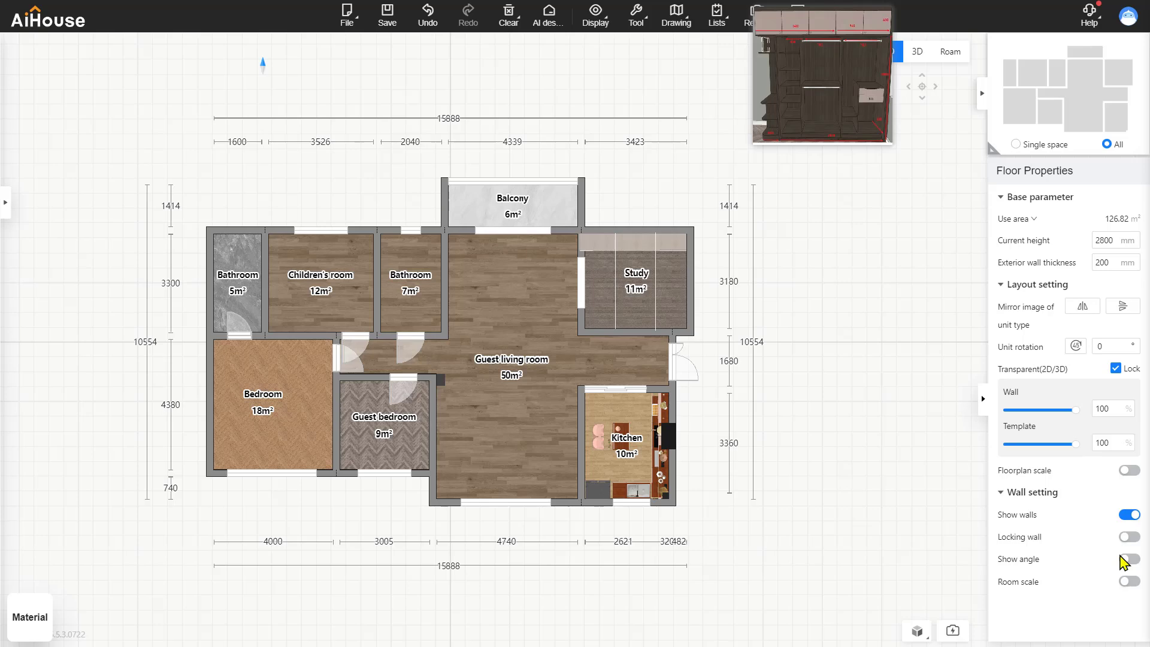
# Open the wardrobe design environment from the whole house customization options
pyautogui.click(9, 217)
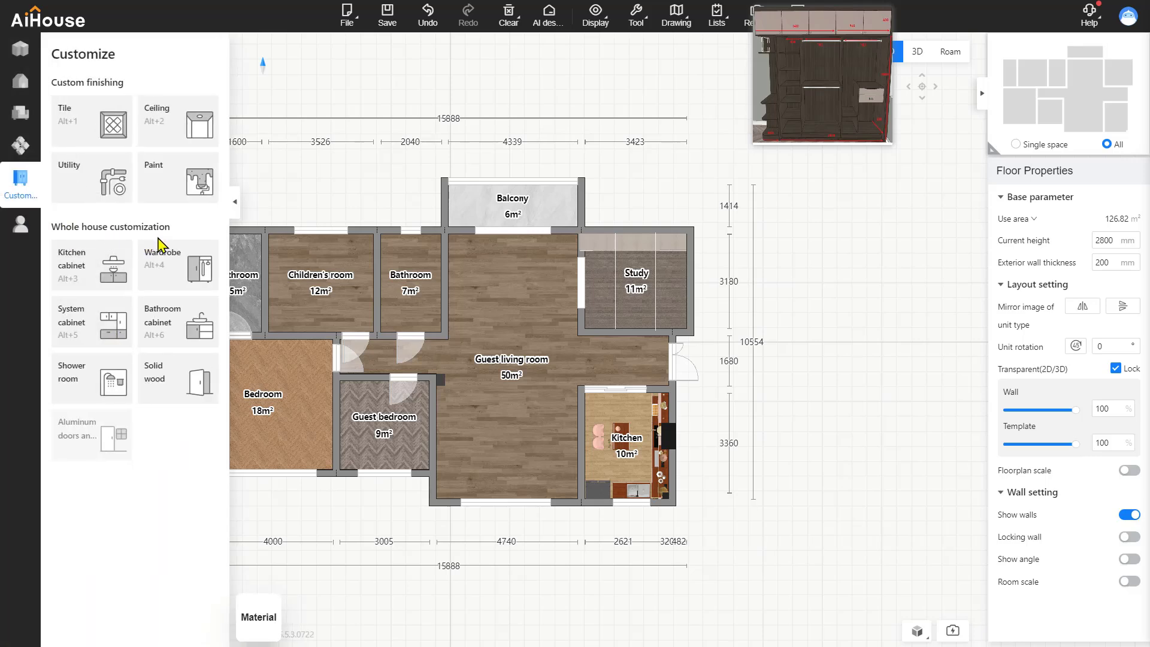
pyautogui.click(180, 279)
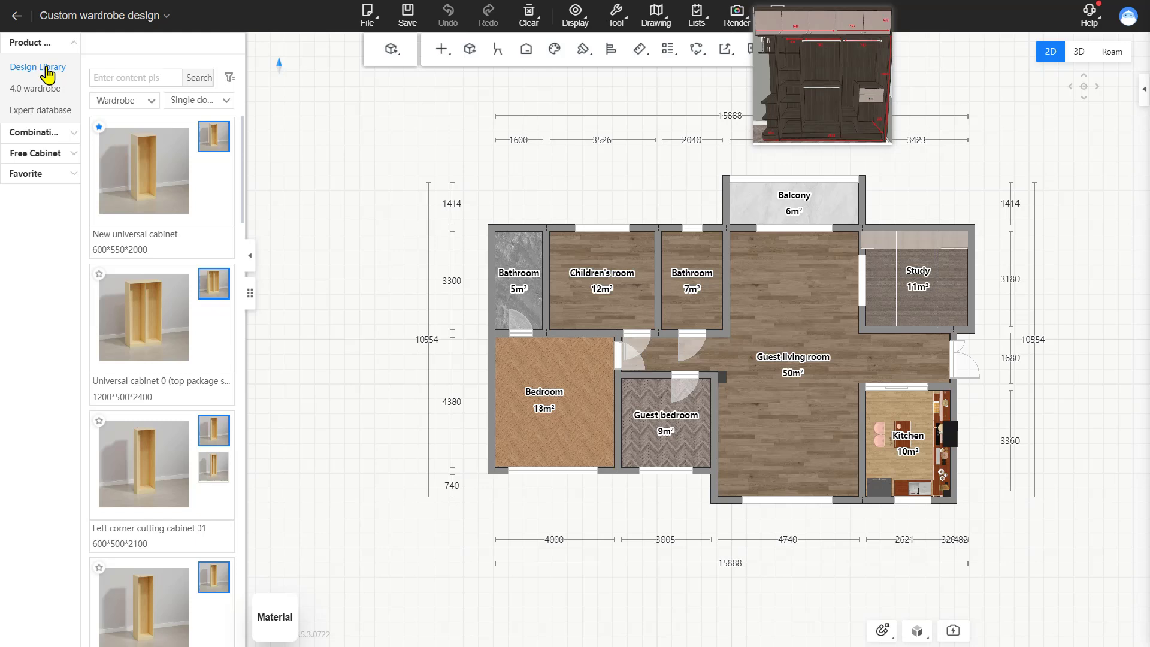
# Browse the product, combination, free cabinet and favorite libraries to examine the available wardrobe categories
pyautogui.click(54, 91)
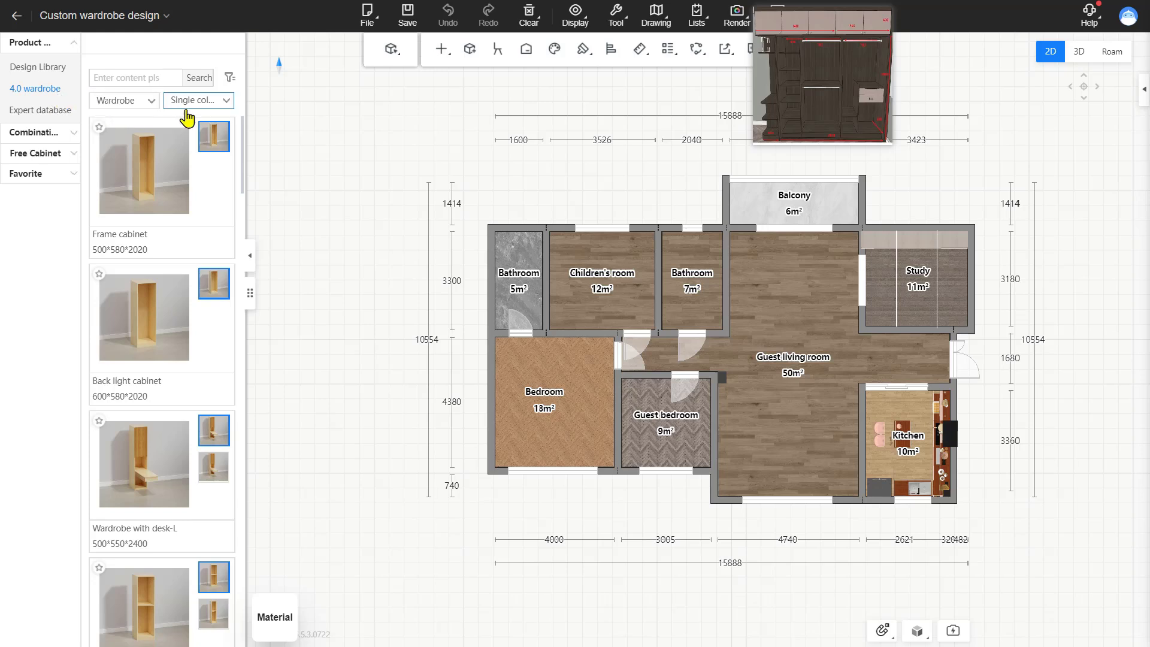
pyautogui.click(58, 111)
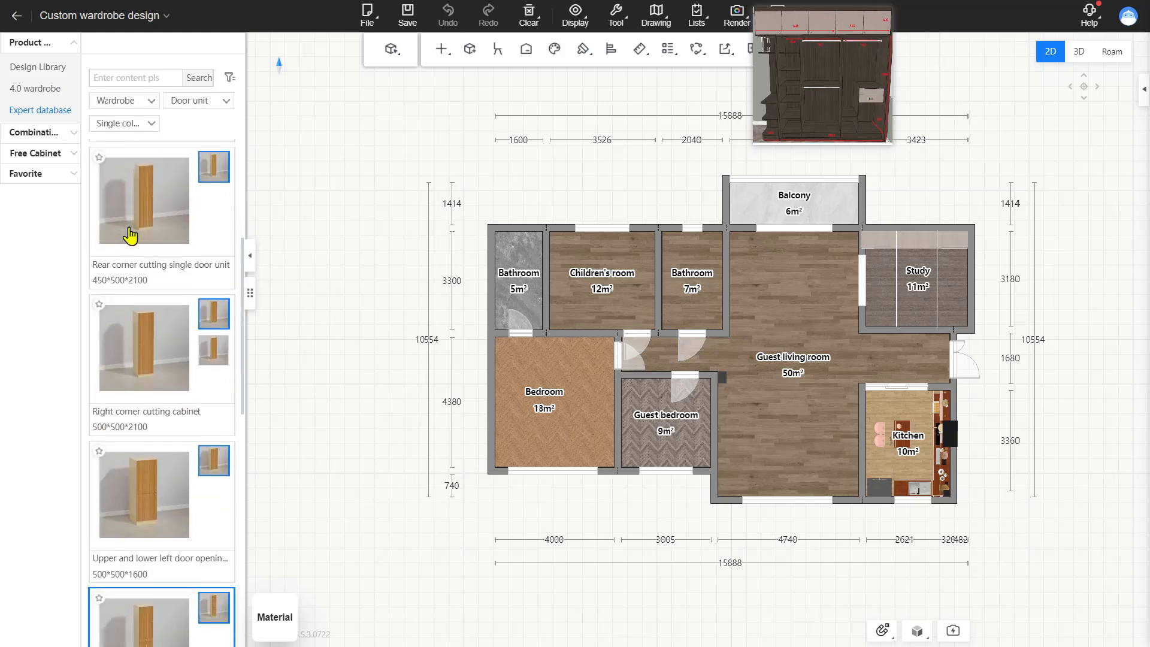
pyautogui.click(52, 136)
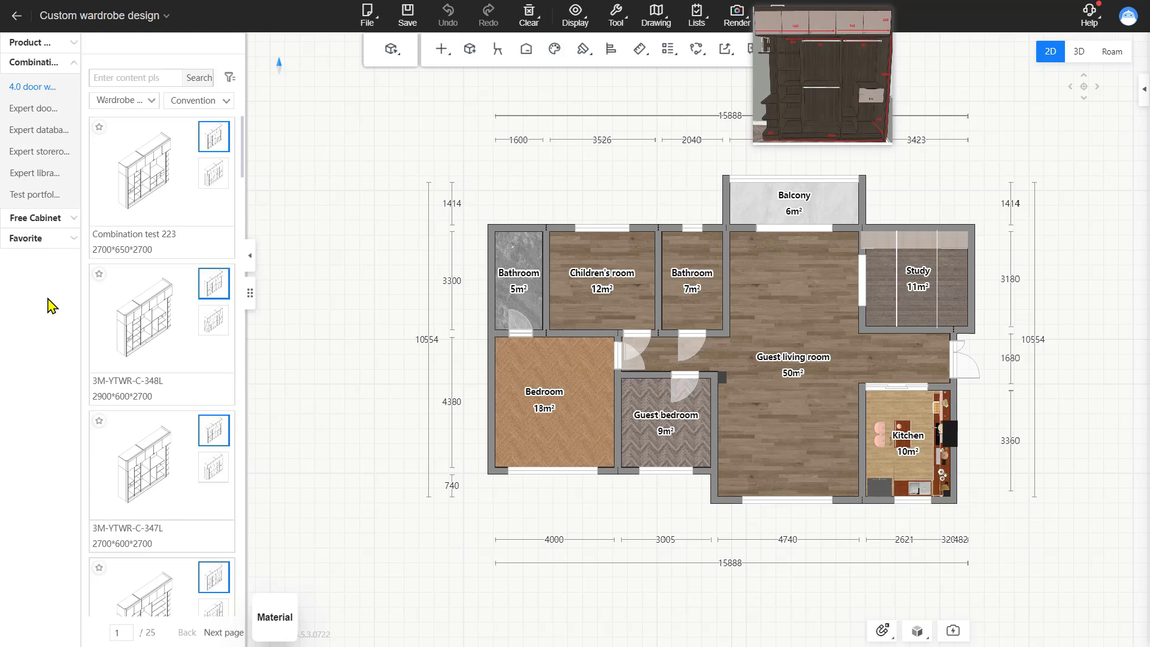
pyautogui.click(37, 108)
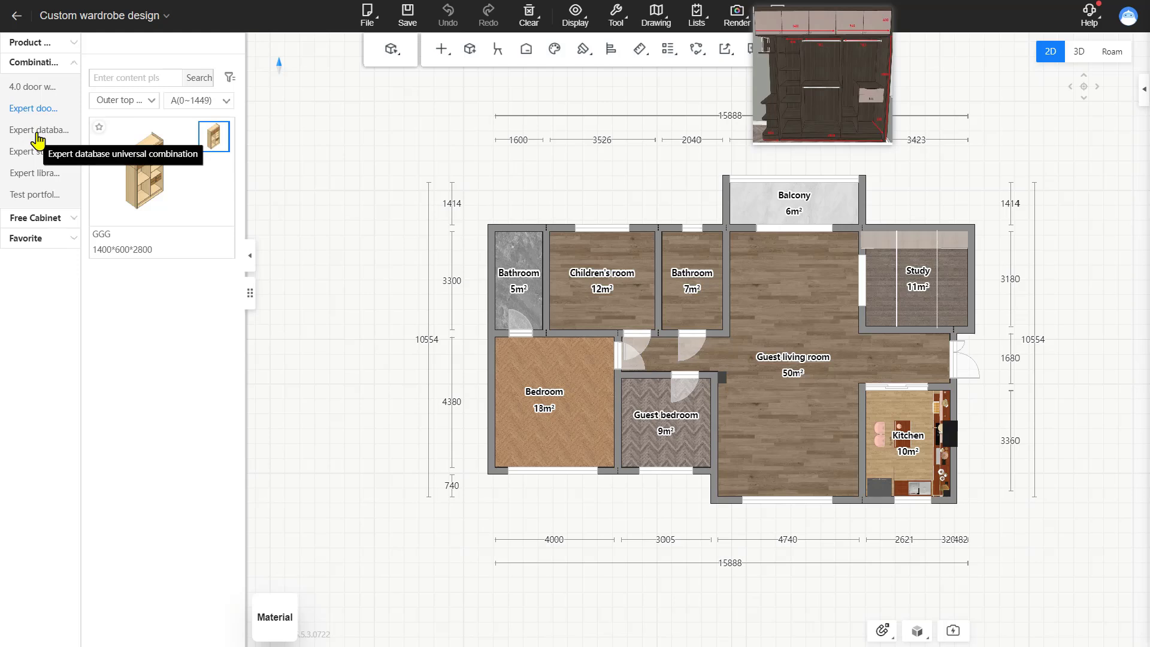
pyautogui.click(37, 133)
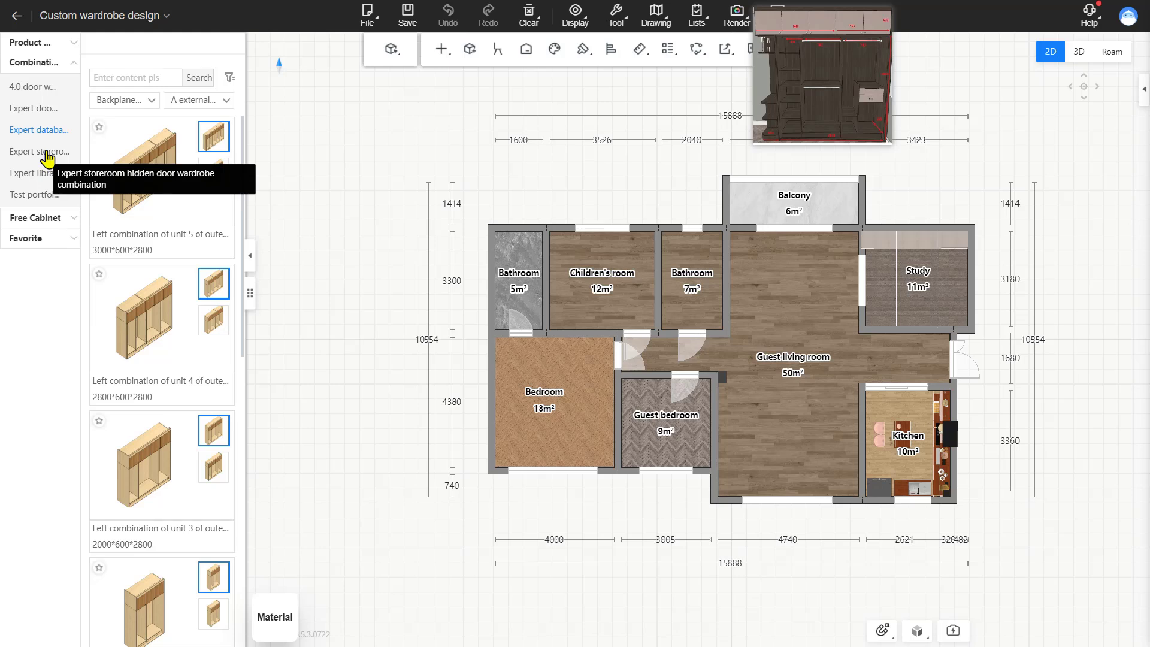
pyautogui.click(47, 153)
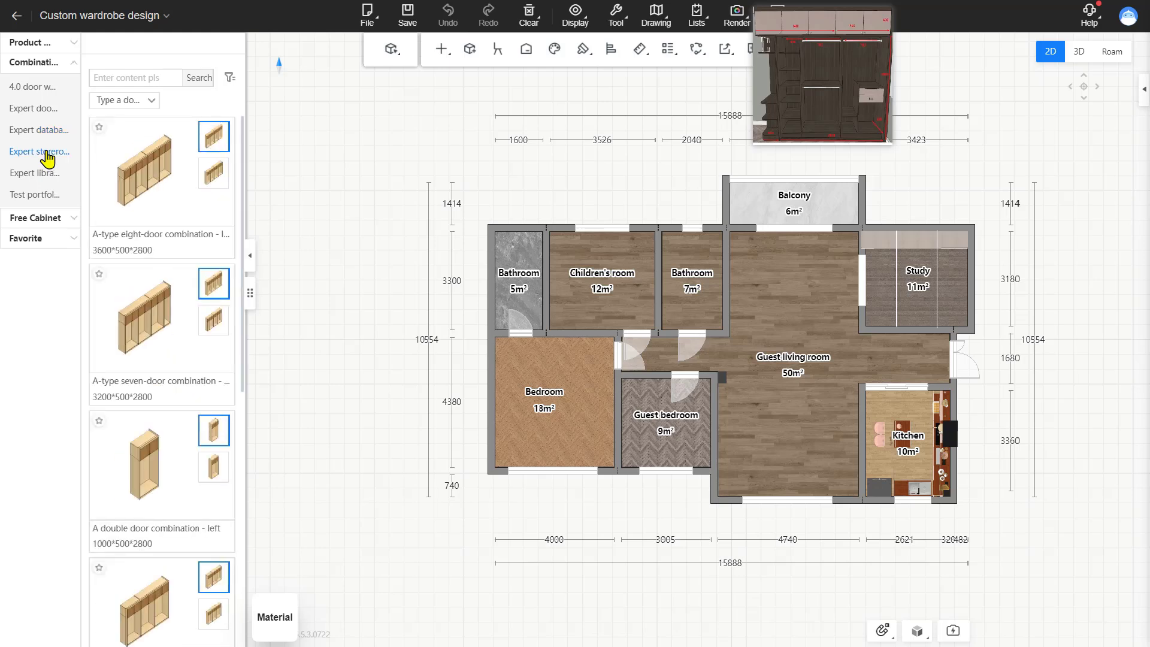
pyautogui.click(46, 175)
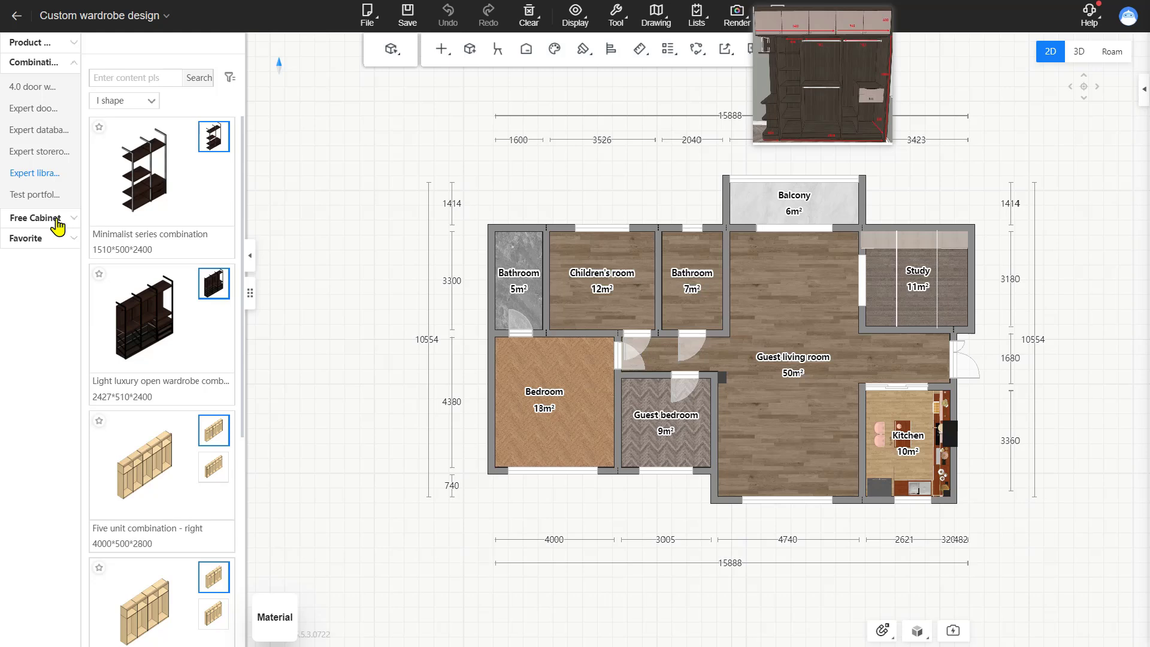
pyautogui.click(58, 221)
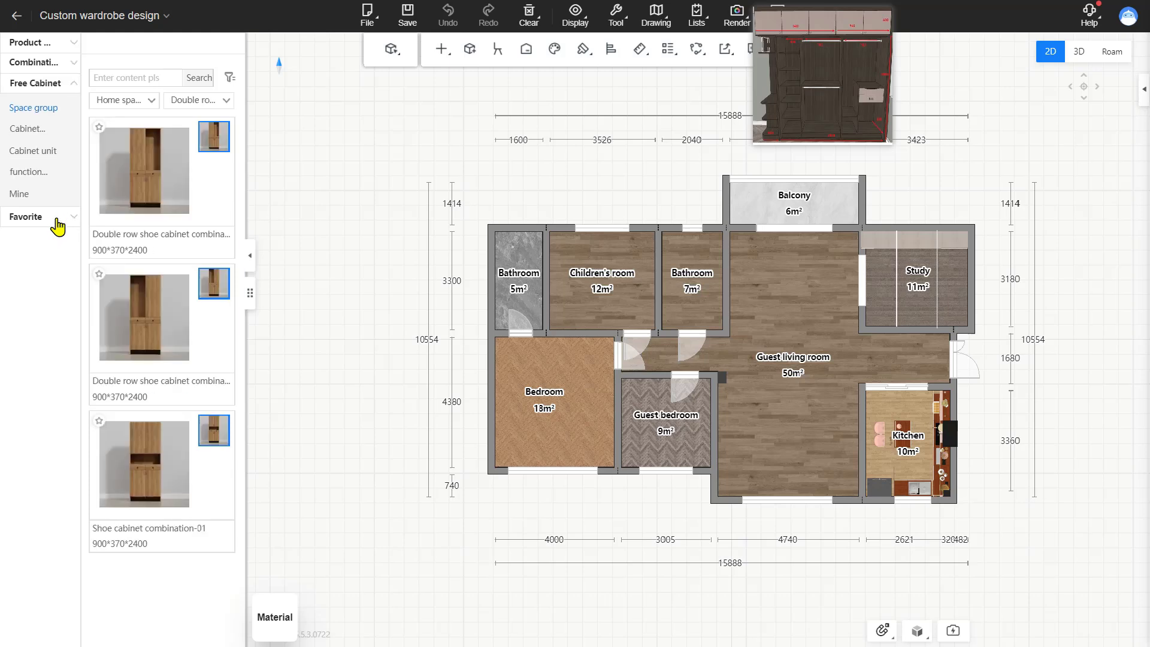
pyautogui.click(58, 221)
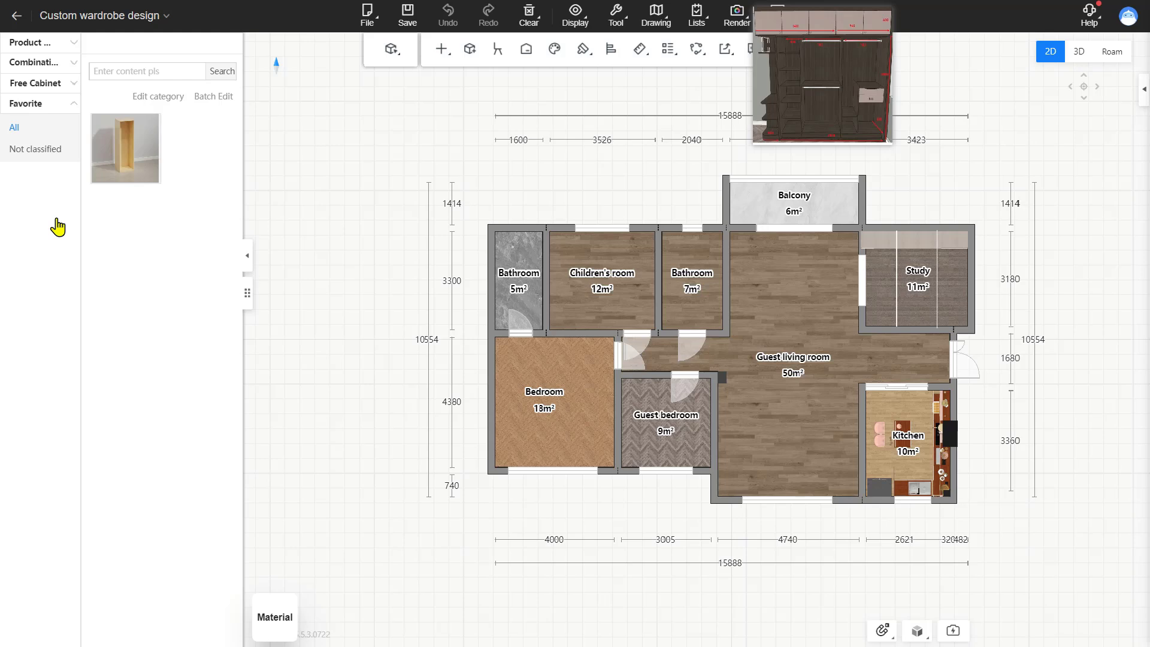
# Show the Wardrobe category of the 4.0 wardrobe product library and widen the catalog to two columns
pyautogui.click(28, 45)
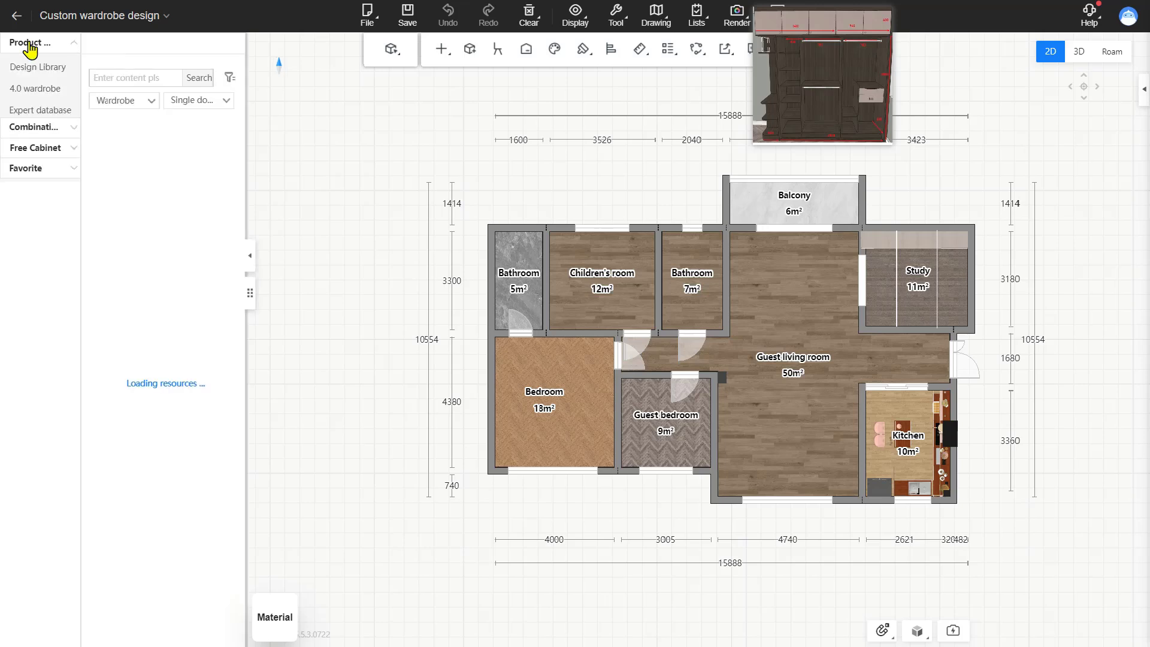
pyautogui.click(51, 90)
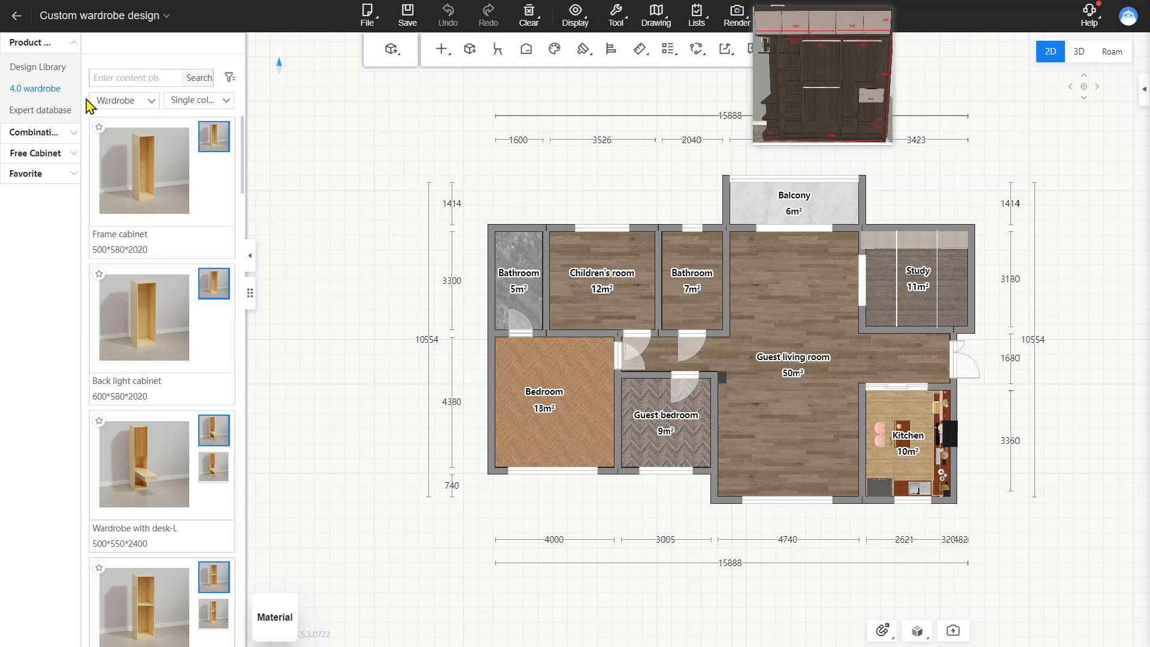
pyautogui.click(144, 106)
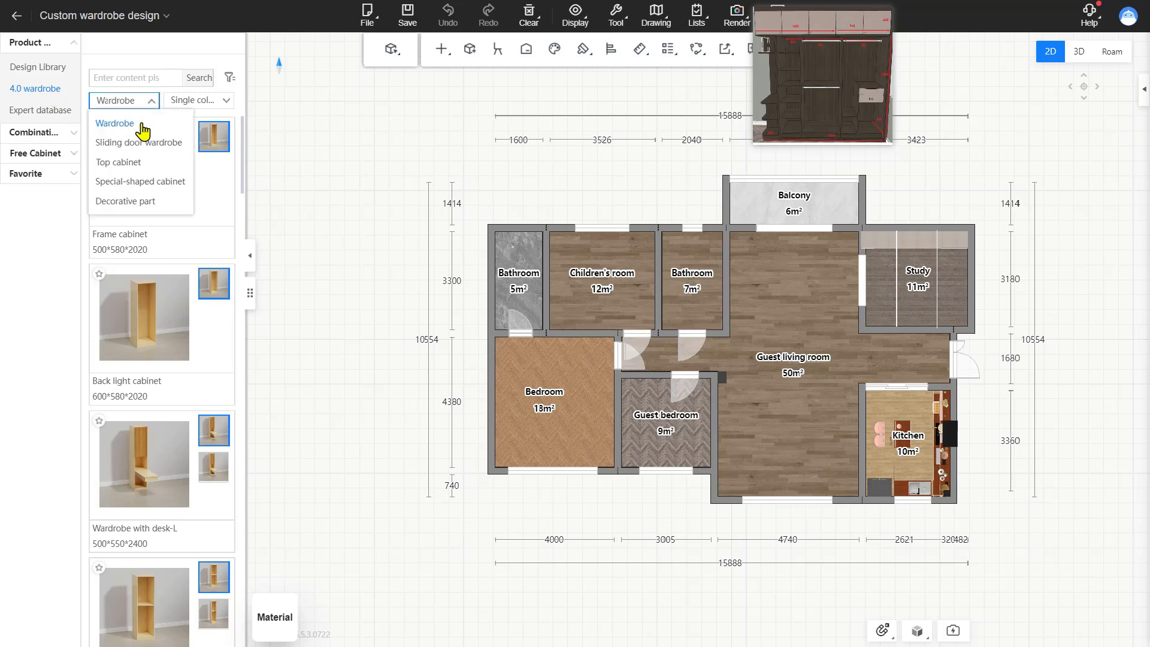
pyautogui.click(143, 126)
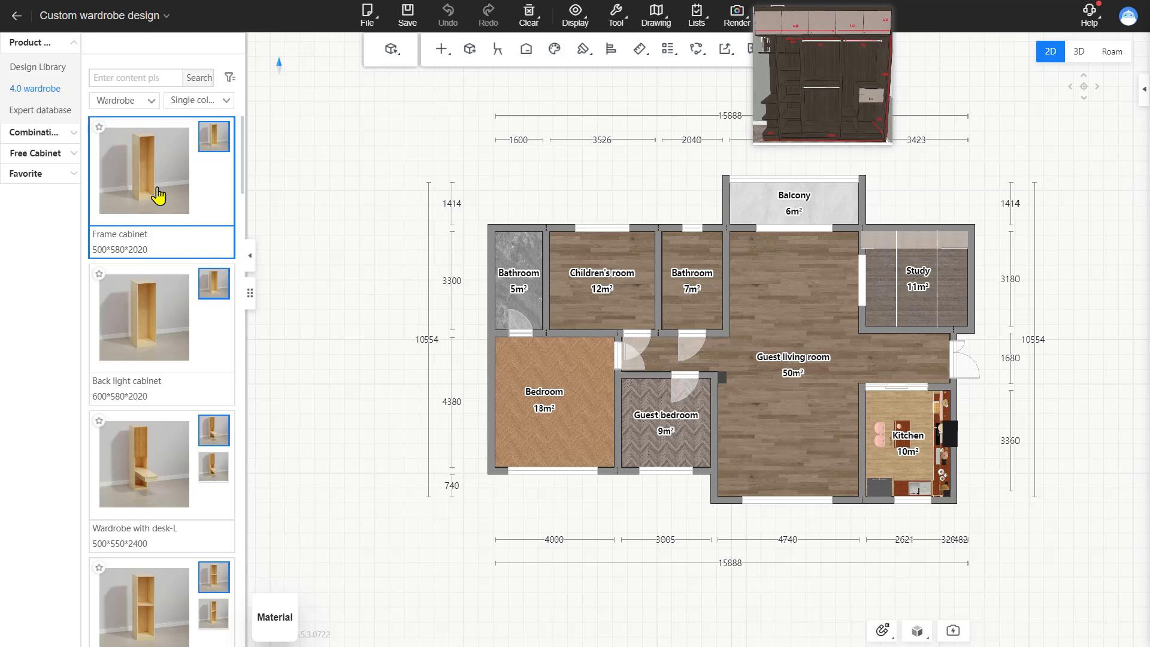
pyautogui.click(250, 293)
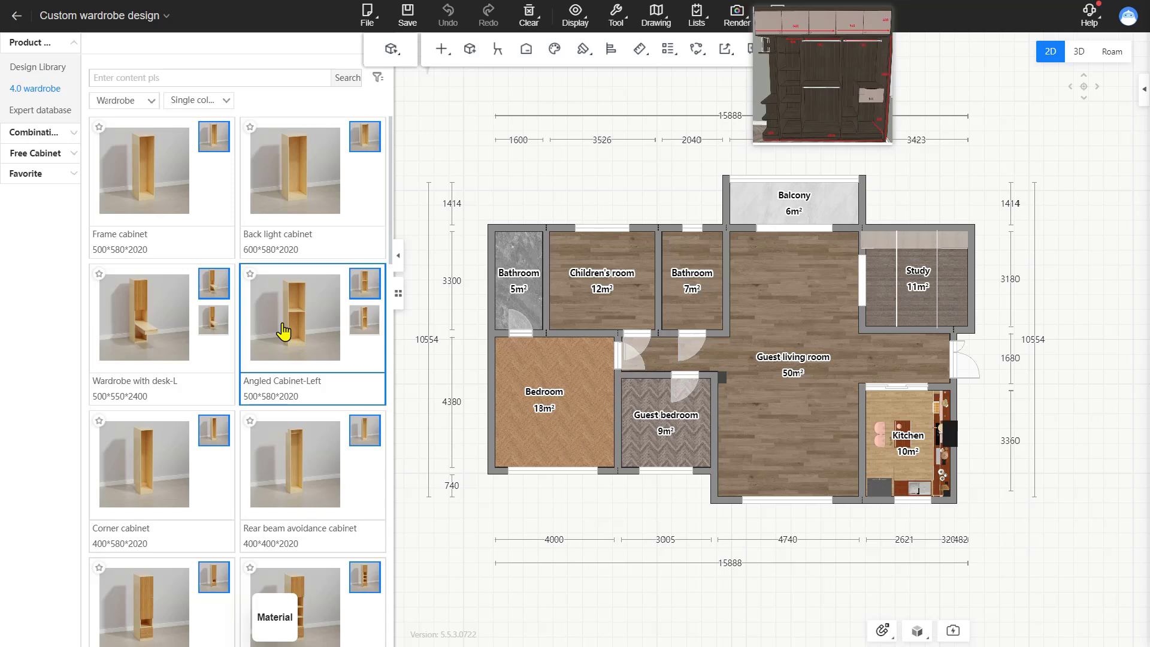
# Filter the wardrobe units by Single row chamfer and review the other column options
pyautogui.click(225, 102)
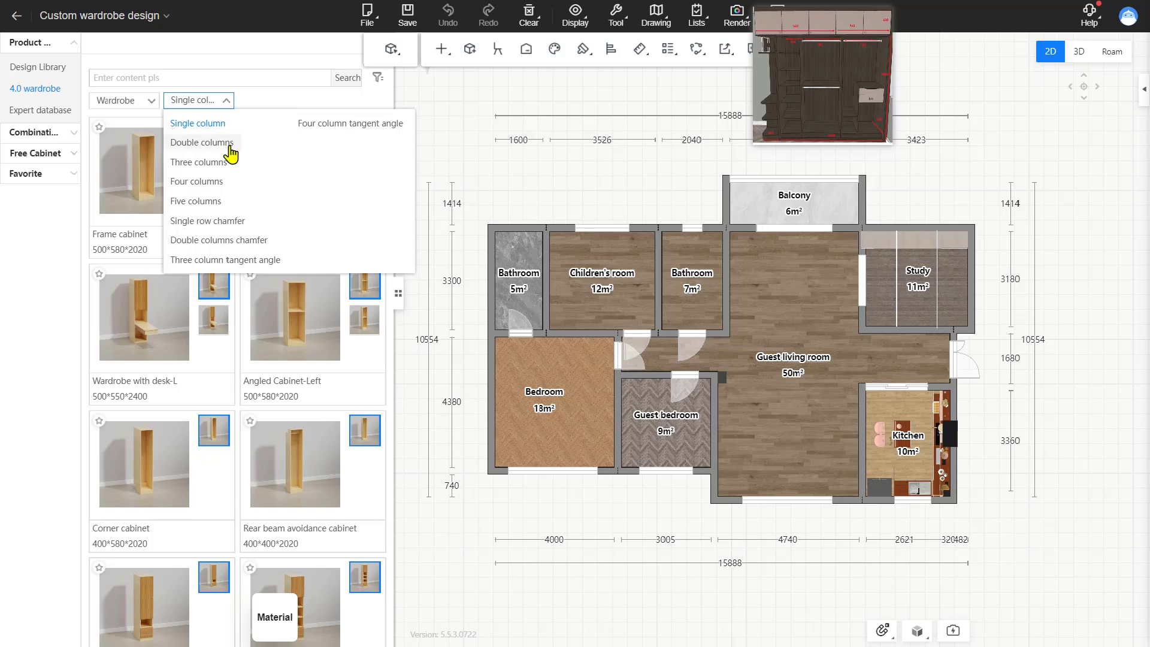
pyautogui.click(237, 222)
pyautogui.click(225, 100)
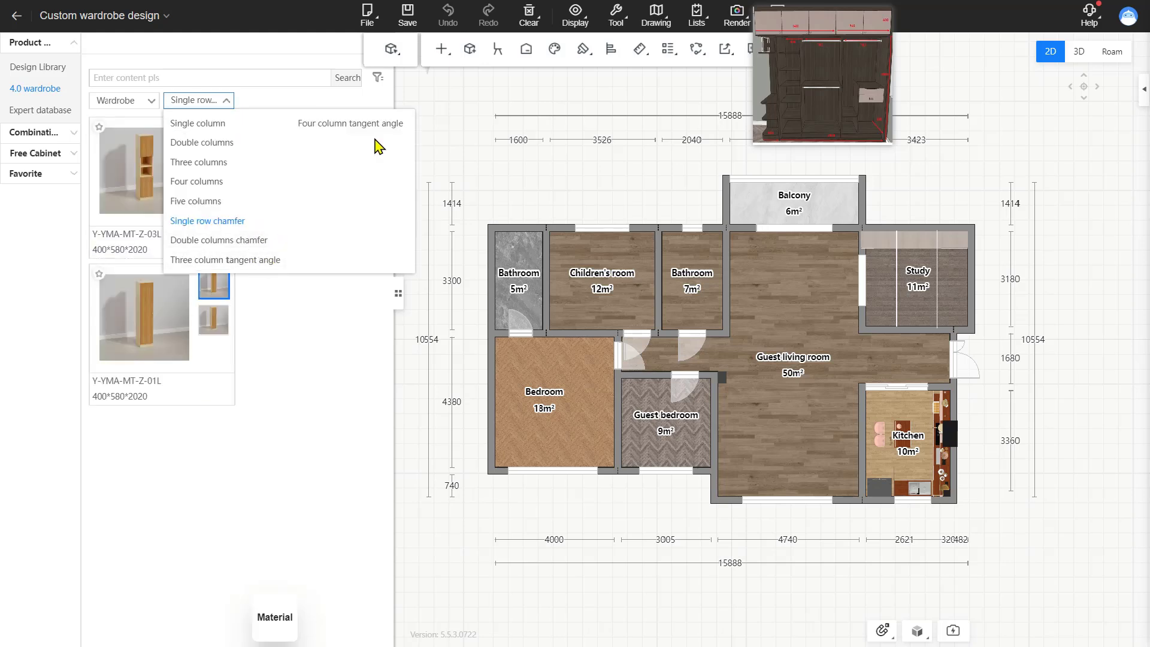
# Filter the catalog to Sliding door wardrobe, review the B and C style sliding doors, and return to A style sliding door
pyautogui.click(151, 101)
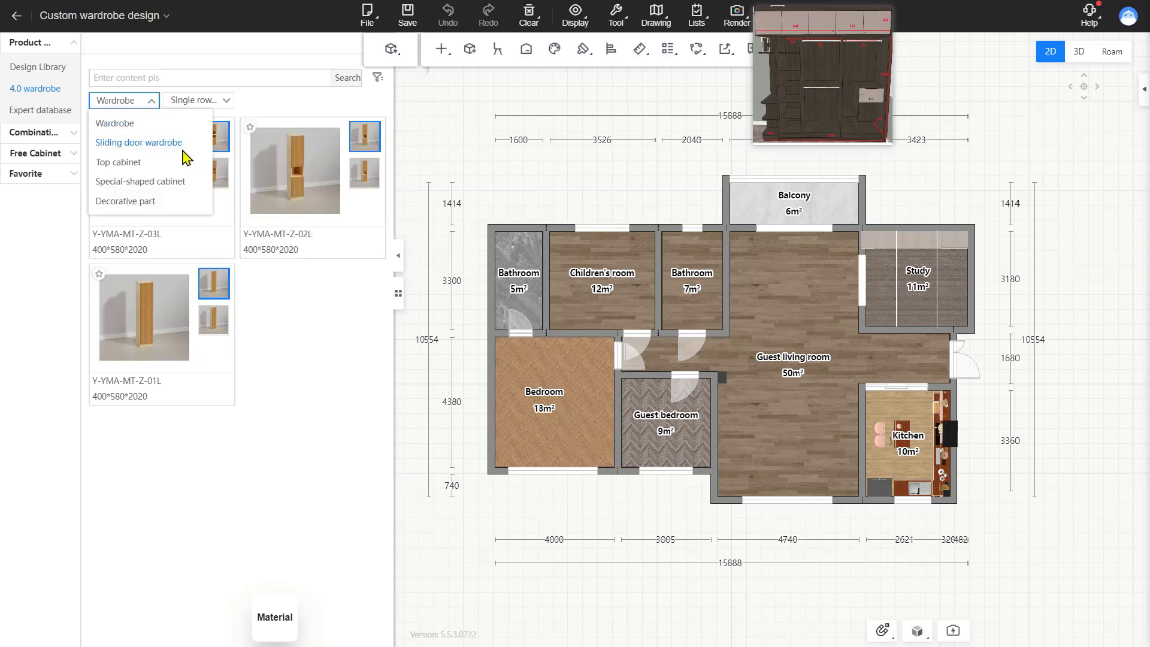
pyautogui.click(182, 150)
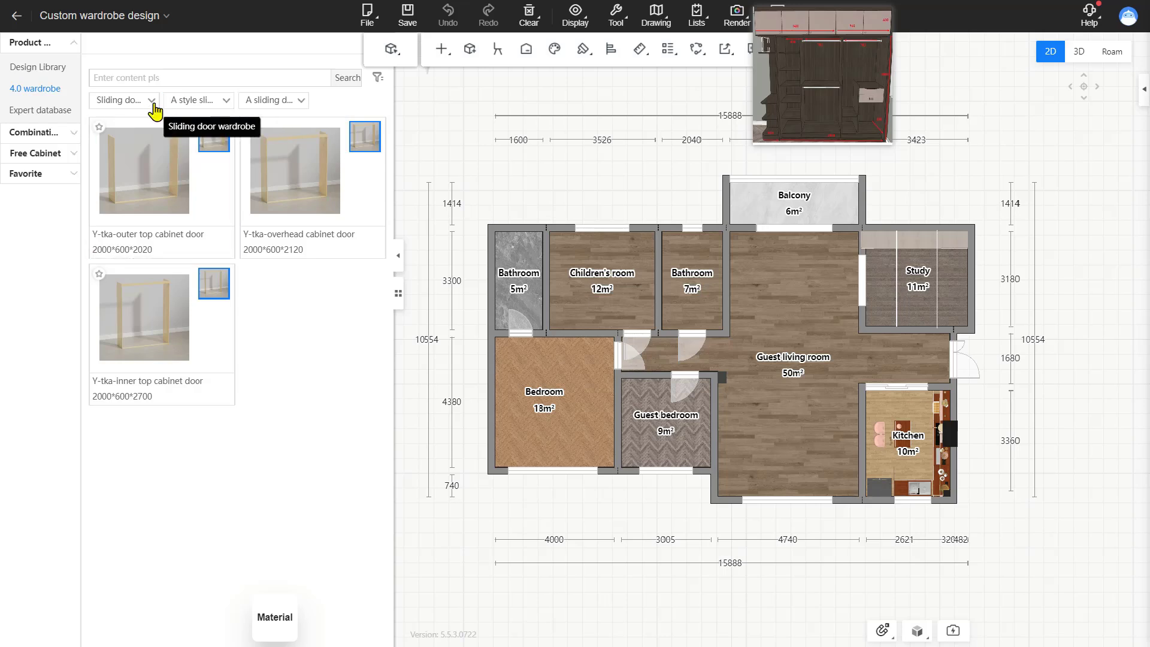
pyautogui.click(231, 108)
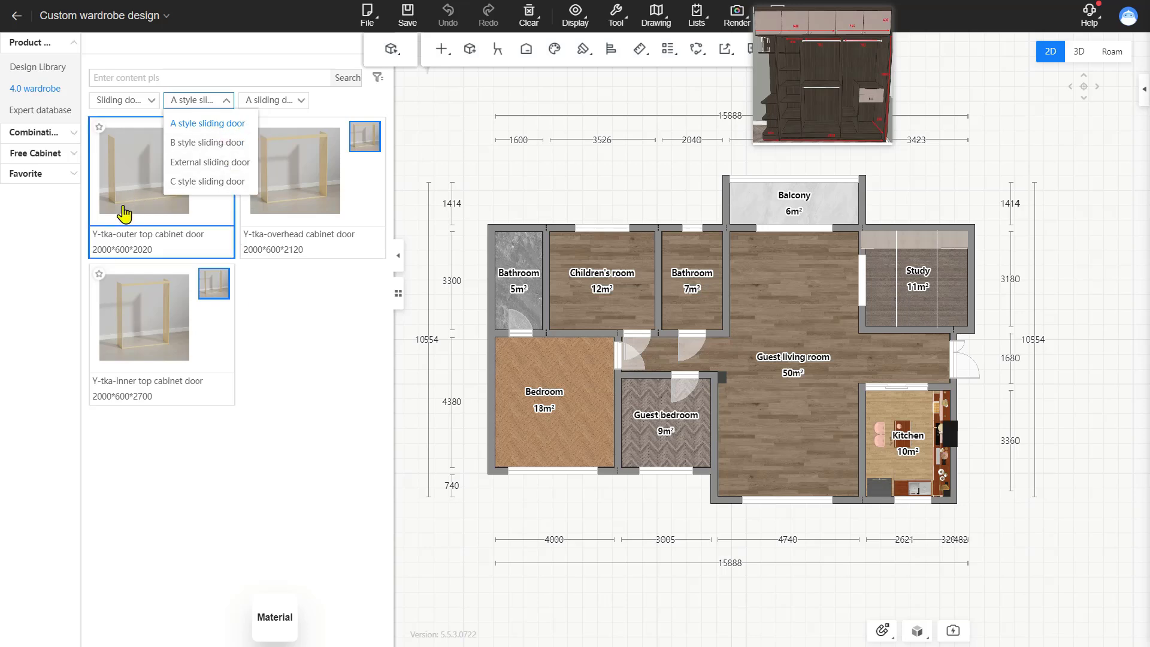
pyautogui.click(190, 144)
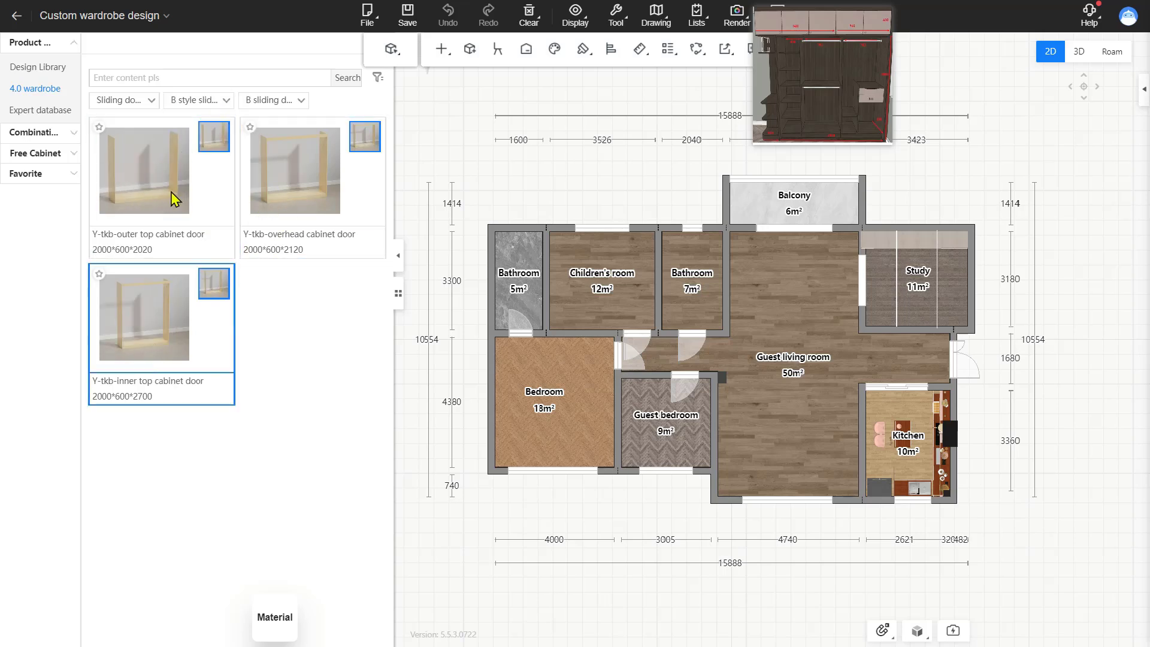
pyautogui.click(217, 101)
pyautogui.click(214, 182)
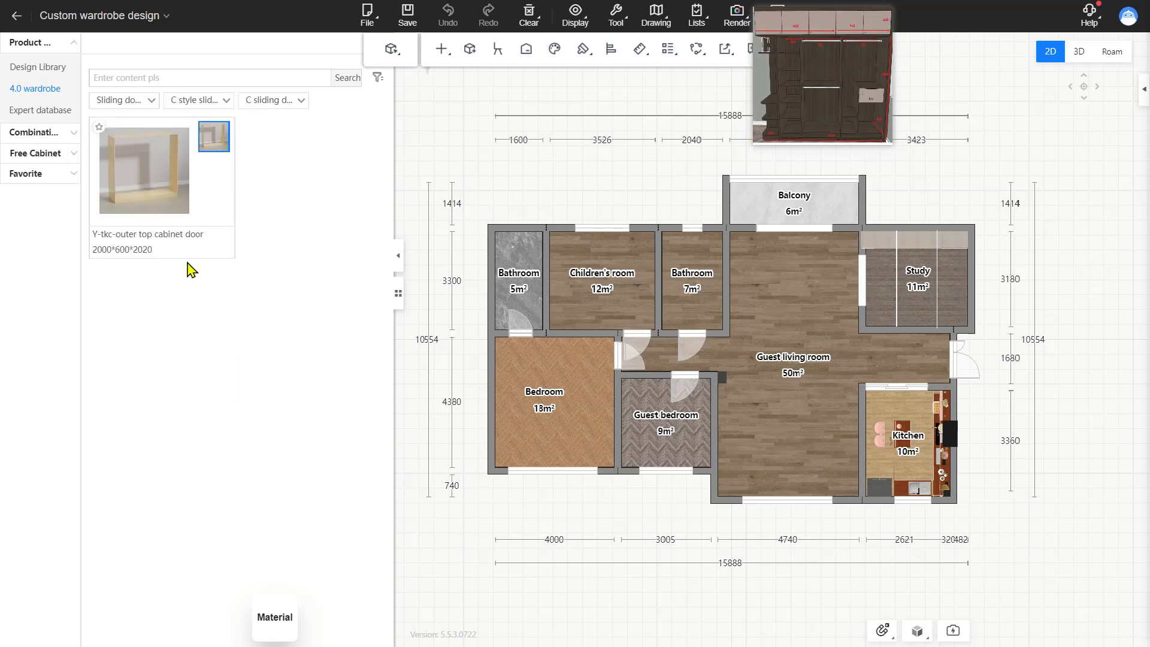
pyautogui.click(229, 105)
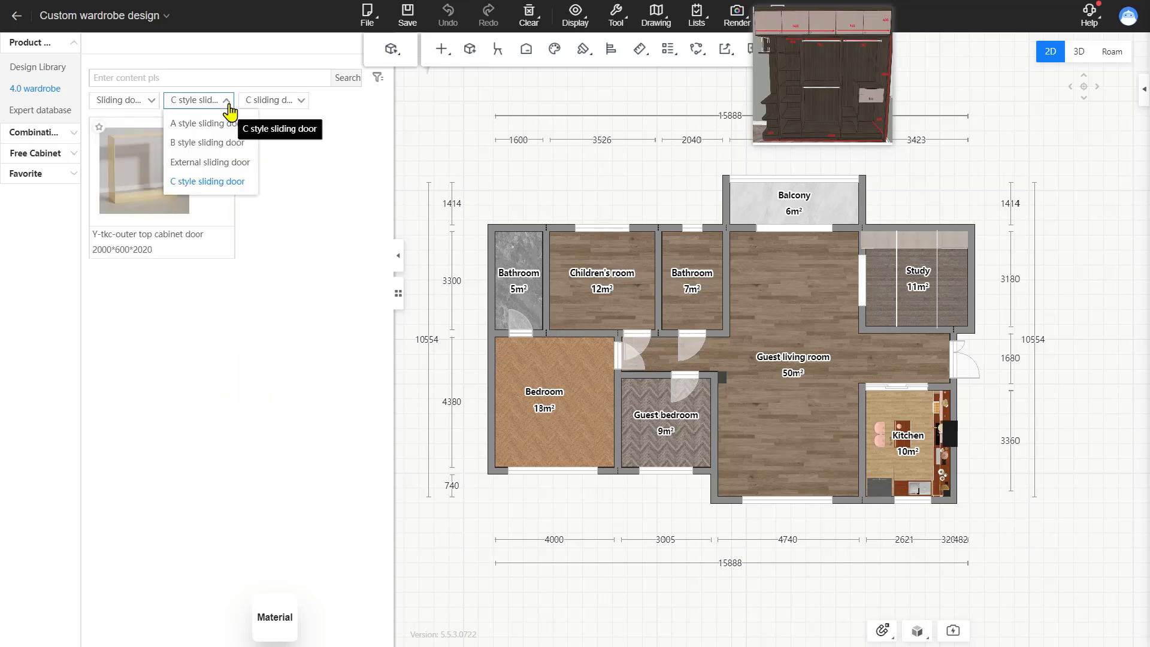
pyautogui.click(224, 126)
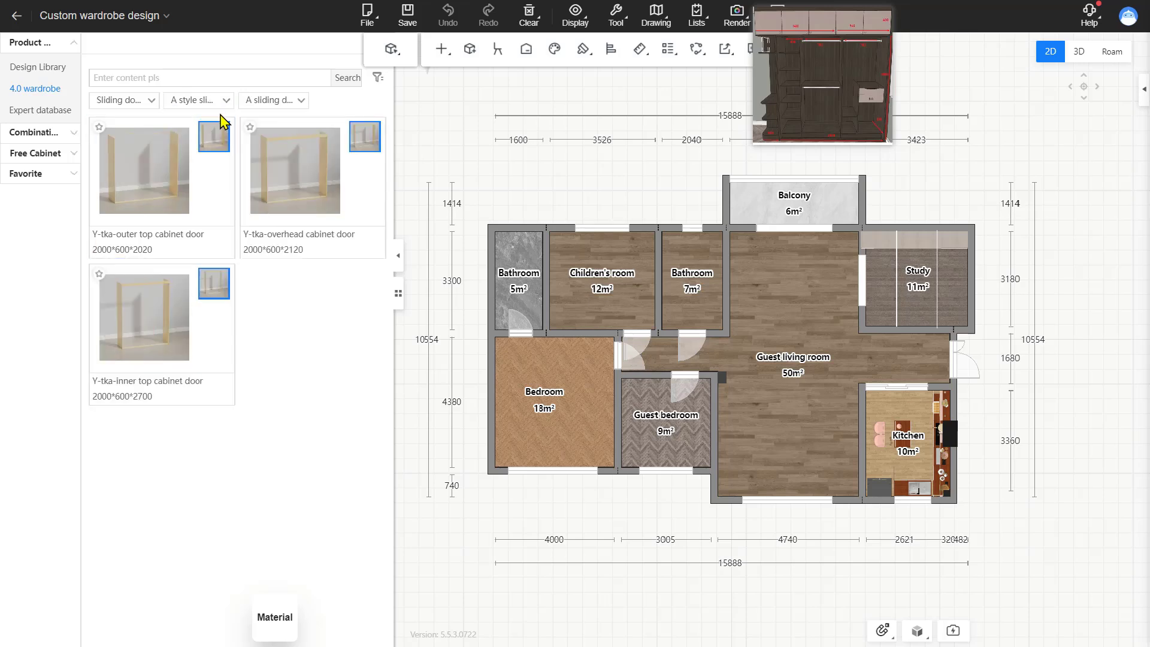
# Examine the A basic unit and B basic unit cabinets offered for the sliding door wardrobes
pyautogui.click(302, 101)
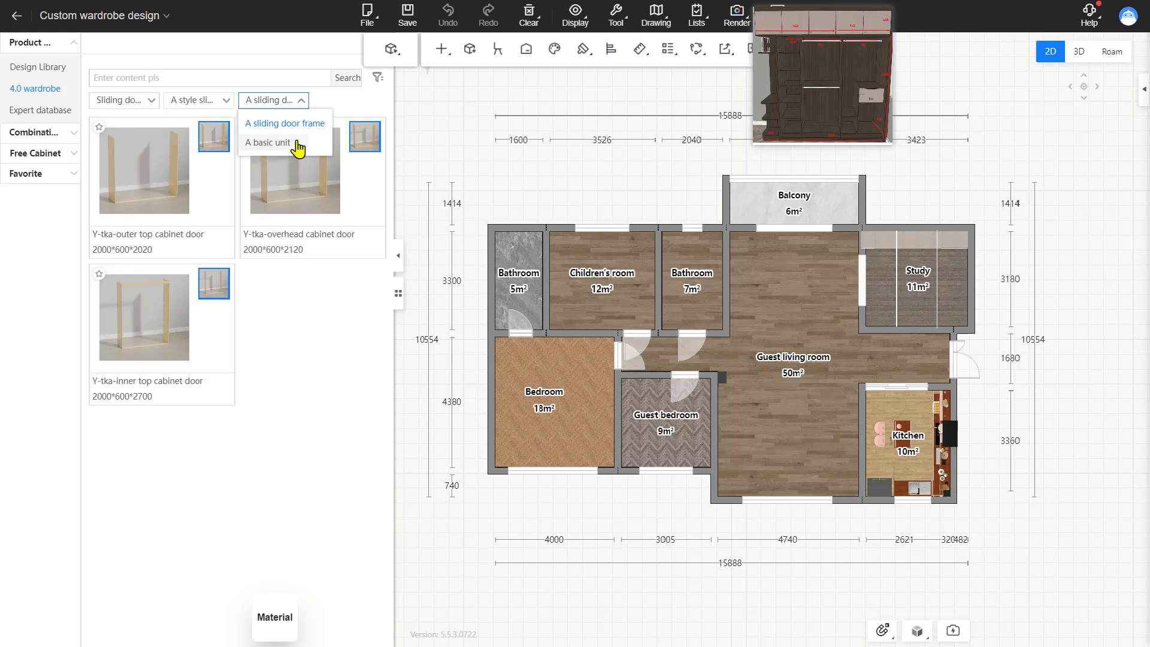
pyautogui.click(297, 143)
pyautogui.click(226, 103)
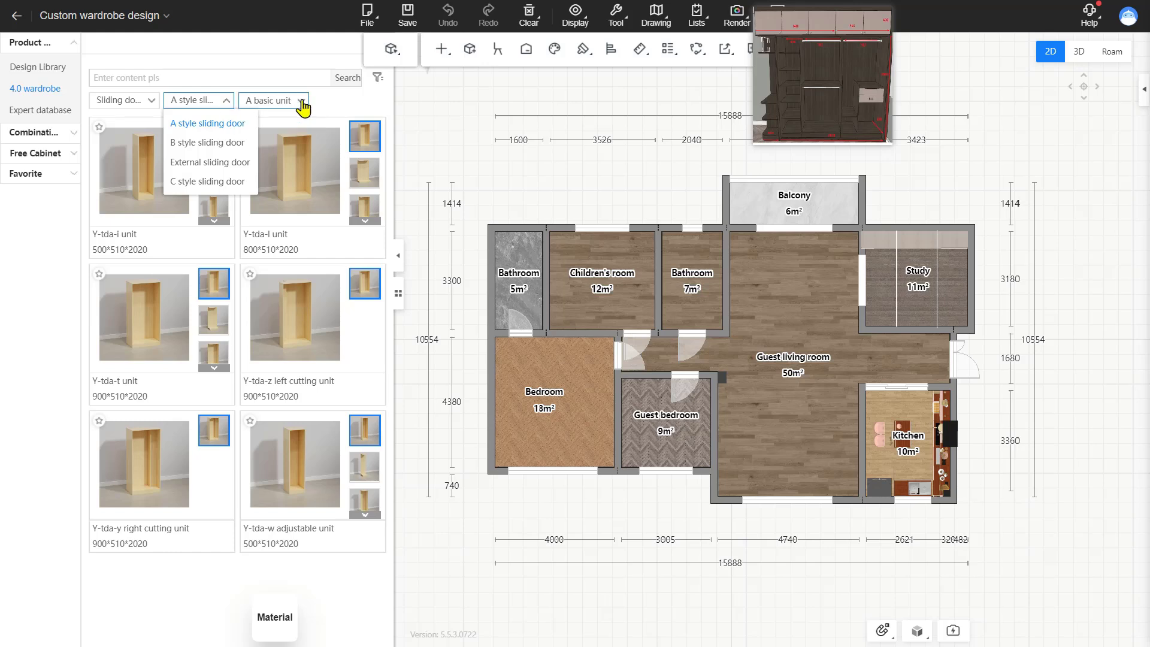
pyautogui.click(228, 143)
pyautogui.click(294, 102)
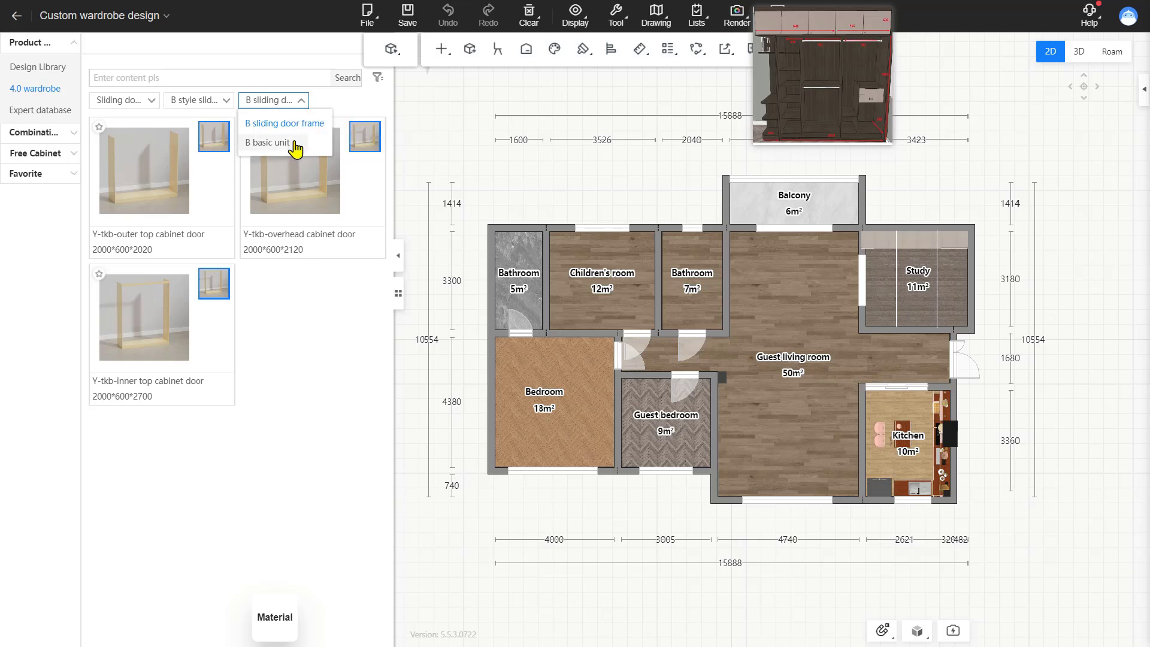
pyautogui.click(295, 144)
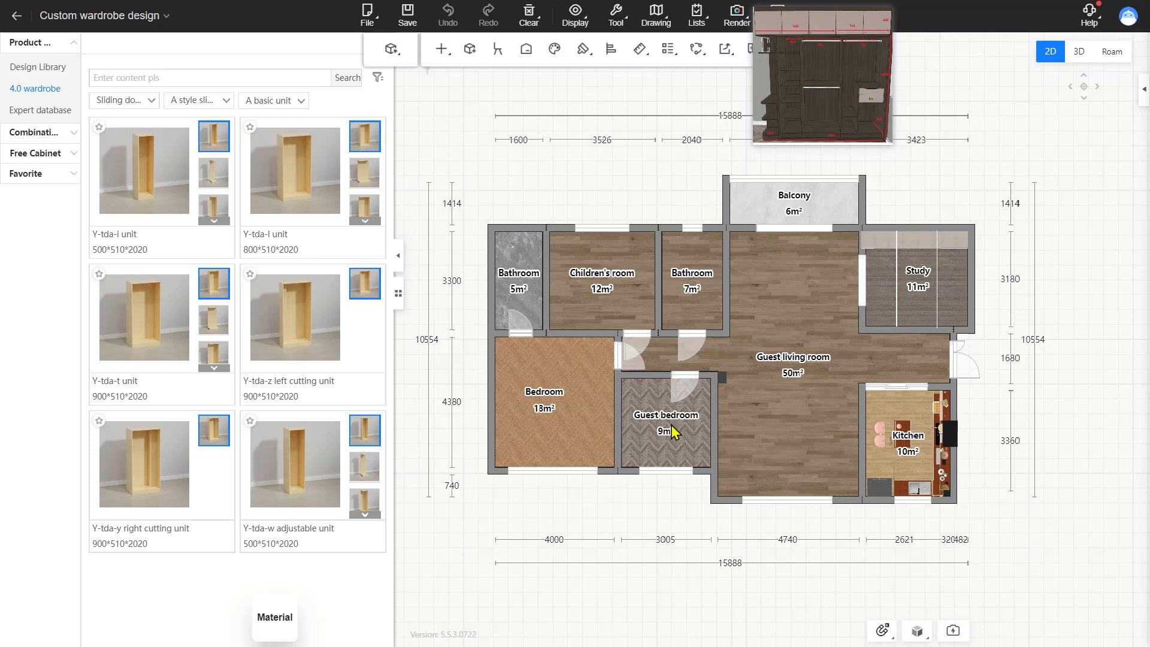
# Switch to the 3D view and enter the guest bedroom in roam mode, facing the empty wall
pyautogui.click(1081, 53)
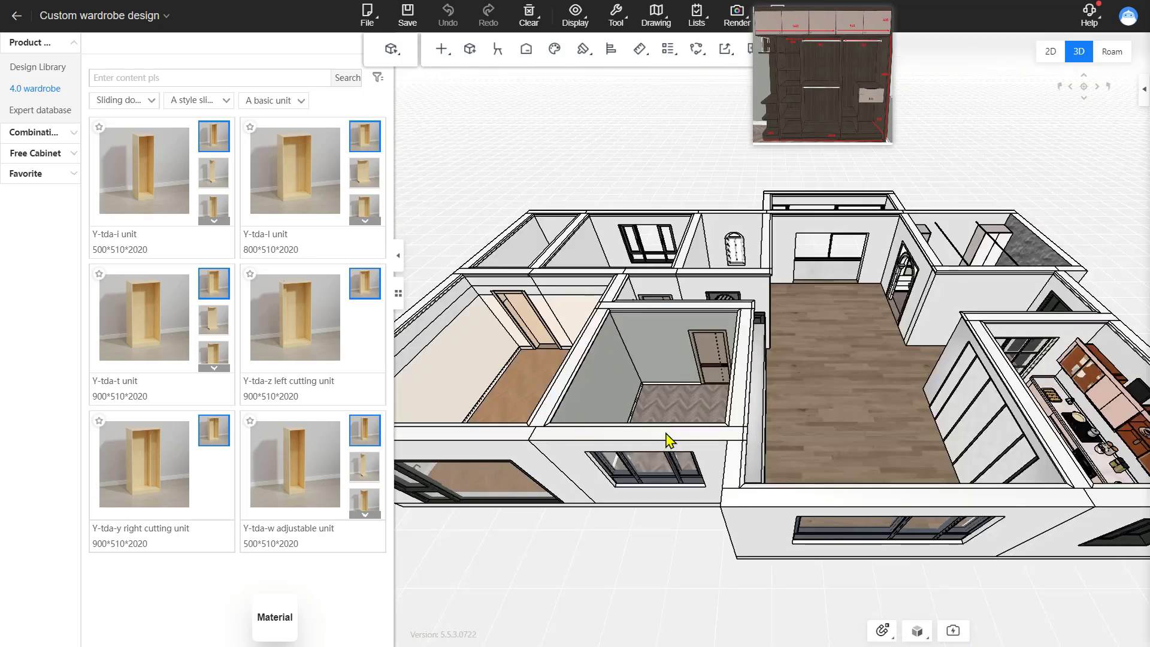
pyautogui.doubleClick(669, 441)
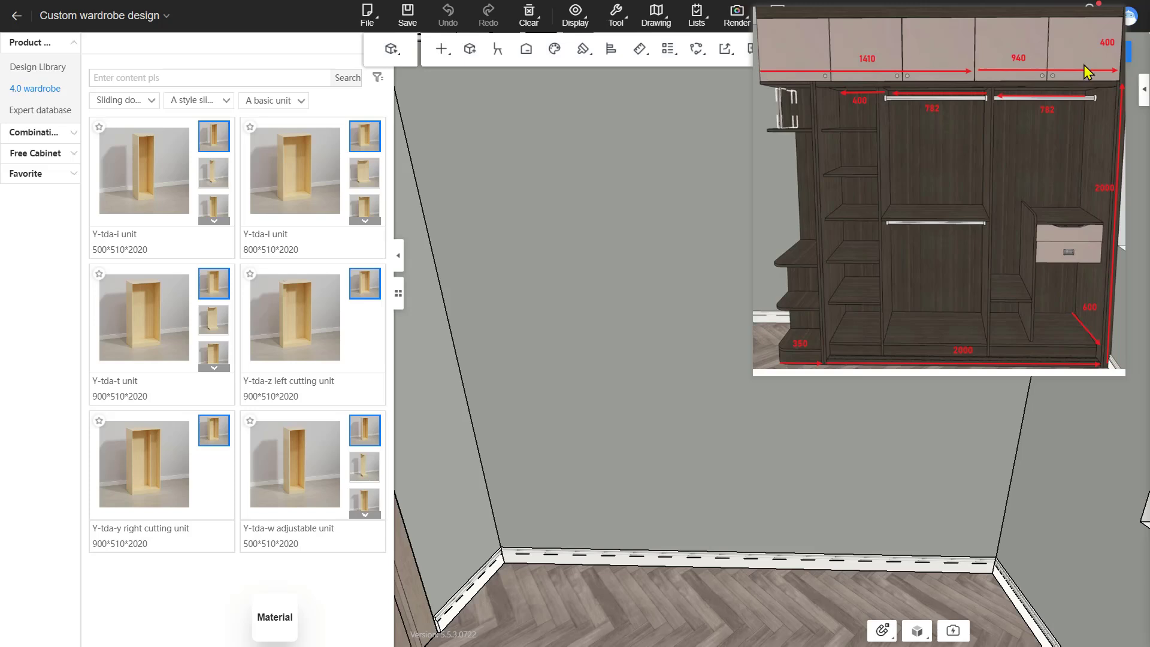
pyautogui.moveTo(918, 67); pyautogui.dragTo(764, 272)
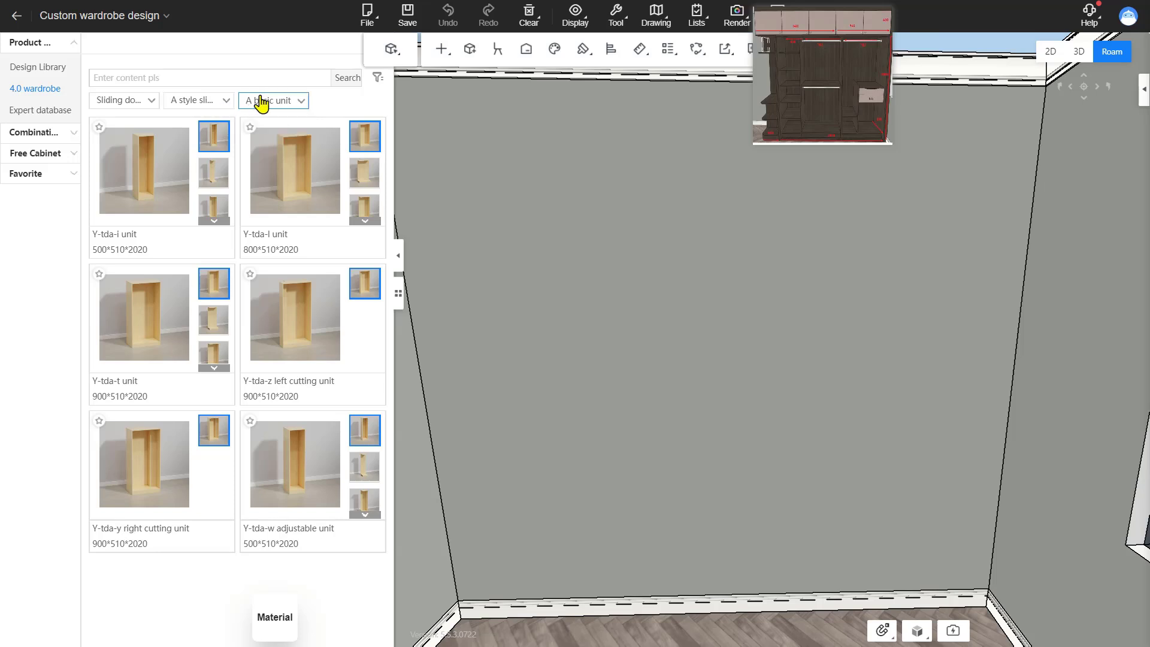
# Place the Y-tka-outer top cabinet door frame (2000*600*2020) from A sliding door frame against the guest bedroom's empty wall
pyautogui.click(280, 102)
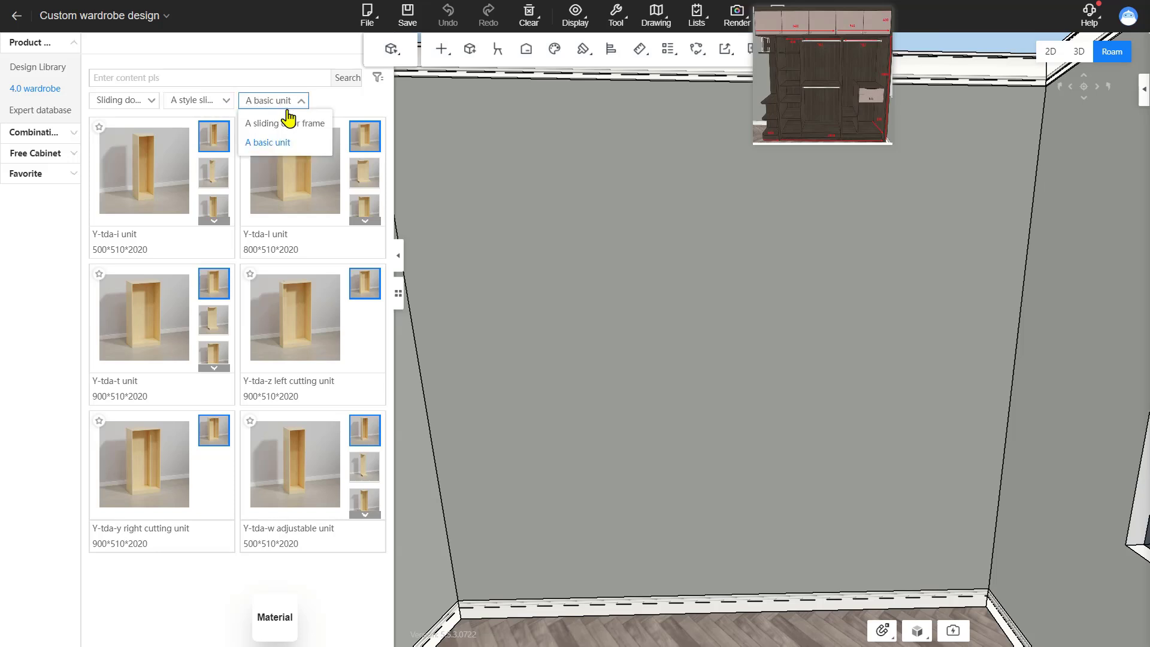
pyautogui.click(303, 125)
pyautogui.click(147, 182)
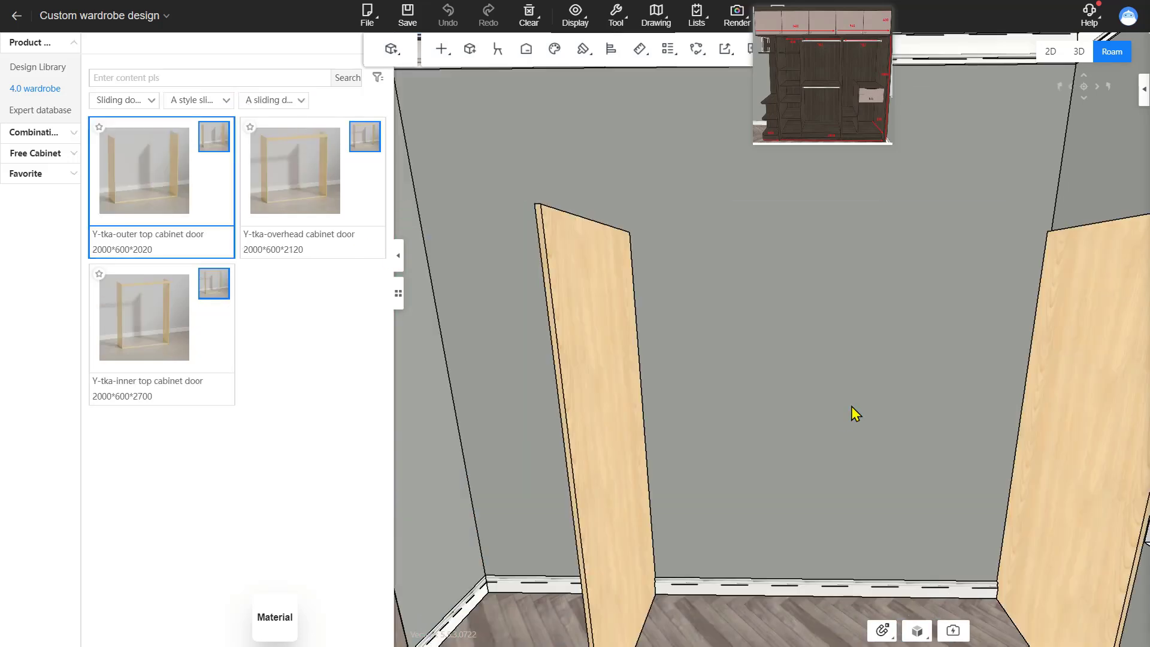
pyautogui.click(813, 420)
pyautogui.moveTo(830, 198); pyautogui.dragTo(856, 257)
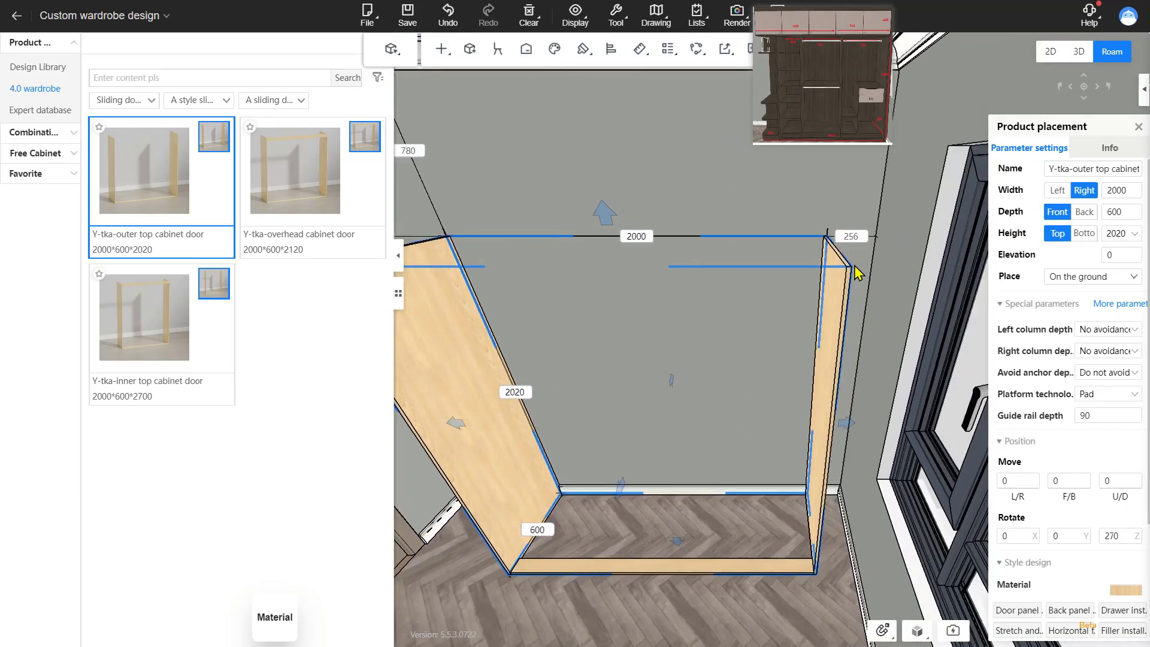
# Set the gap between the sliding door frame and the wall on its window side to 50
pyautogui.click(847, 236)
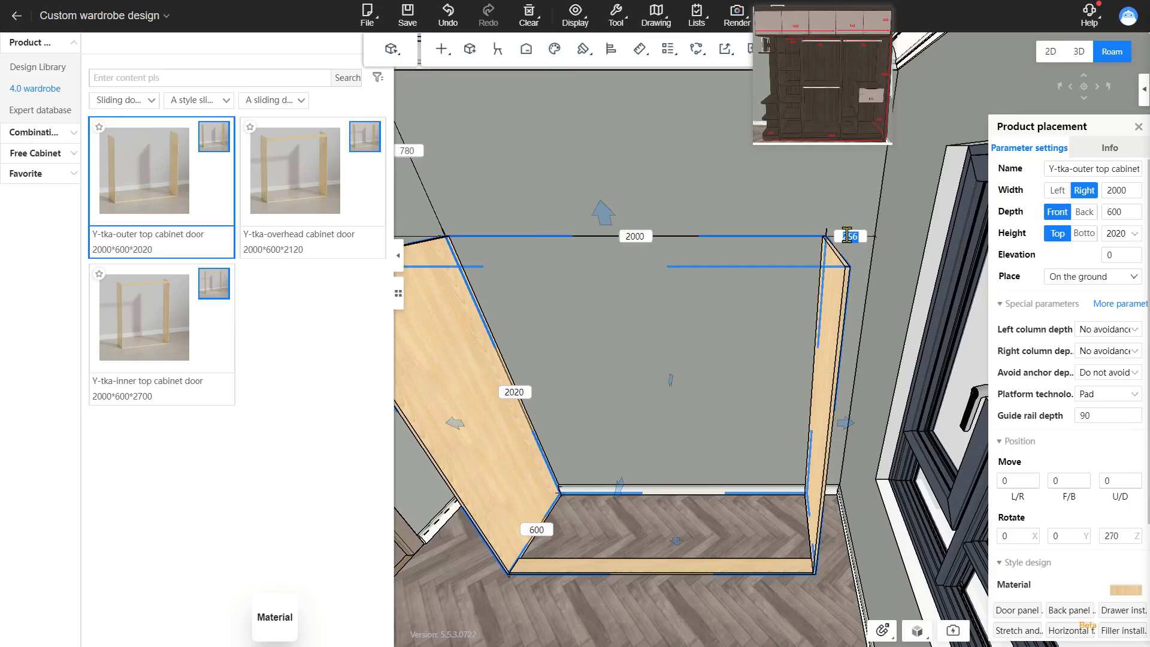
pyautogui.press('Return')
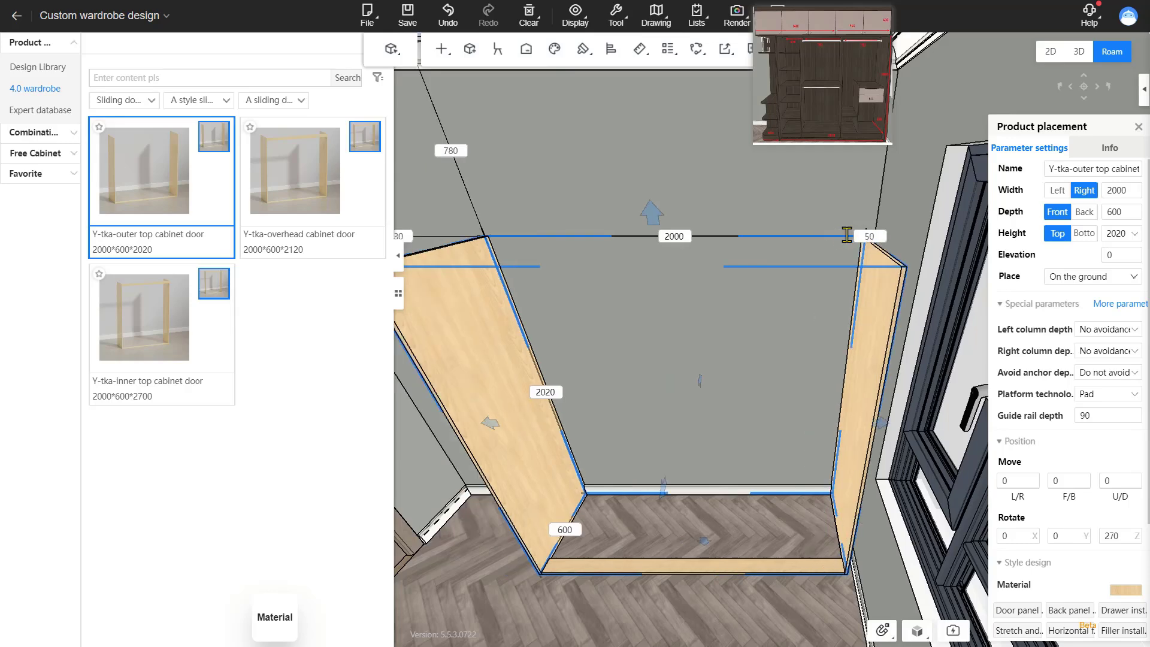
pyautogui.scroll(3, 820, 235)
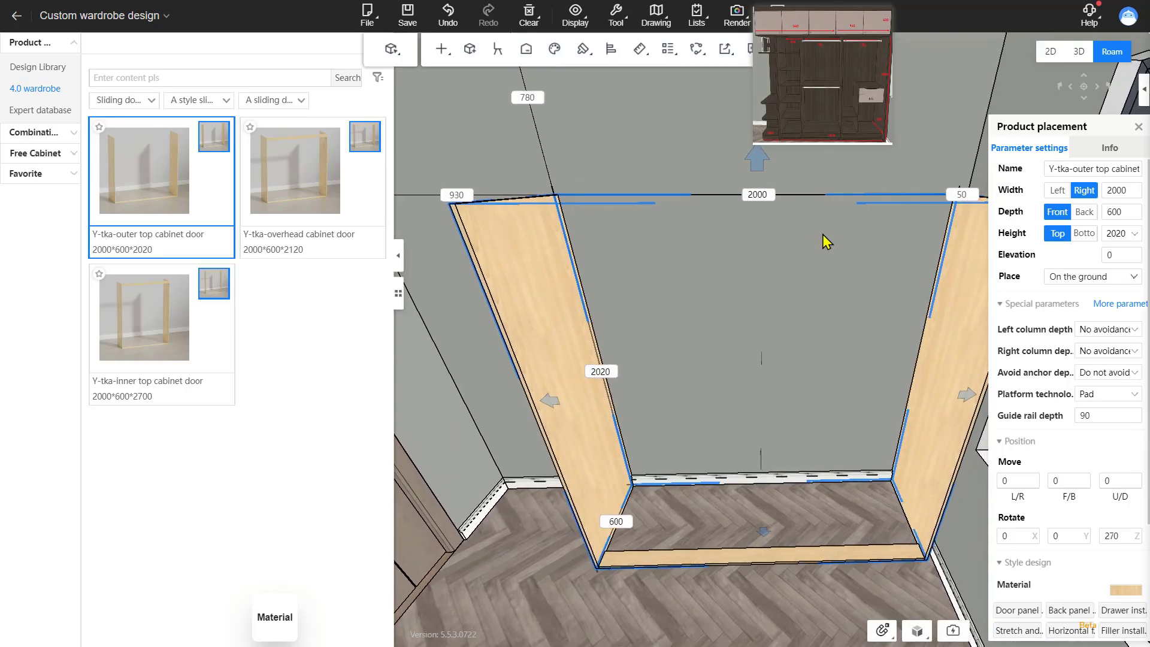
pyautogui.scroll(1, 827, 239)
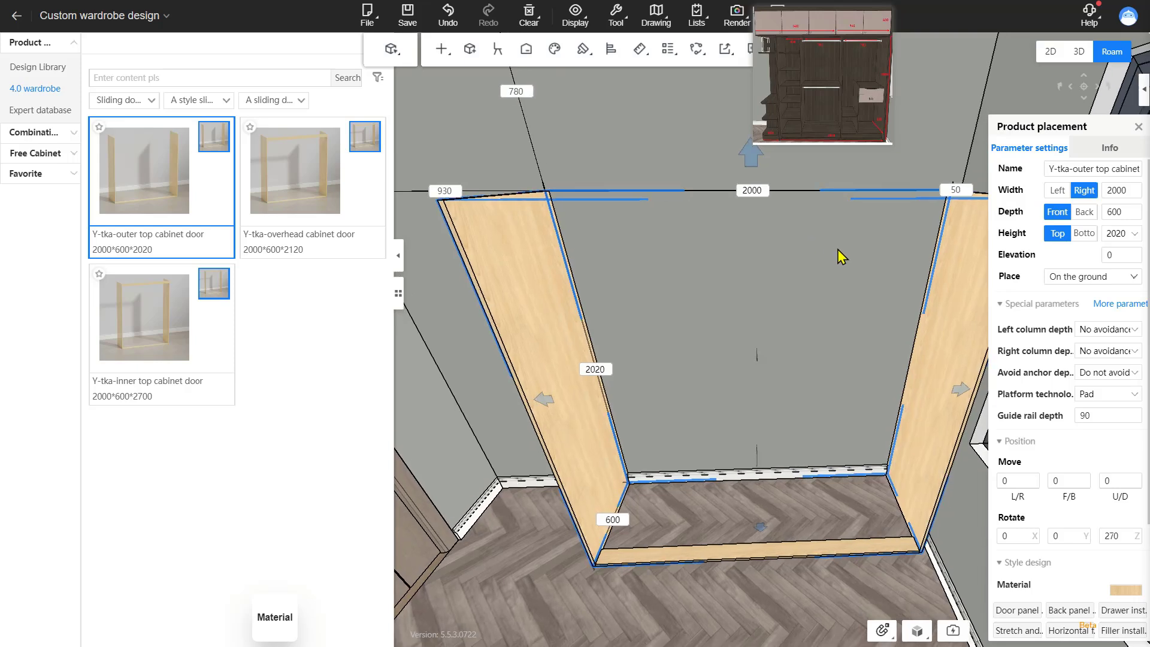
# Set the door frame's width direction to Left and its height to 2000, checking the dimensions in the reference image
pyautogui.click(1068, 193)
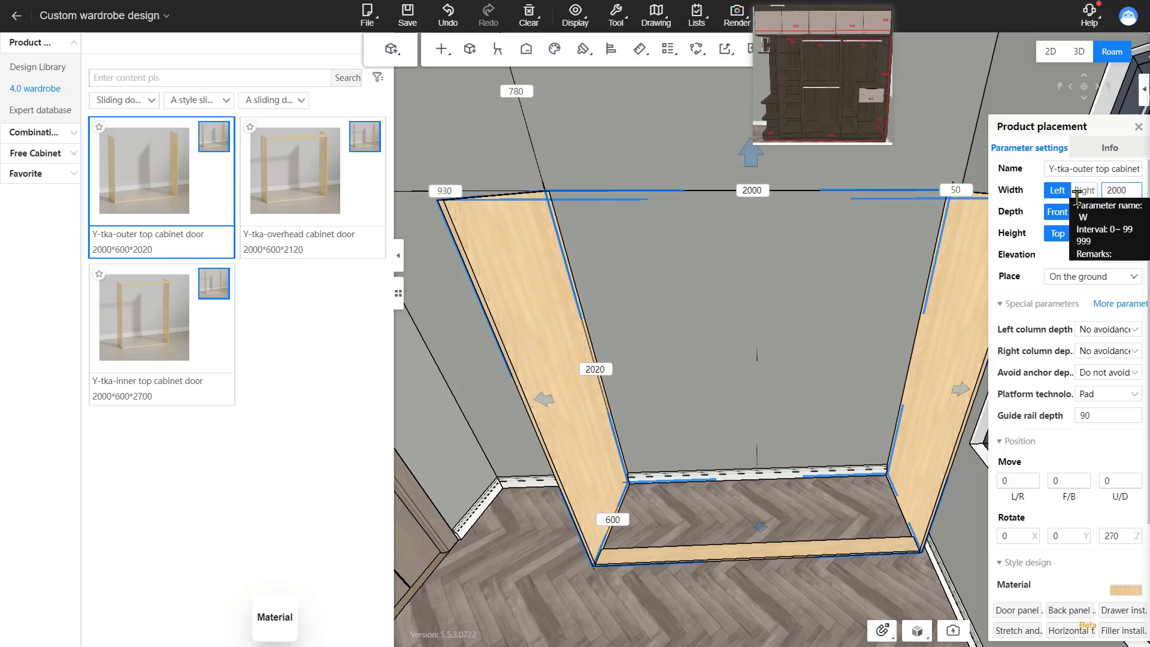
pyautogui.scroll(3, 836, 91)
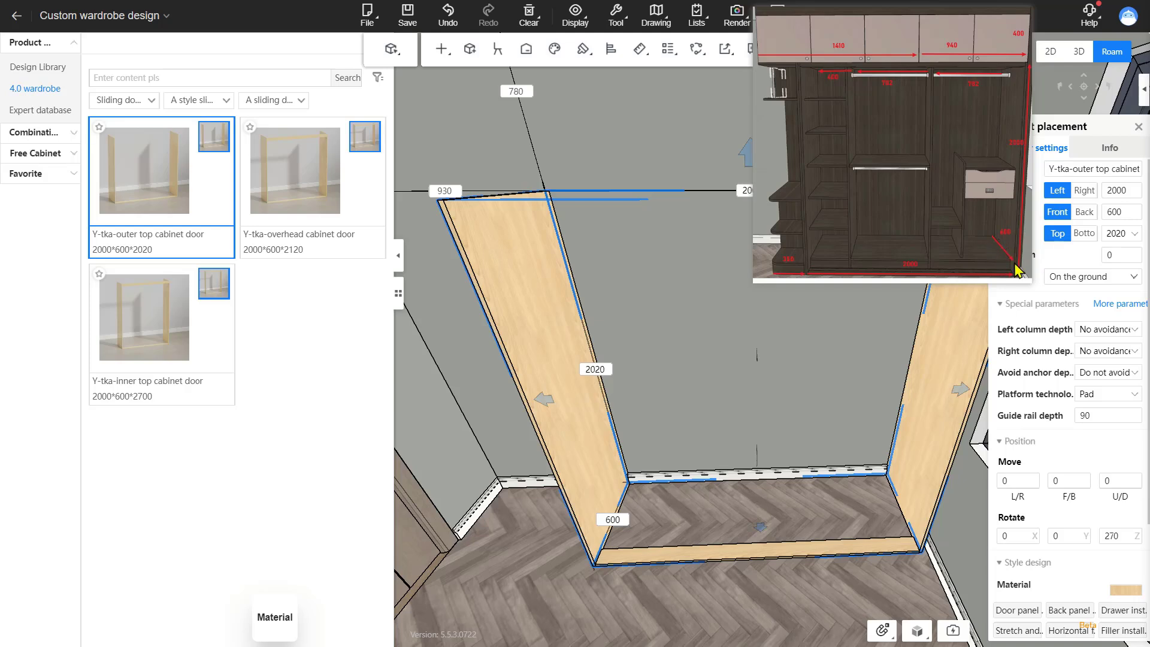
pyautogui.scroll(-3, 954, 185)
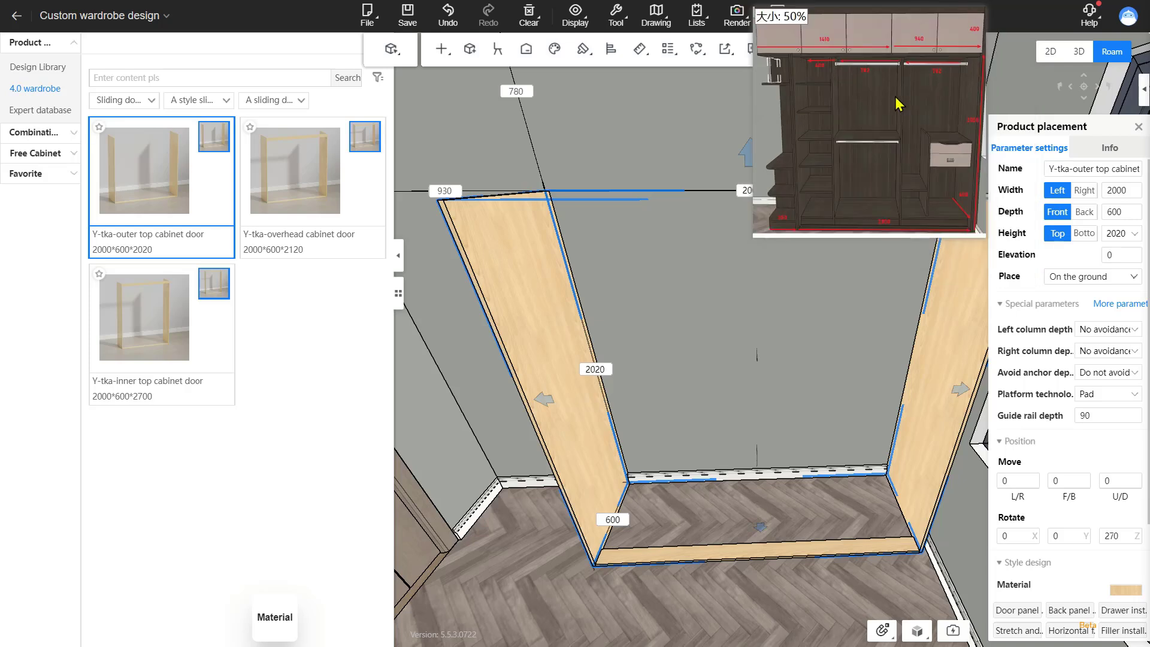
pyautogui.click(1121, 233)
pyautogui.click(1121, 234)
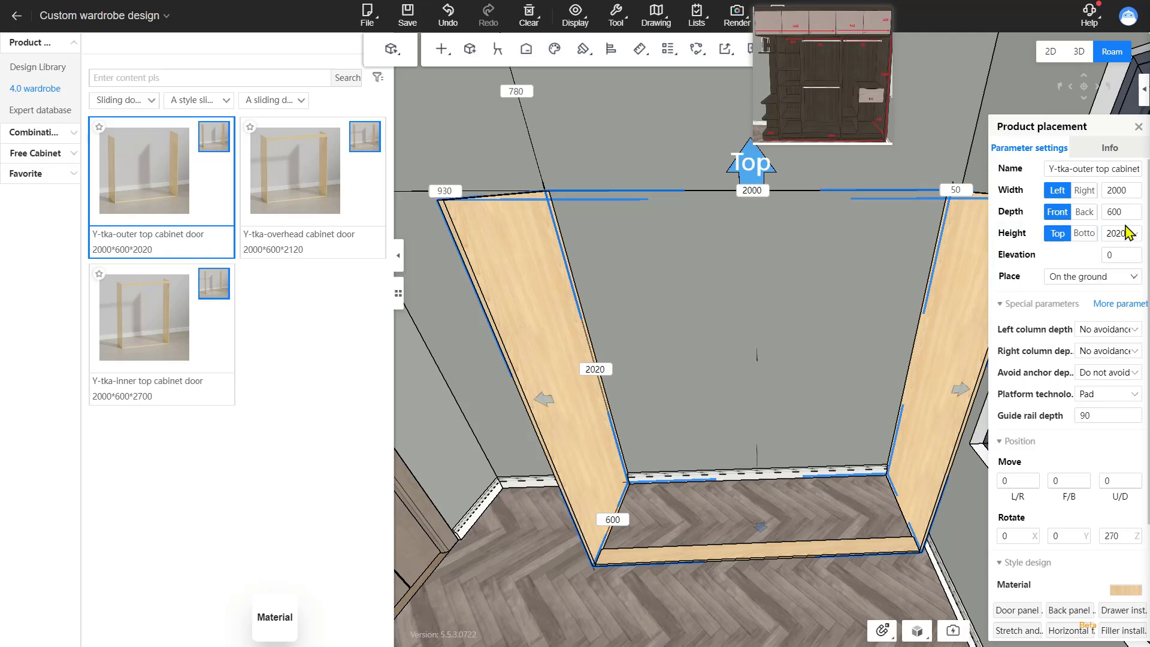
pyautogui.doubleClick(1118, 239)
pyautogui.write('20')
pyautogui.press('Return')
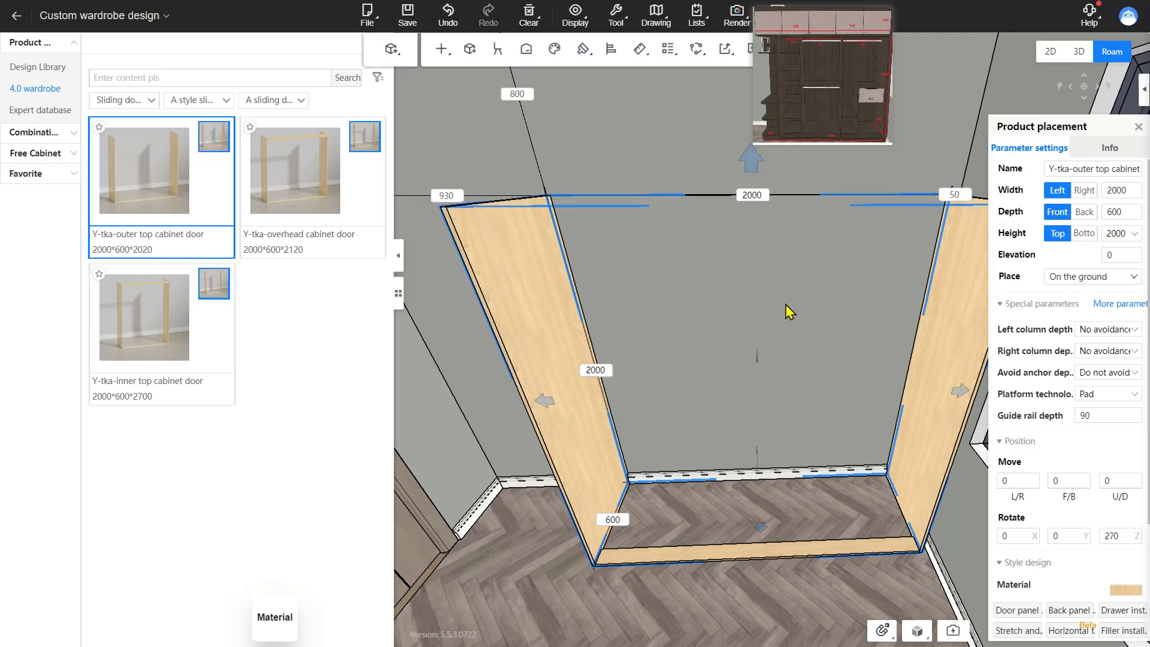
pyautogui.scroll(4, 804, 329)
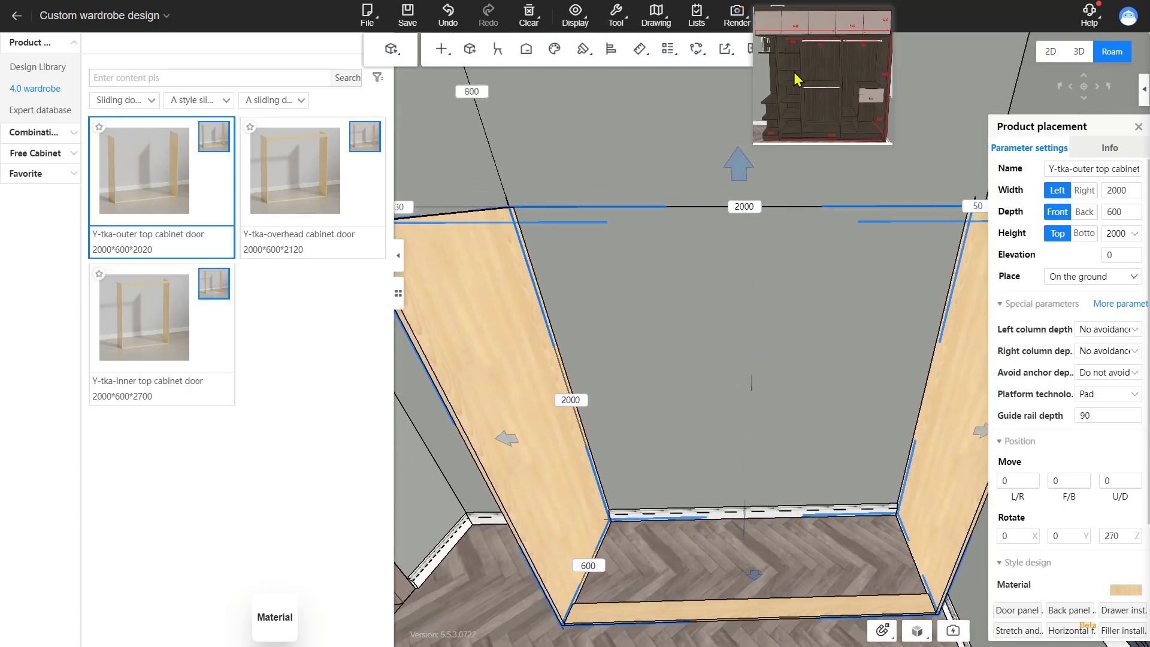
# Finish editing the door frame and list the A basic unit cabinets of the A style sliding door
pyautogui.click(1138, 128)
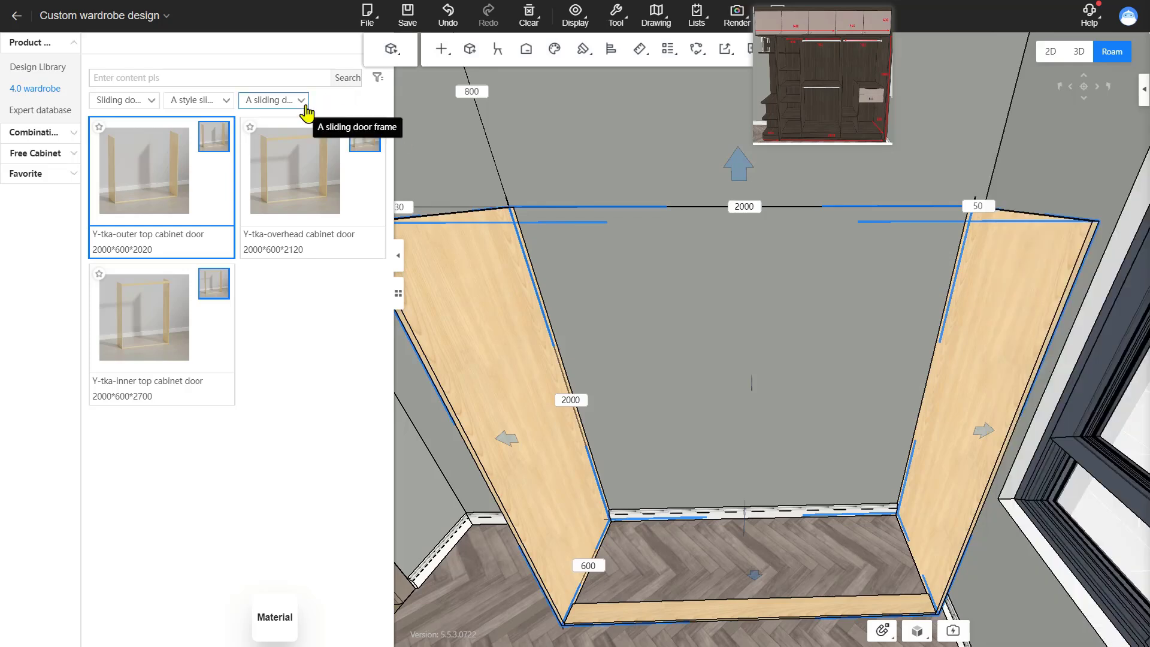
pyautogui.click(301, 101)
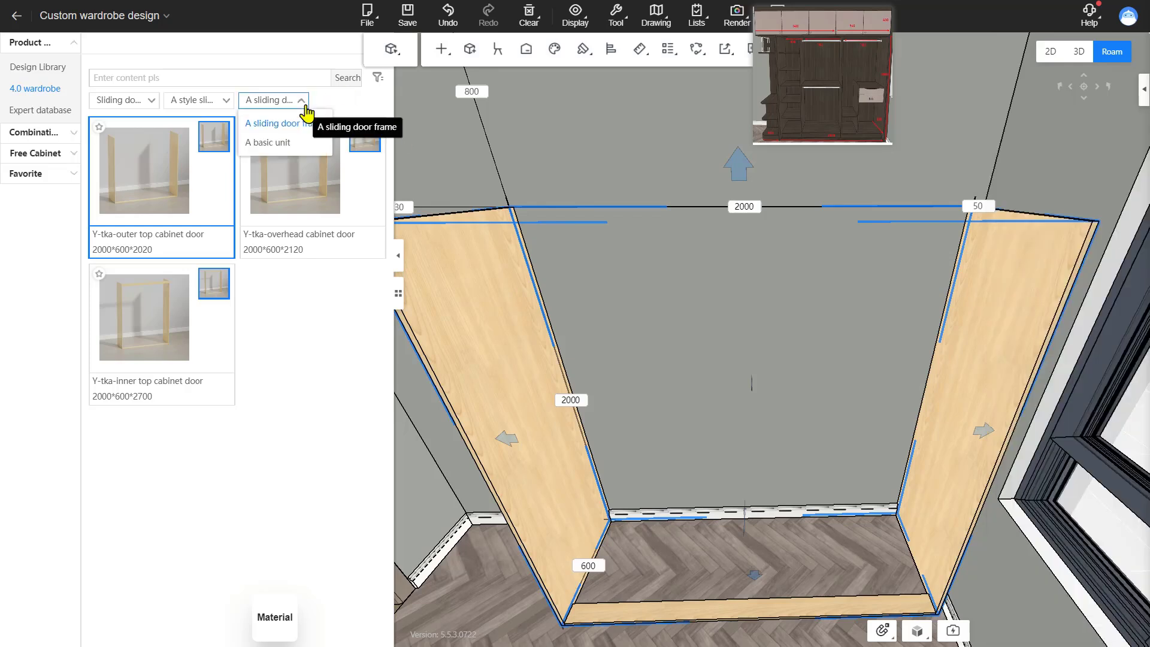
pyautogui.click(292, 143)
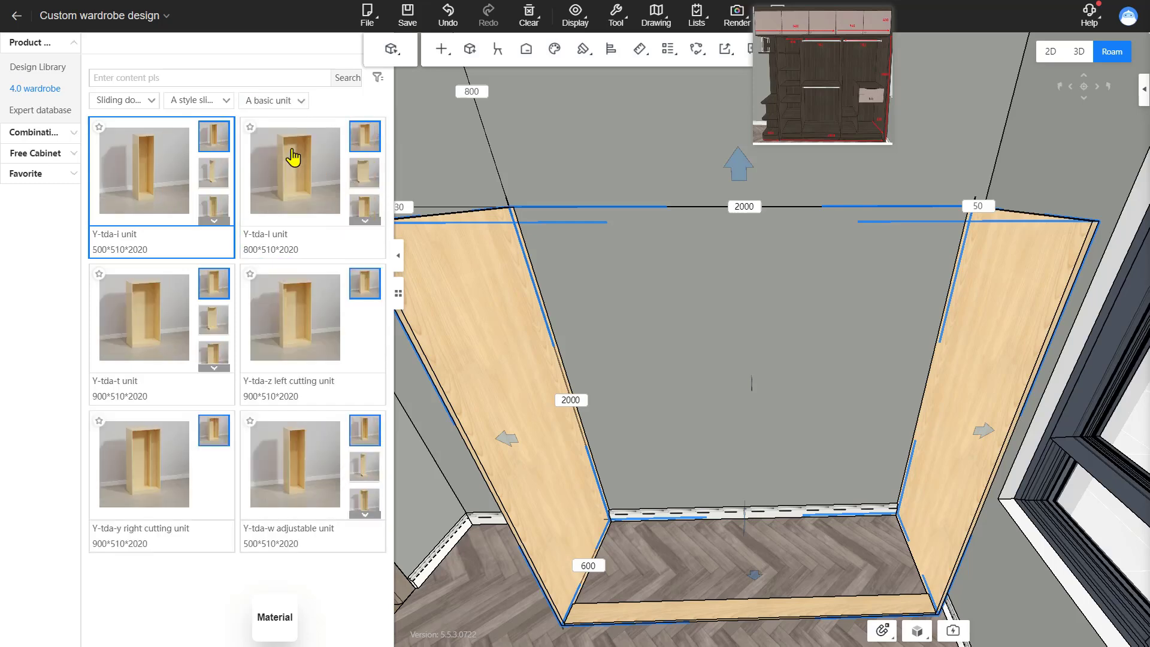
# Try the Y-tda-i unit (500*510*2020) against the left panel inside the door frame, and delete it
pyautogui.moveTo(293, 157); pyautogui.dragTo(144, 190)
pyautogui.moveTo(150, 194); pyautogui.dragTo(547, 341)
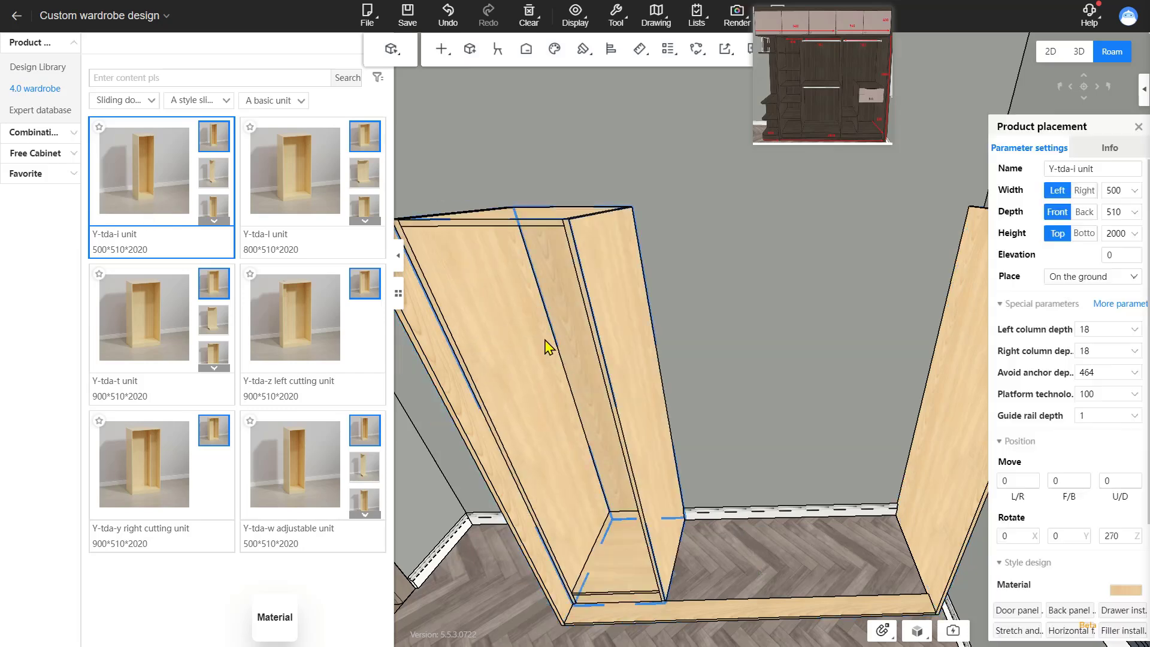
pyautogui.moveTo(550, 424); pyautogui.dragTo(632, 384, button='right')
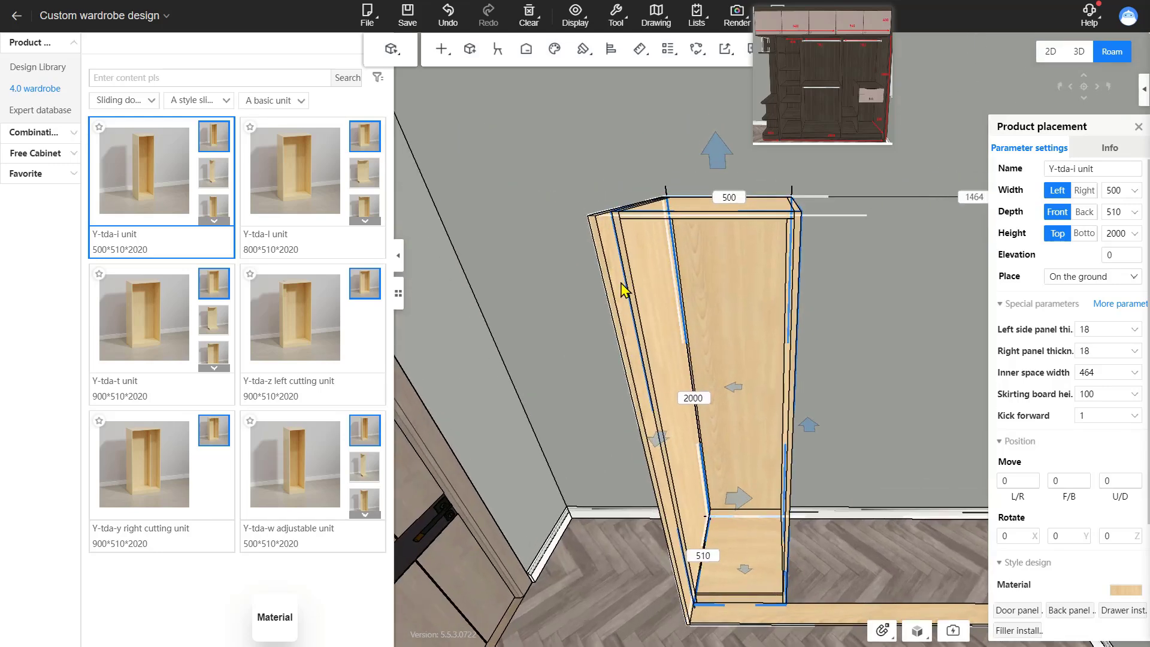
pyautogui.moveTo(717, 323); pyautogui.dragTo(671, 327, button='right')
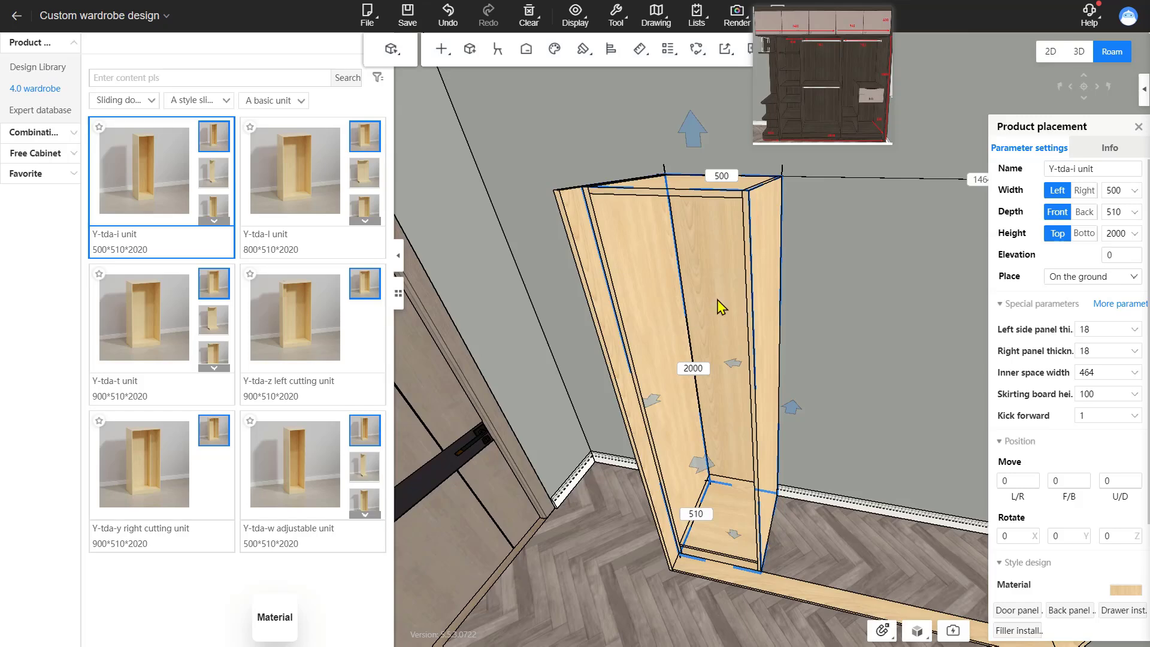
pyautogui.press('Delete')
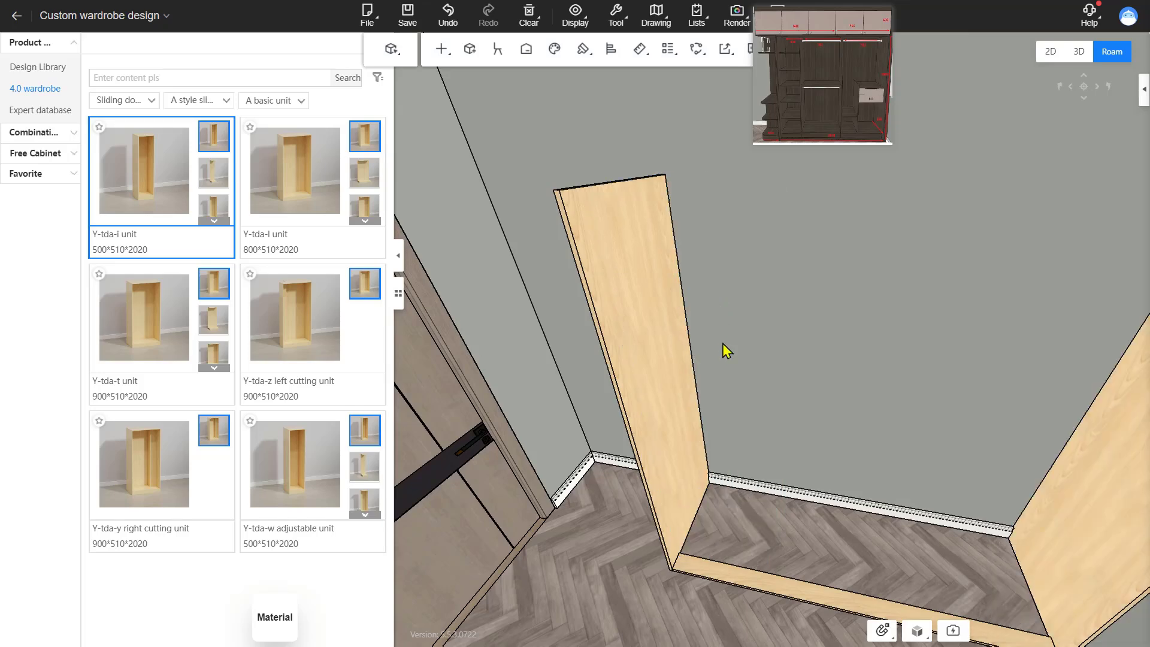
pyautogui.moveTo(733, 330); pyautogui.dragTo(789, 333, button='right')
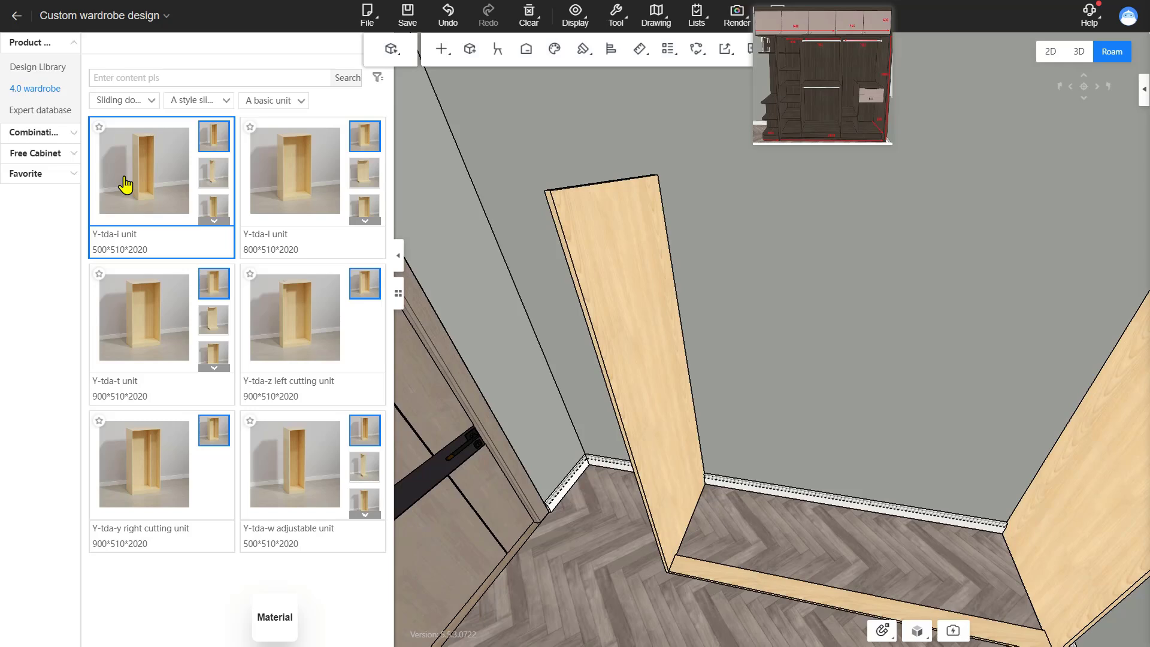
# Compare the Y-tda-i unit's side panel variants, and place the Y-tda-w adjustable unit with right side panel inside the door frame
pyautogui.moveTo(222, 147)
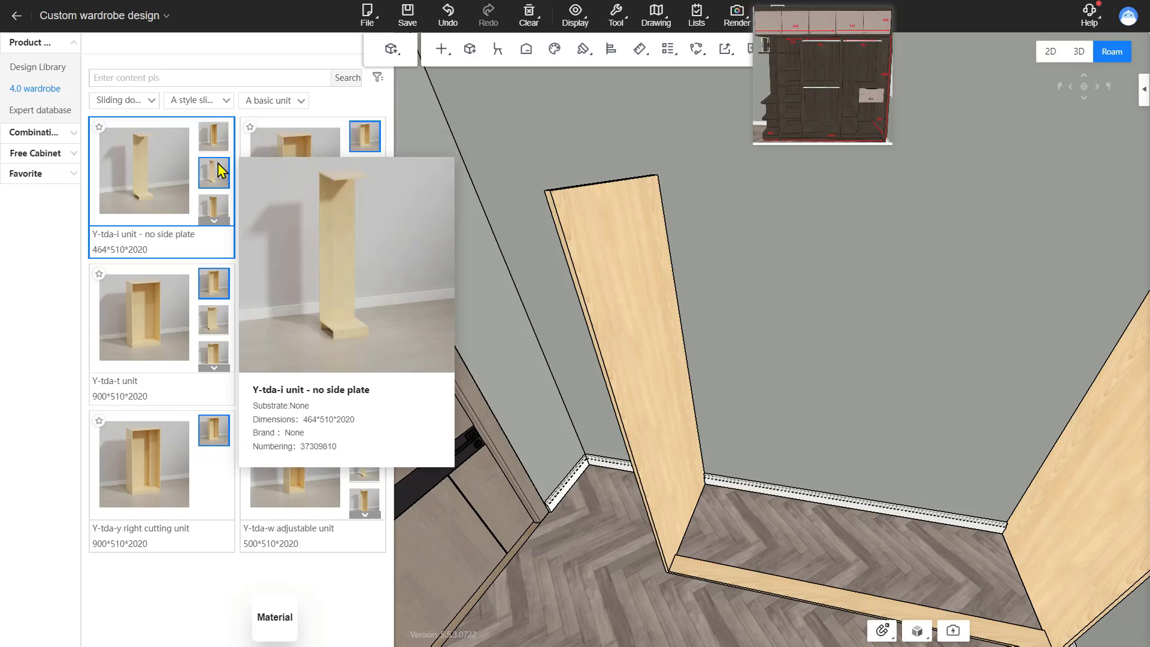
pyautogui.moveTo(217, 217)
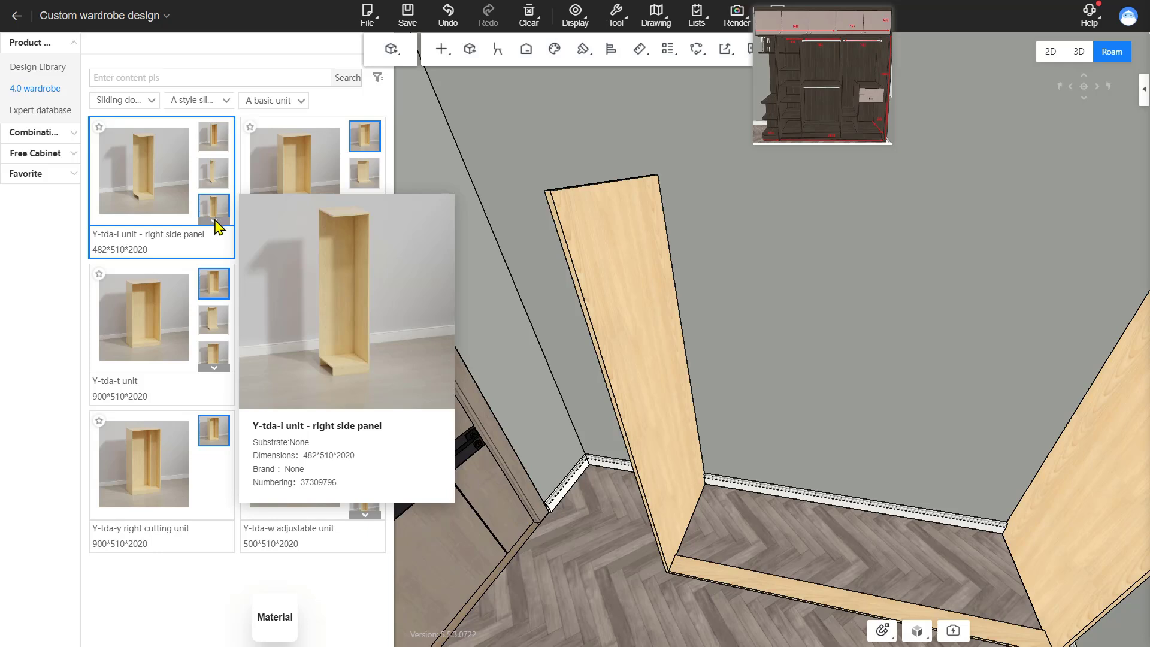
pyautogui.click(215, 221)
pyautogui.moveTo(219, 186)
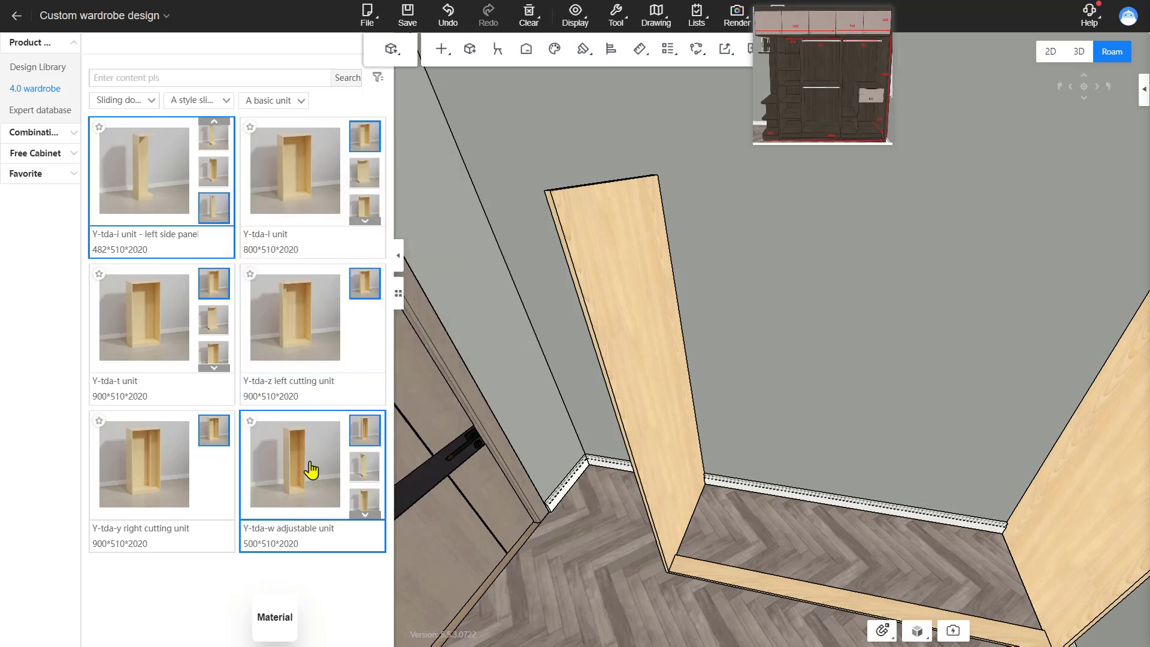
pyautogui.moveTo(362, 501)
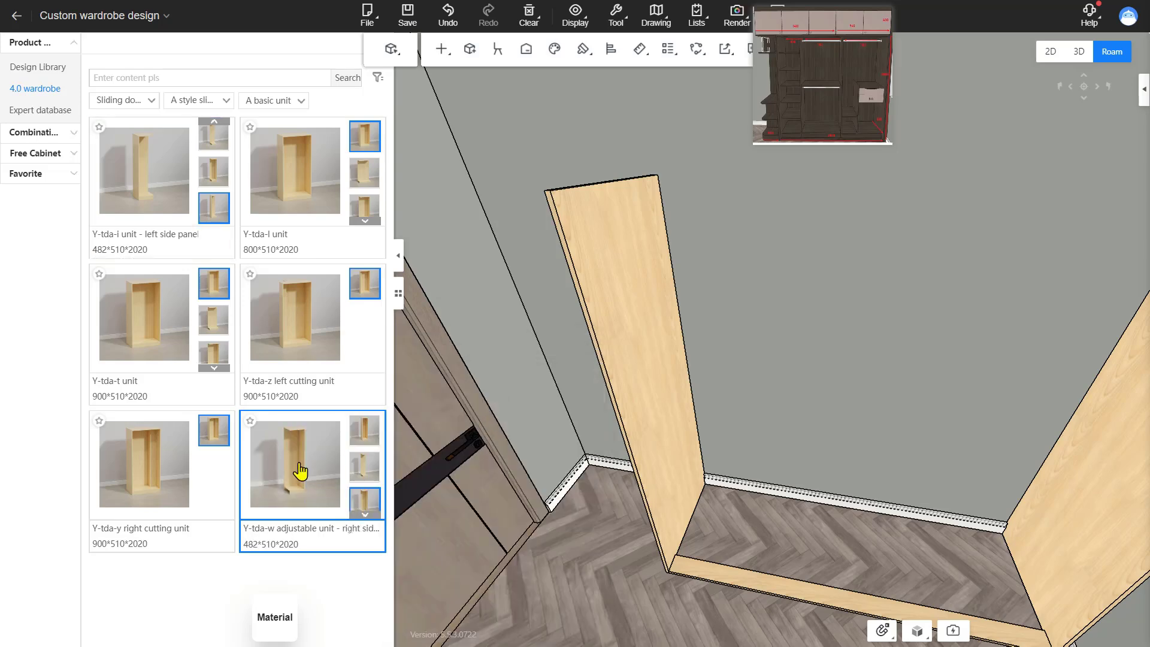
pyautogui.moveTo(302, 479); pyautogui.dragTo(727, 491)
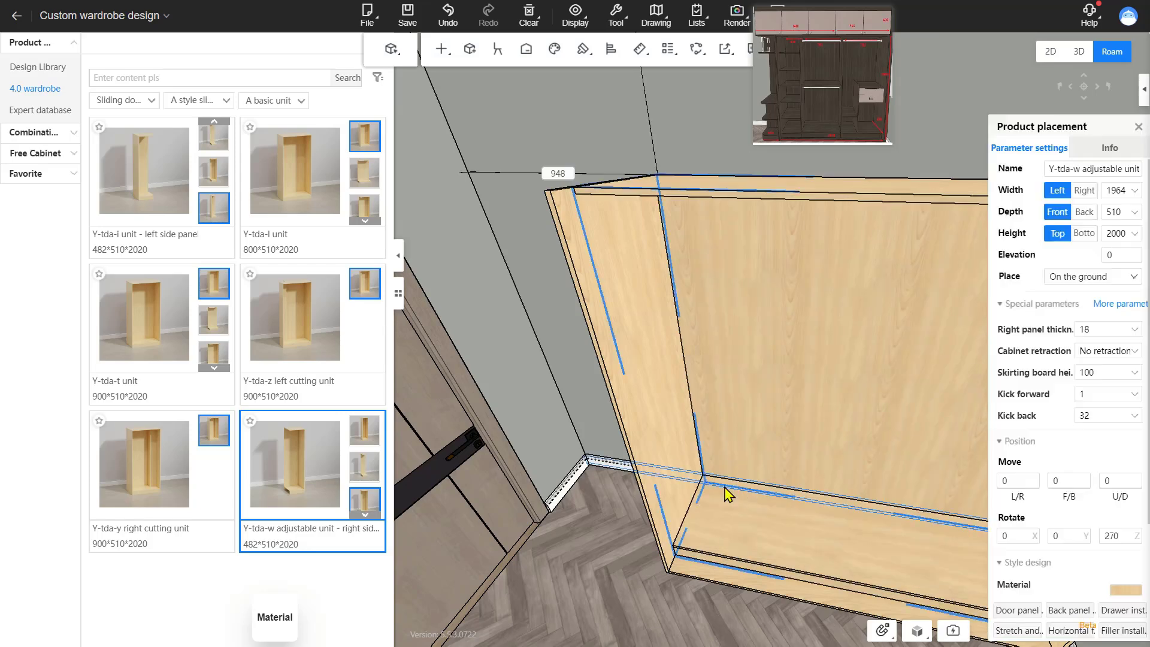
pyautogui.moveTo(725, 489); pyautogui.dragTo(809, 535, button='right')
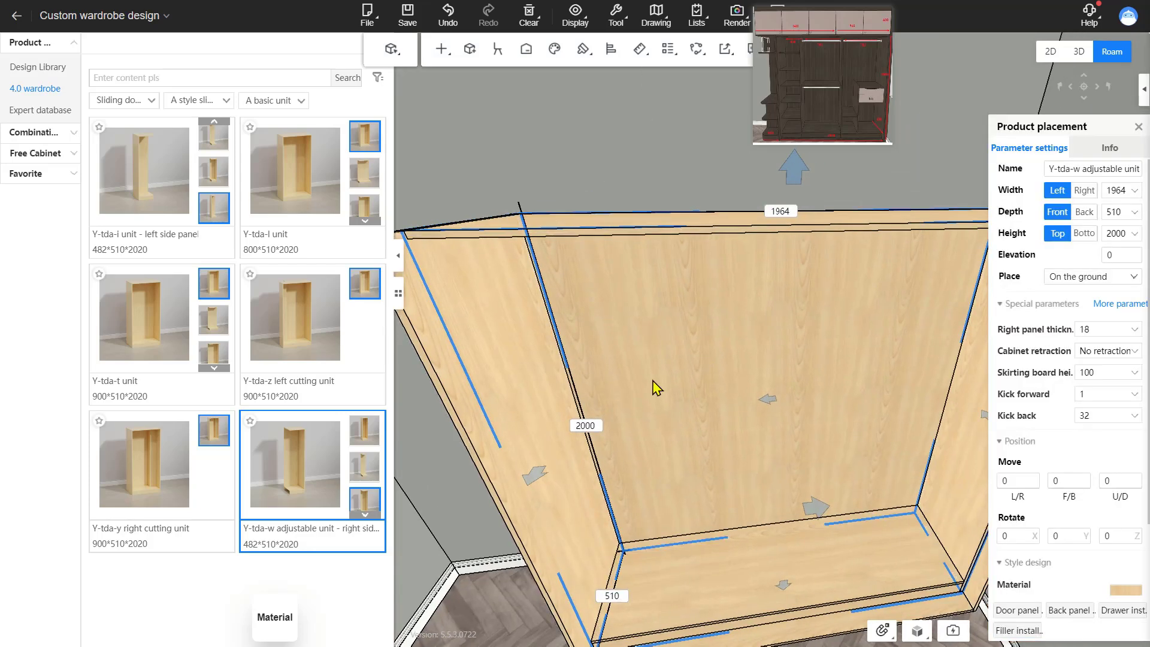
pyautogui.scroll(-3, 652, 381)
pyautogui.moveTo(590, 388); pyautogui.dragTo(675, 444, button='right')
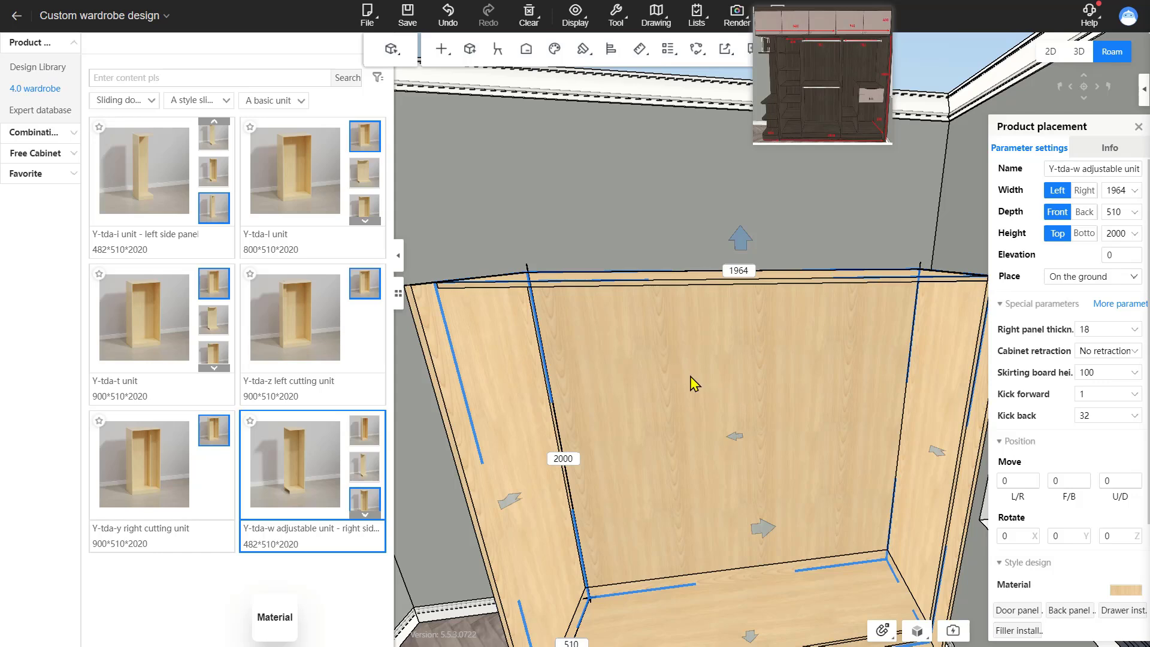
# Set the adjustable unit's width direction to Right and its width to 400
pyautogui.click(1085, 191)
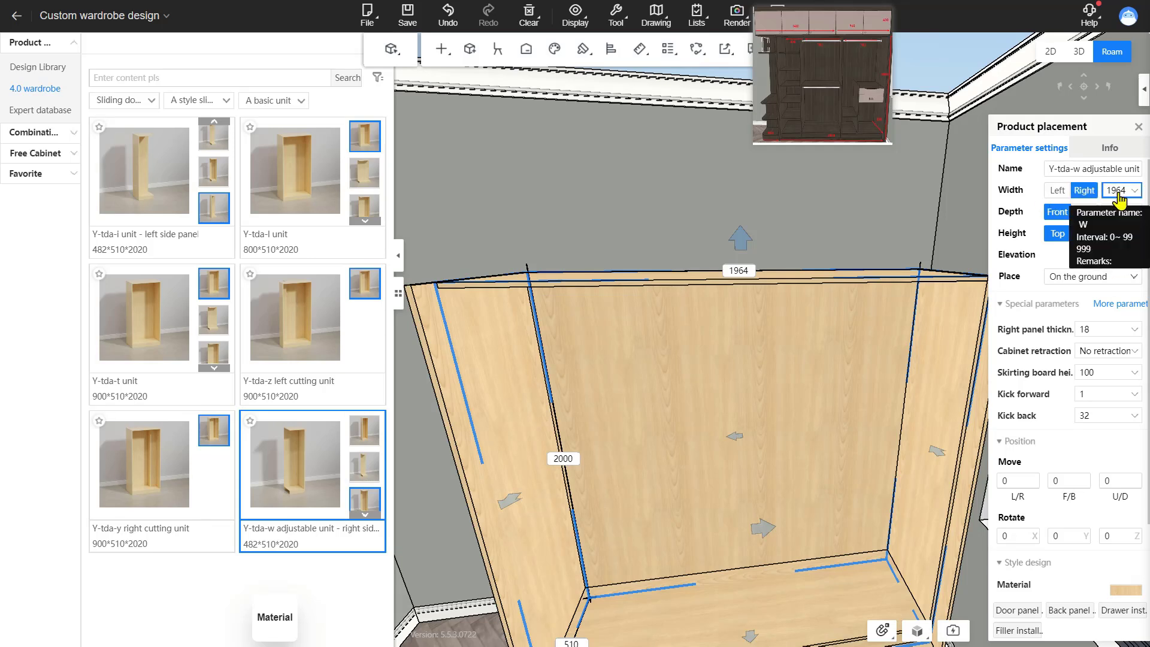
pyautogui.click(1116, 192)
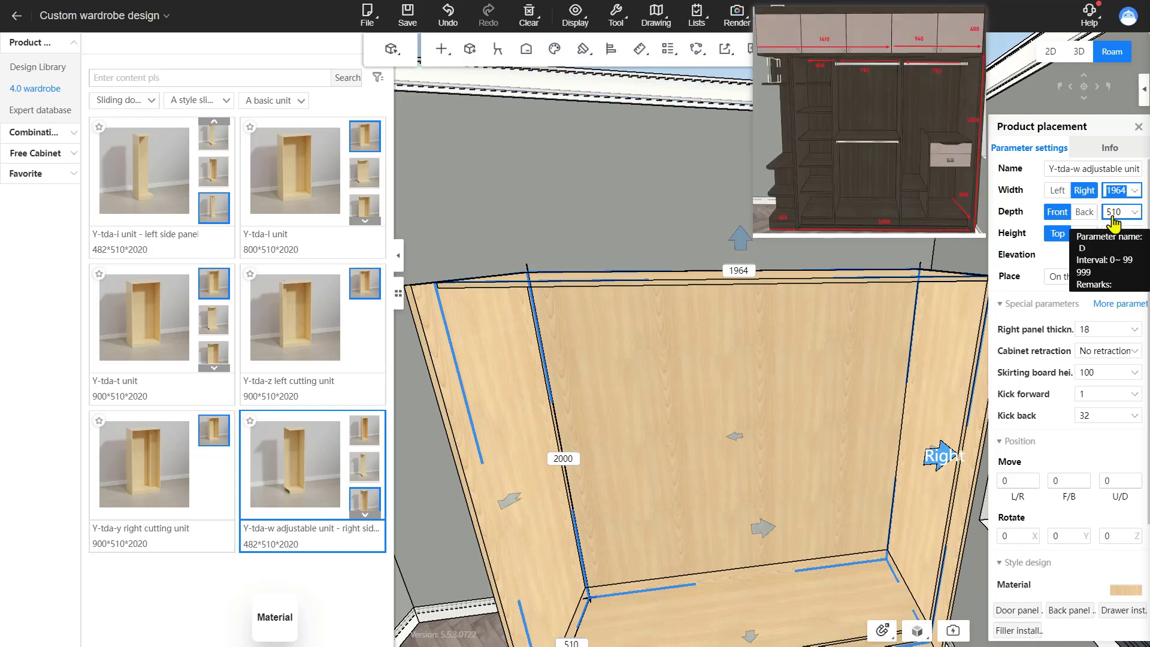
pyautogui.write('400')
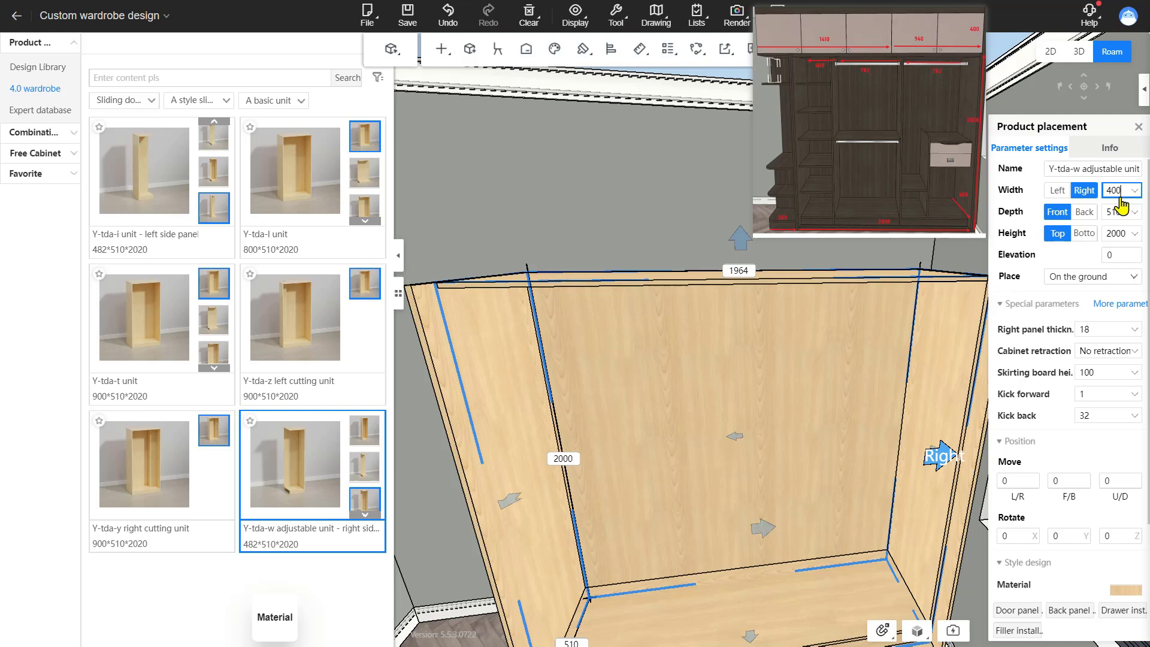
pyautogui.press('Return')
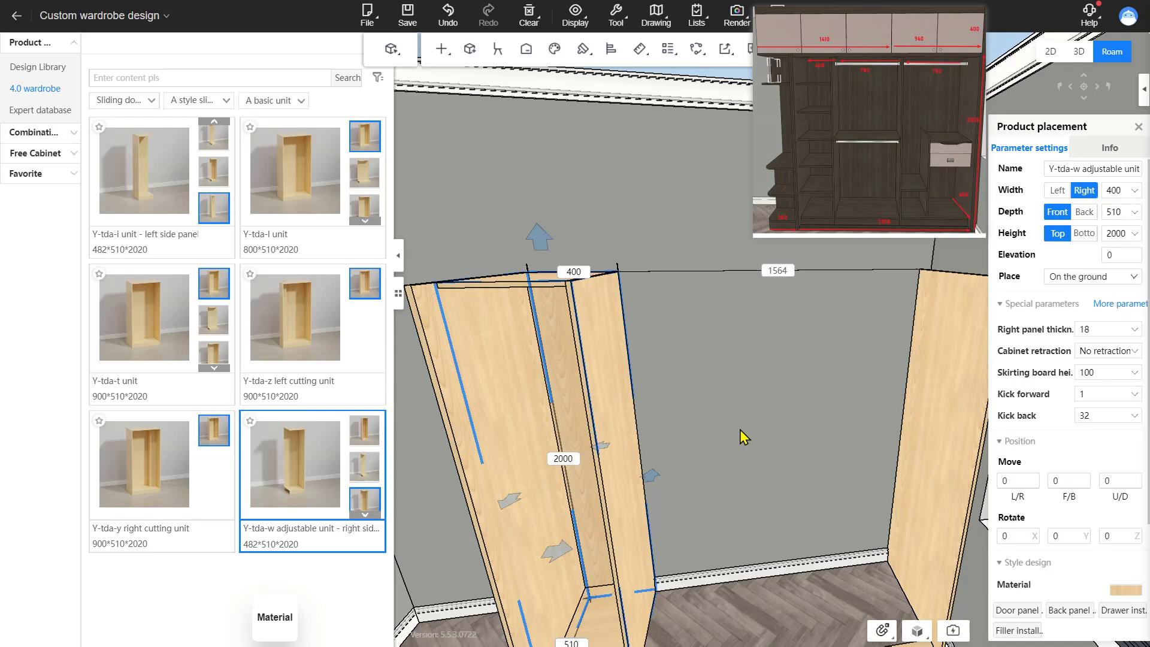
pyautogui.moveTo(739, 430); pyautogui.dragTo(775, 397)
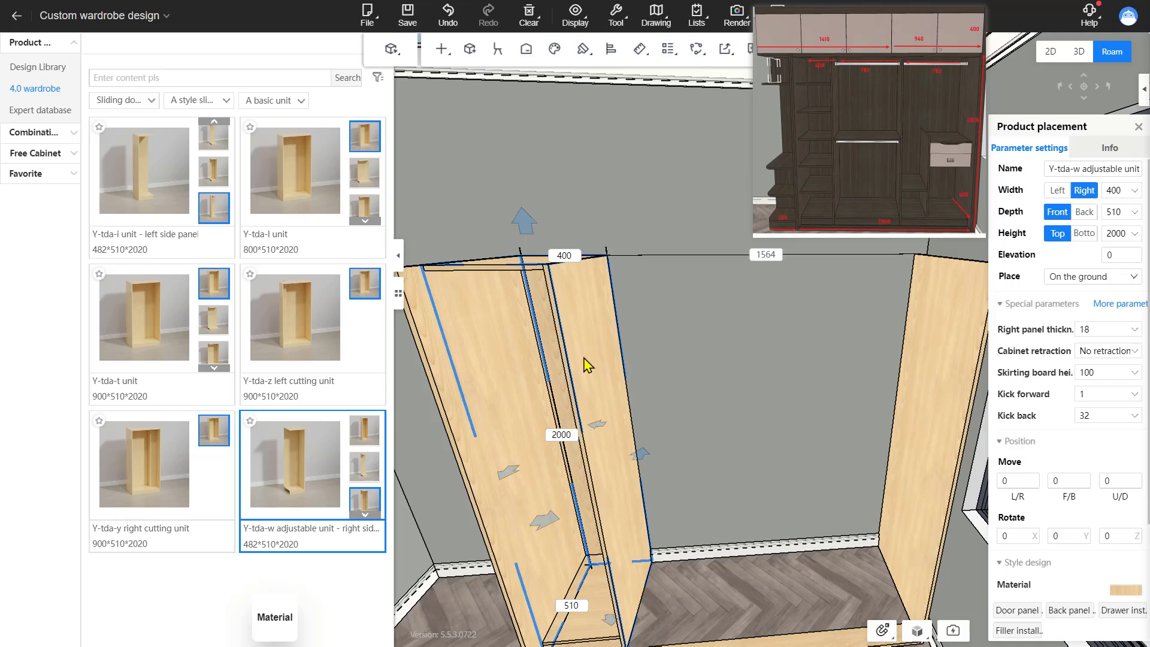
# Copy the 400-wide adjustable unit once to the right with 0 spacing, and set the copy's width to 782
pyautogui.hotkey('ctrl', 'c')
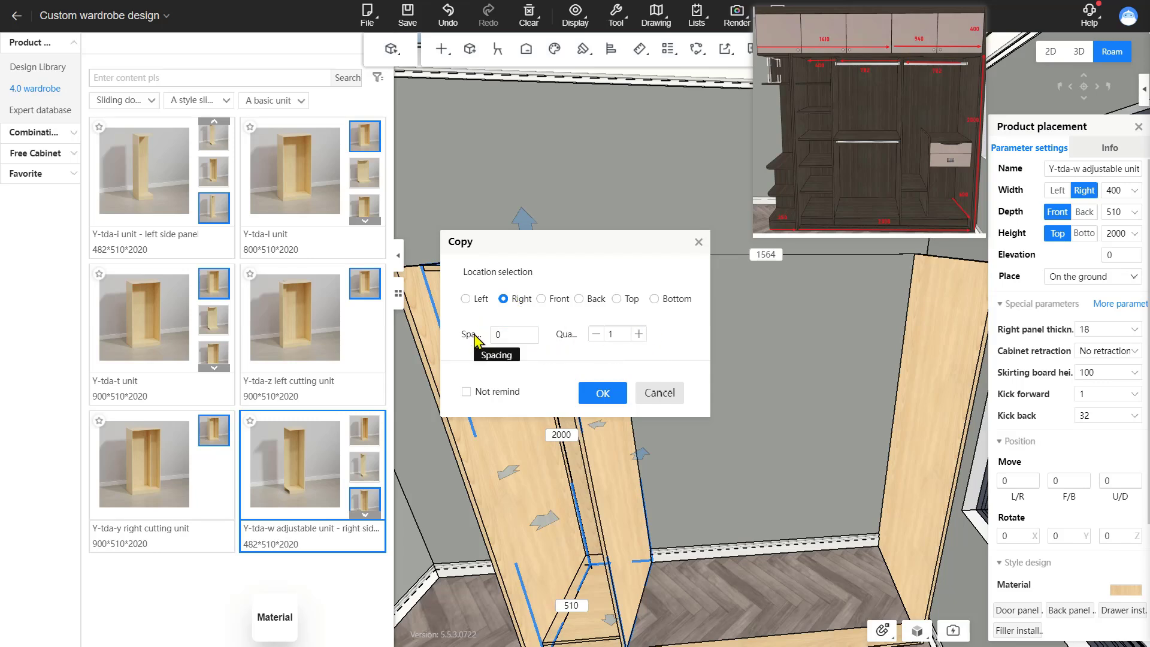
pyautogui.click(597, 395)
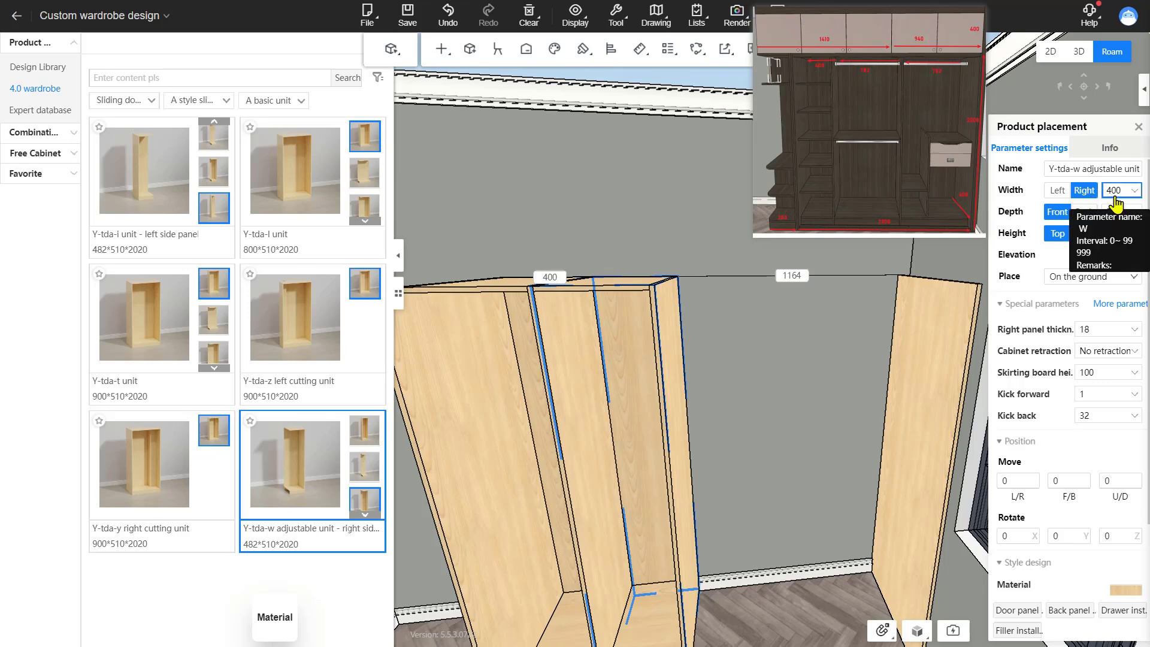
pyautogui.click(1120, 203)
pyautogui.write('7')
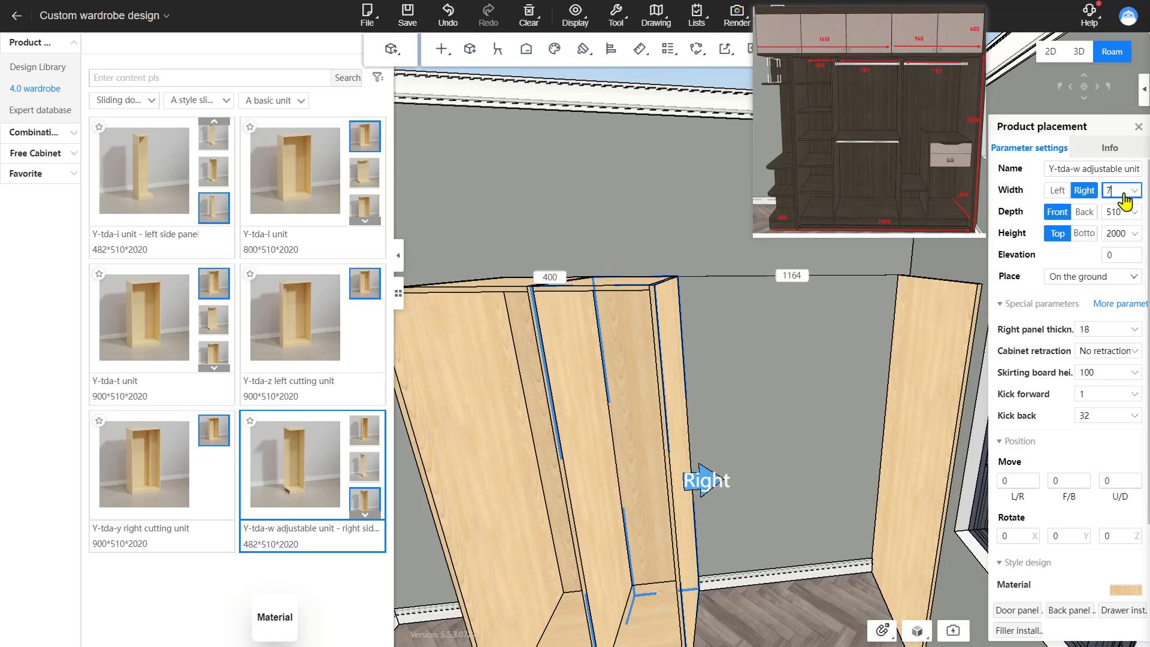
pyautogui.write('82')
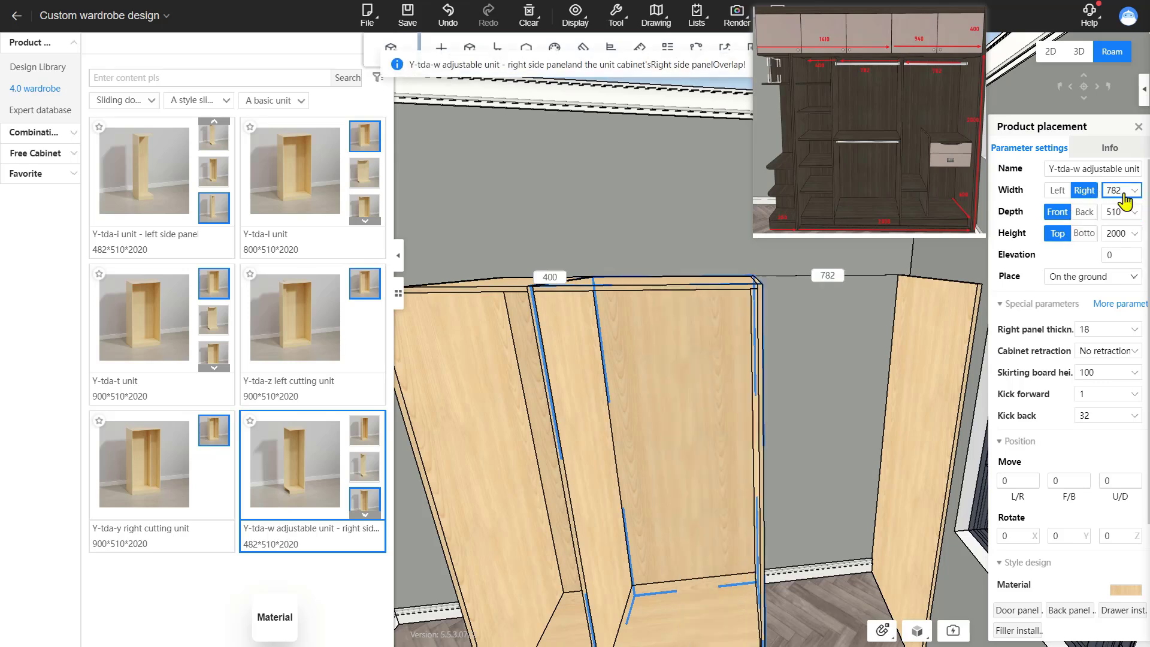
pyautogui.press('Return')
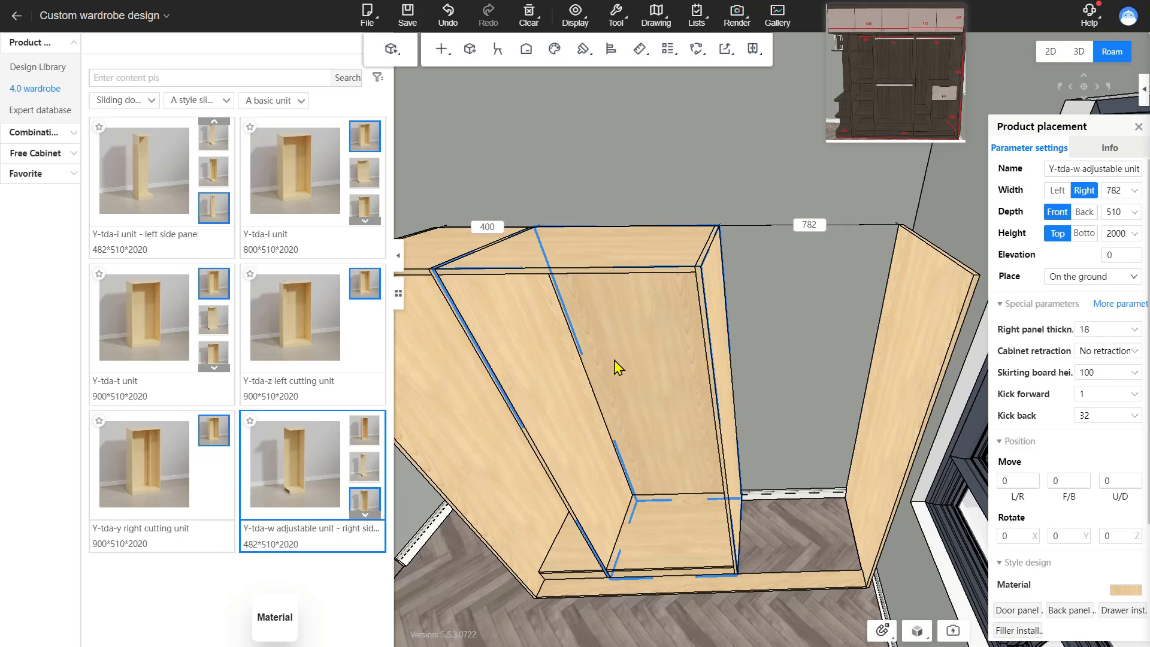
# Place the Y-tda-w adjustable unit with no side panel in the remaining right-hand bay of the door frame
pyautogui.click(354, 469)
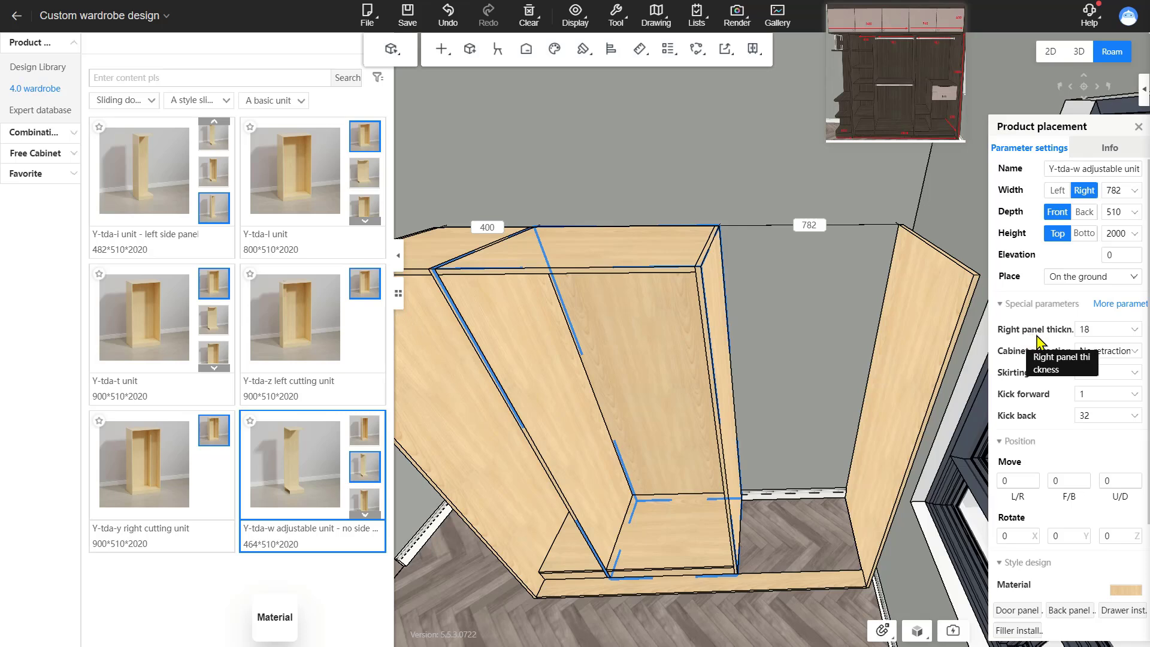
pyautogui.click(1133, 332)
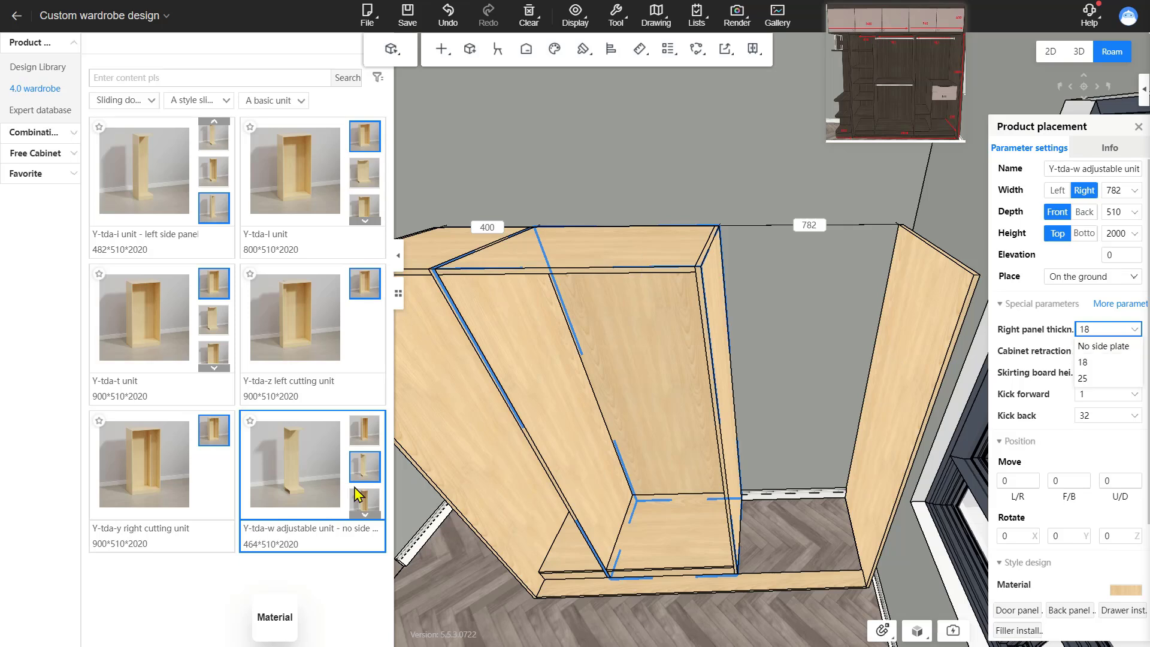
pyautogui.moveTo(292, 493)
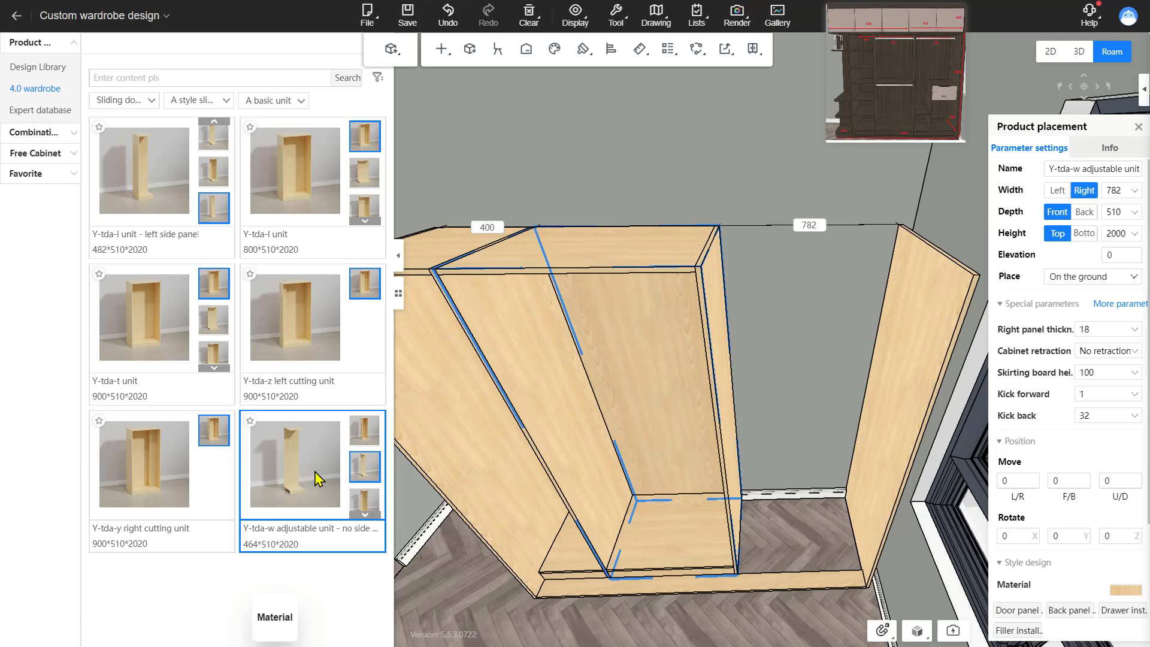
pyautogui.moveTo(313, 475); pyautogui.dragTo(783, 475)
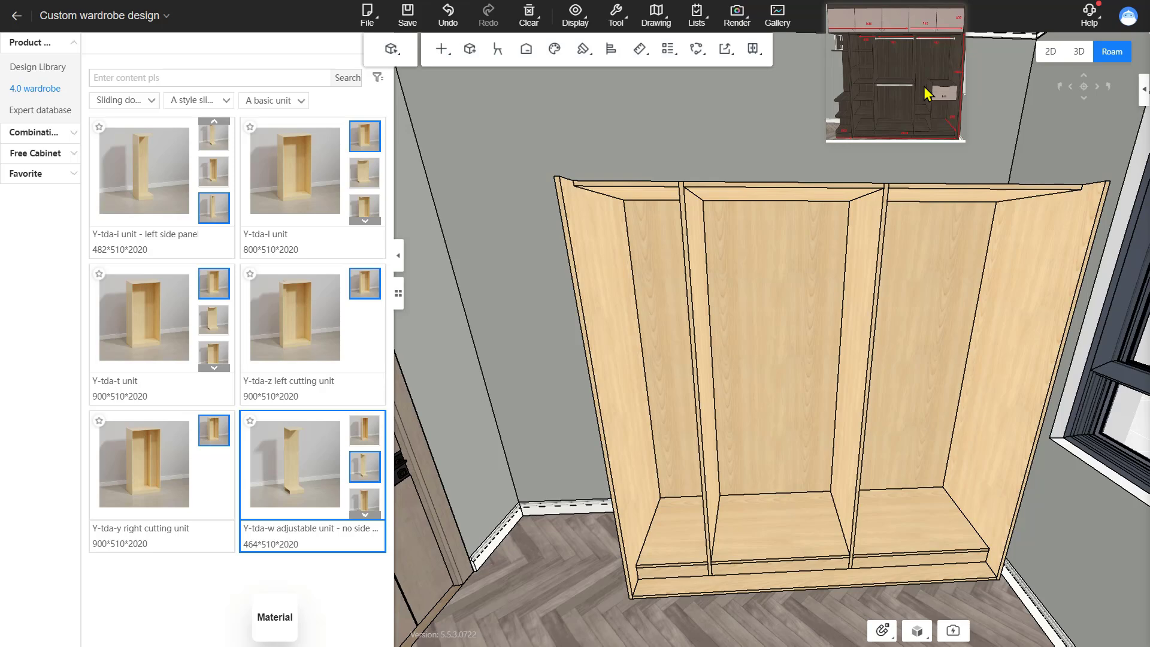
# Replace the function combination of the right-hand 782-wide unit with GLGC-Y-01-L/R
pyautogui.click(944, 321)
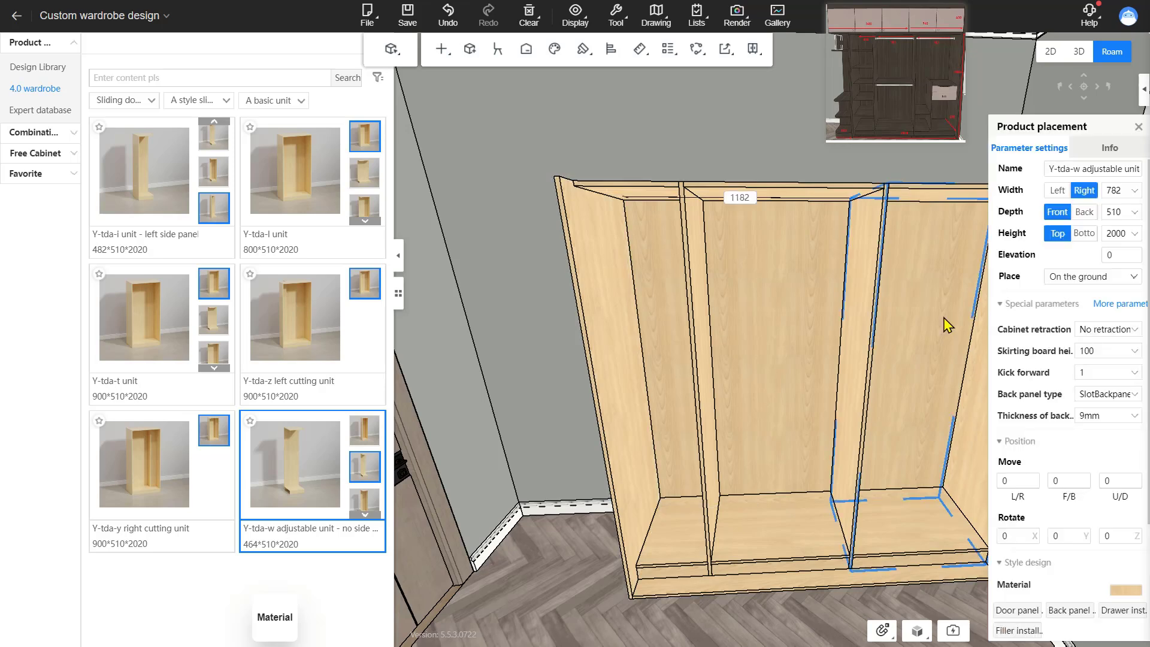
pyautogui.rightClick(927, 314)
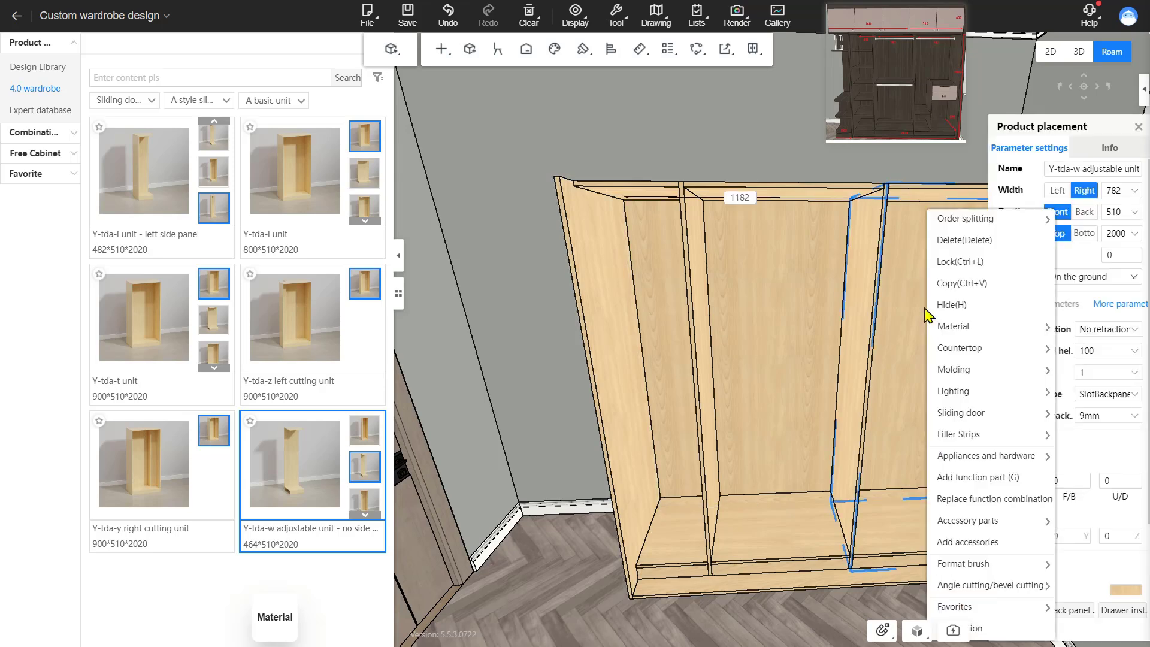
pyautogui.click(980, 504)
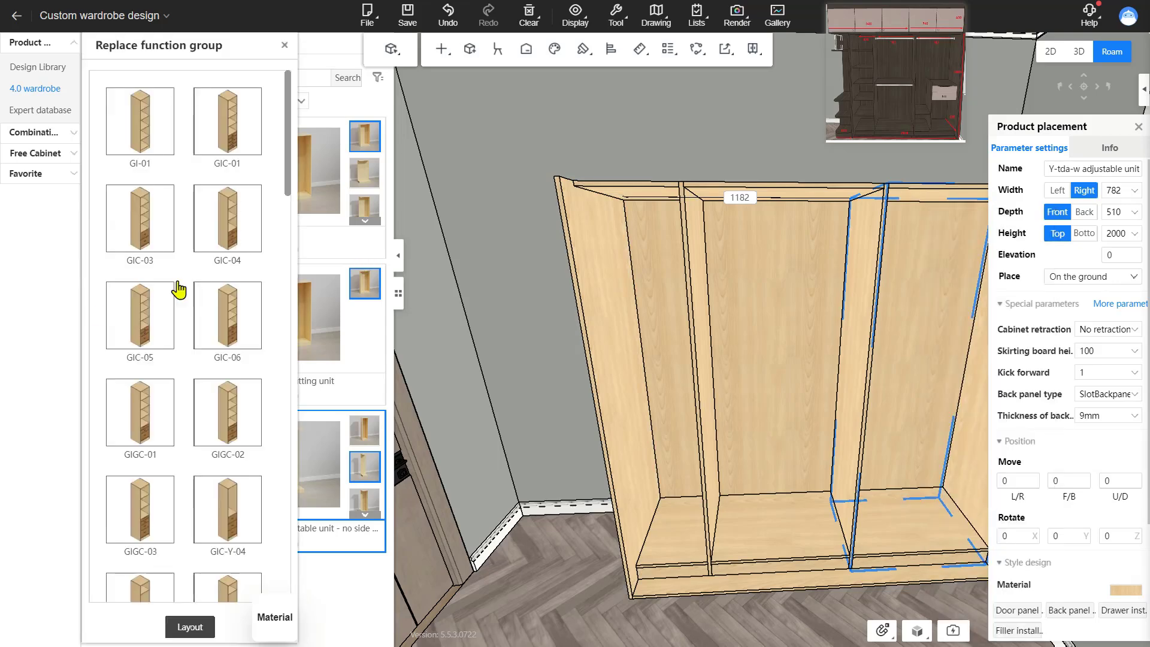
pyautogui.scroll(-15, 155, 256)
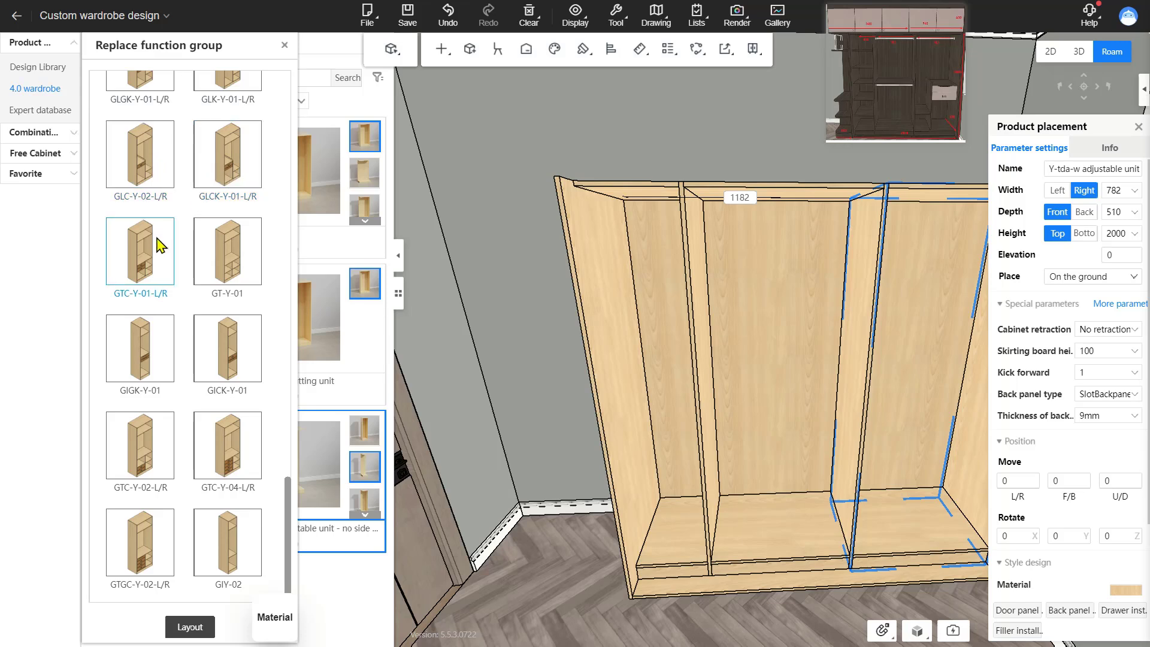
pyautogui.scroll(5, 160, 251)
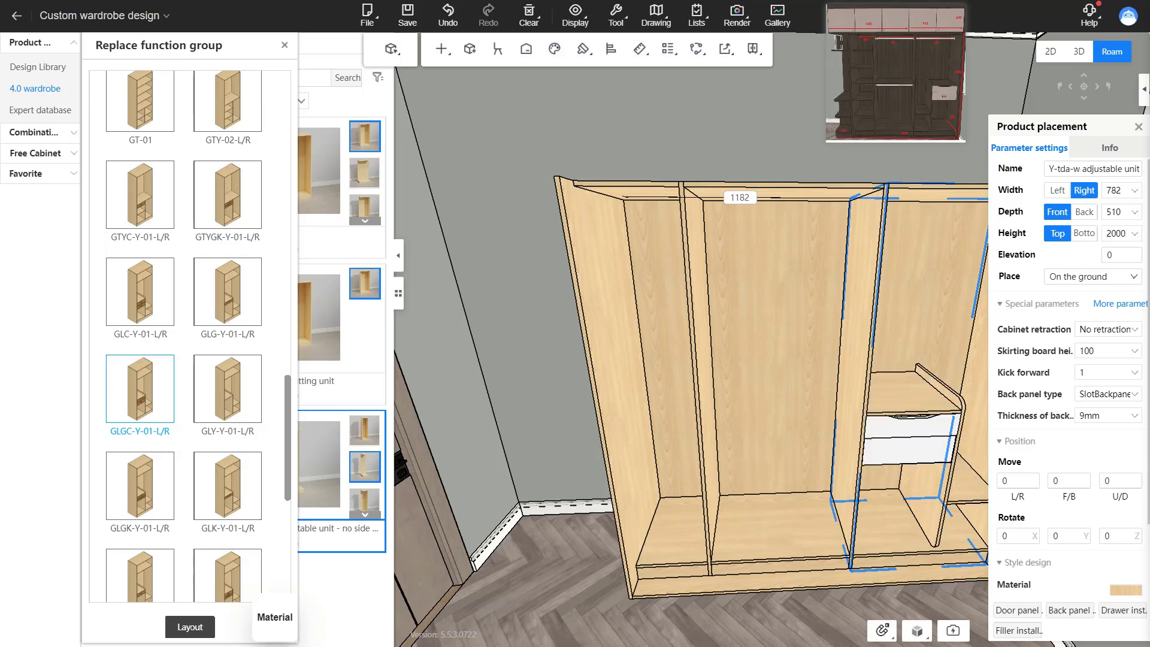
pyautogui.moveTo(898, 367); pyautogui.dragTo(730, 327, button='middle')
pyautogui.scroll(1, 774, 337)
pyautogui.moveTo(774, 337); pyautogui.dragTo(772, 346, button='right')
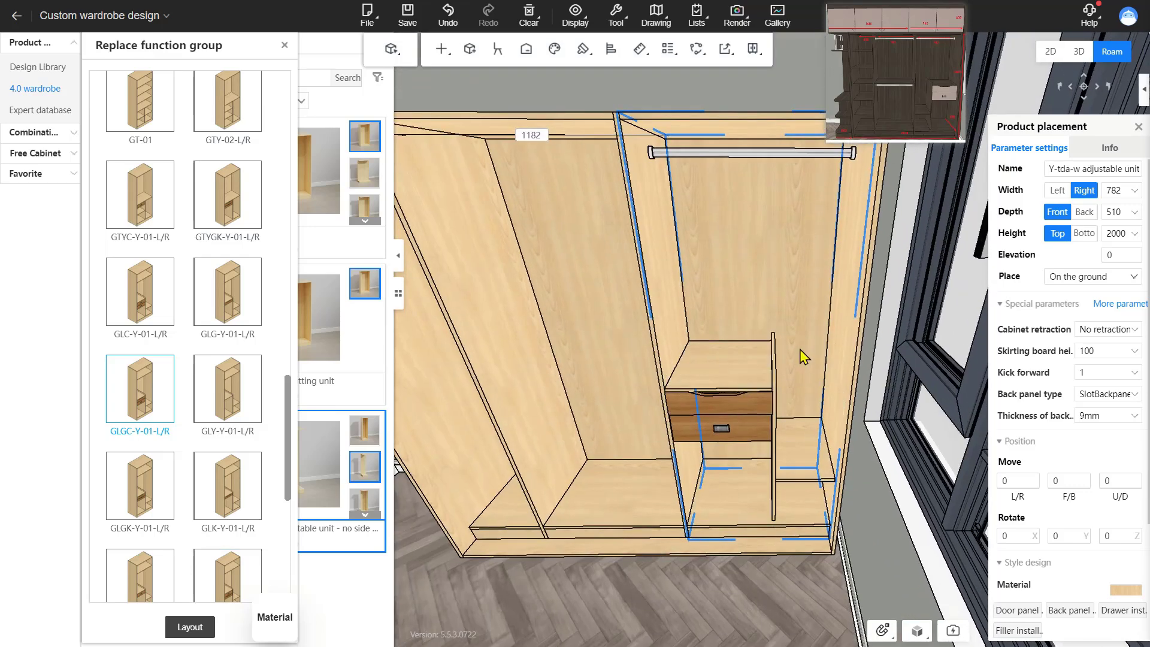
pyautogui.click(284, 46)
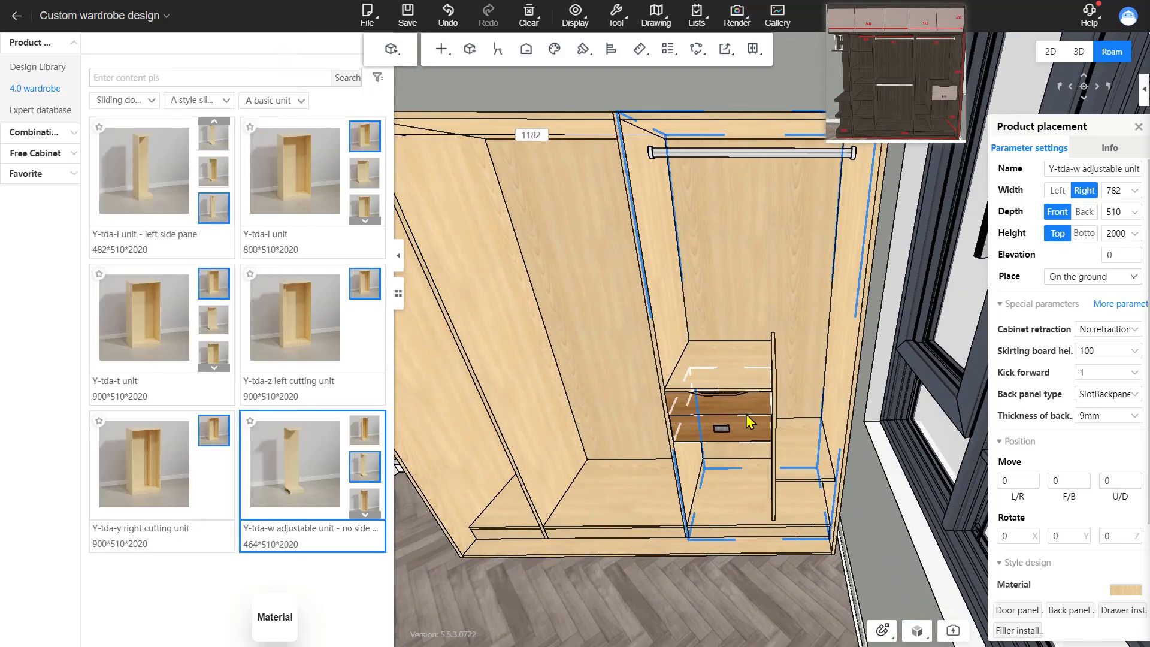
# Set the direction of the drawer functional part in the right-hand unit to Right
pyautogui.click(738, 390)
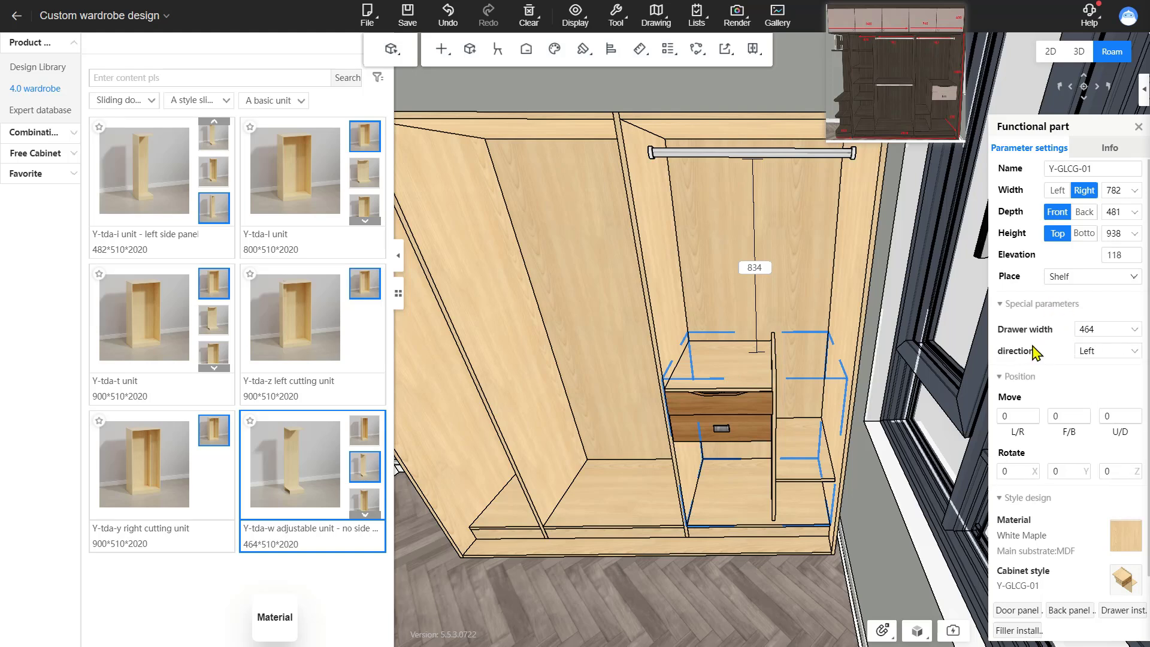
pyautogui.click(1134, 354)
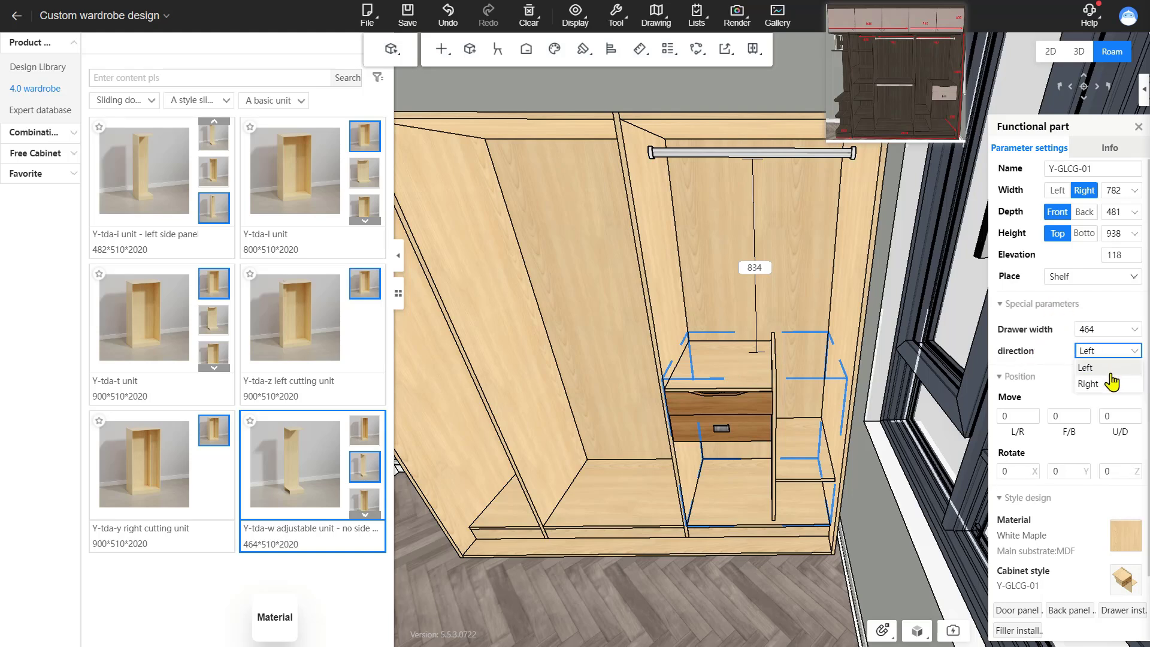
pyautogui.click(1108, 384)
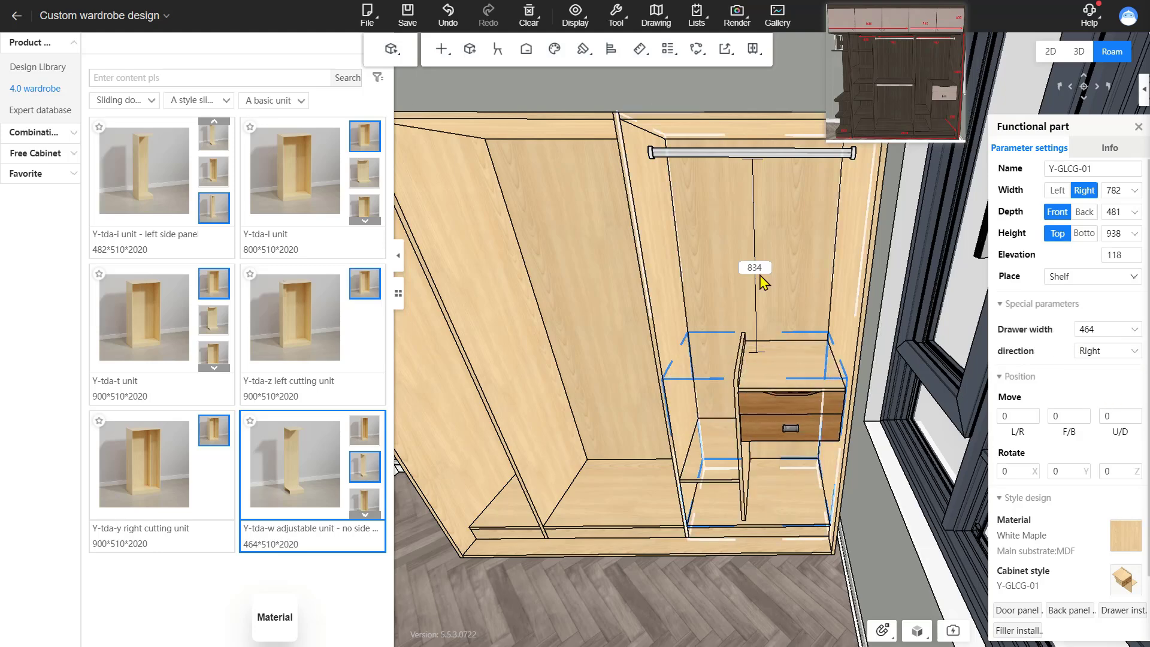
# Replace the function combination of the middle 782-wide unit with GIY-01
pyautogui.moveTo(788, 286); pyautogui.dragTo(815, 279, button='right')
pyautogui.click(712, 259)
pyautogui.moveTo(712, 260); pyautogui.dragTo(757, 247, button='right')
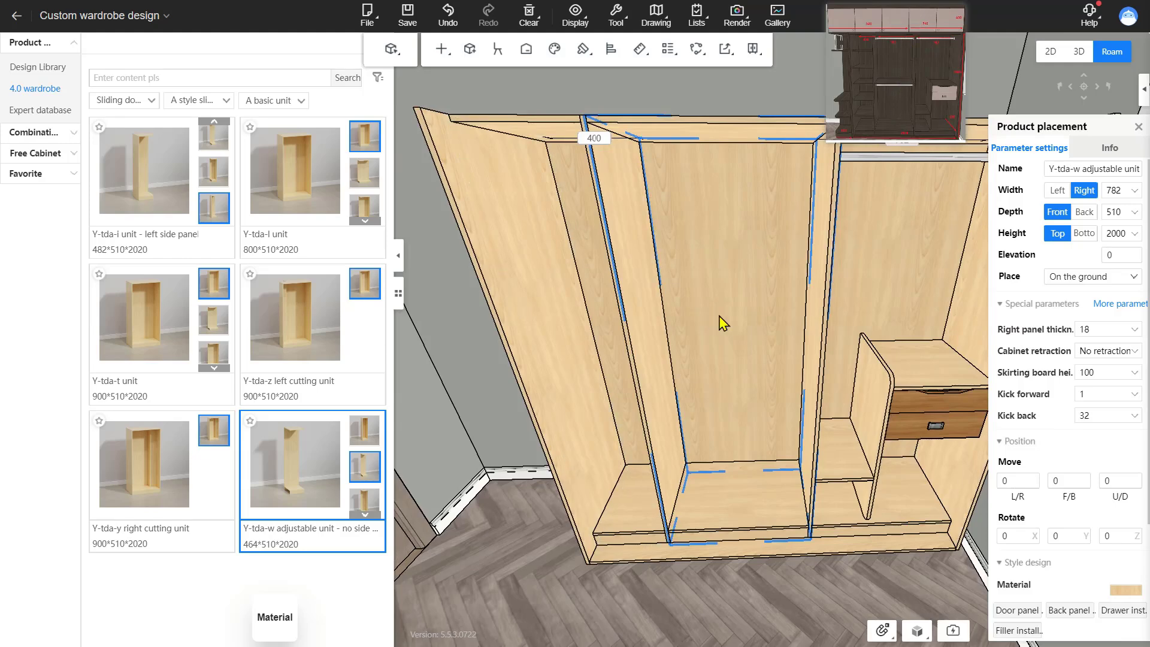
pyautogui.moveTo(719, 314); pyautogui.dragTo(719, 298, button='right')
pyautogui.rightClick(719, 299)
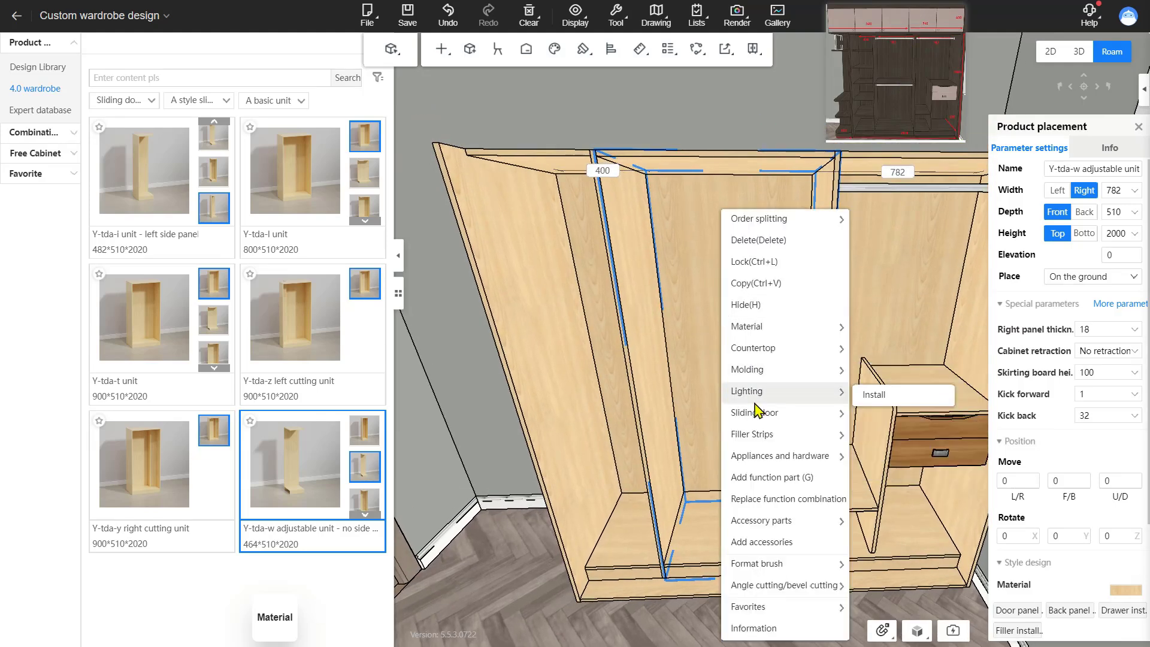
pyautogui.click(792, 499)
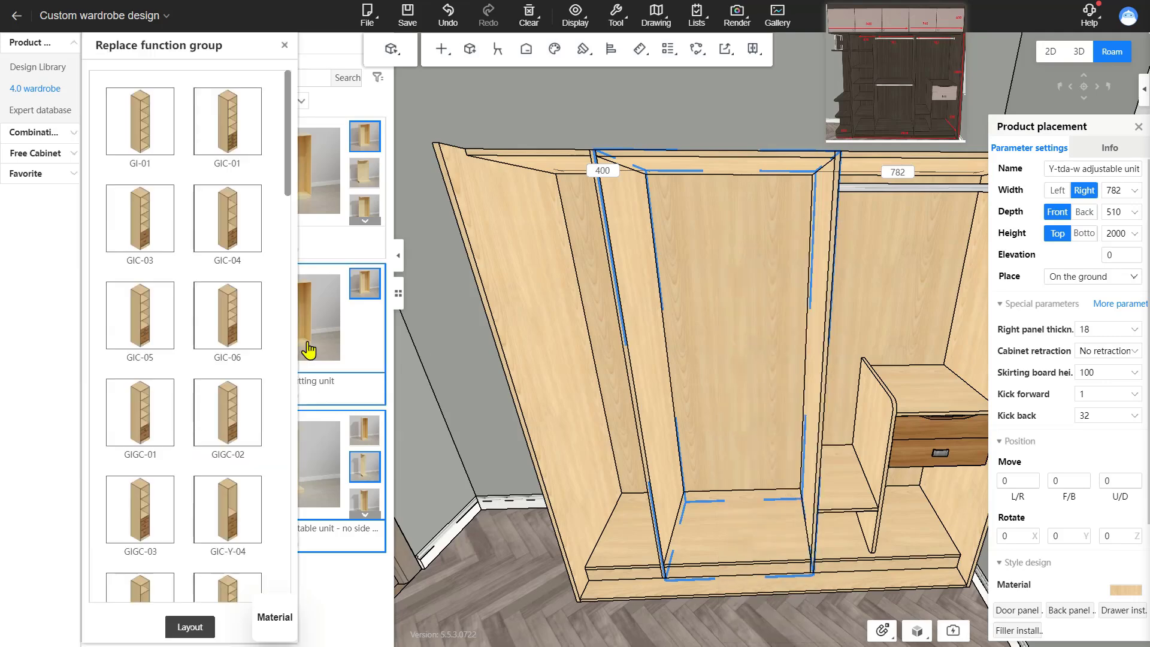
pyautogui.scroll(-10, 174, 326)
pyautogui.scroll(-5, 174, 326)
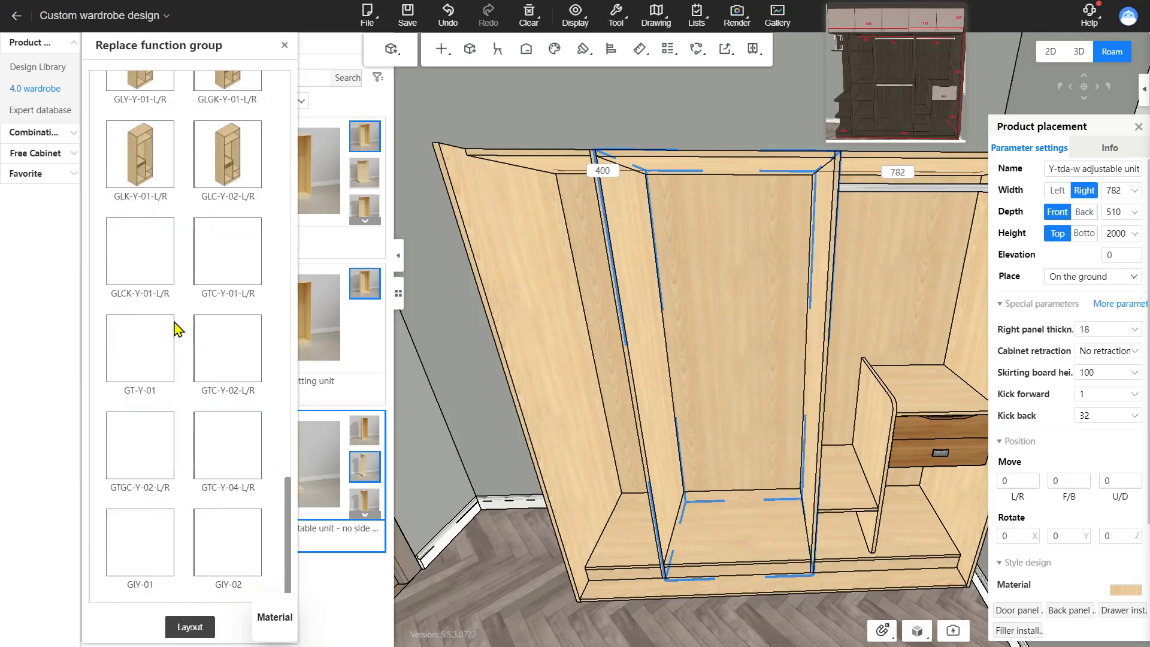
pyautogui.click(201, 632)
pyautogui.scroll(3, 719, 359)
pyautogui.moveTo(683, 372); pyautogui.dragTo(804, 315, button='right')
pyautogui.scroll(-5, 780, 336)
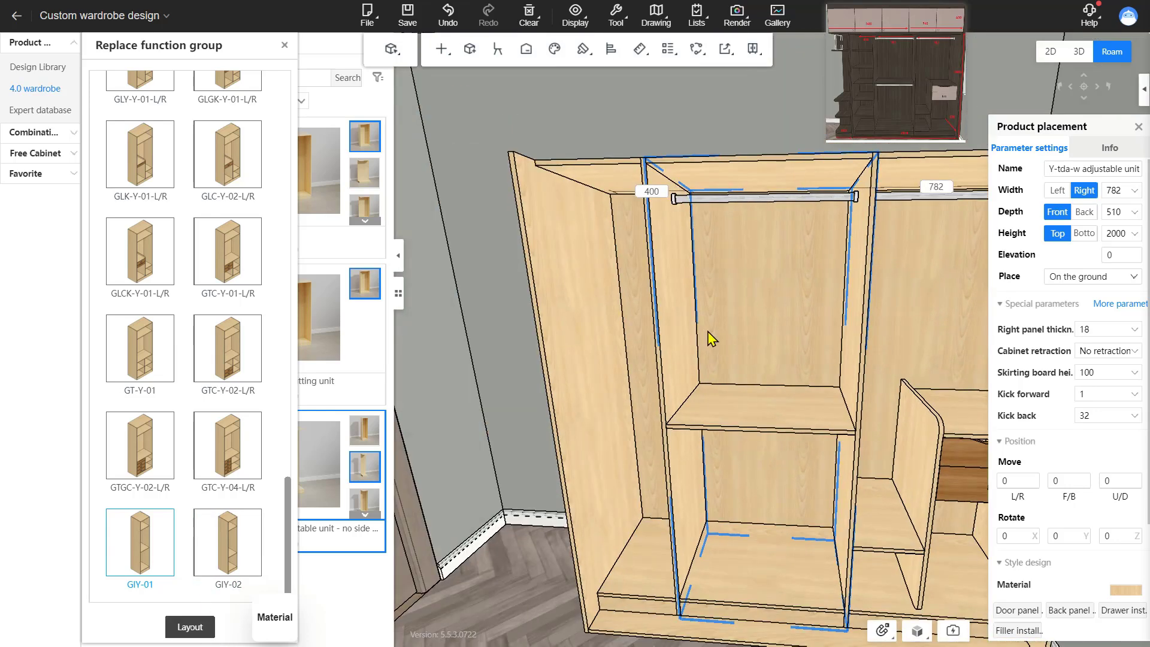
pyautogui.click(284, 45)
# Add a Layer panel from the common features of the function library to the left 400-wide unit
pyautogui.moveTo(720, 325); pyautogui.dragTo(657, 328, button='right')
pyautogui.click(654, 448)
pyautogui.rightClick(674, 306)
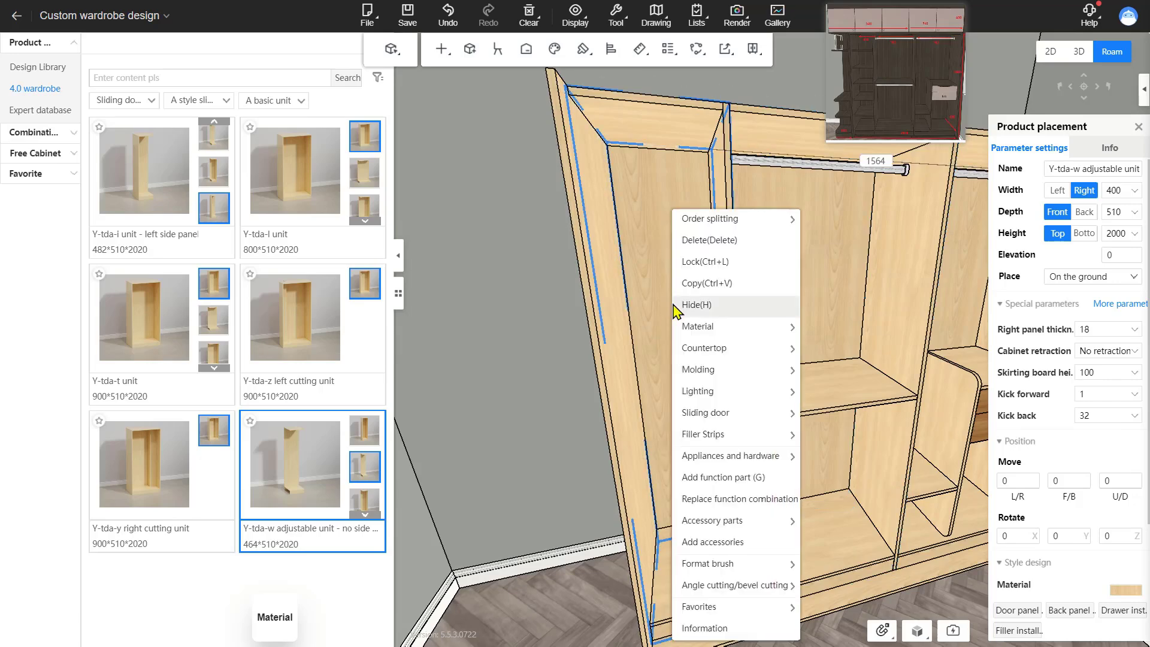
pyautogui.click(655, 279)
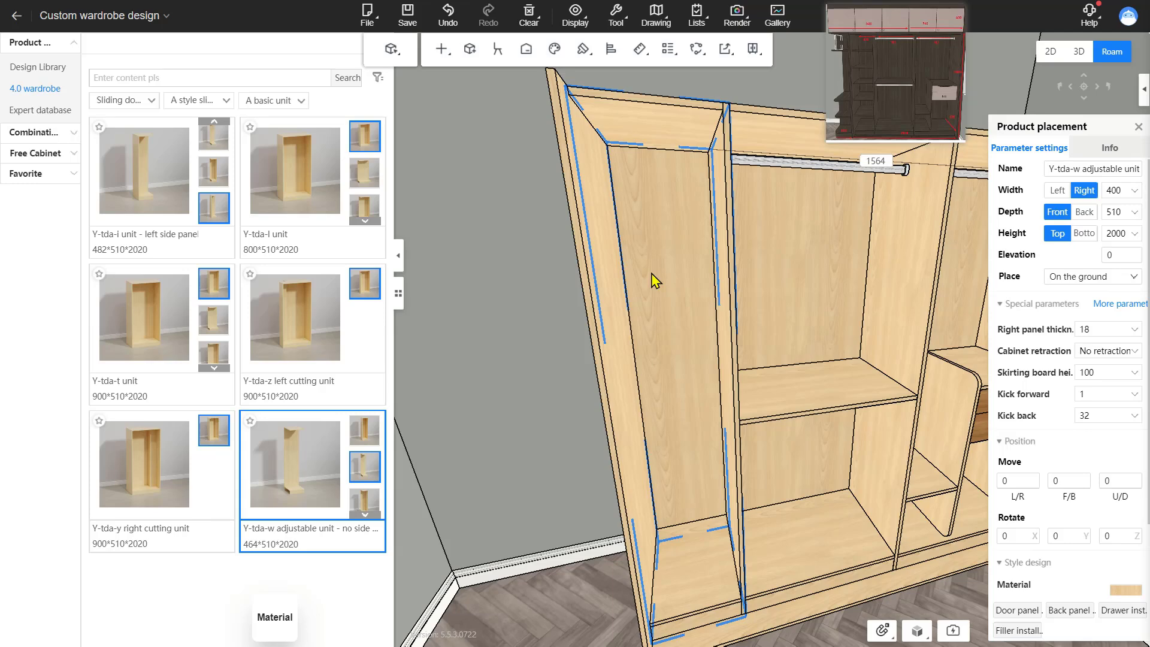
pyautogui.rightClick(655, 281)
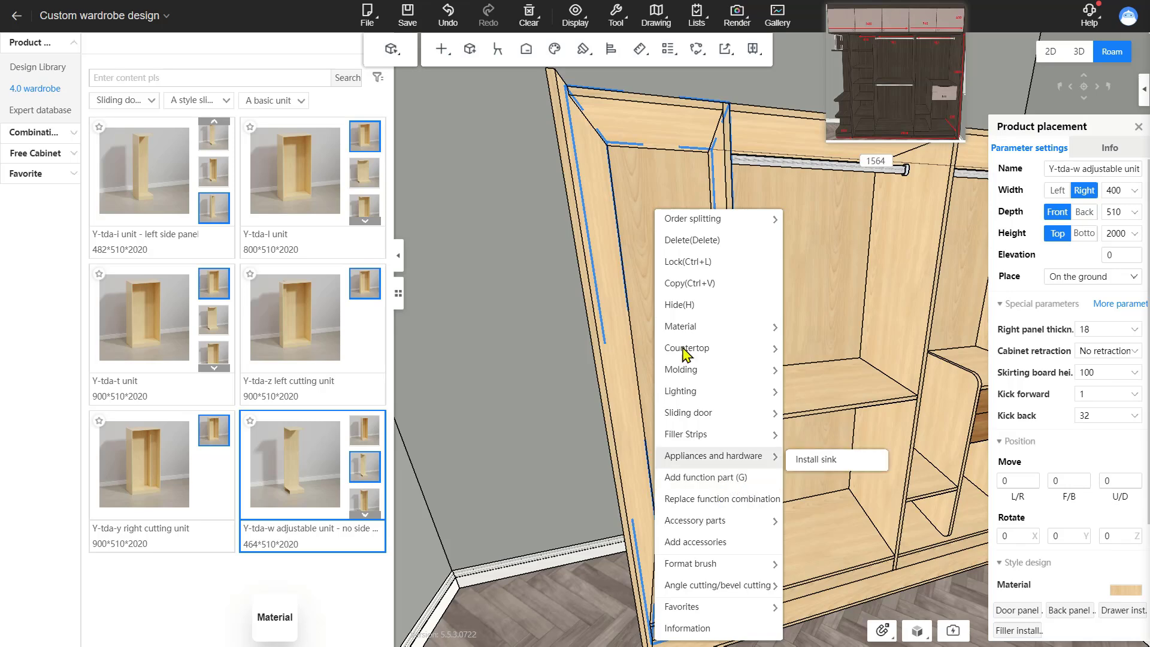
pyautogui.click(706, 478)
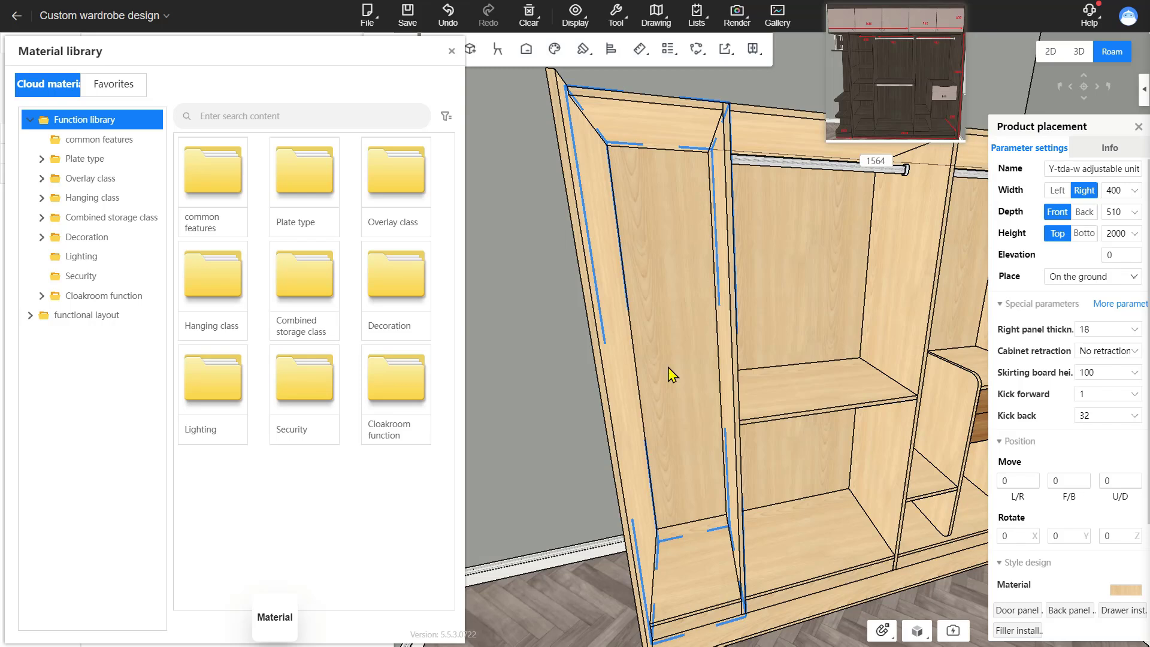
pyautogui.click(217, 182)
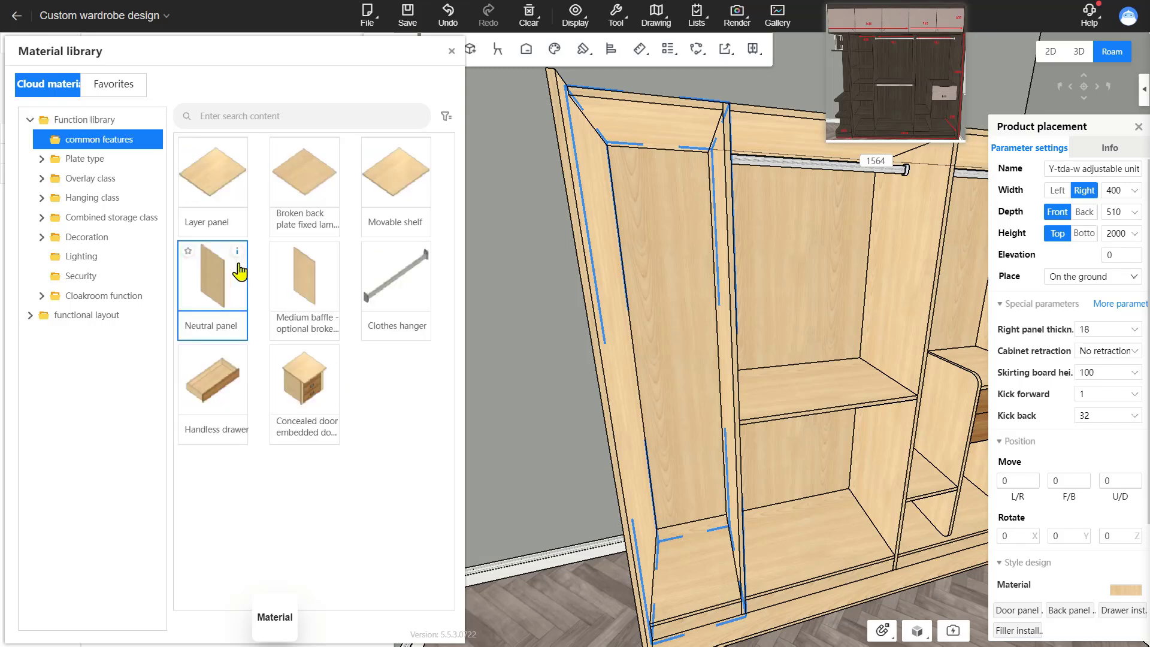
pyautogui.moveTo(211, 197); pyautogui.dragTo(670, 367)
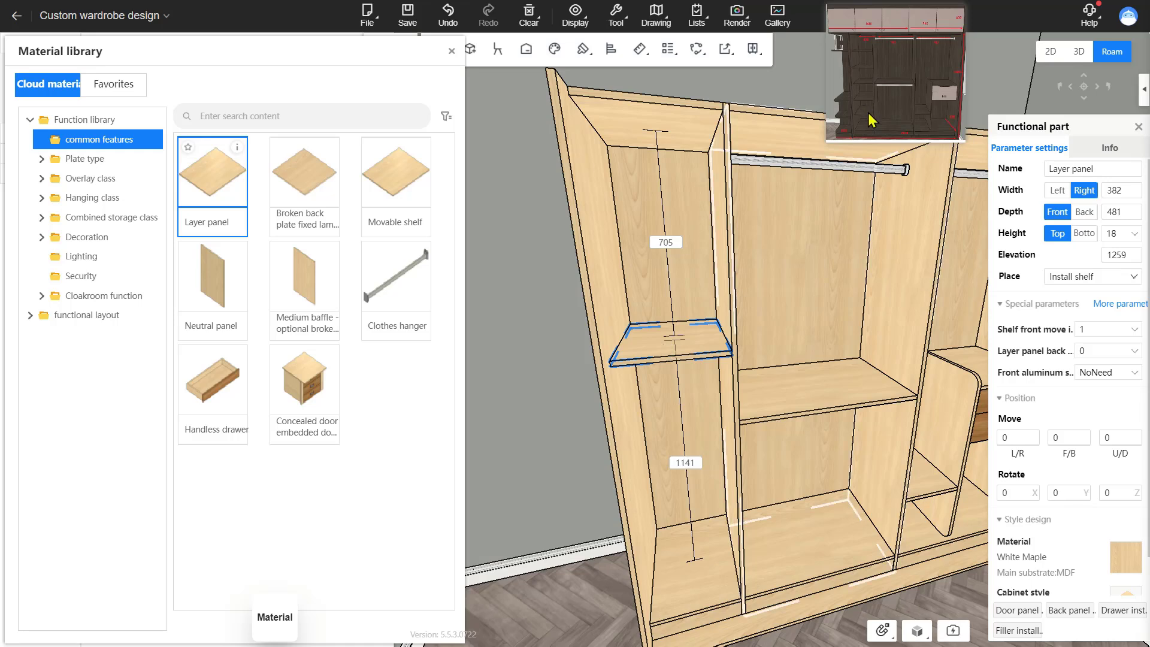
# Divide the left unit evenly with four layer panels
pyautogui.rightClick(678, 347)
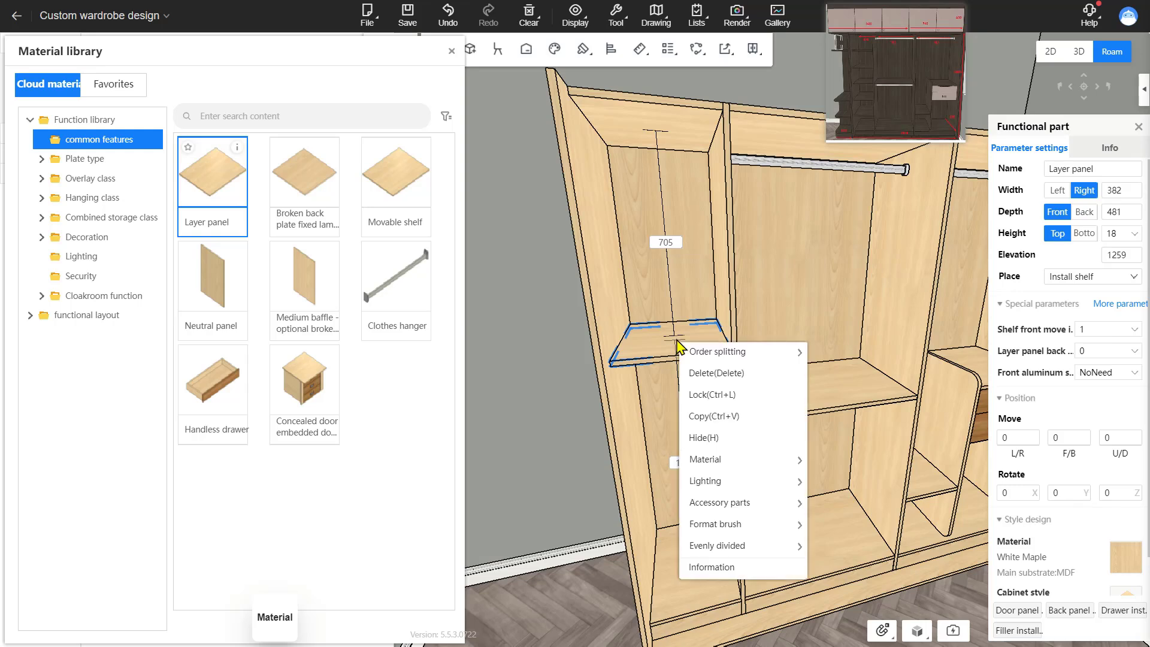
pyautogui.moveTo(726, 548)
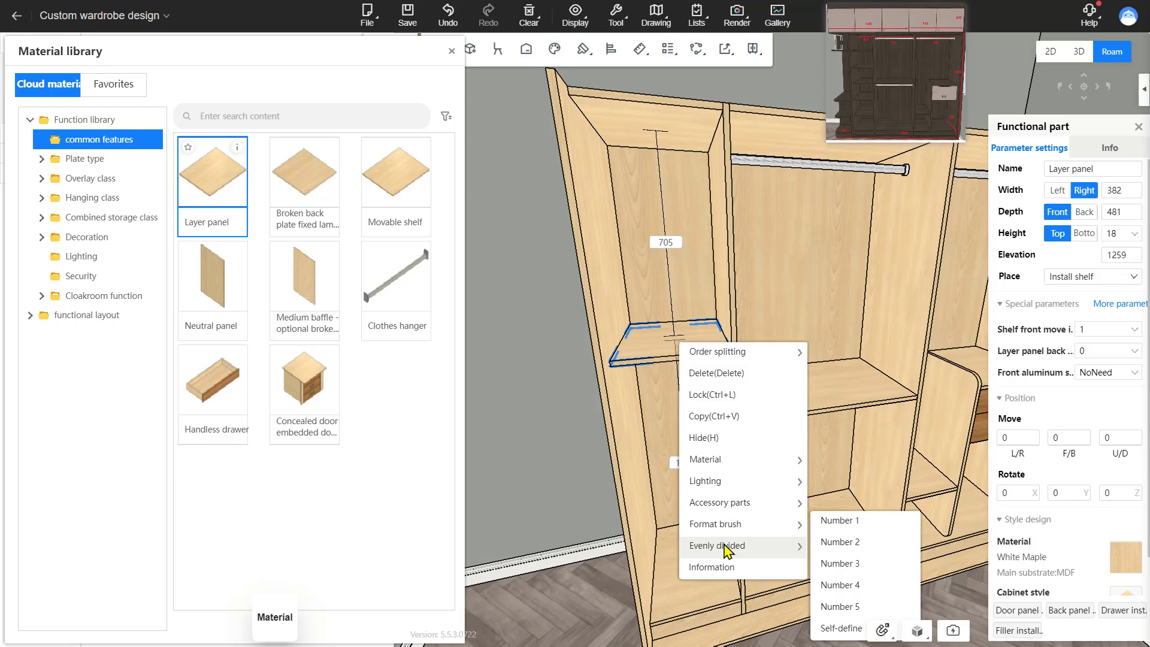
pyautogui.click(846, 586)
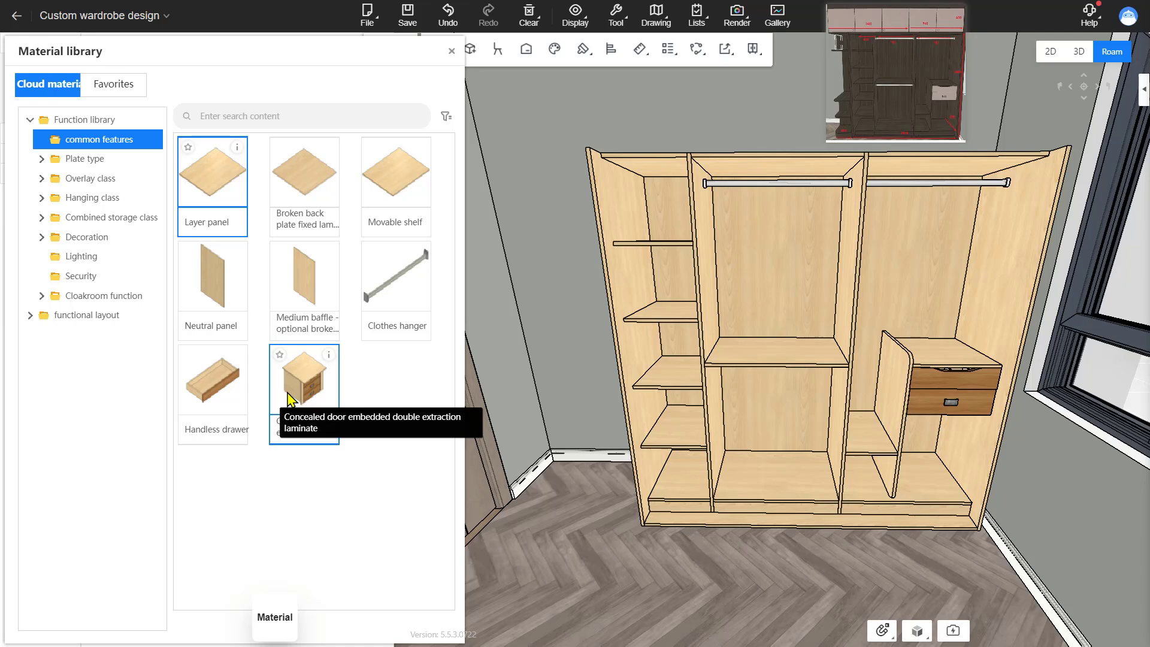
# Switch to the presentation to check the dimensioned wardrobe reference slides, and return to the wardrobe design
pyautogui.hotkey('alt', 'Tab')
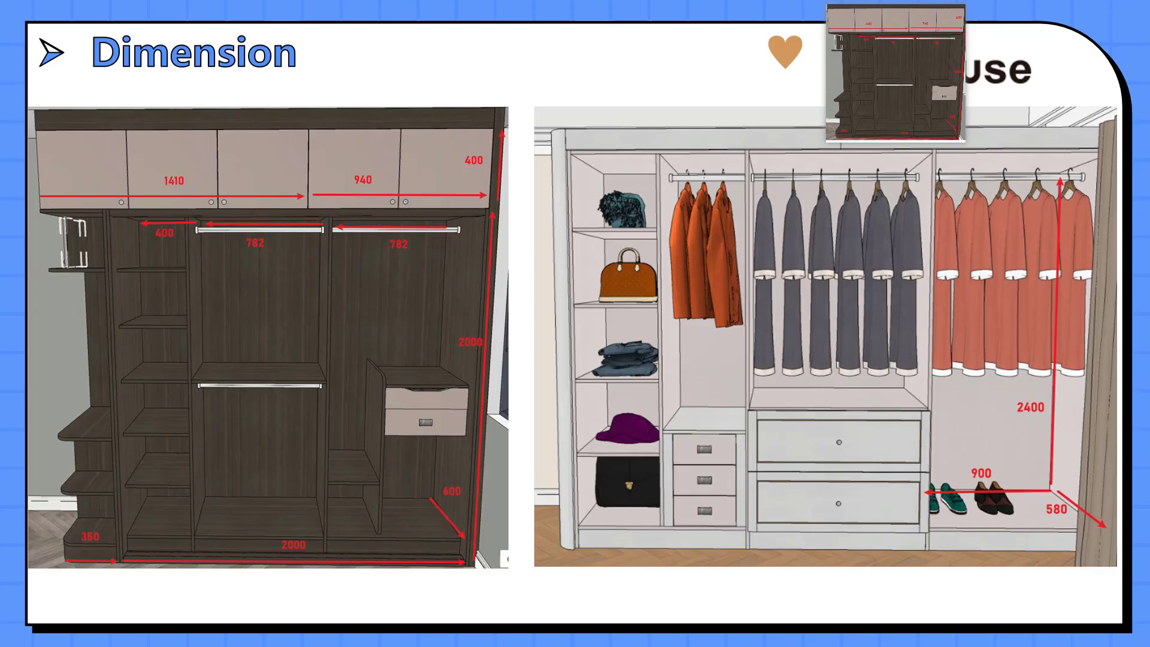
pyautogui.click(669, 329)
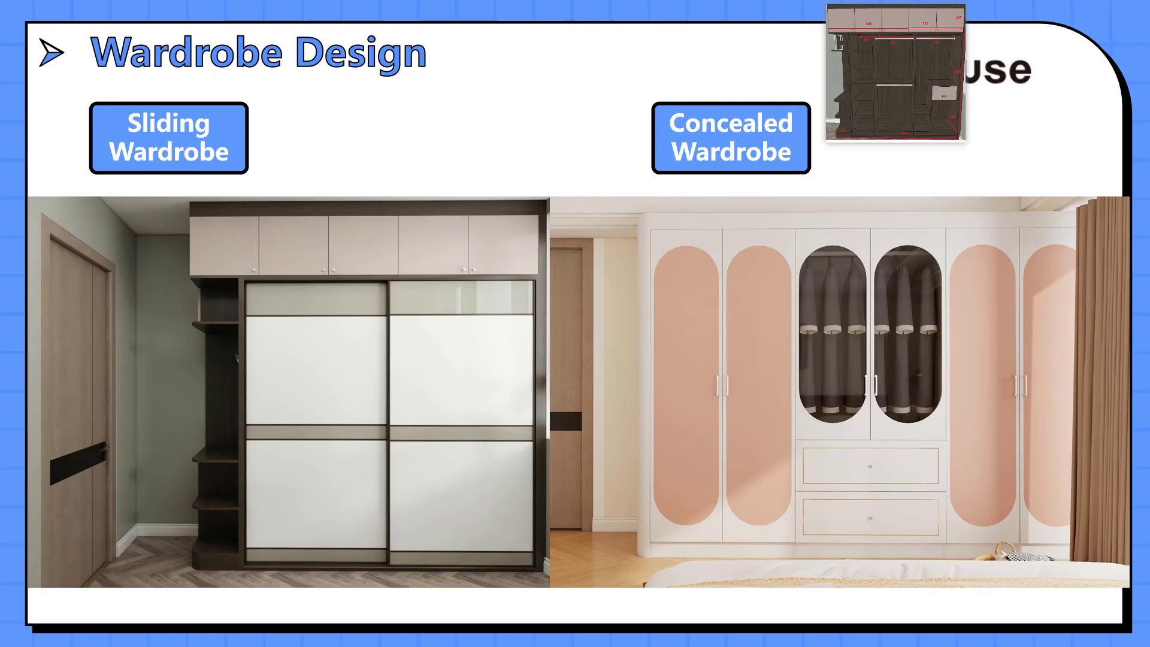
pyautogui.hotkey('alt', 'Tab')
pyautogui.hotkey('alt', 'Tab')
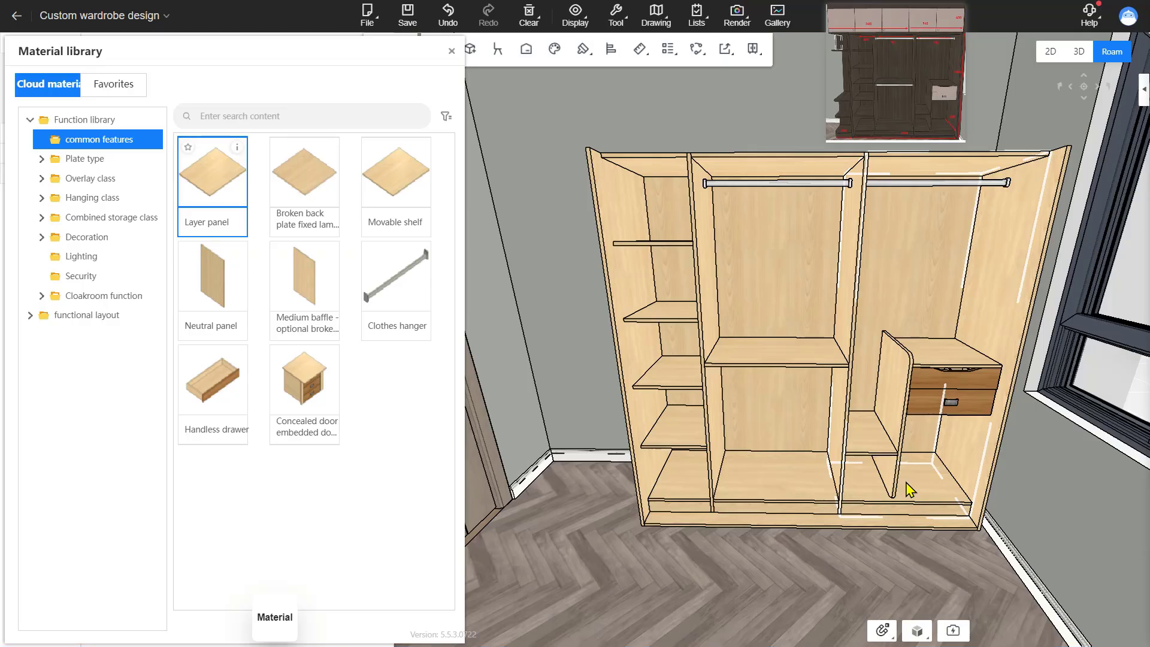
# Look through the plate types in the function library, including the inclined laminates and the other plates
pyautogui.click(49, 160)
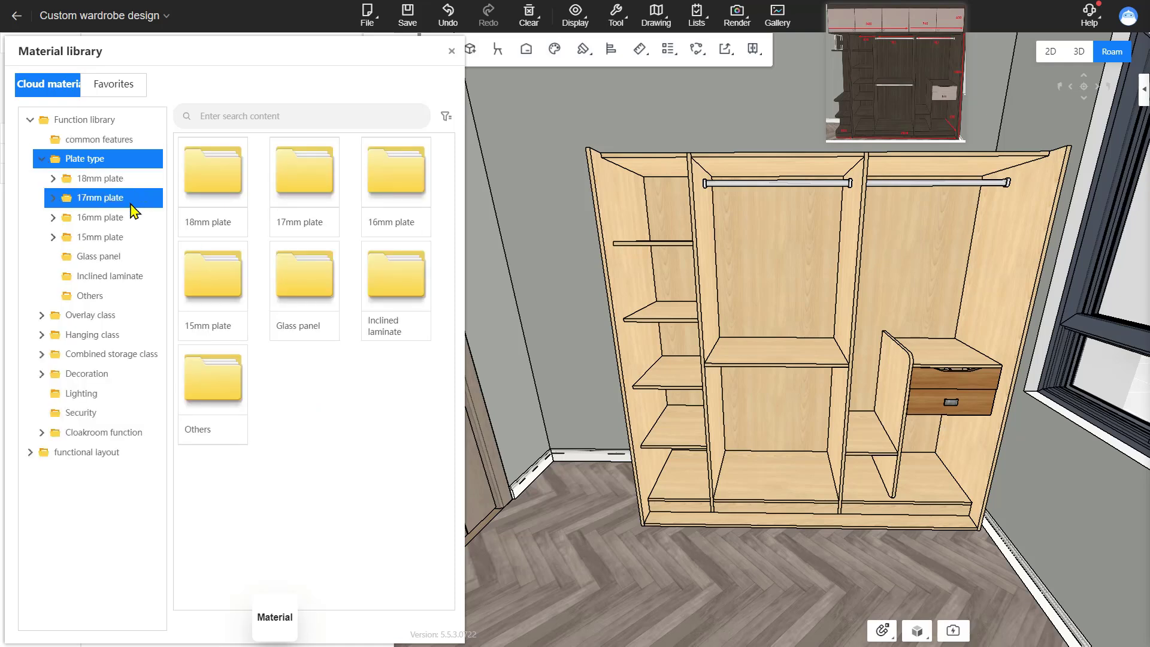
pyautogui.click(146, 291)
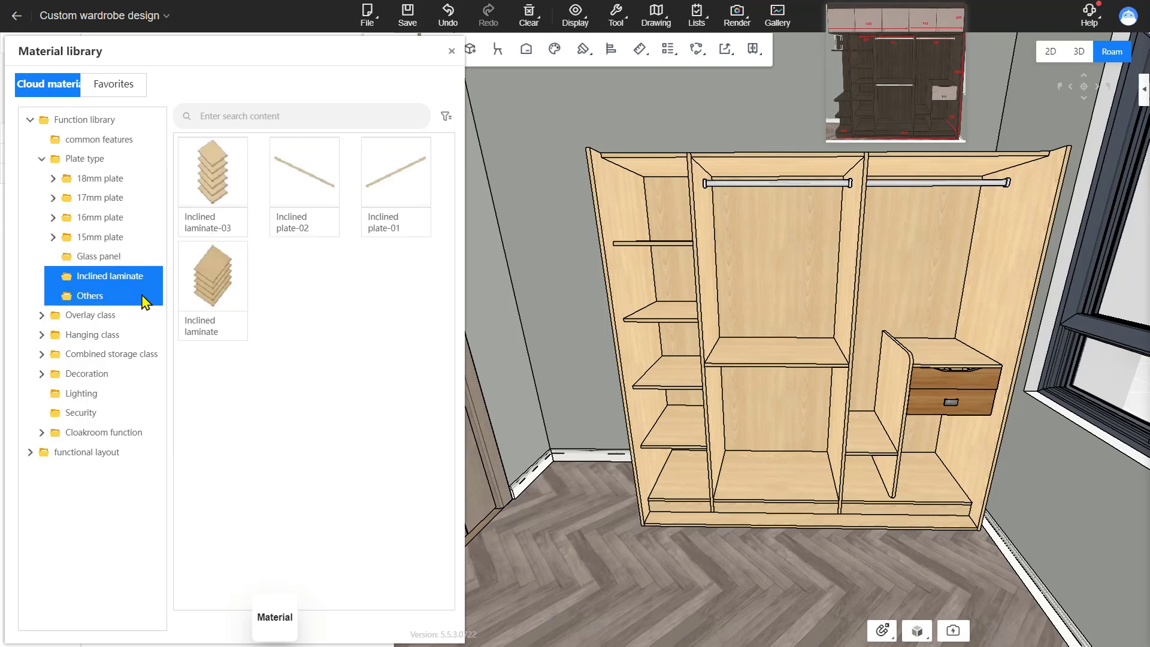
pyautogui.click(142, 296)
pyautogui.scroll(-5, 321, 360)
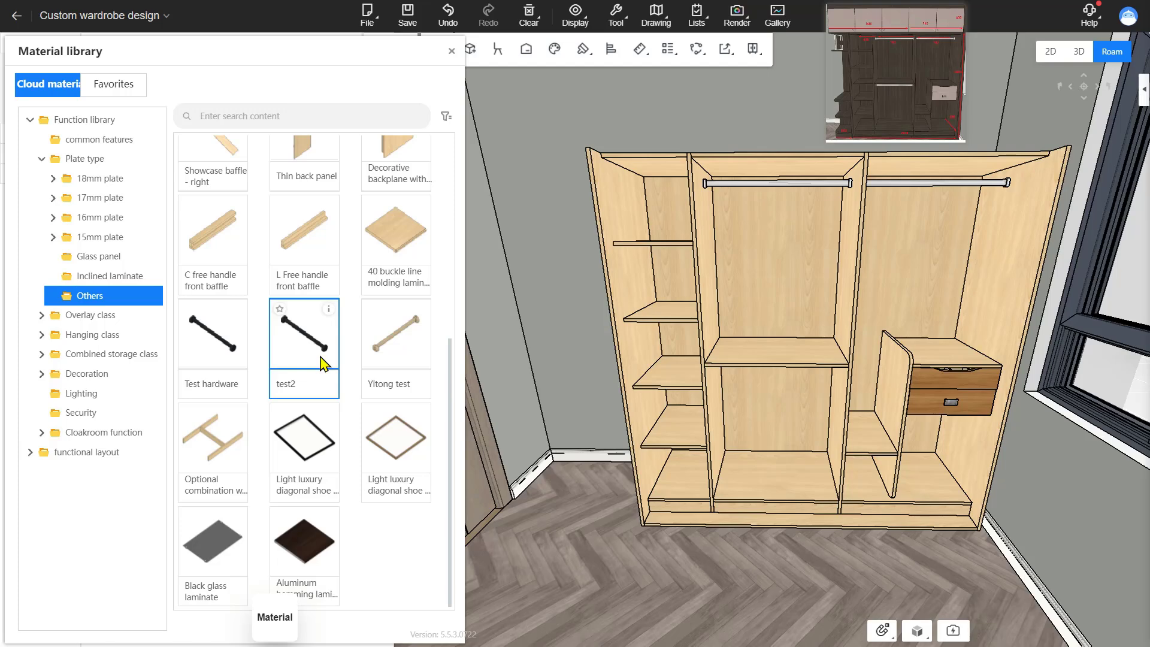
pyautogui.scroll(6, 320, 363)
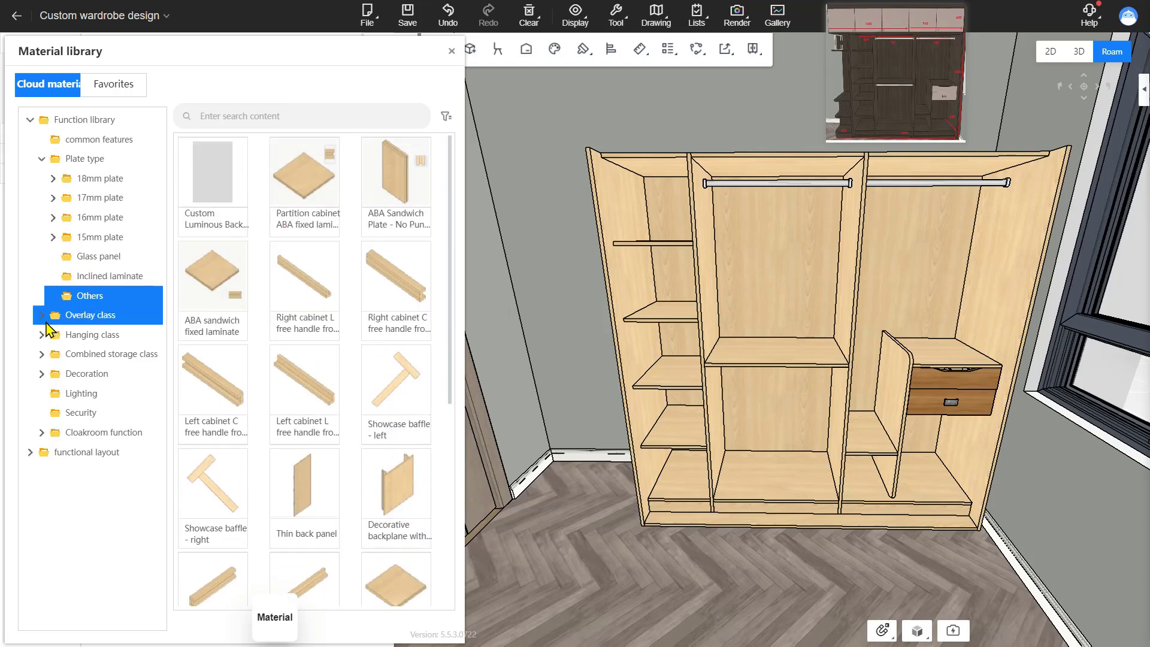
# Examine the overlay class parts: drawers, grid pumping, storage baskets, side baskets and wine racks
pyautogui.click(43, 318)
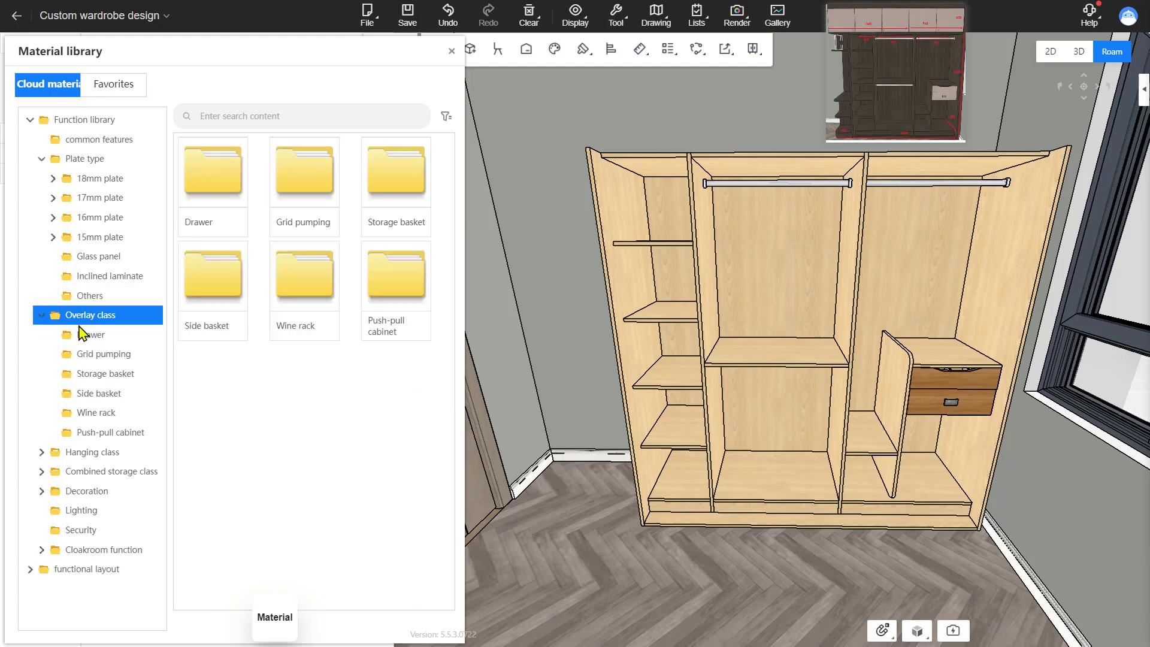
pyautogui.click(84, 333)
pyautogui.scroll(-2, 279, 359)
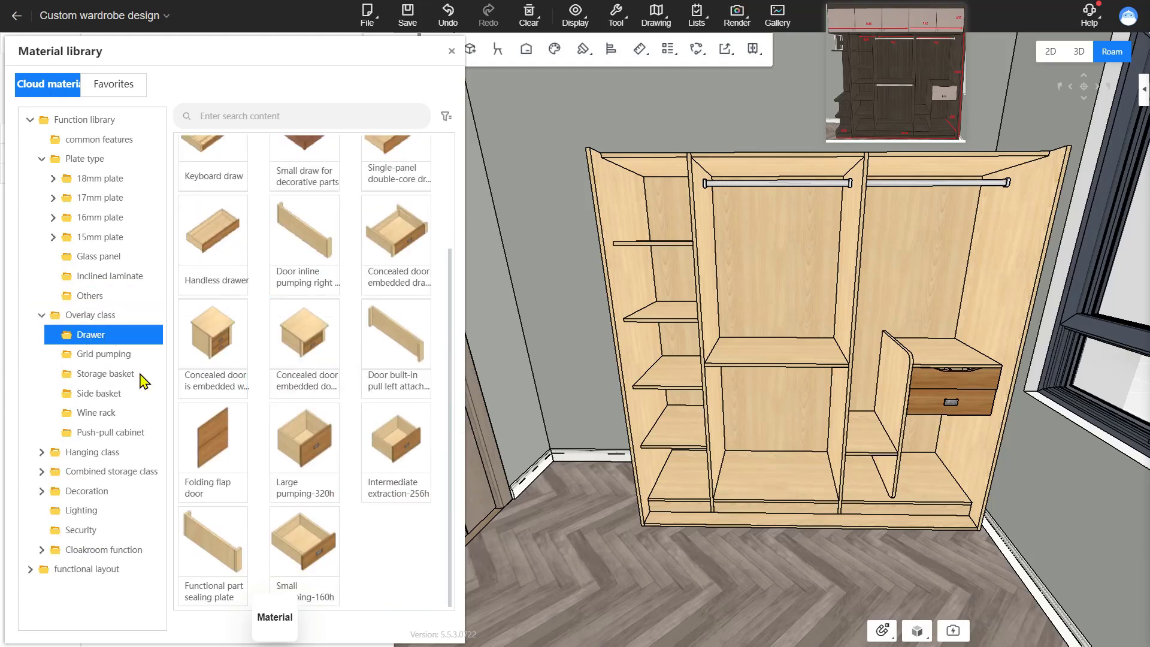
pyautogui.click(108, 354)
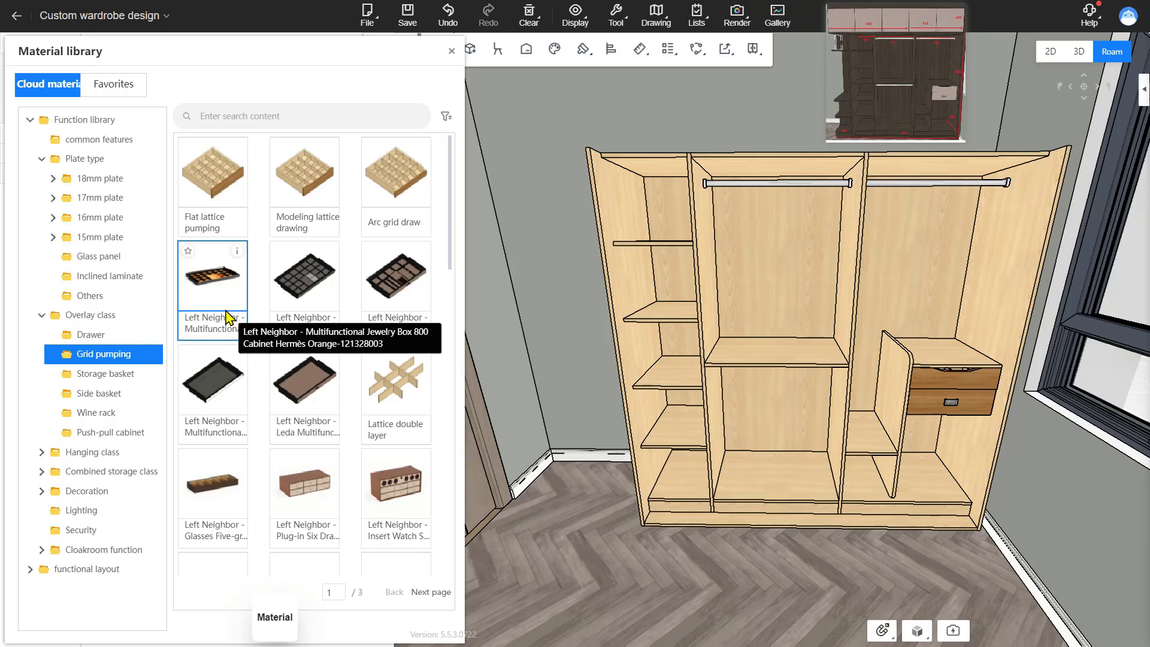
pyautogui.click(128, 374)
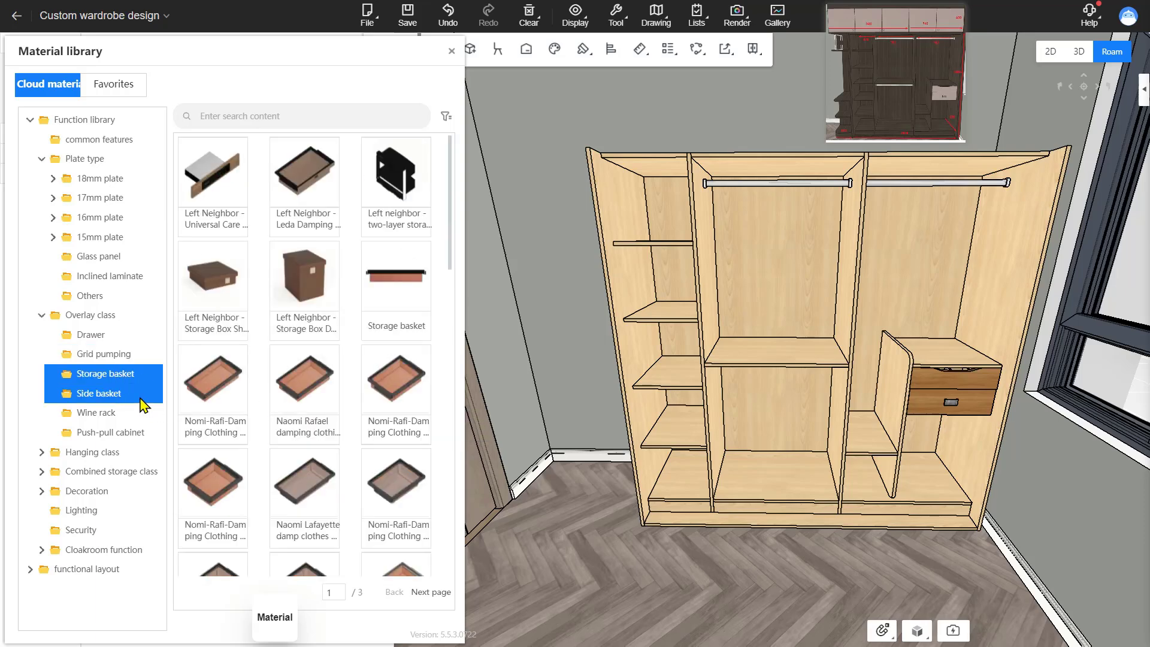
pyautogui.click(141, 395)
pyautogui.click(129, 418)
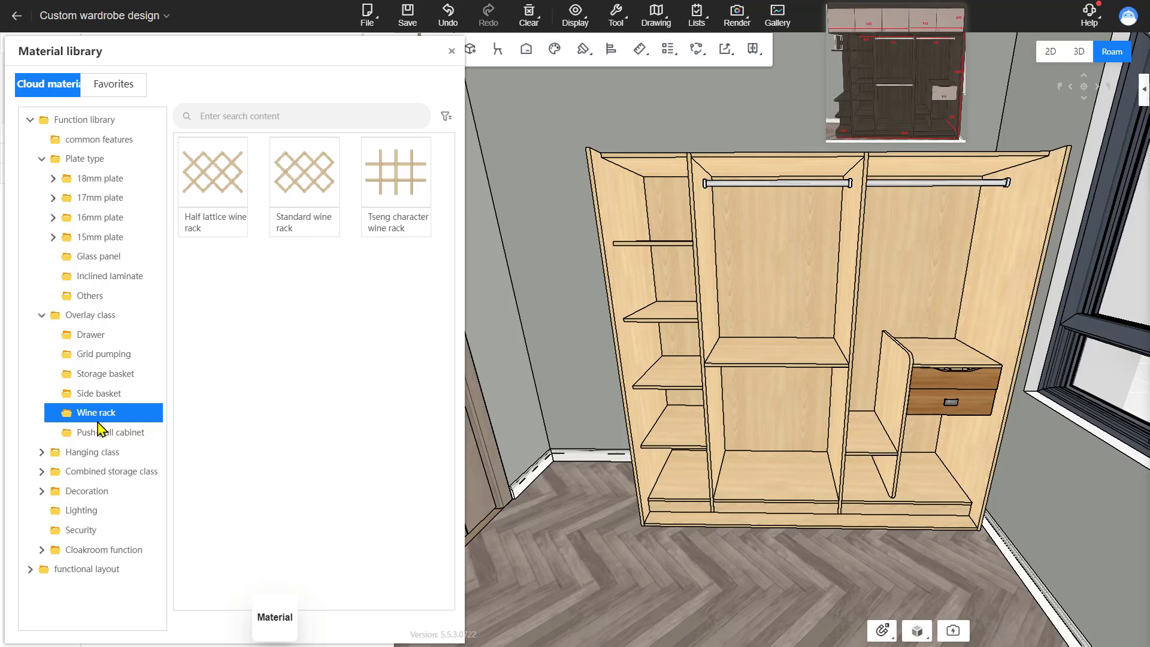
# Review the hanging class parts, from Yi Tong rods, trouser, tie and shoe racks to hooks, and close the library
pyautogui.click(105, 453)
pyautogui.click(116, 472)
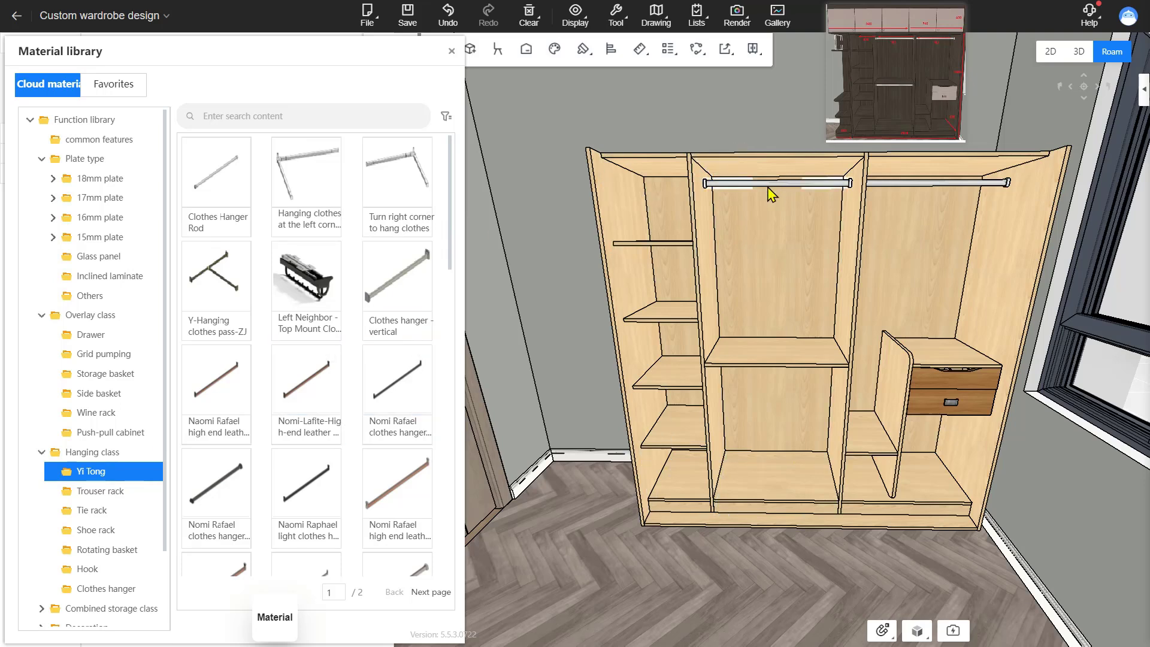
pyautogui.click(101, 492)
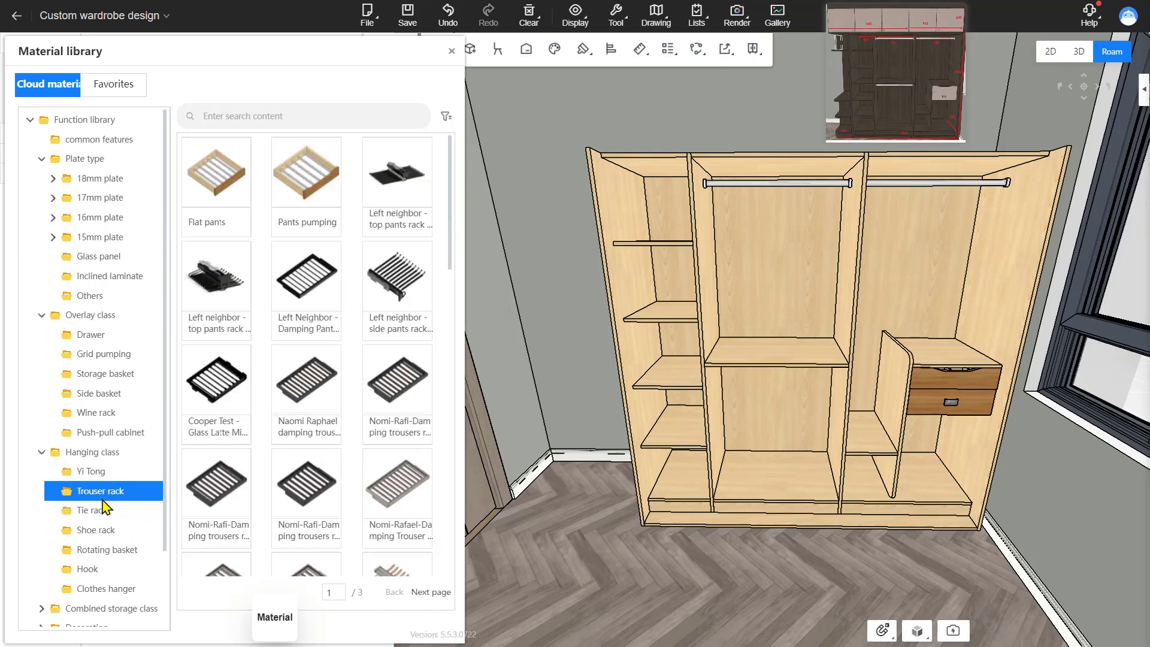
pyautogui.click(91, 510)
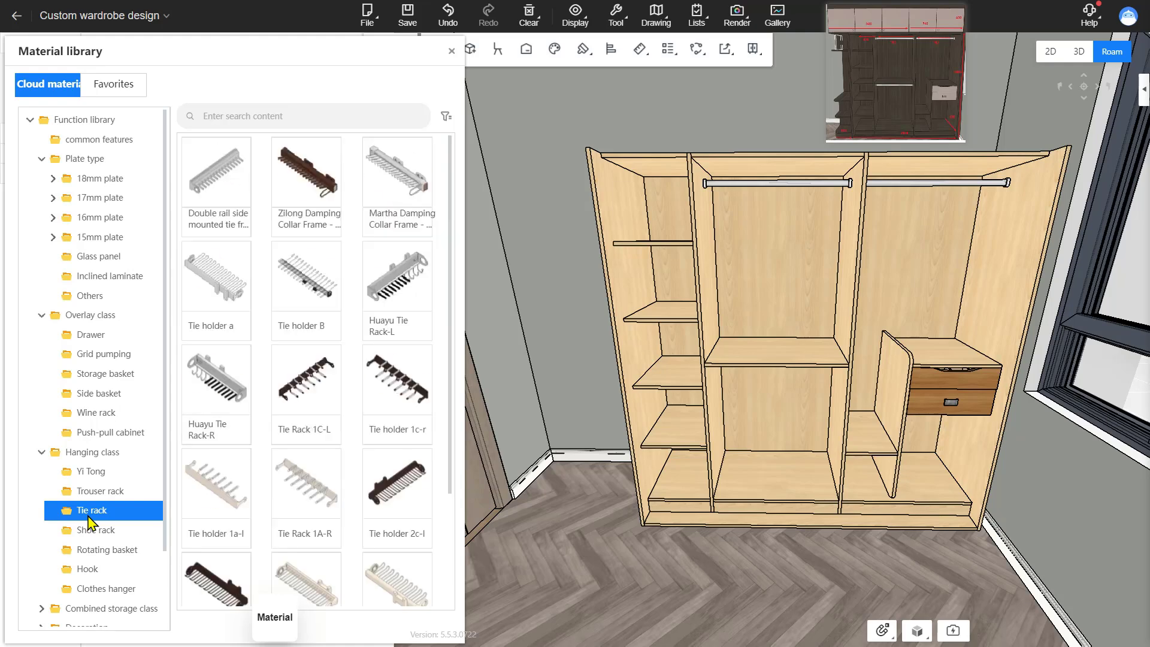
pyautogui.click(102, 529)
pyautogui.scroll(-3, 111, 539)
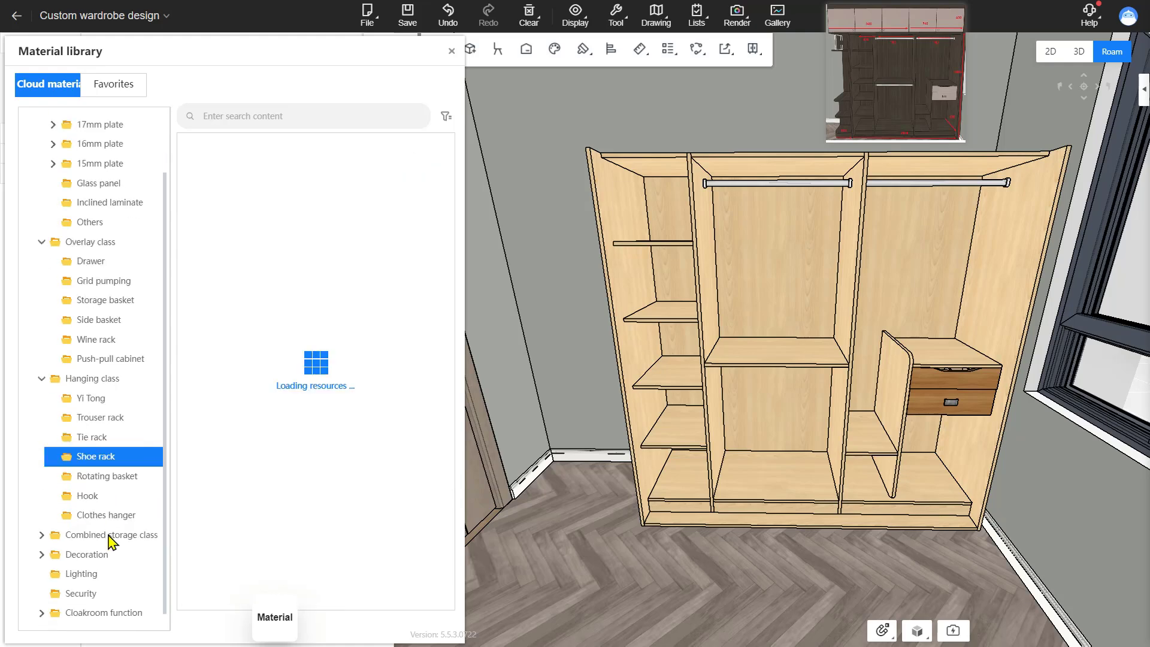
pyautogui.click(120, 487)
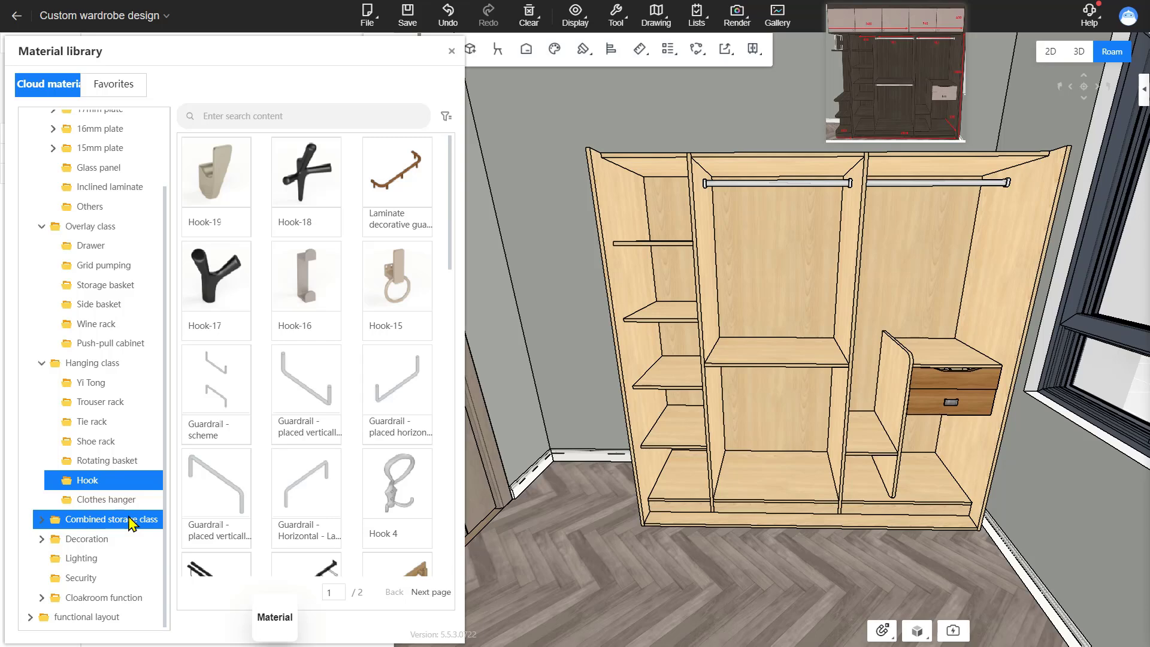
pyautogui.click(452, 51)
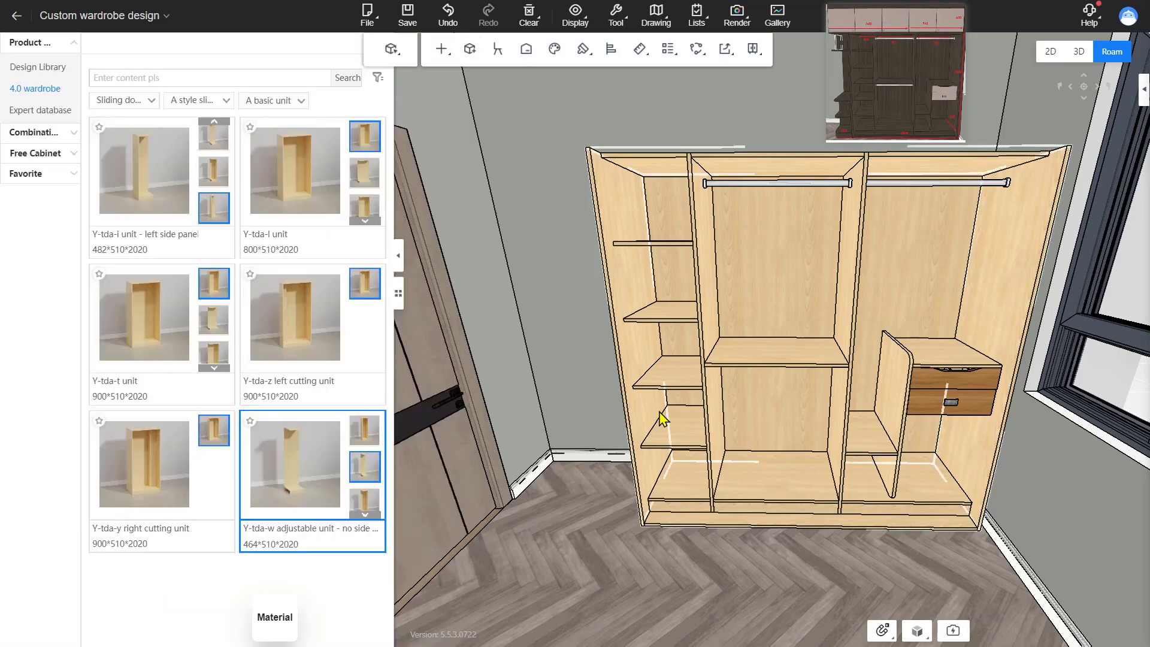
# Generate a sliding door on the outer frame cabinet using the general style with two waist lines and two doors
pyautogui.moveTo(821, 521); pyautogui.dragTo(855, 527, button='right')
pyautogui.scroll(3, 855, 528)
pyautogui.scroll(-4, 846, 525)
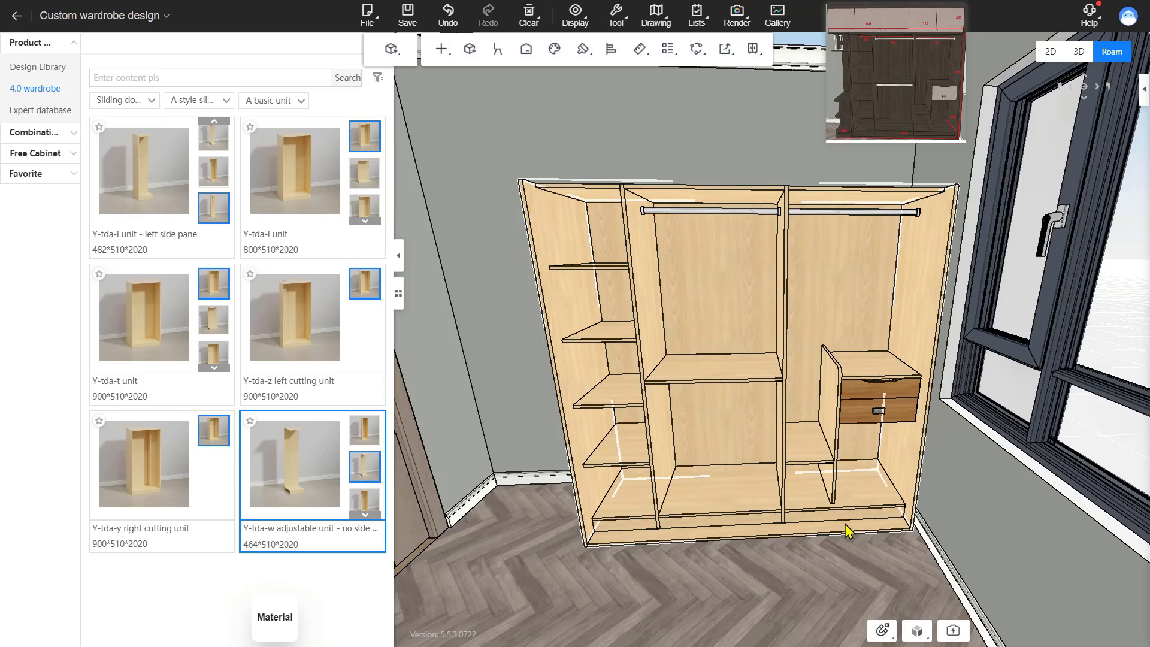
pyautogui.rightClick(717, 531)
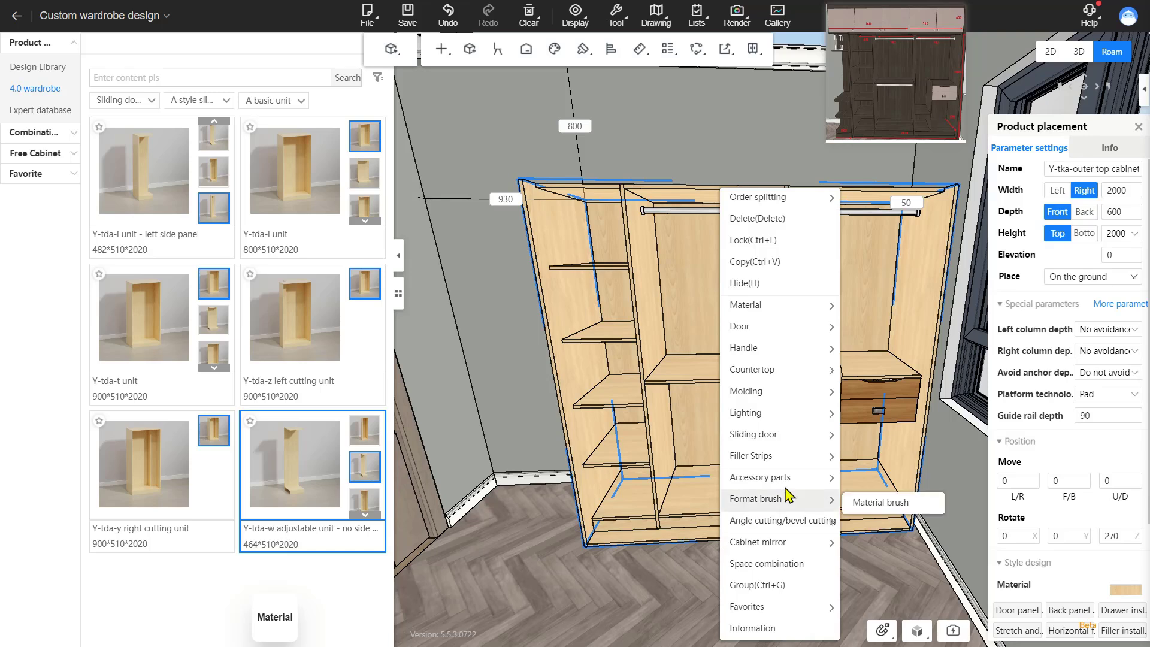
pyautogui.moveTo(790, 441)
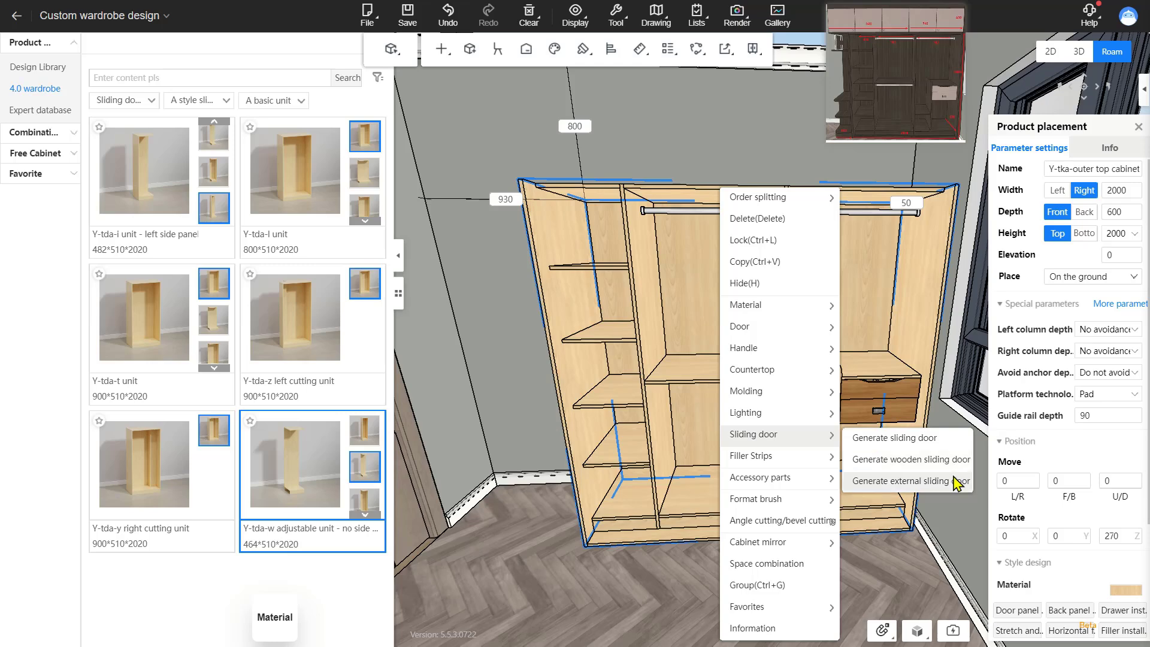
pyautogui.click(941, 444)
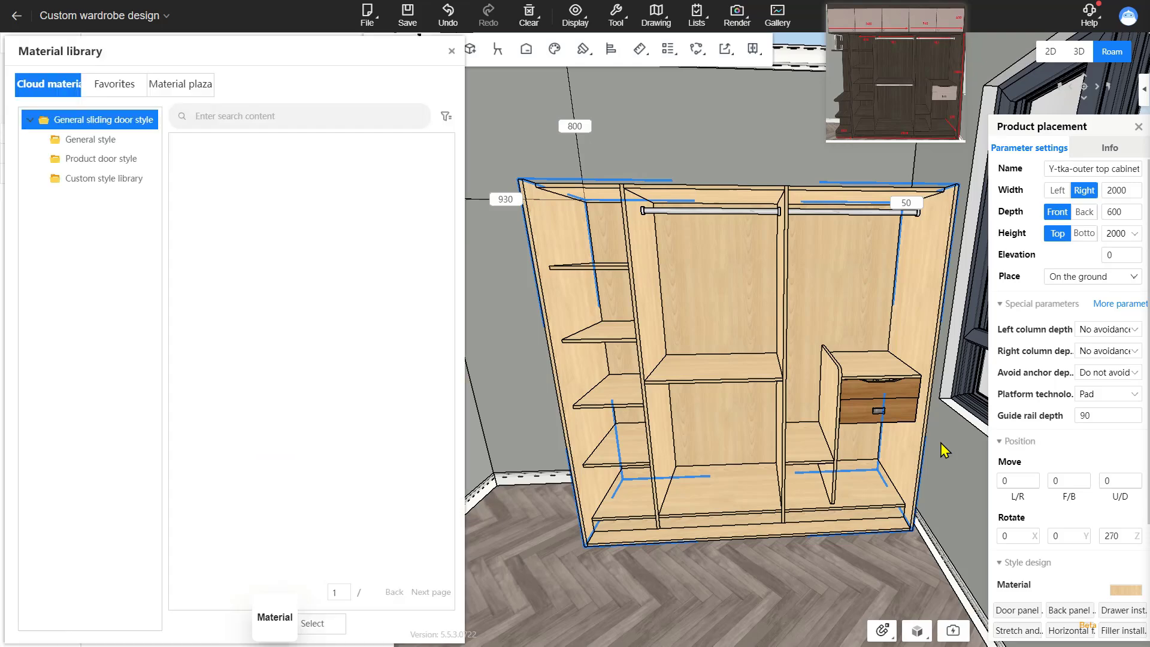
pyautogui.click(224, 187)
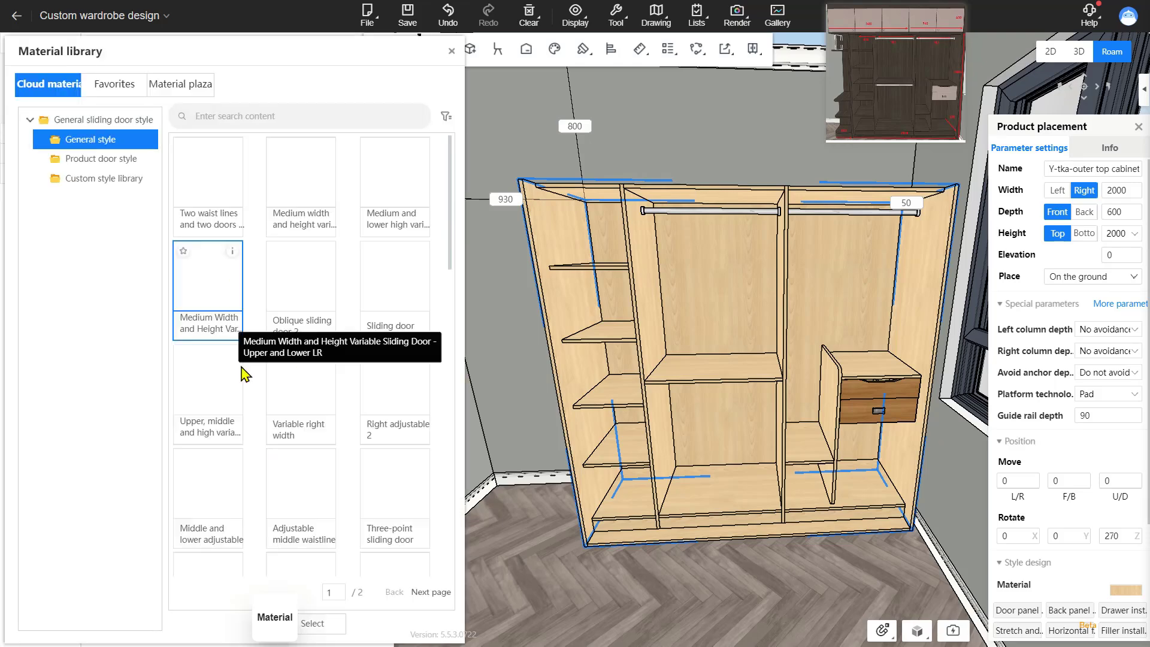
pyautogui.scroll(-5, 333, 317)
pyautogui.scroll(-3, 333, 318)
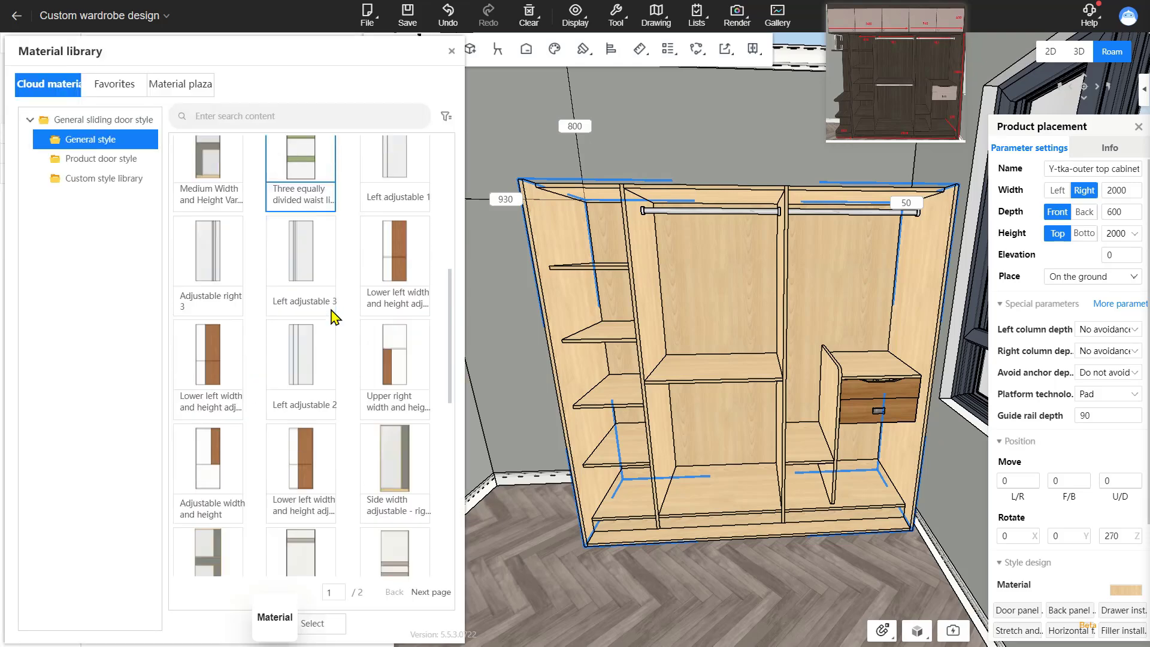
pyautogui.scroll(10, 334, 317)
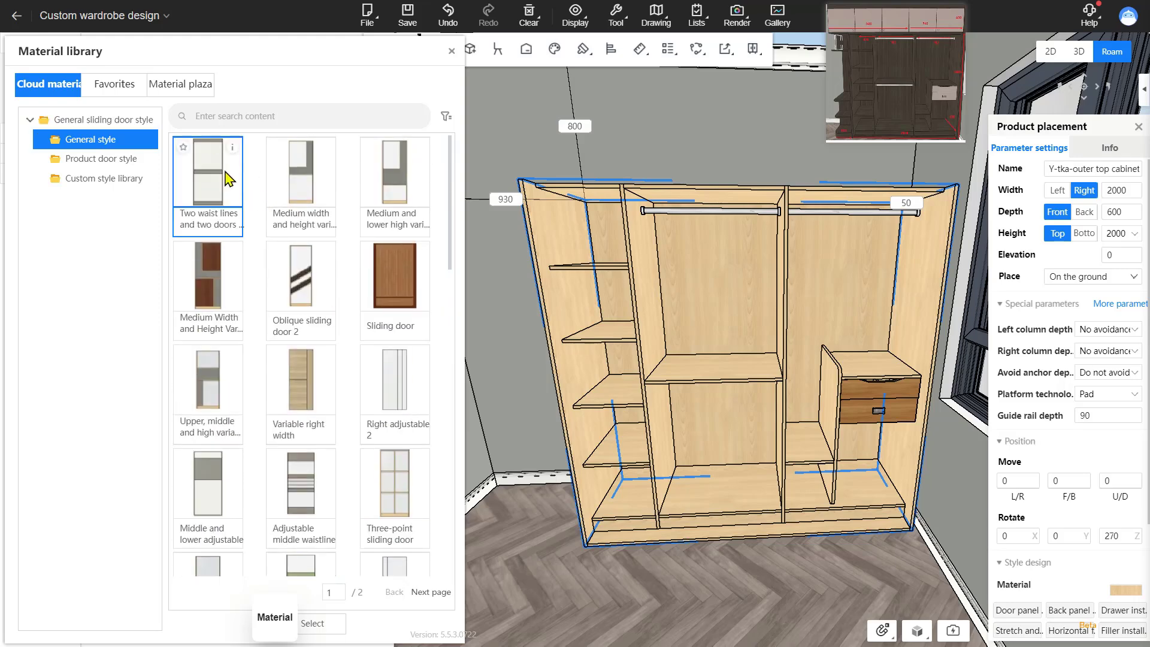
pyautogui.click(227, 178)
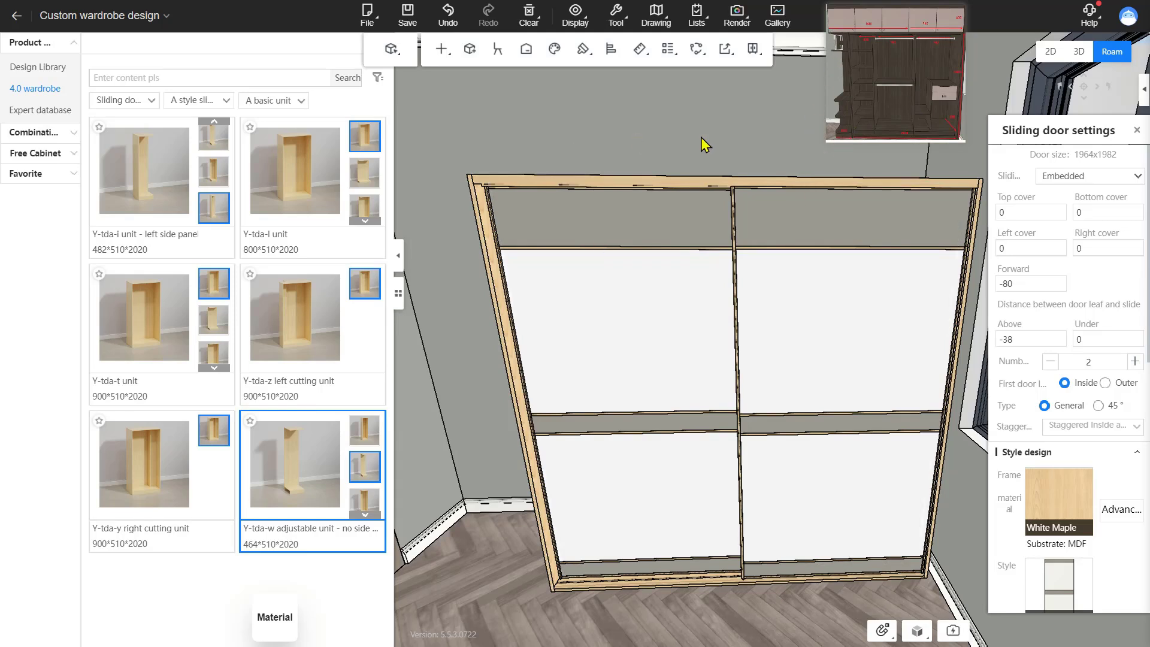
# Look through the top cabinets and their subcategories in the 4.0 wardrobe library
pyautogui.click(51, 91)
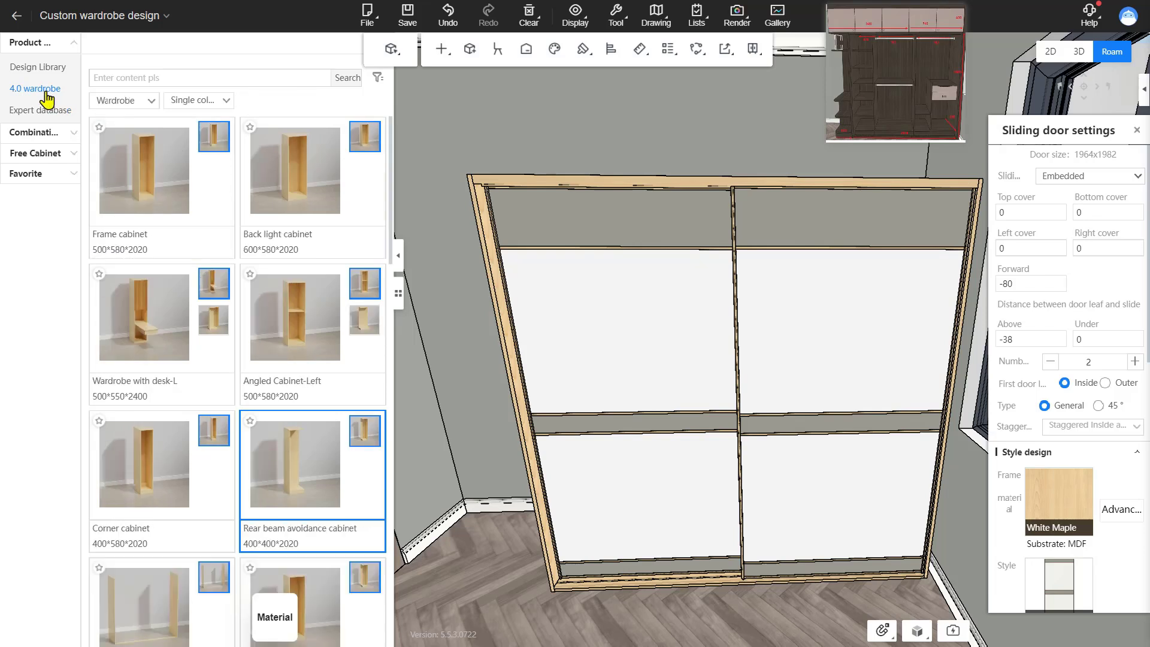
pyautogui.click(147, 101)
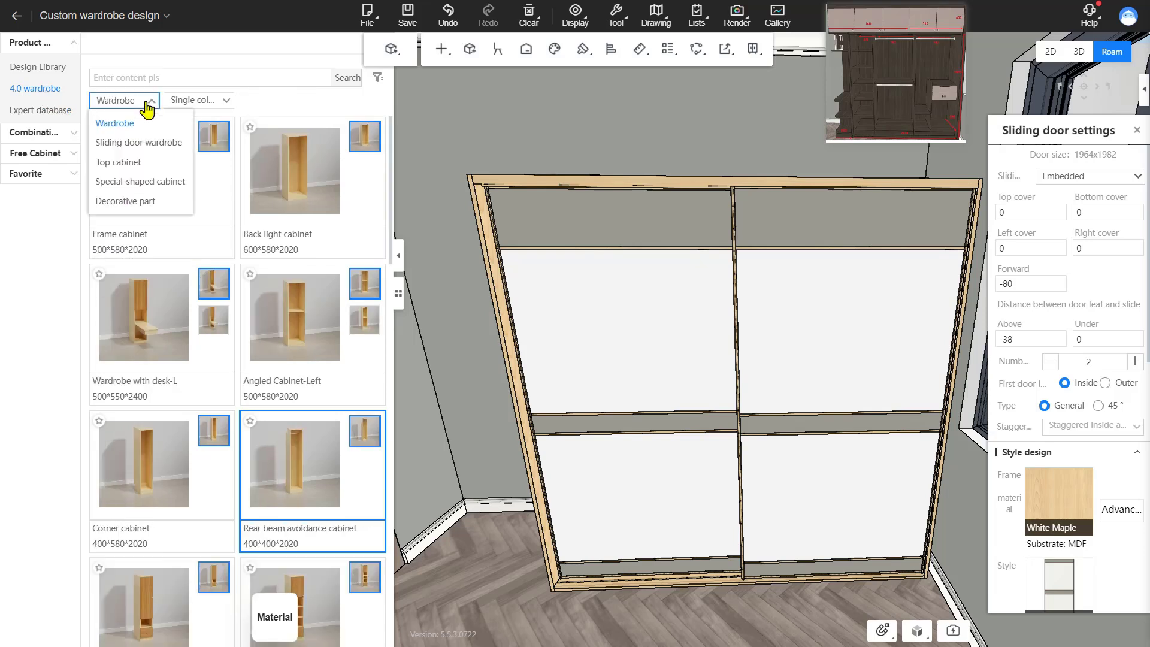
pyautogui.click(151, 169)
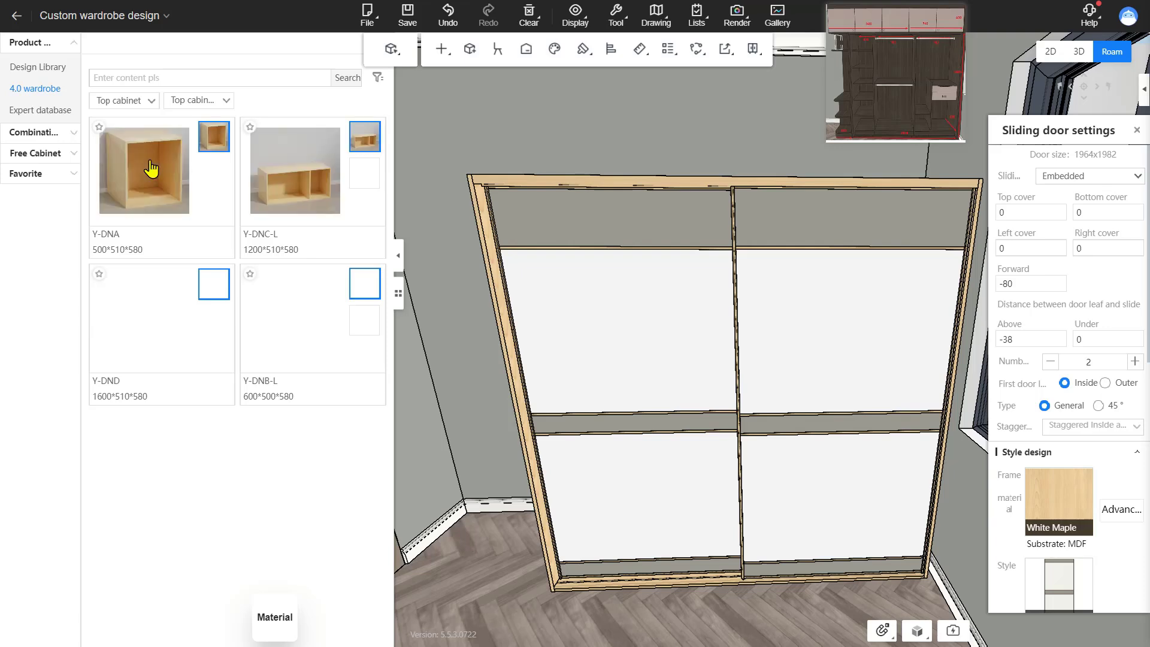
pyautogui.click(225, 102)
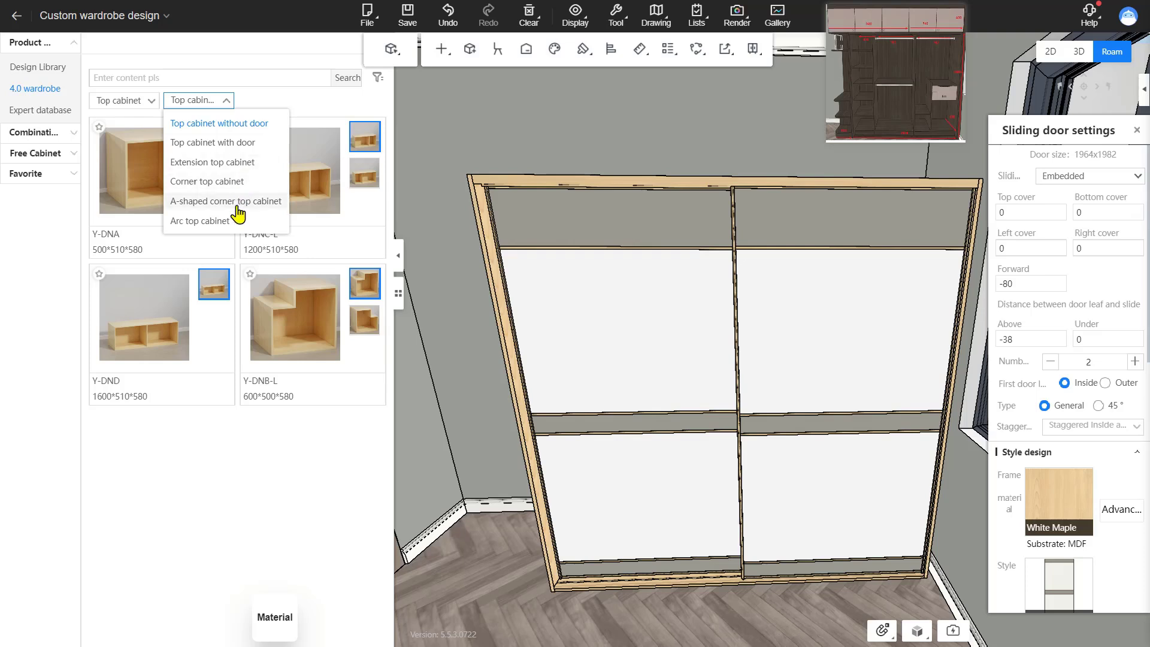
# Place the special-shaped arc cabinet Y-SR-M-01L in the gap between the room door and the sliding door wardrobe
pyautogui.click(149, 106)
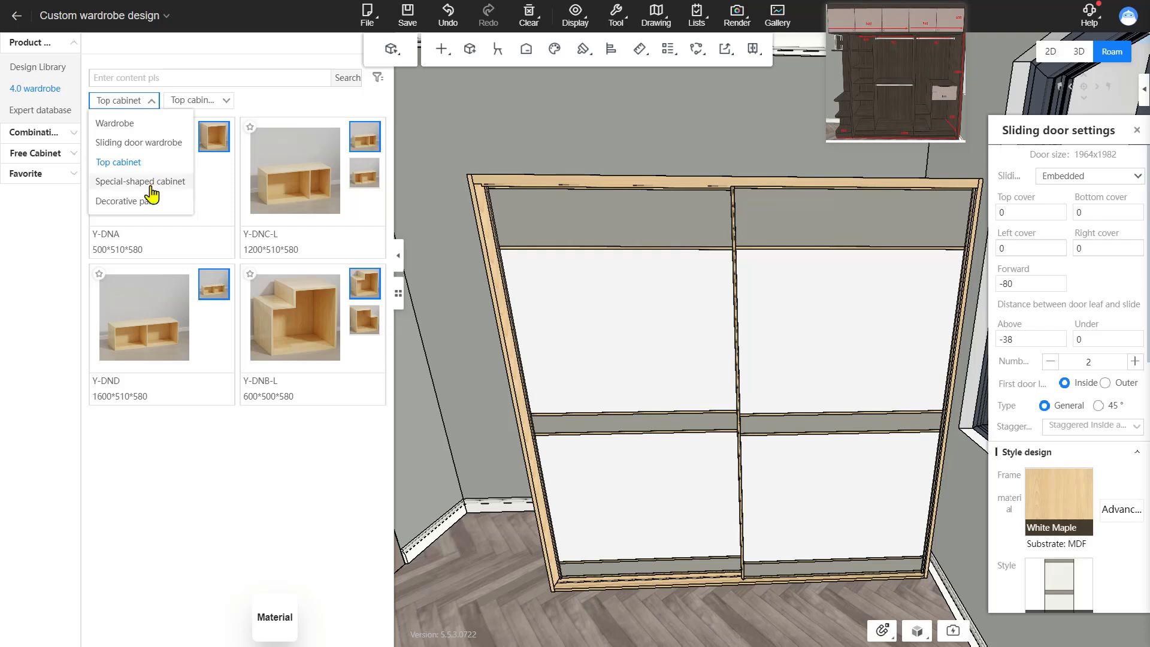
pyautogui.click(153, 181)
pyautogui.click(219, 101)
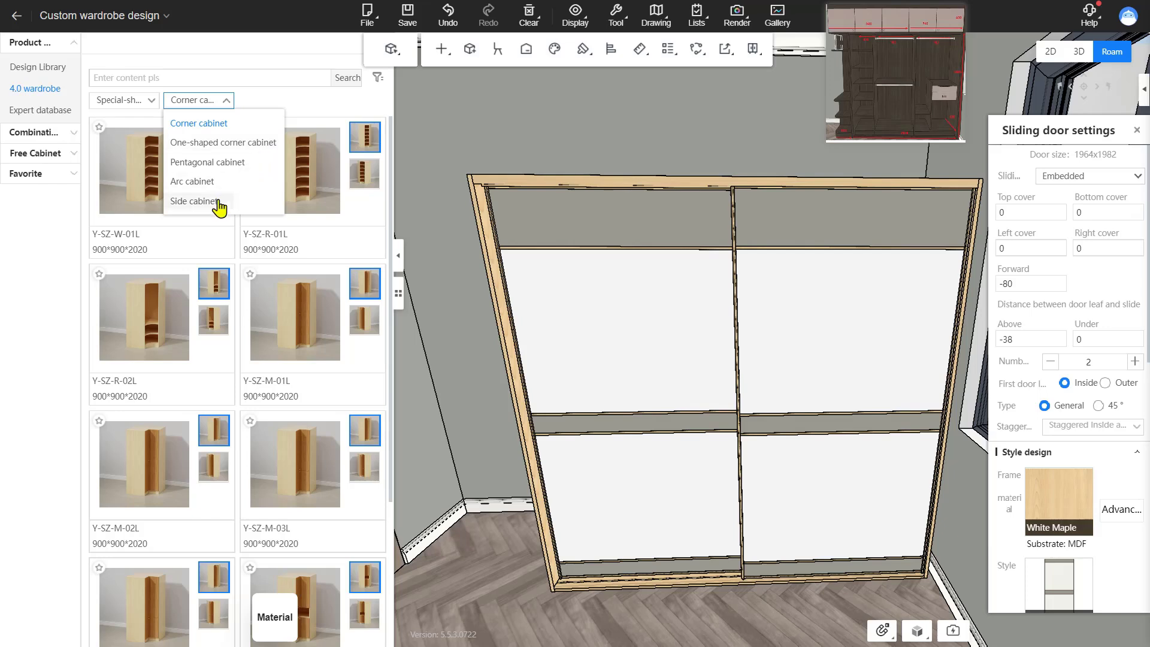
pyautogui.click(210, 182)
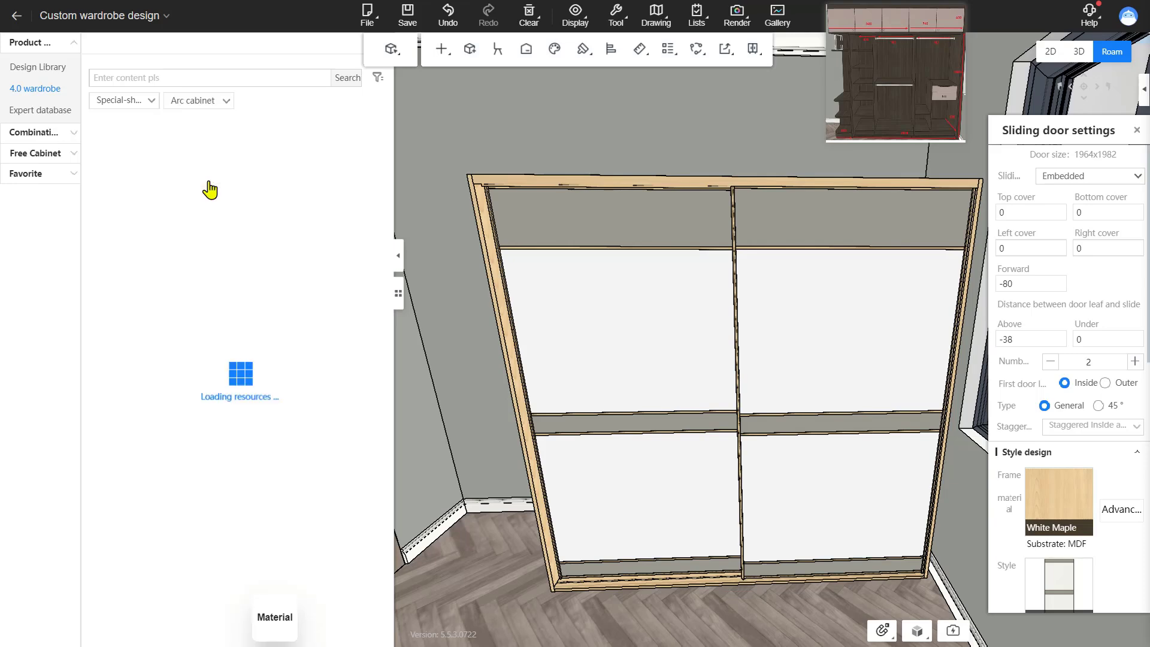
pyautogui.moveTo(575, 190); pyautogui.dragTo(721, 198)
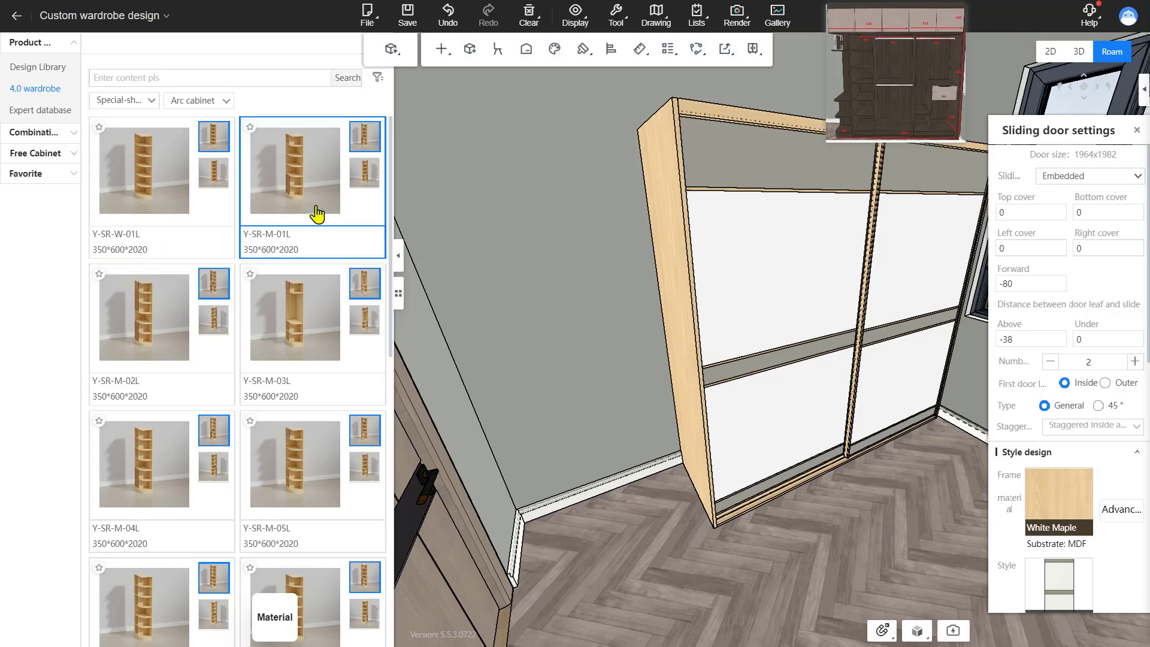
pyautogui.click(278, 193)
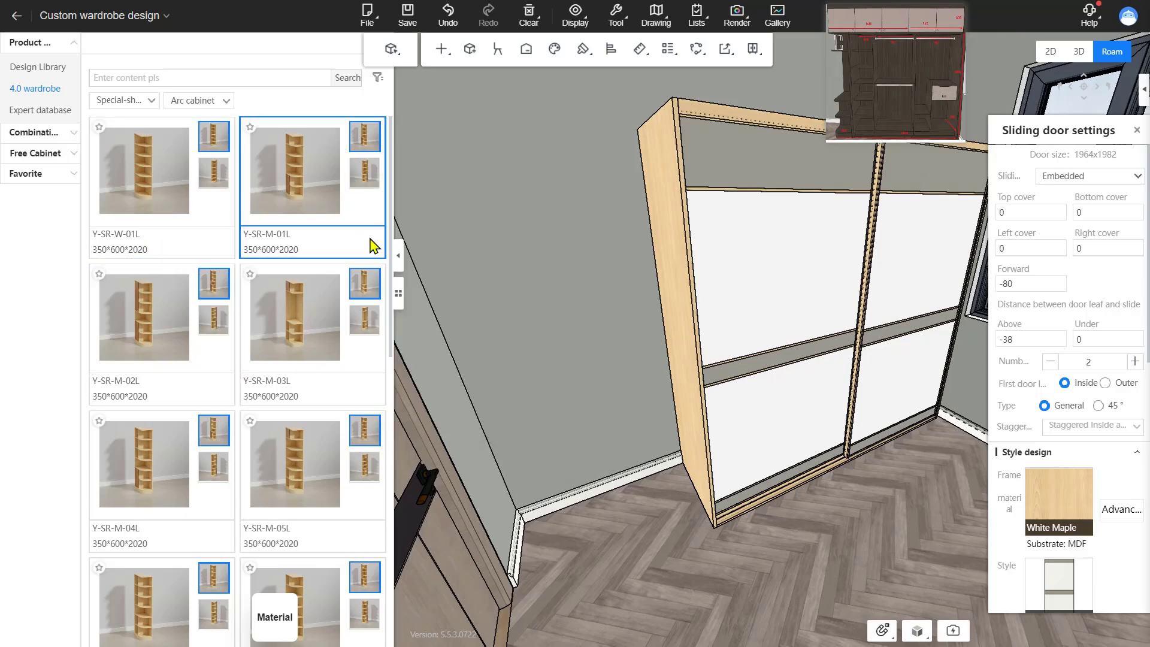
pyautogui.click(666, 421)
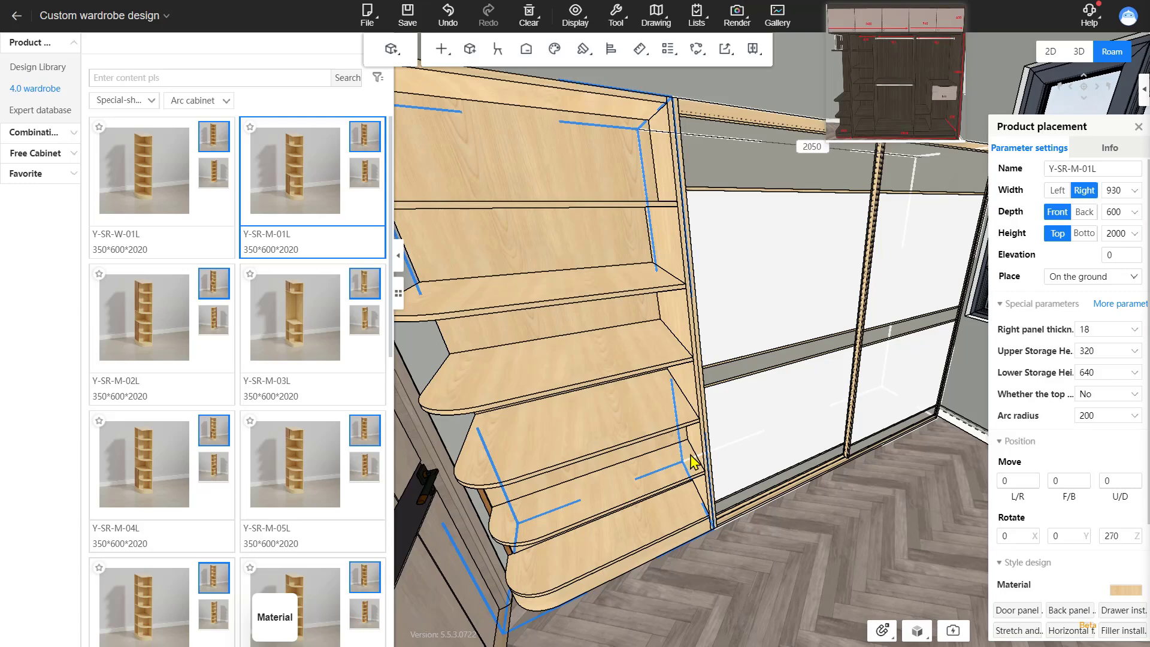
# Set the arc cabinet's width to 350, adjusting it from the left side
pyautogui.moveTo(734, 488); pyautogui.dragTo(641, 462)
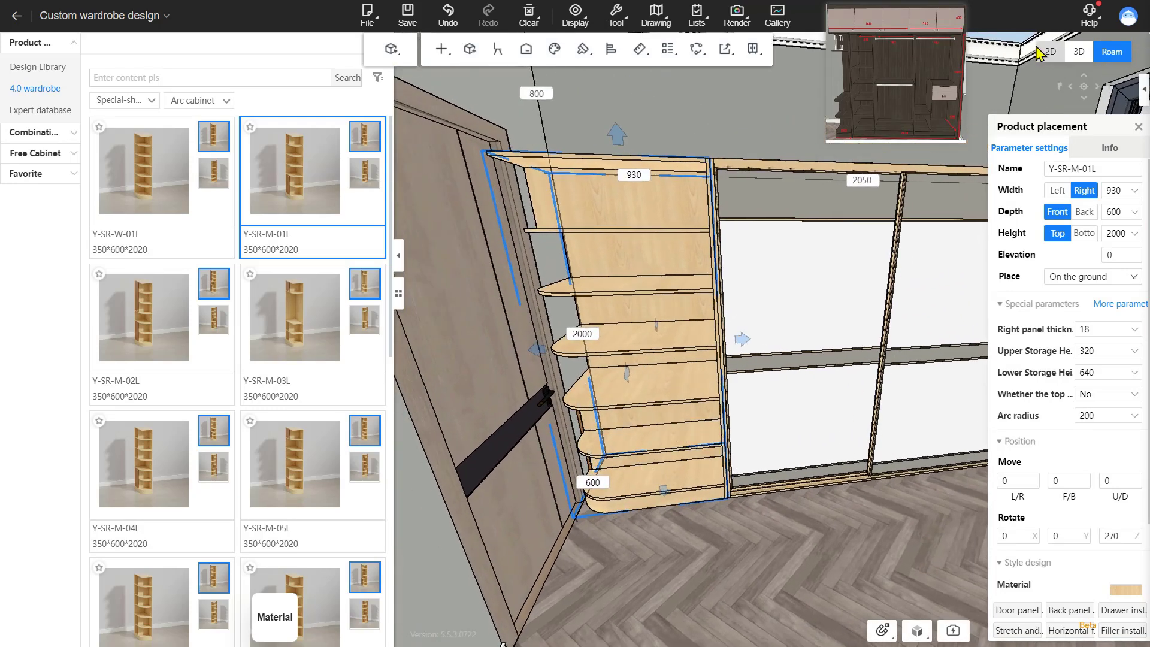
pyautogui.click(1058, 191)
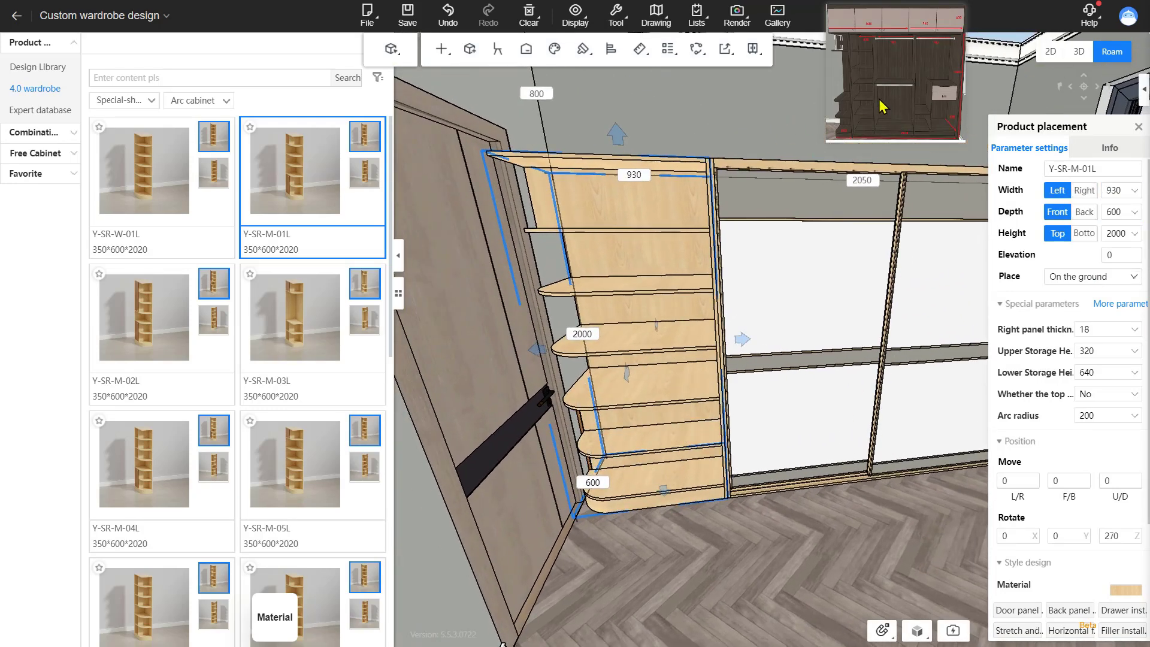
pyautogui.scroll(2, 878, 104)
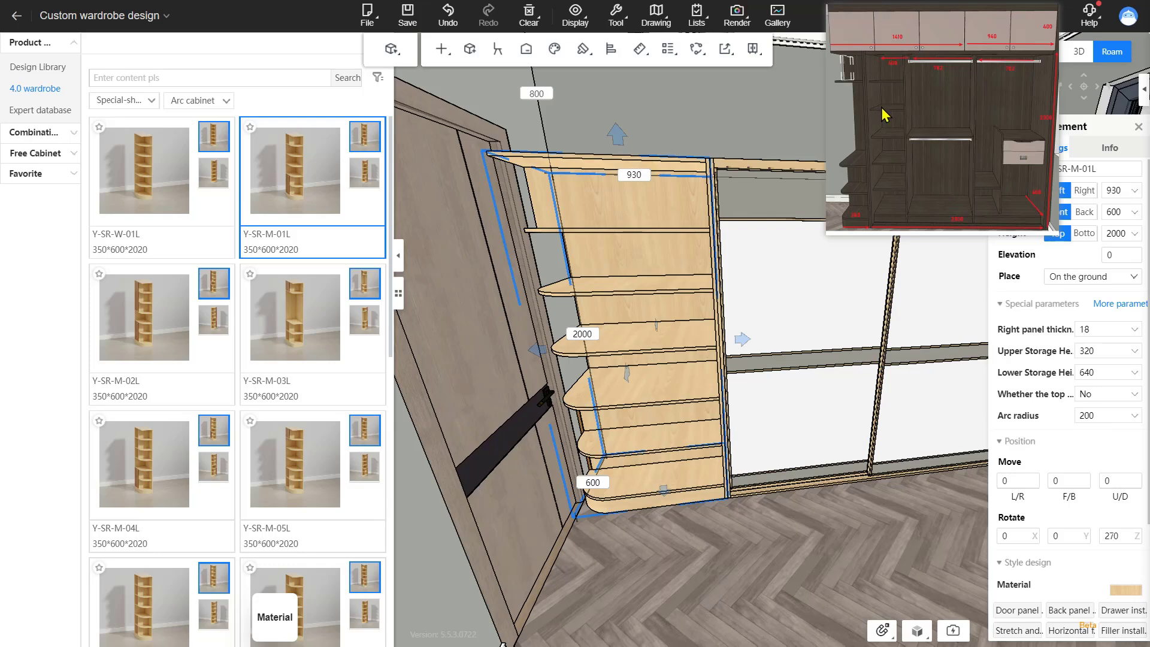
pyautogui.scroll(-2, 882, 106)
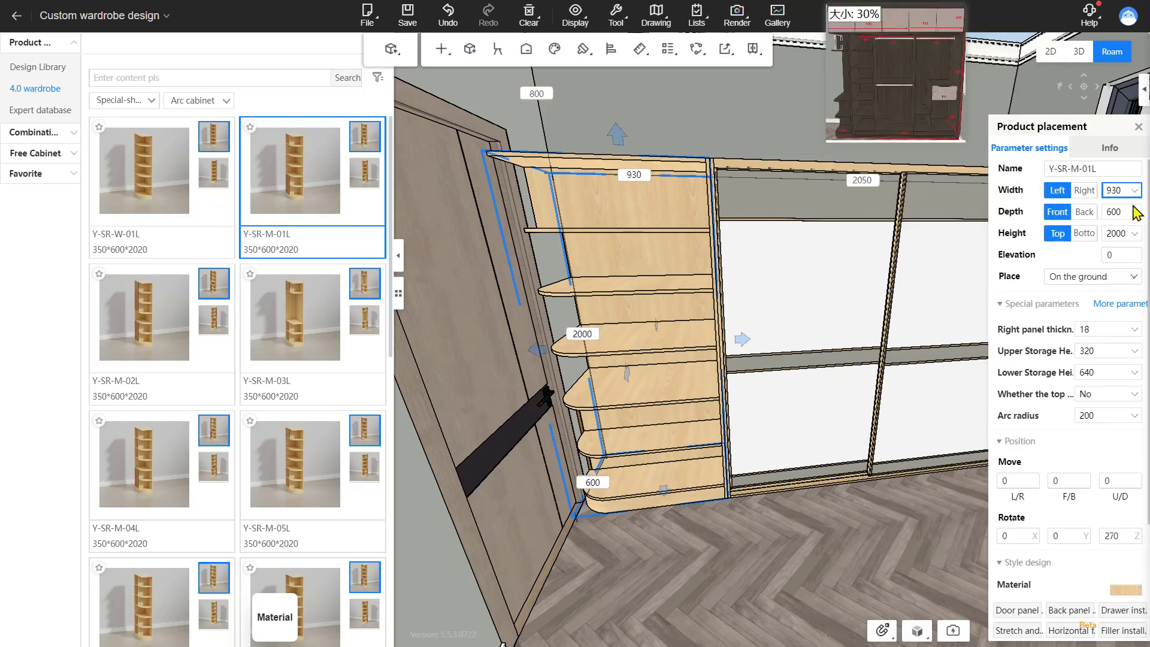
pyautogui.click(1134, 190)
pyautogui.click(1122, 204)
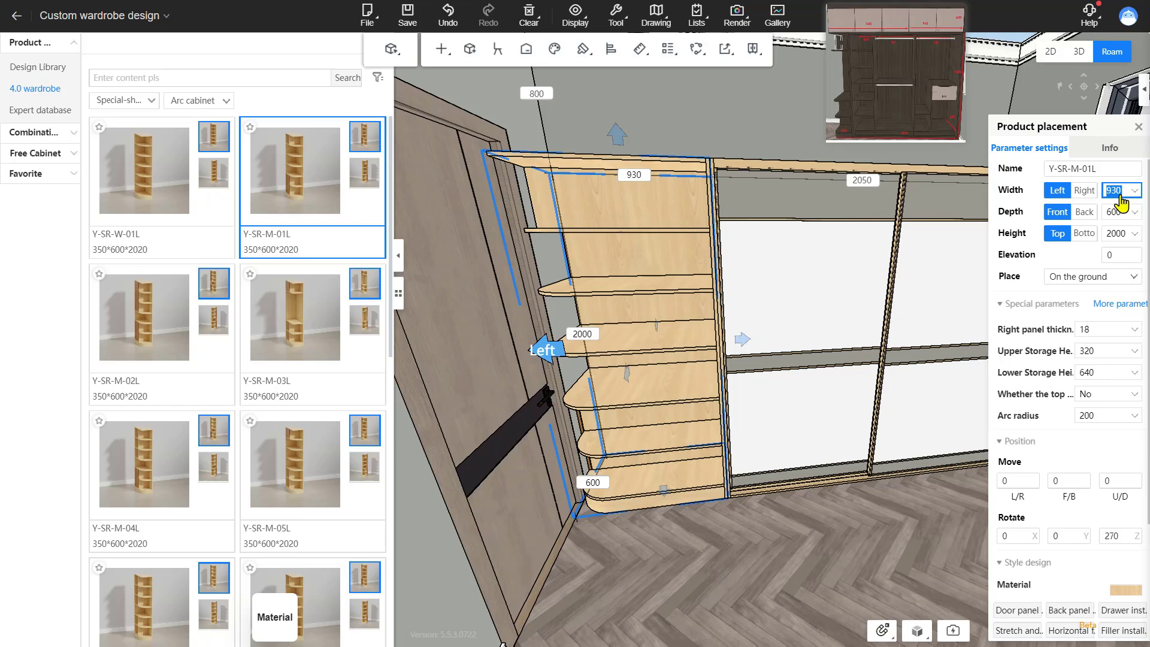
pyautogui.write('350')
pyautogui.press('Return')
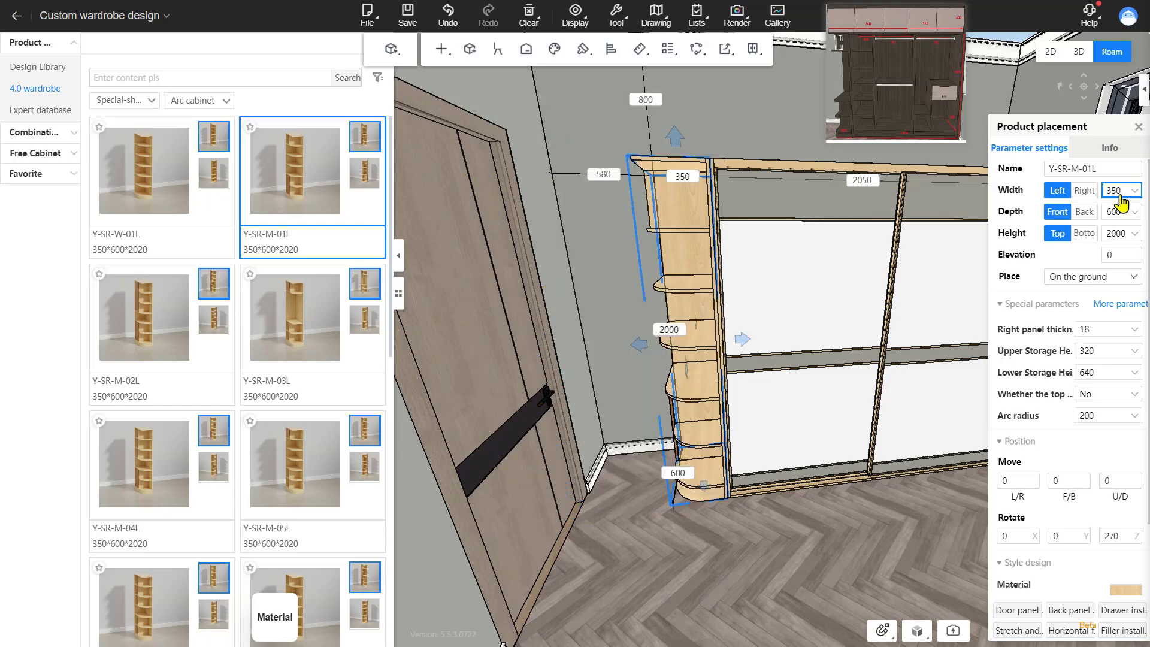
# Inspect the narrowed arc cabinet's rounded shelves and panels from several angles and deselect it
pyautogui.scroll(5, 765, 411)
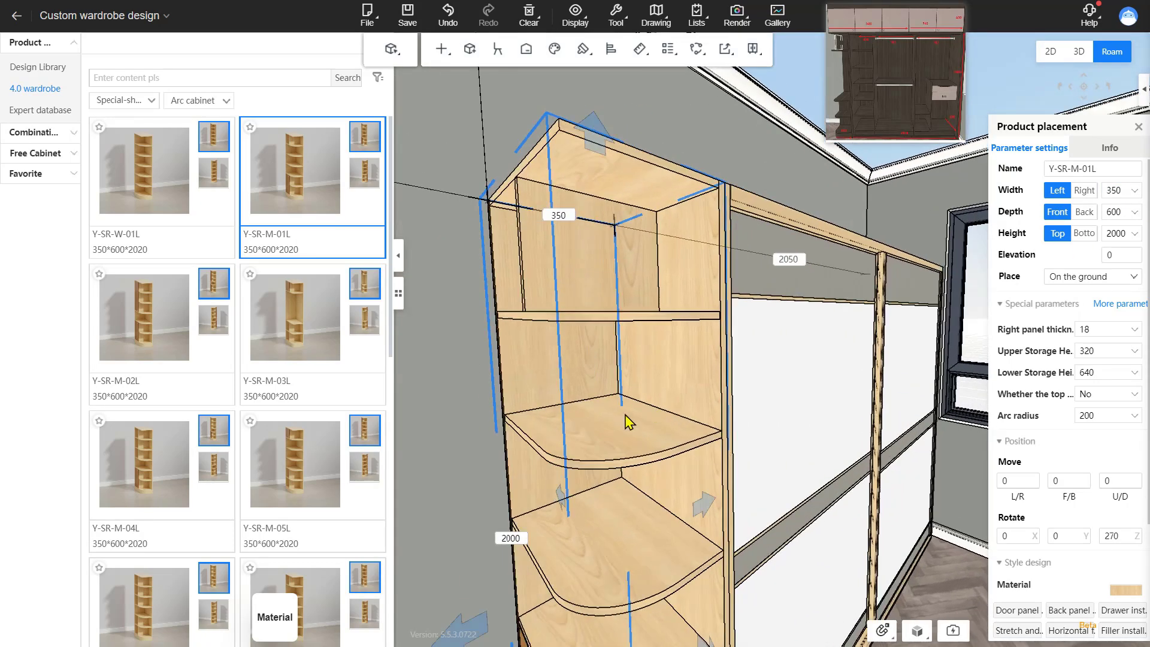
pyautogui.moveTo(624, 422); pyautogui.dragTo(868, 443, button='right')
pyautogui.scroll(2, 651, 403)
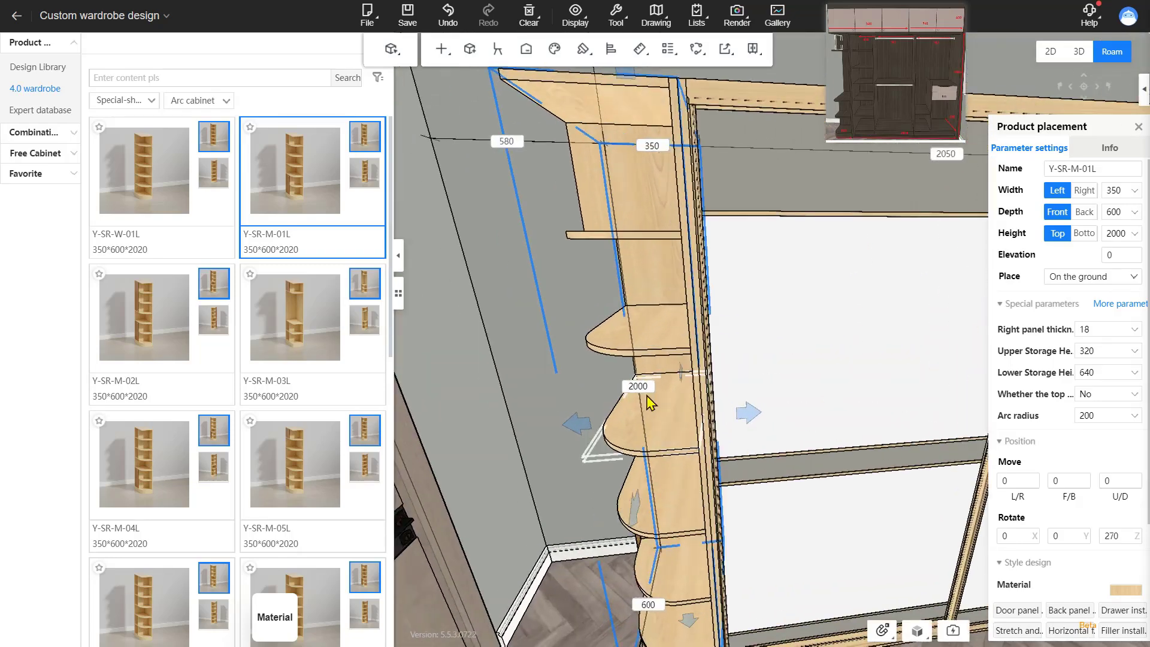
pyautogui.moveTo(651, 403); pyautogui.dragTo(785, 400, button='right')
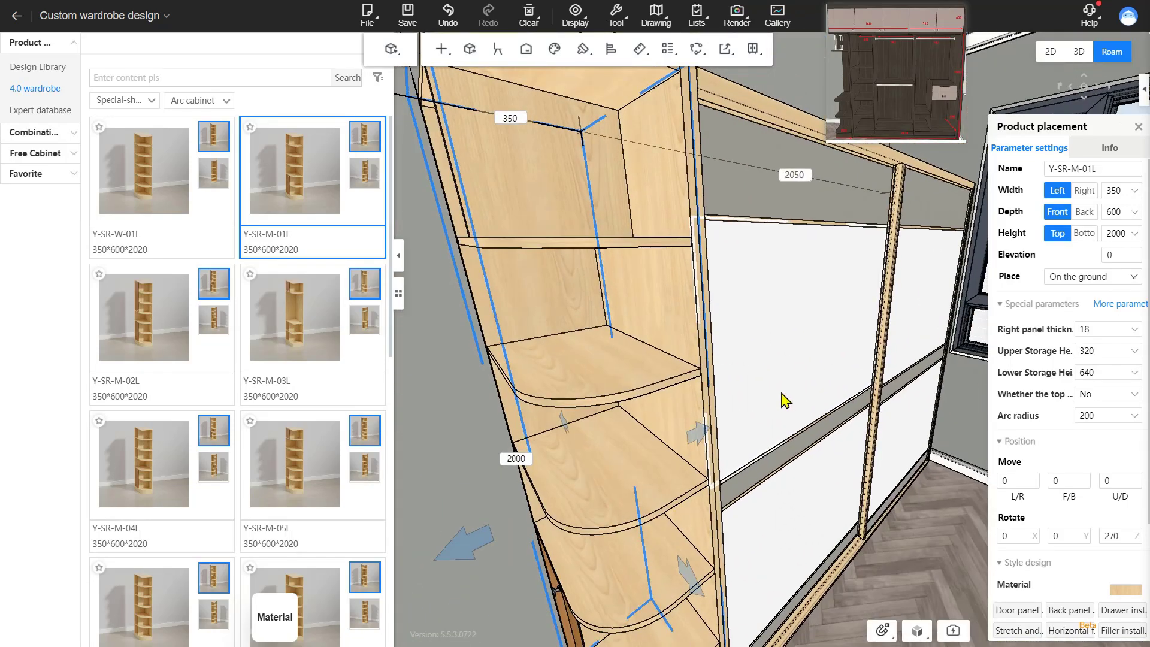
pyautogui.scroll(-2, 782, 393)
pyautogui.moveTo(646, 298); pyautogui.dragTo(578, 275, button='right')
pyautogui.click(578, 274)
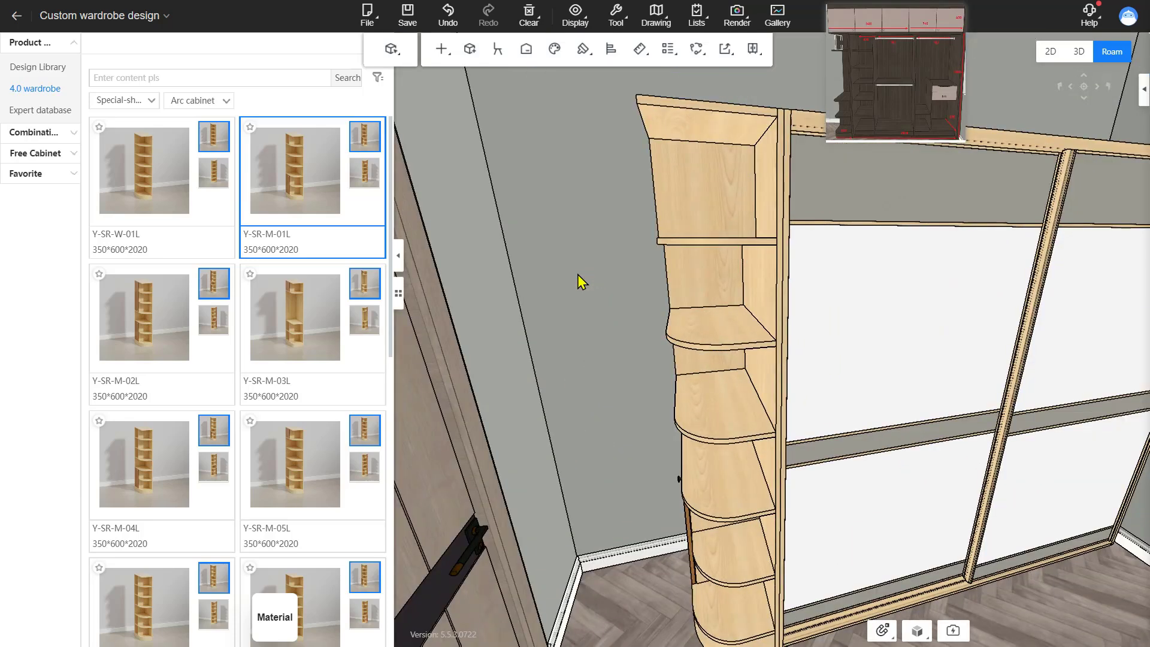
# Start an irregular-shaped door on the arc cabinet's second compartment from the top
pyautogui.click(450, 58)
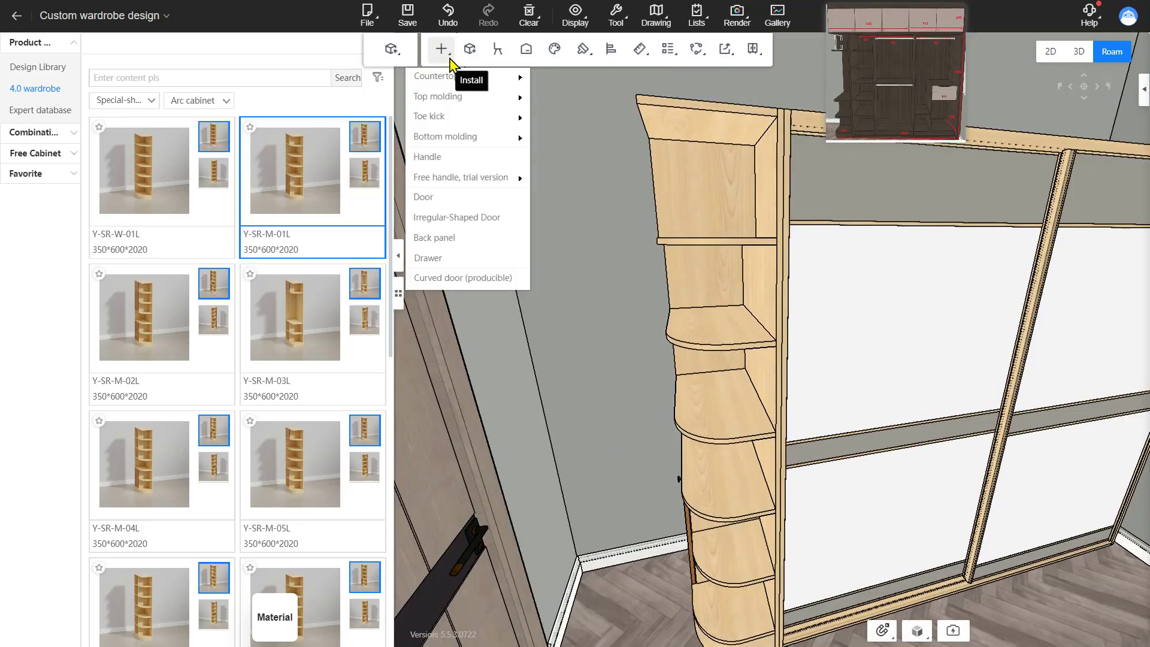
pyautogui.click(444, 218)
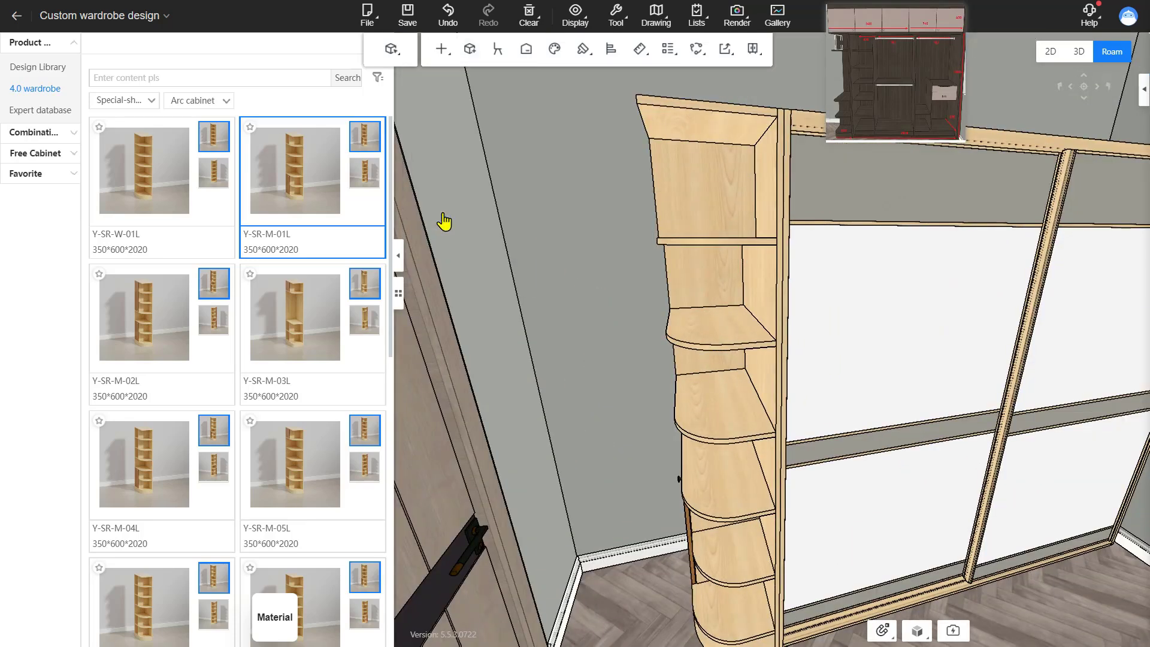
pyautogui.click(701, 305)
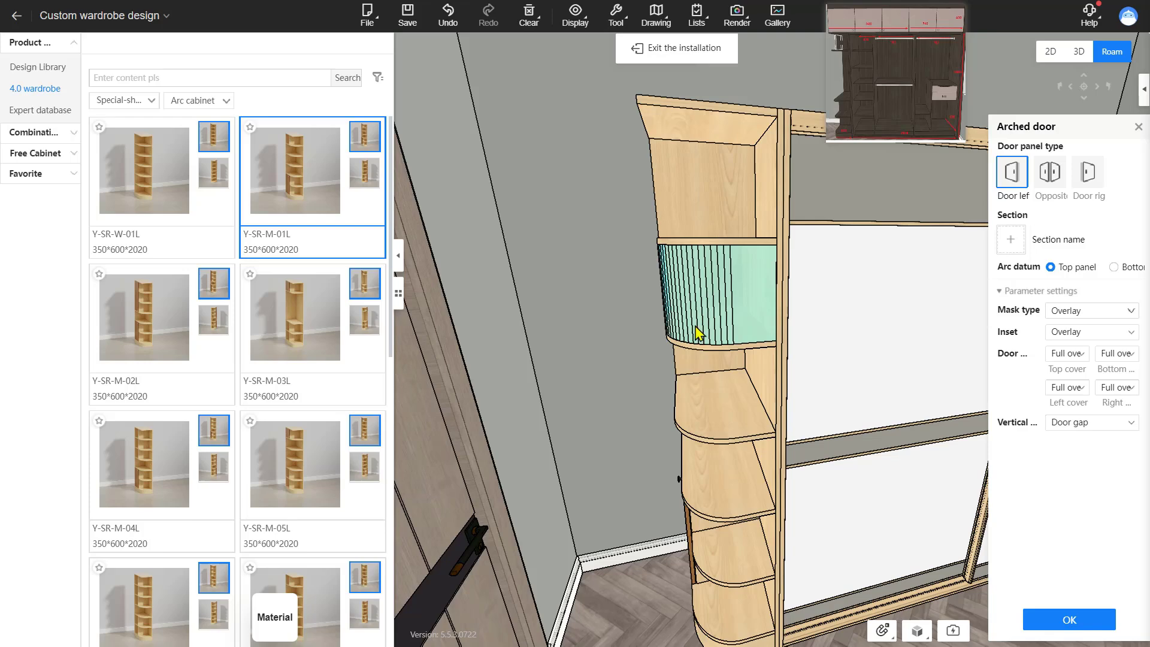
pyautogui.click(700, 324)
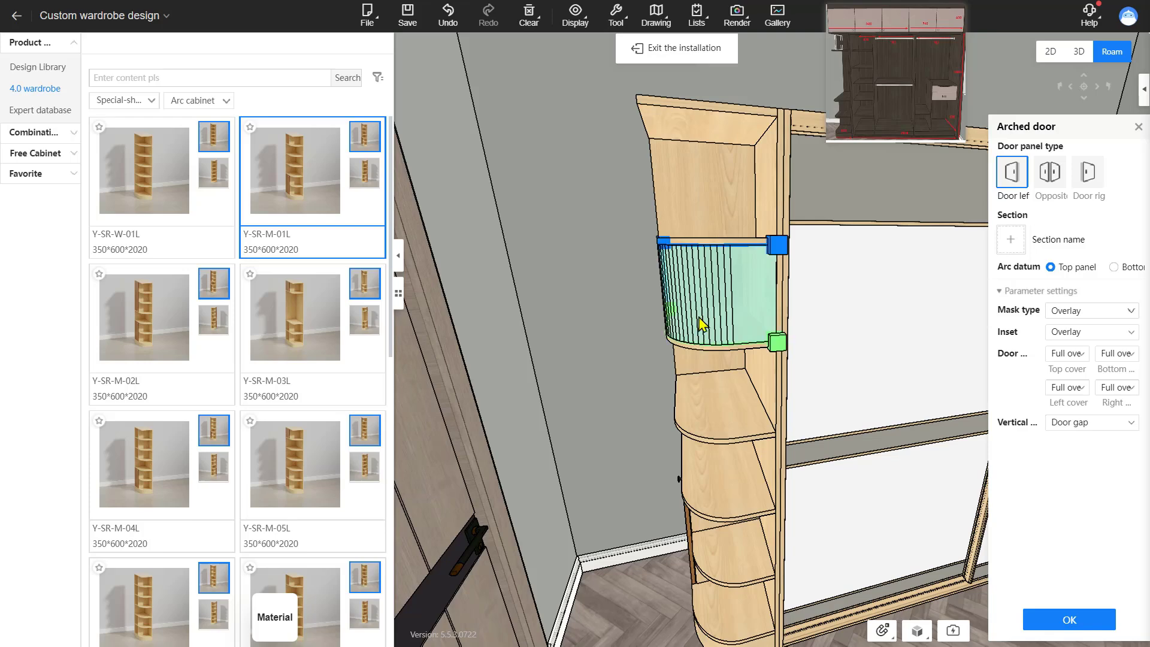
# Extend the arched door's lower boundary down by one shelf, generate the door and exit the installation
pyautogui.moveTo(699, 315); pyautogui.dragTo(798, 307, button='right')
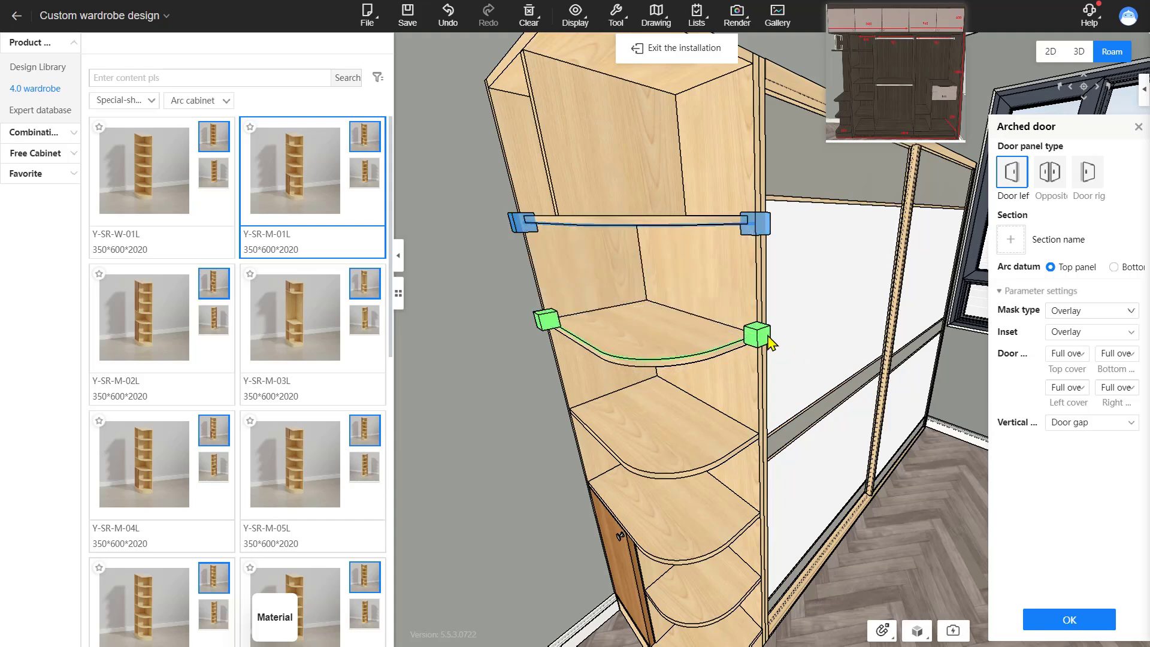
pyautogui.moveTo(768, 343); pyautogui.dragTo(769, 434)
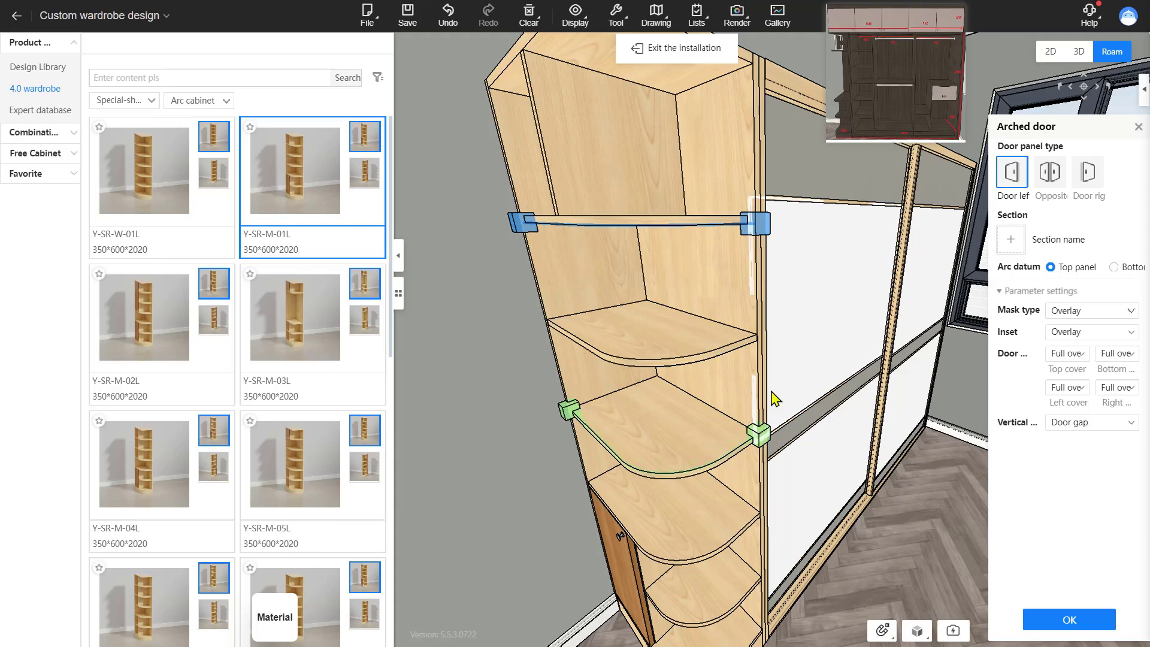
pyautogui.moveTo(766, 236)
pyautogui.mouseDown()
pyautogui.moveTo(761, 173)
pyautogui.moveTo(761, 229)
pyautogui.mouseUp()
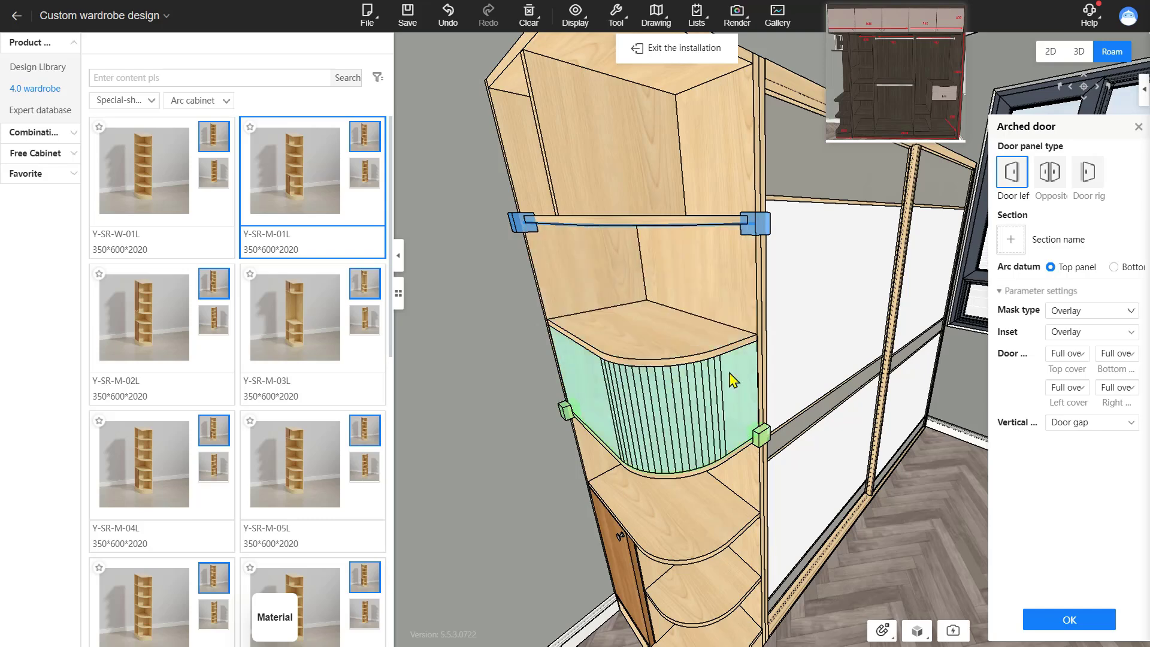
pyautogui.scroll(3, 736, 378)
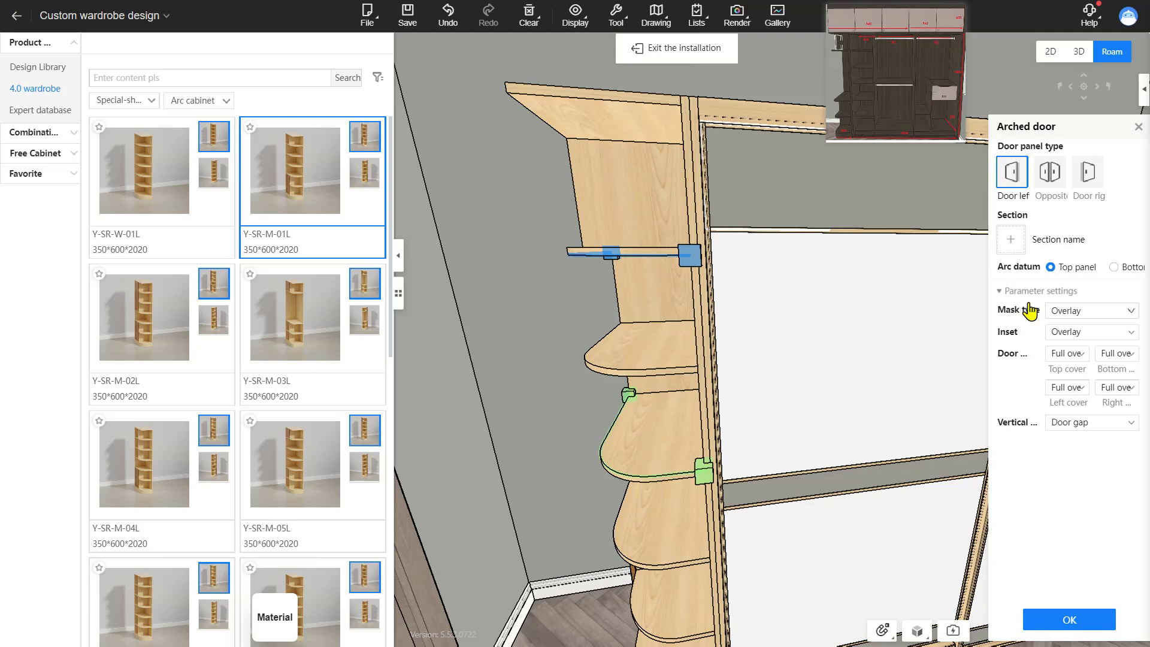
pyautogui.click(1062, 622)
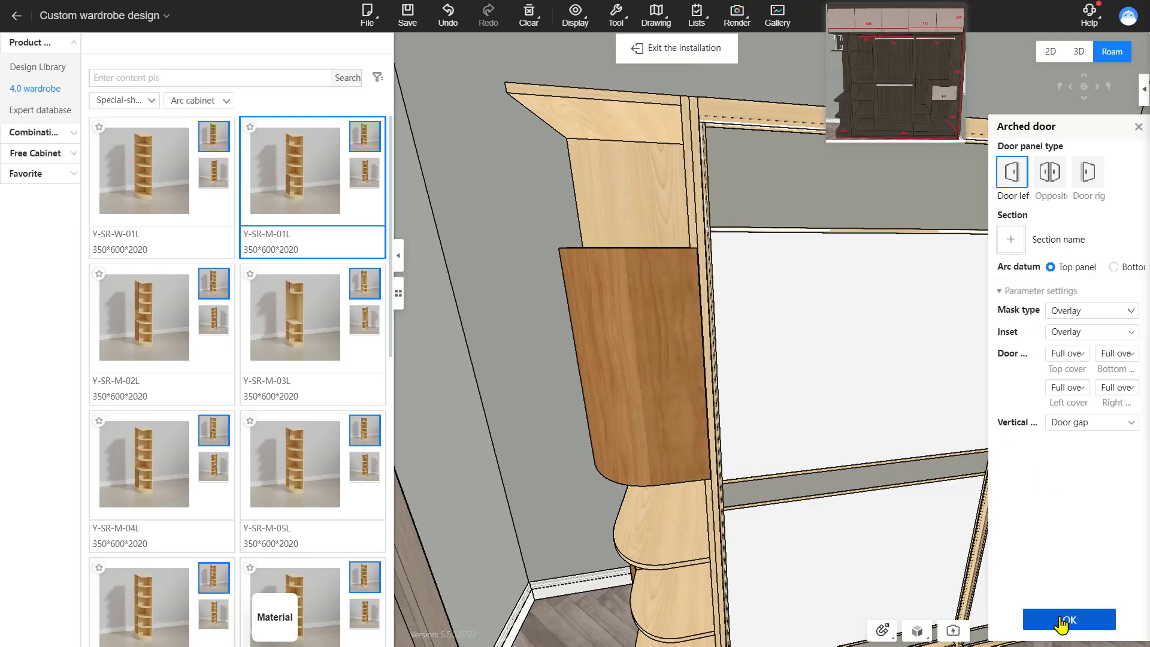
pyautogui.scroll(-3, 714, 87)
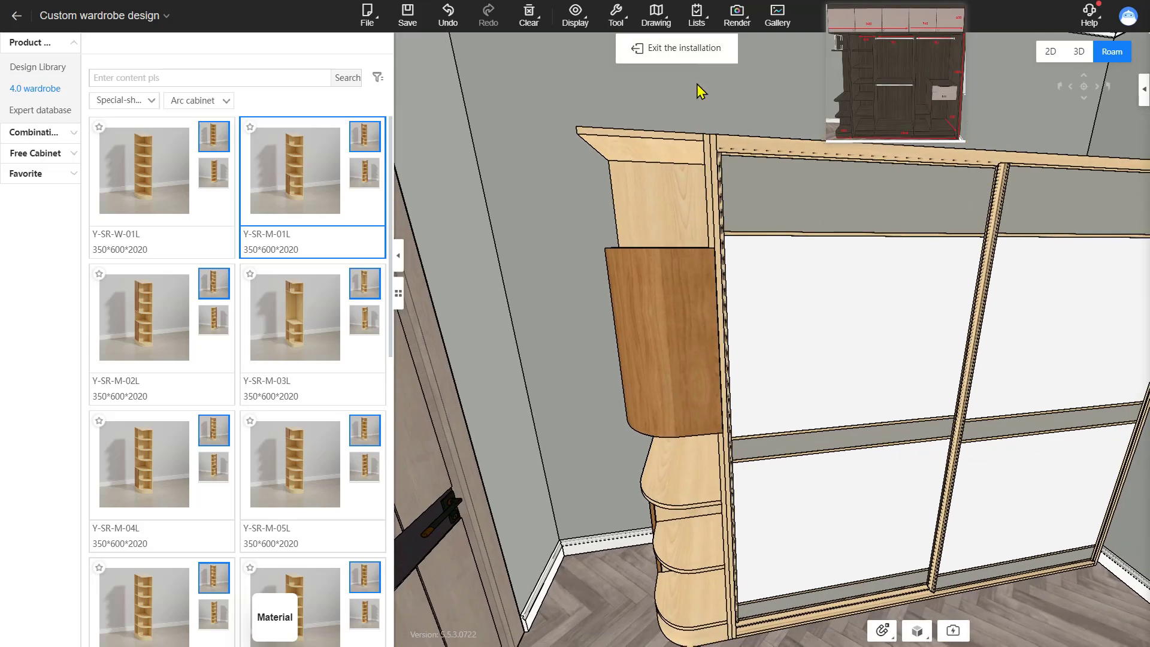
pyautogui.moveTo(696, 84); pyautogui.dragTo(692, 69)
pyautogui.click(682, 60)
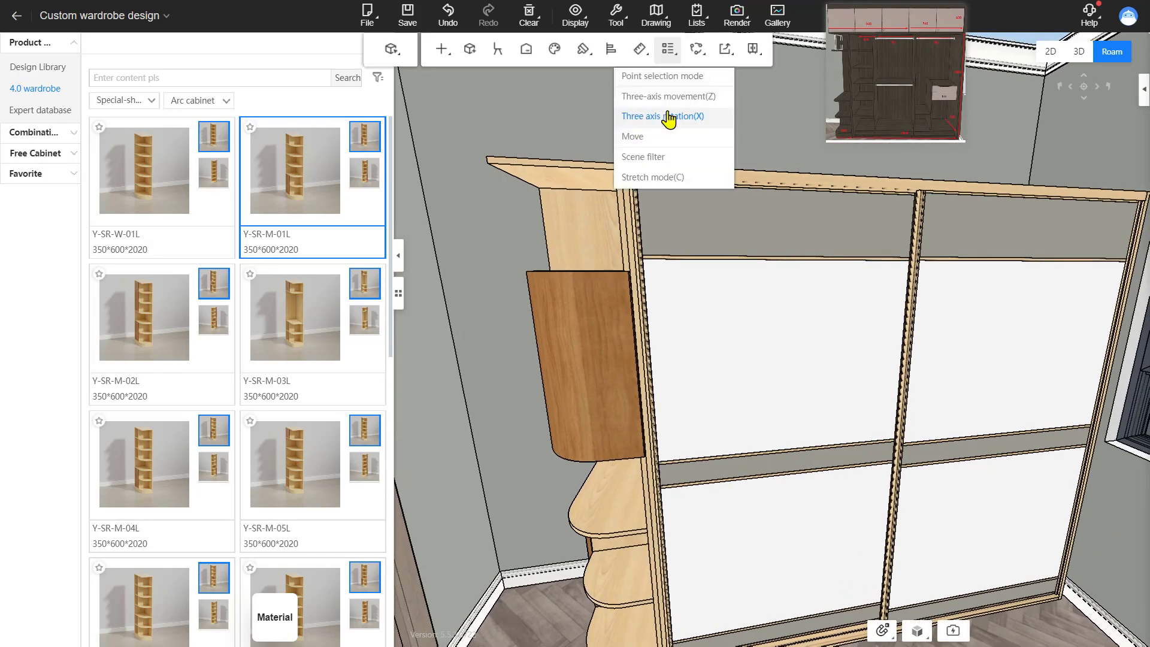
# Toggle the cabinet doors open and closed to check the arched door and the sliding doors
pyautogui.moveTo(584, 109); pyautogui.dragTo(609, 120)
pyautogui.press('o')
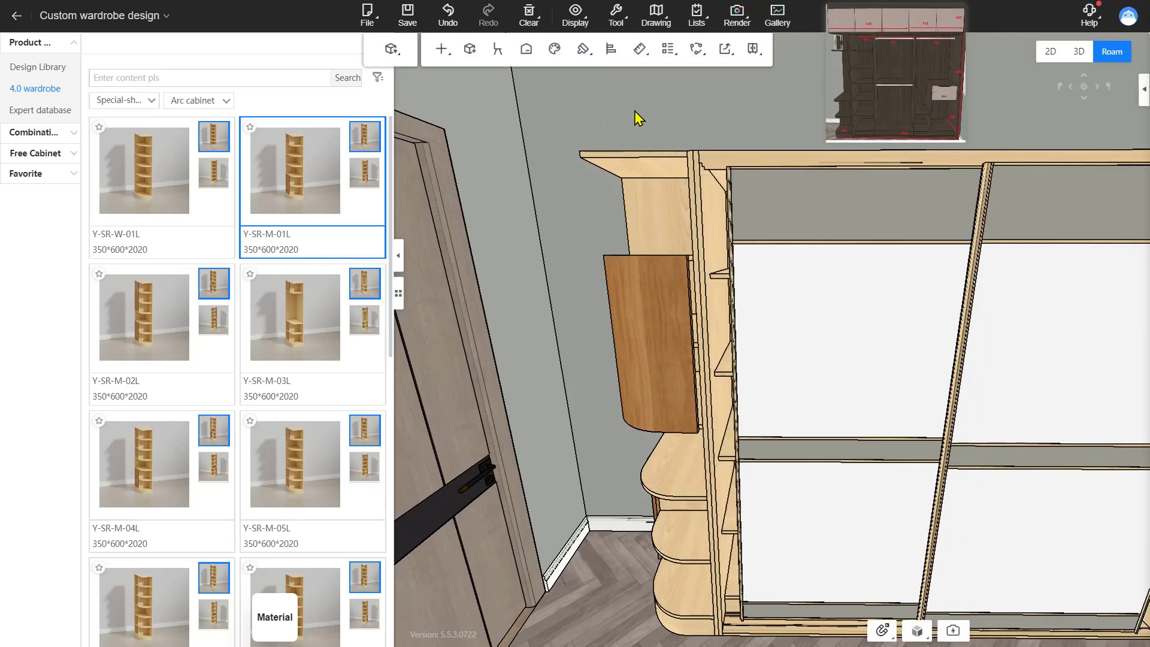
pyautogui.moveTo(576, 175); pyautogui.dragTo(695, 191)
pyautogui.press('o')
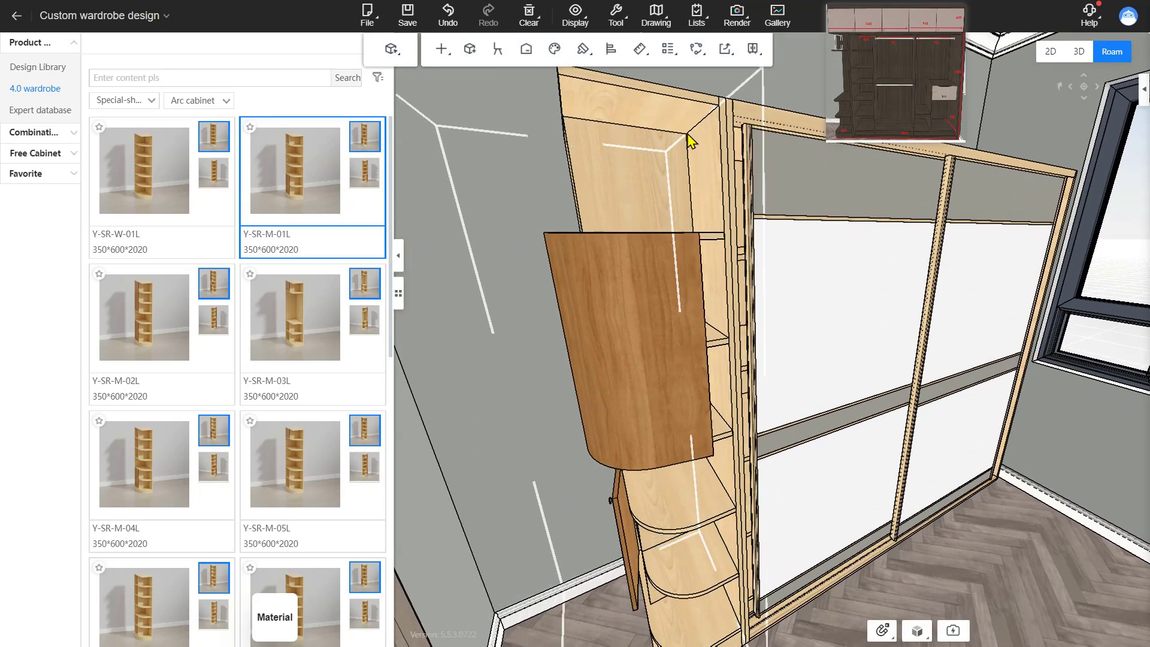
pyautogui.moveTo(703, 121); pyautogui.dragTo(614, 110)
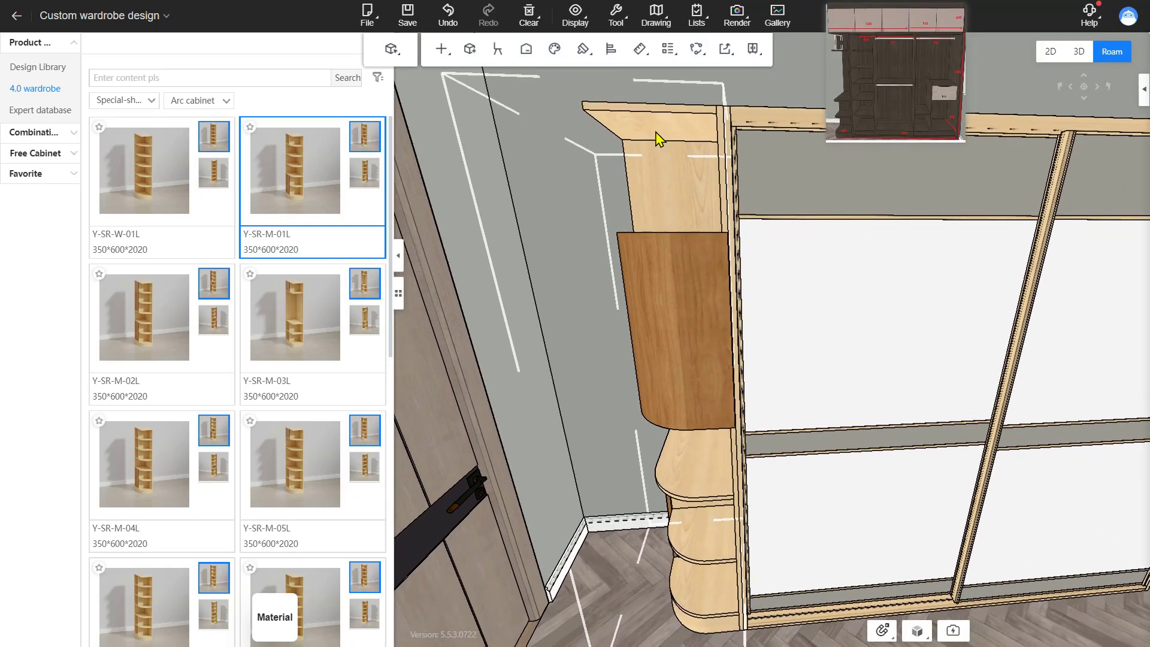
# Compare the arched door with the reference image and delete it from the arc cabinet
pyautogui.click(677, 281)
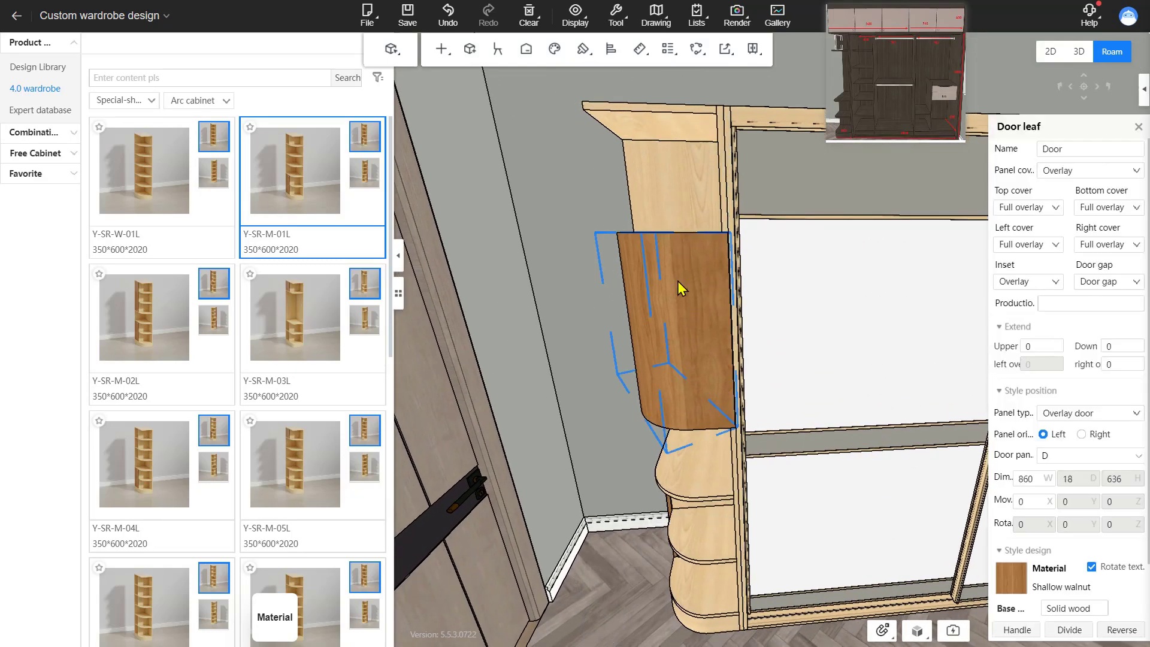
pyautogui.scroll(2, 888, 75)
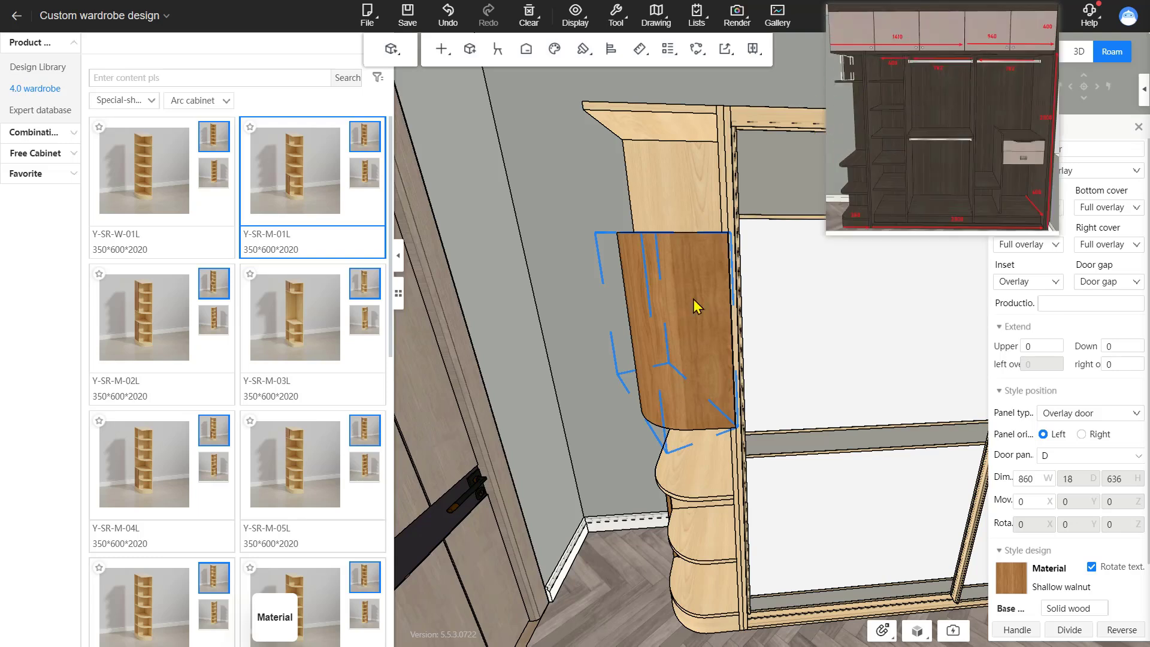
pyautogui.scroll(-1, 919, 59)
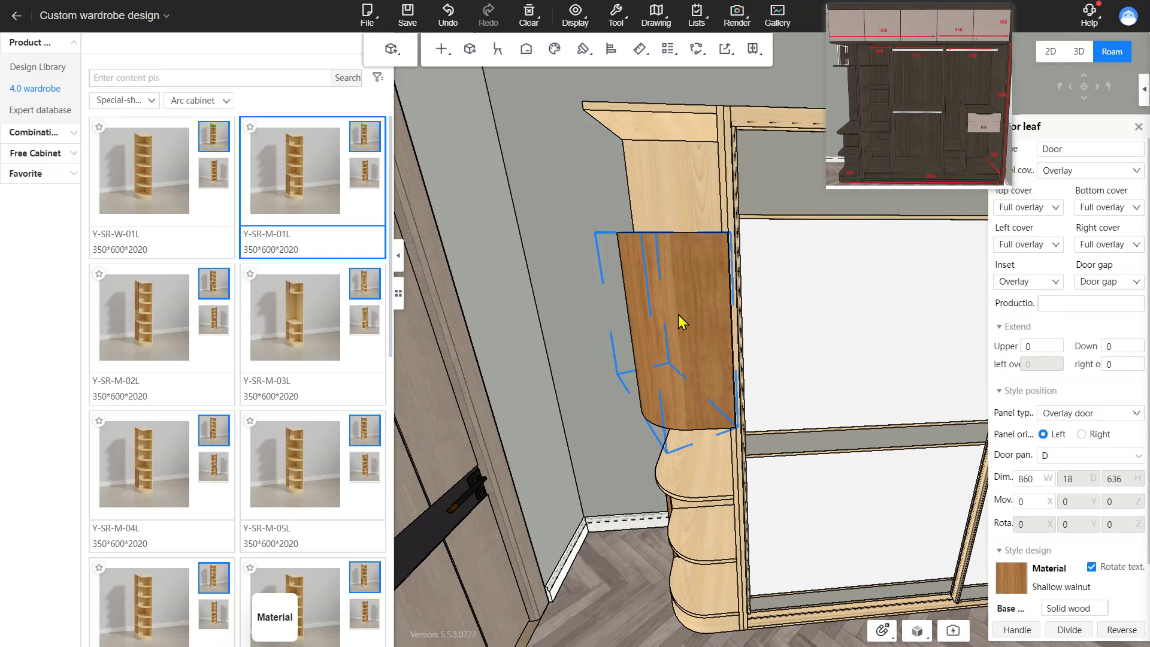
pyautogui.press('Delete')
# Make the arc cabinet's top panel rounded by setting that option to Yes
pyautogui.moveTo(678, 315)
pyautogui.mouseDown(button='right')
pyautogui.moveTo(675, 281)
pyautogui.moveTo(668, 340)
pyautogui.moveTo(740, 341)
pyautogui.moveTo(746, 278)
pyautogui.moveTo(668, 301)
pyautogui.mouseUp(button='right')
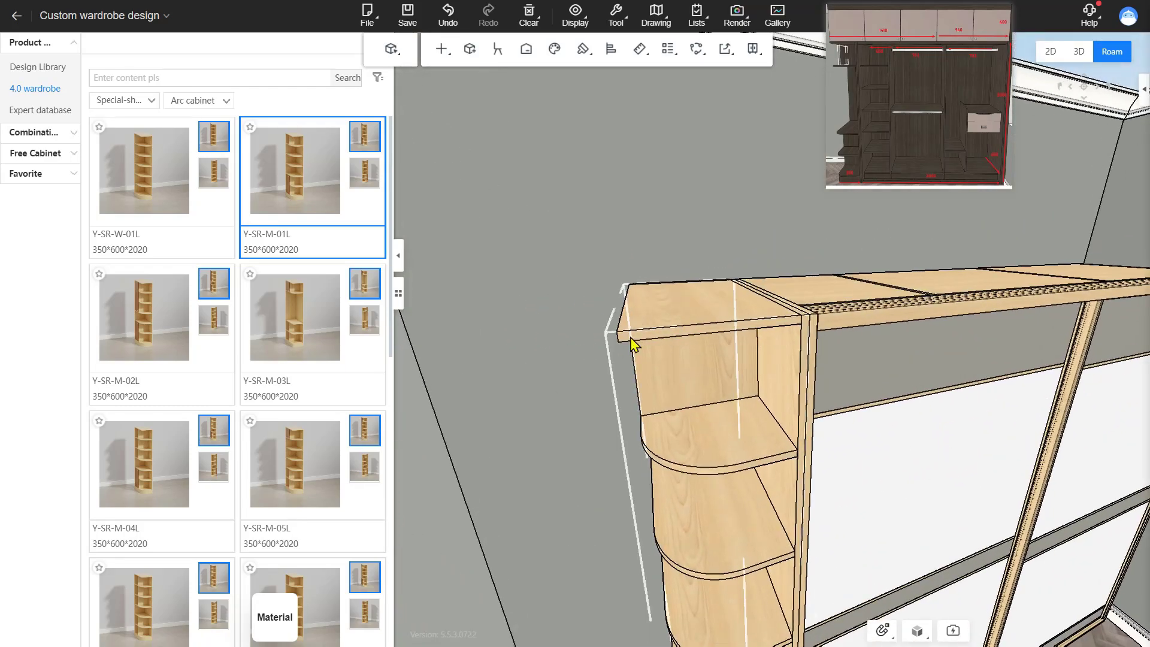
pyautogui.click(677, 339)
pyautogui.moveTo(680, 333); pyautogui.dragTo(700, 398, button='right')
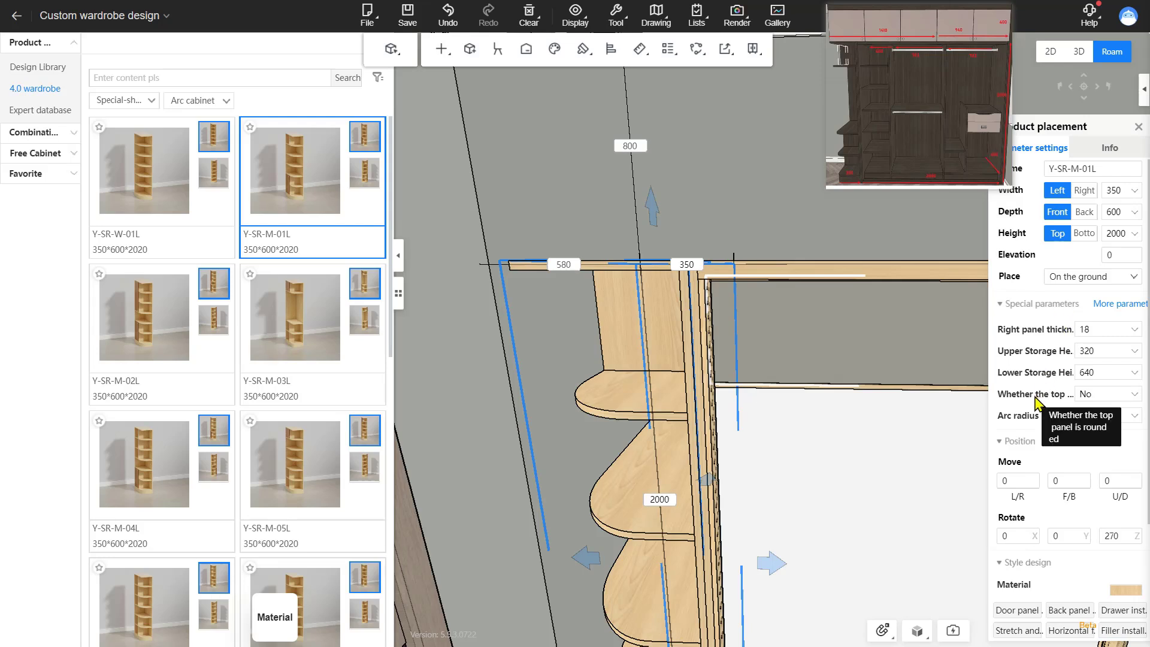
pyautogui.click(1107, 394)
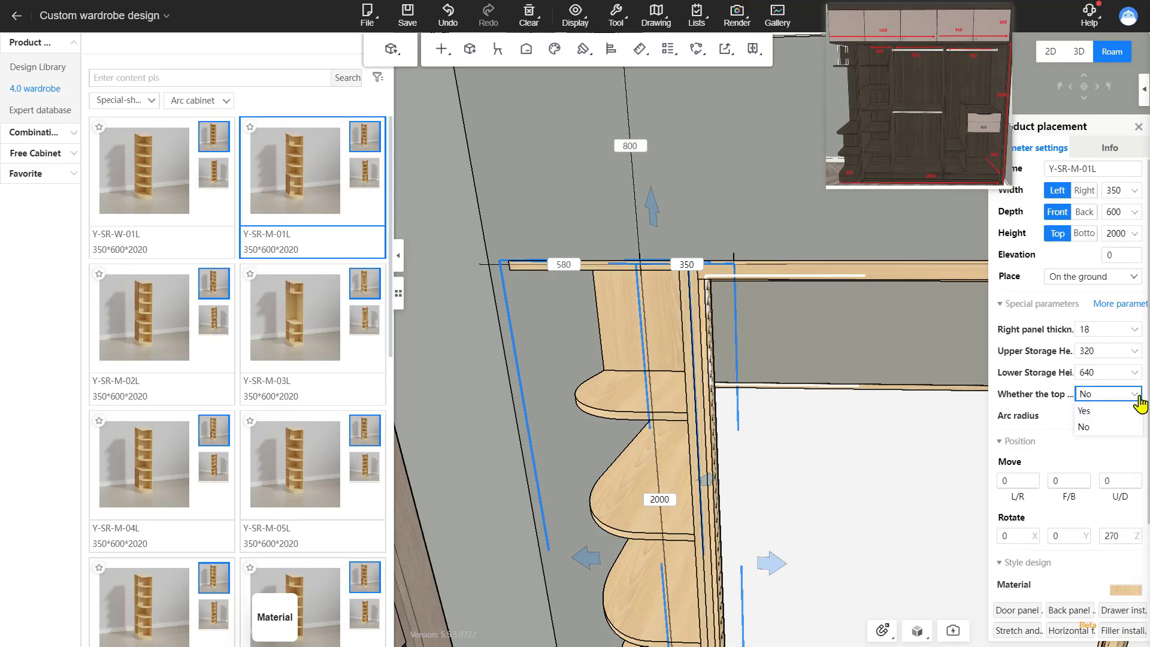
pyautogui.click(1118, 422)
pyautogui.moveTo(863, 359); pyautogui.dragTo(691, 310, button='right')
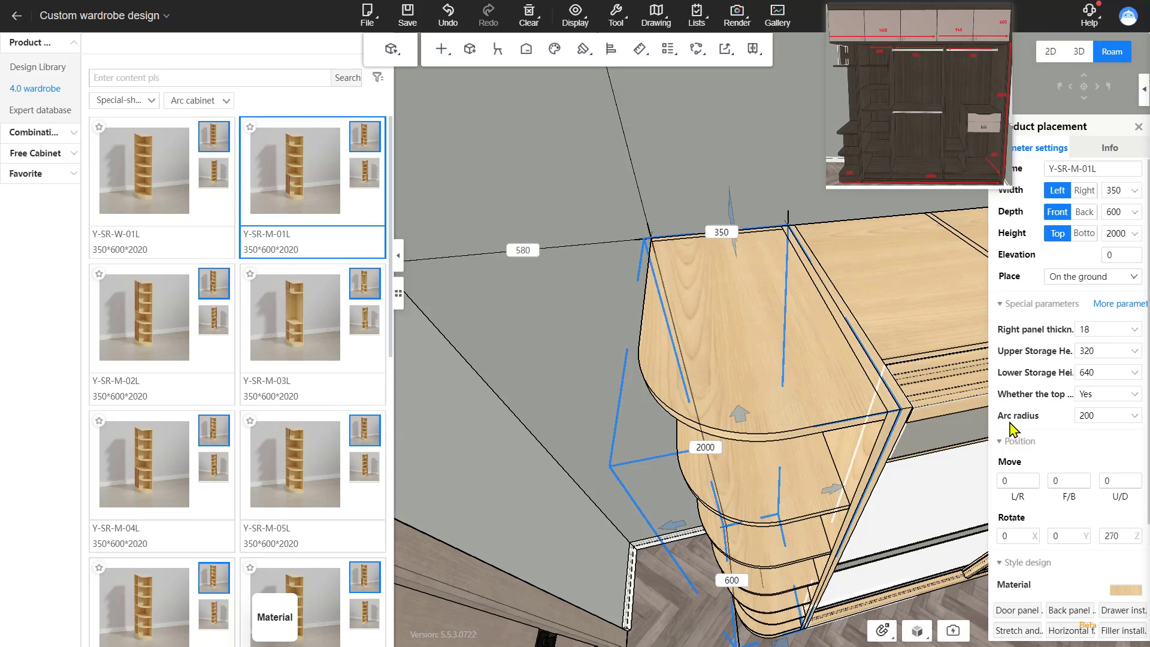
# Try an arc radius of 250 on the arc cabinet and restore it to 200
pyautogui.click(1126, 418)
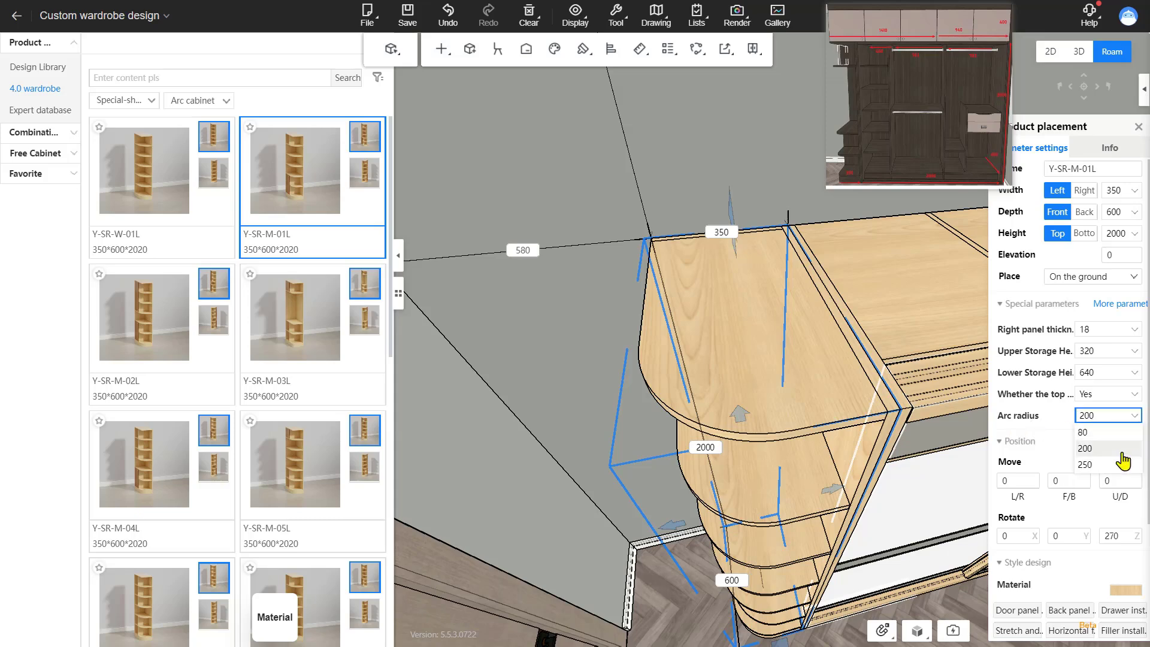
pyautogui.click(1118, 466)
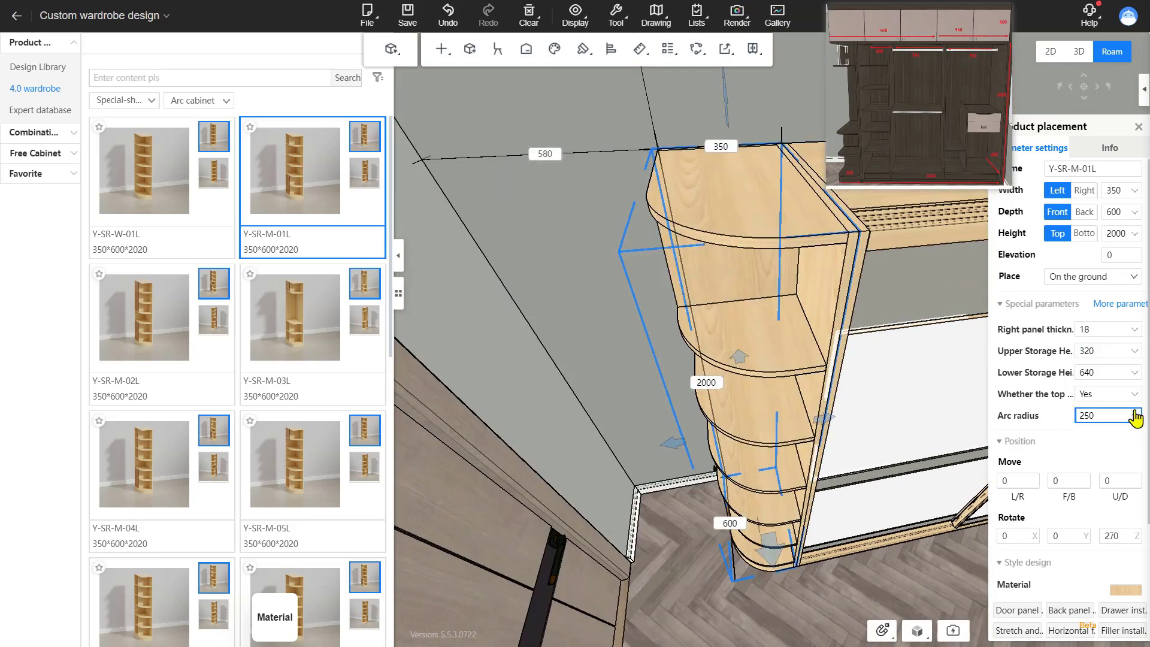
pyautogui.click(1132, 417)
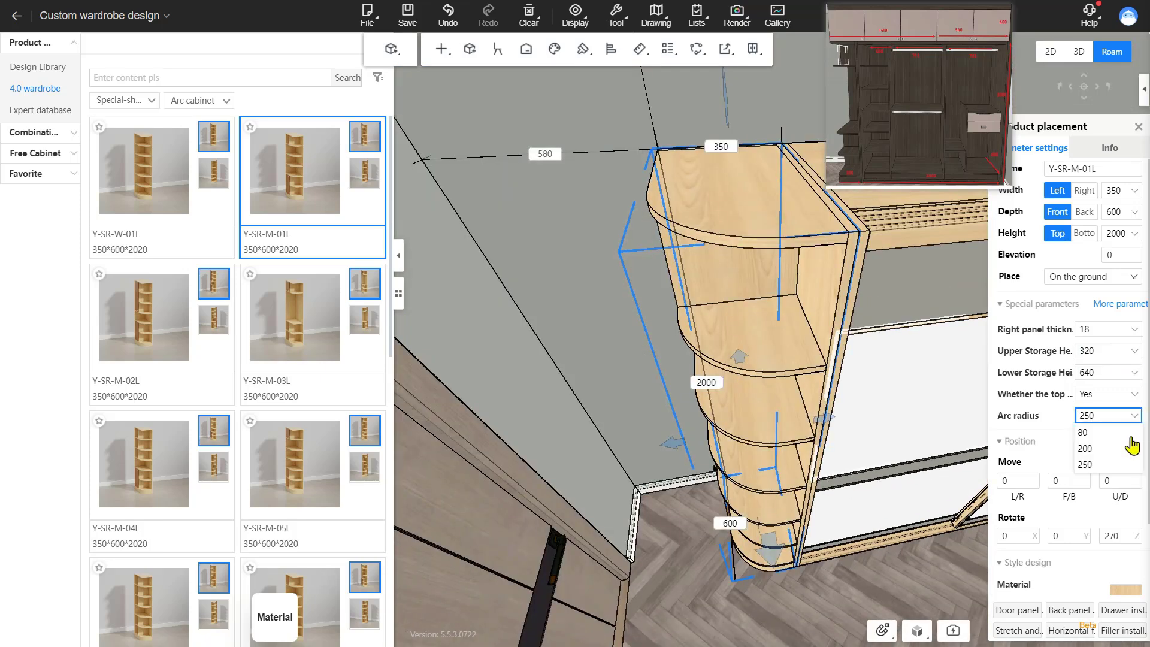
pyautogui.click(1106, 449)
pyautogui.moveTo(727, 107); pyautogui.dragTo(719, 191)
pyautogui.scroll(3, 720, 181)
pyautogui.scroll(-3, 689, 171)
pyautogui.moveTo(688, 169); pyautogui.dragTo(783, 232, button='right')
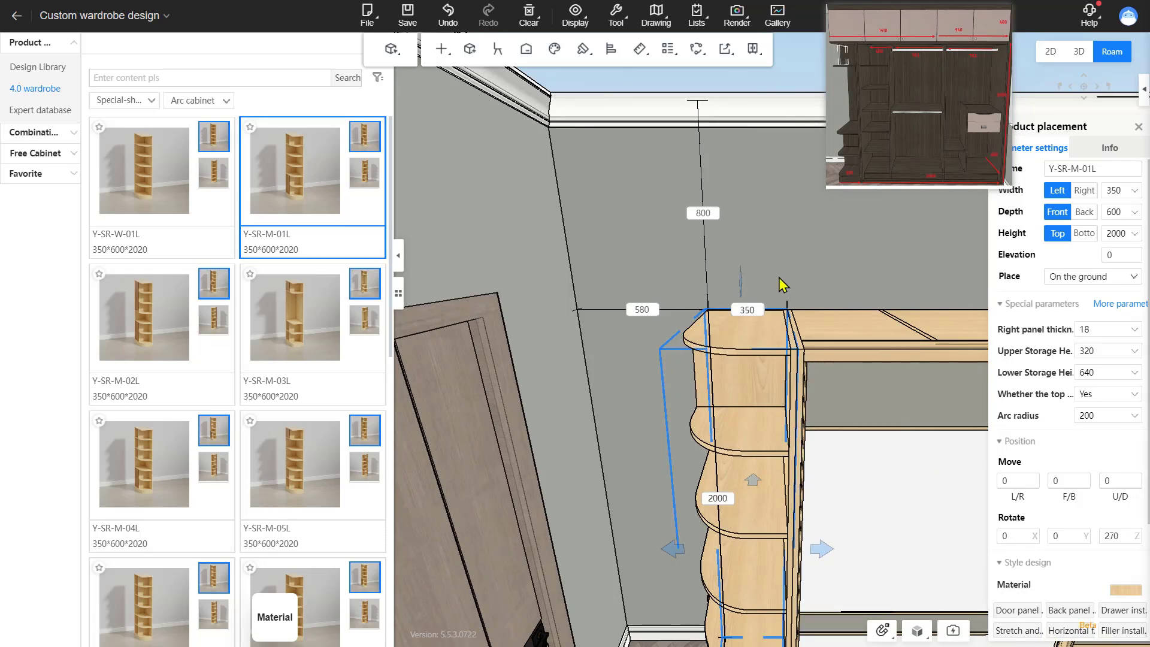
# Try an L-shaped top filler on the arc cabinet and remove it
pyautogui.click(1117, 633)
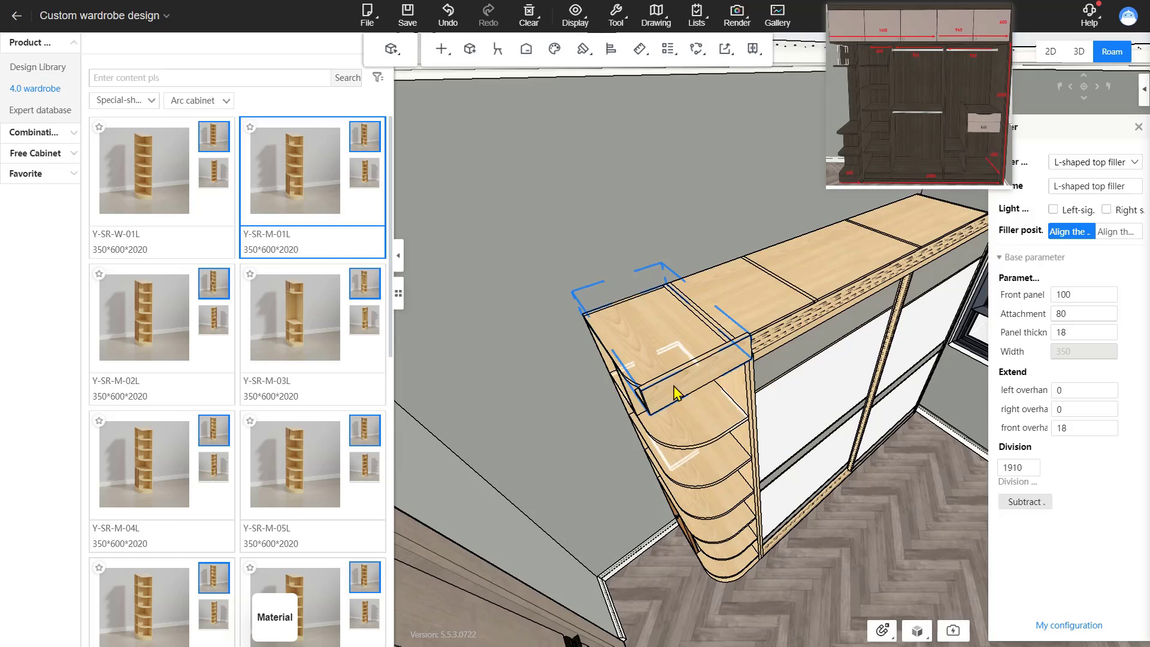
pyautogui.click(682, 397)
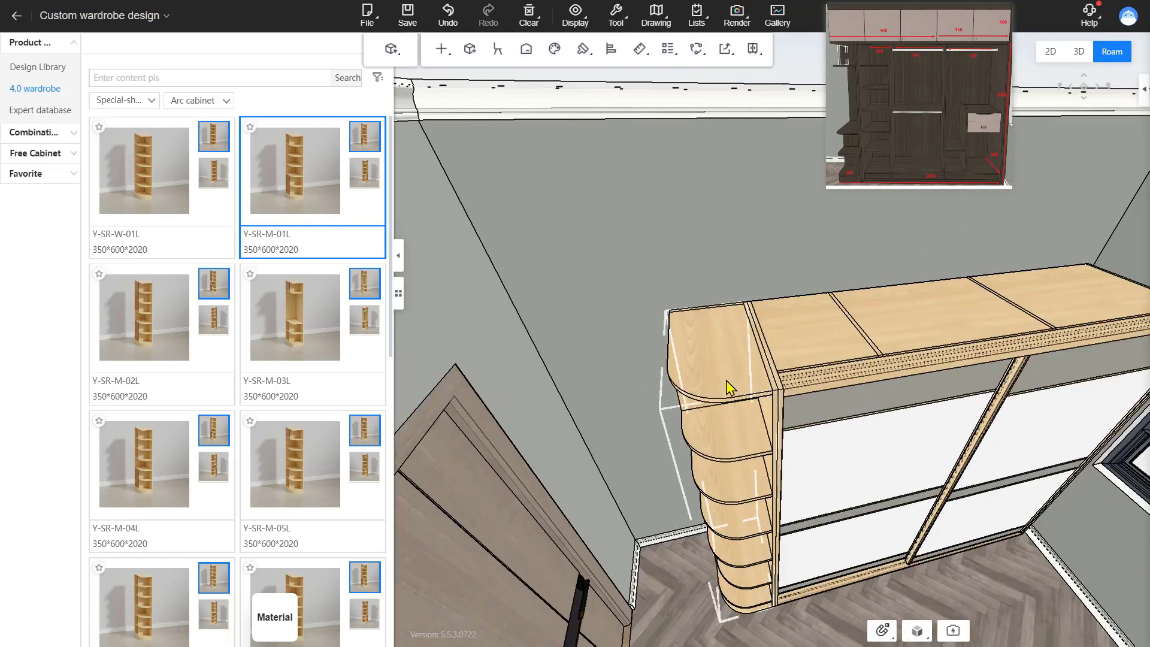
pyautogui.moveTo(737, 358); pyautogui.dragTo(760, 269, button='right')
pyautogui.scroll(2, 763, 367)
# Place the Left arc closing panel from the decorative parts between the wall and the arc cabinet
pyautogui.click(150, 102)
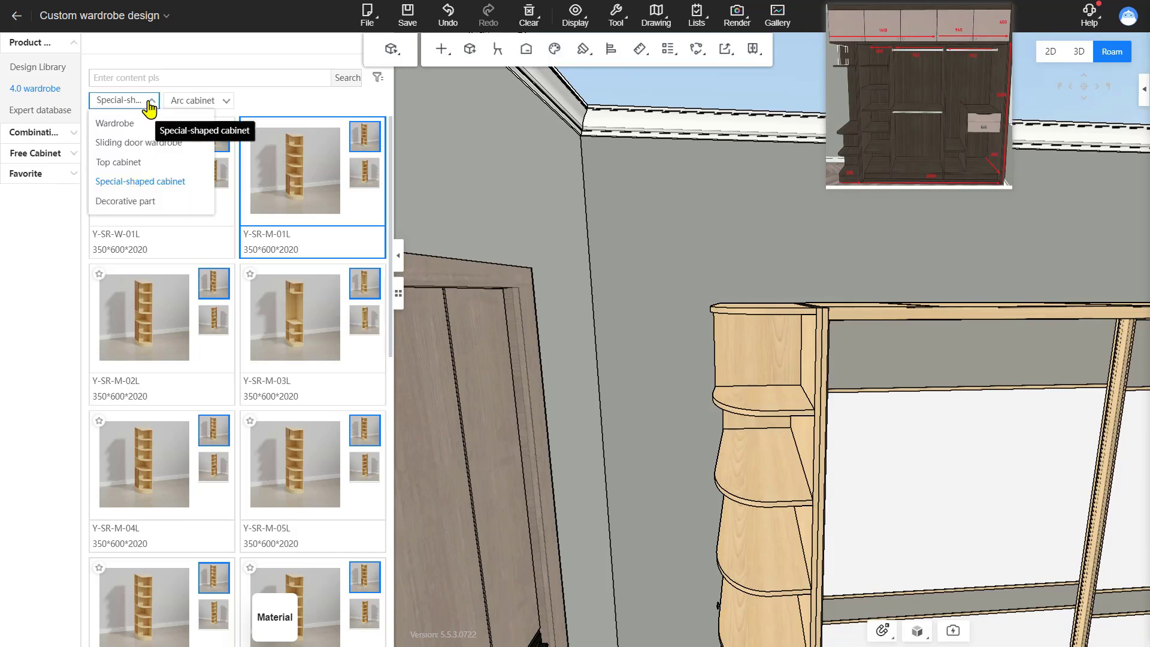
pyautogui.click(128, 201)
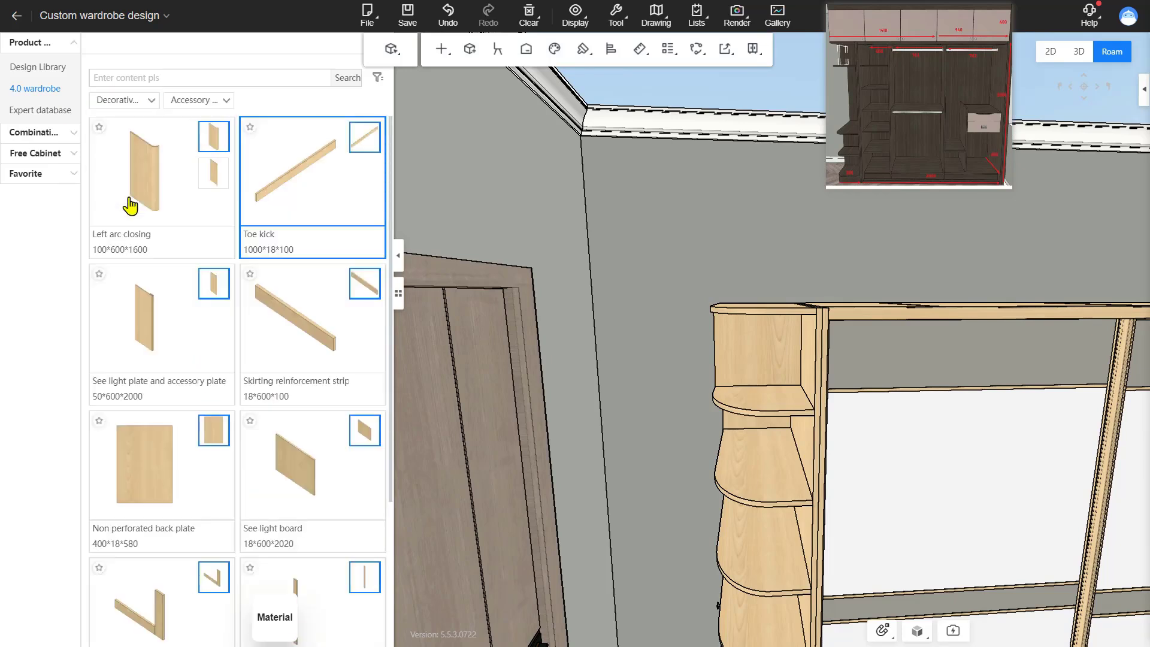
pyautogui.click(189, 204)
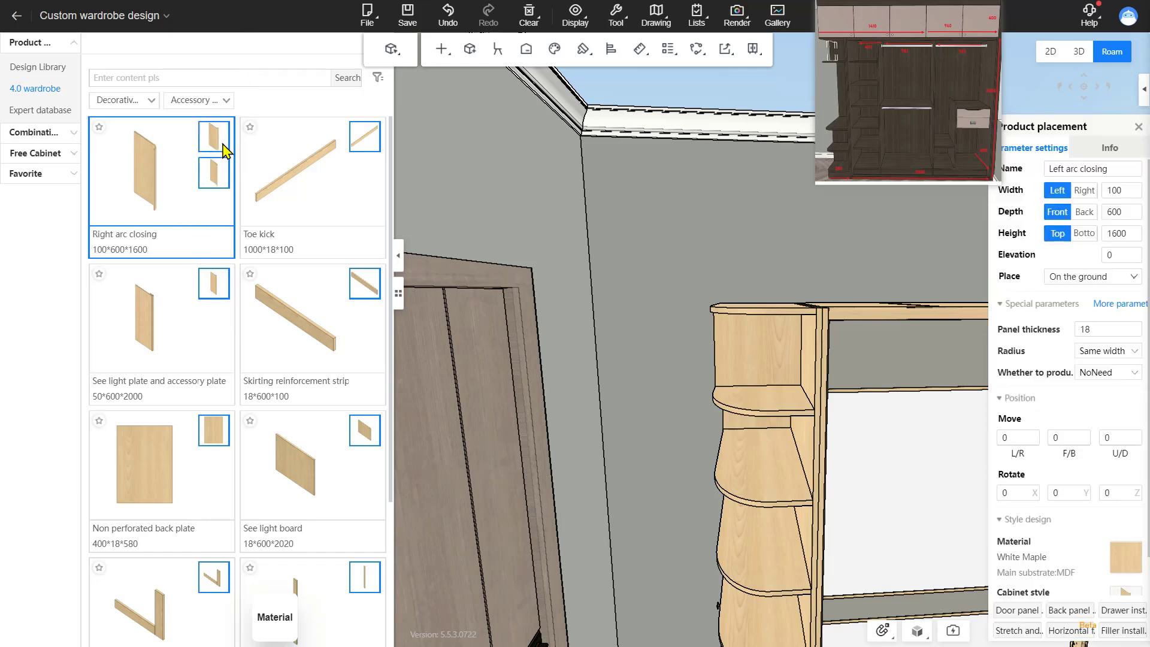
pyautogui.moveTo(225, 150)
pyautogui.click(150, 188)
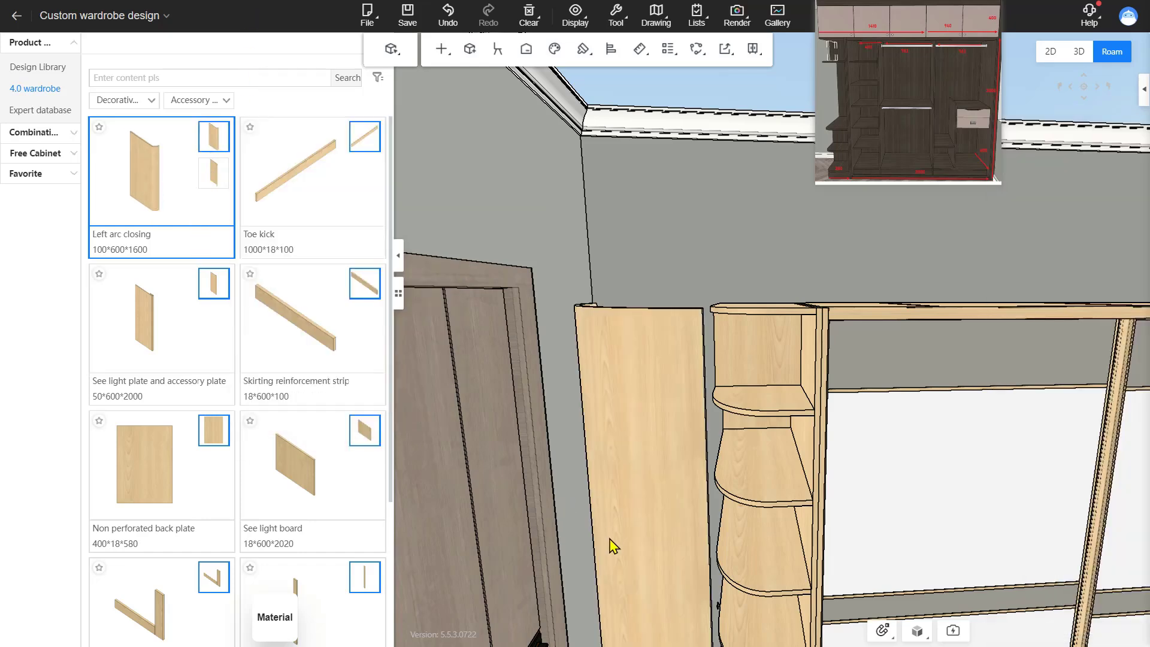
pyautogui.click(636, 531)
pyautogui.moveTo(666, 308); pyautogui.dragTo(690, 403, button='right')
pyautogui.moveTo(691, 403); pyautogui.dragTo(716, 344, button='middle')
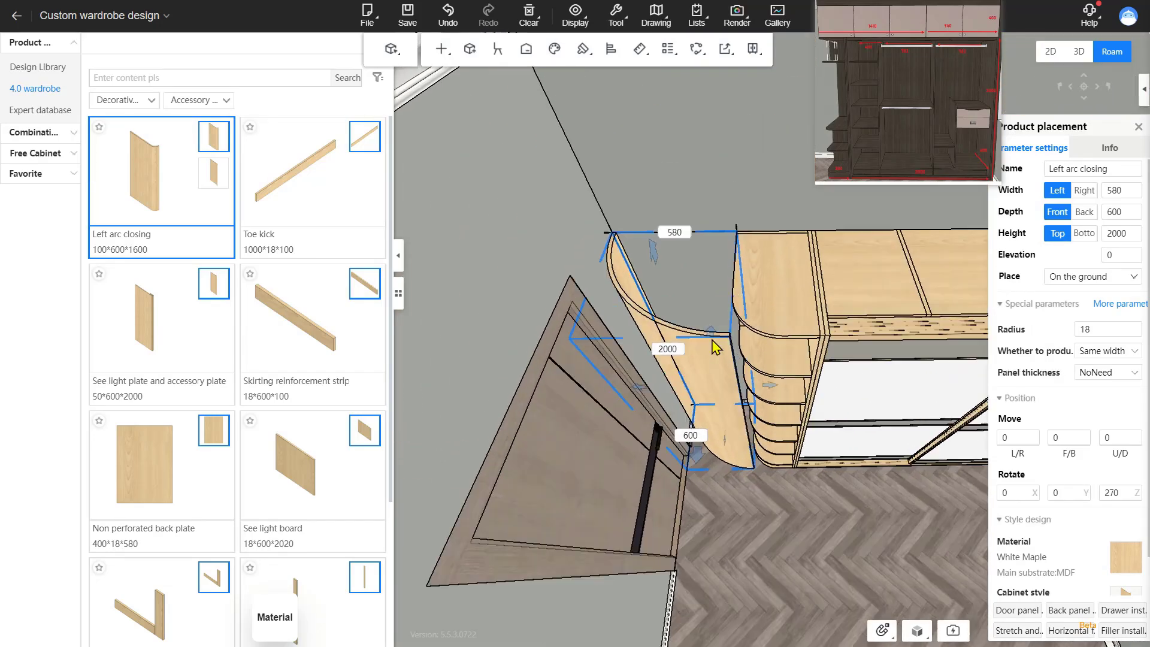
pyautogui.moveTo(706, 477); pyautogui.dragTo(707, 469, button='middle')
pyautogui.moveTo(707, 470); pyautogui.dragTo(708, 446, button='right')
# Set the arc closing panel's width to 350 and its height to 18, with Bottom as the height direction
pyautogui.click(780, 350)
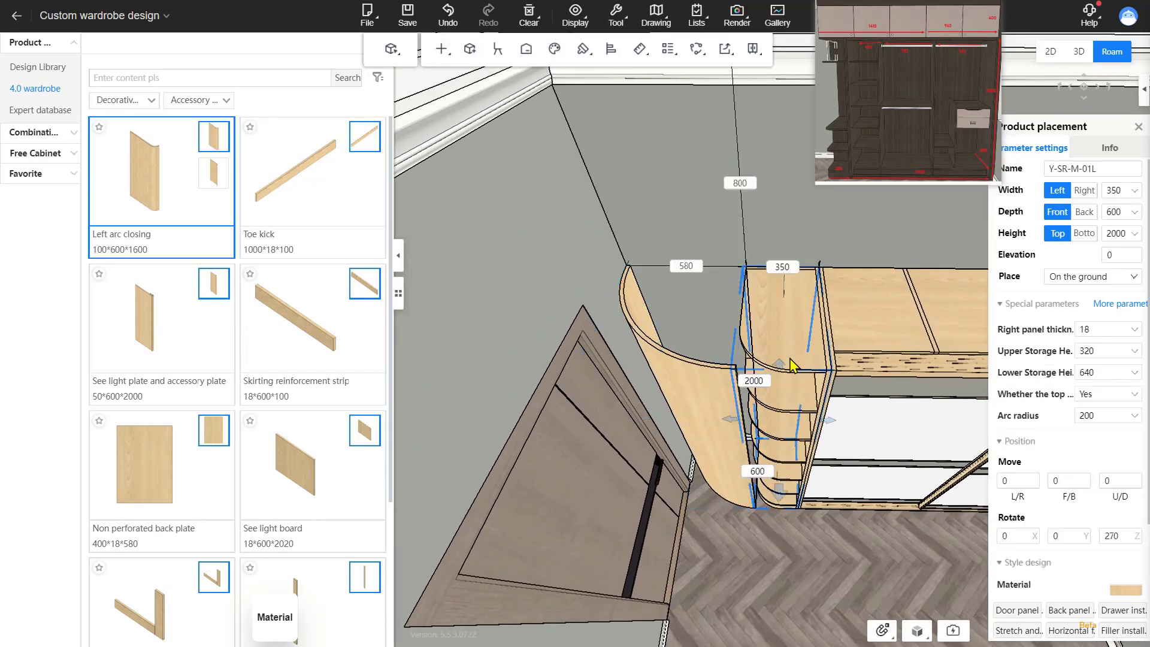
pyautogui.click(713, 376)
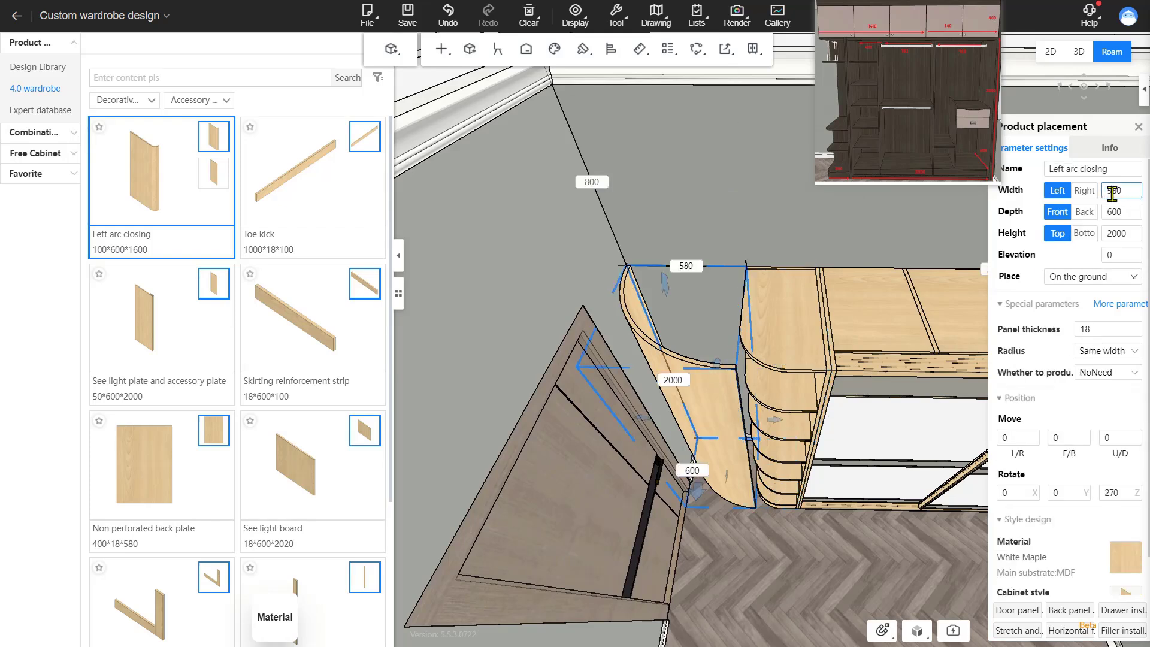
pyautogui.click(1121, 212)
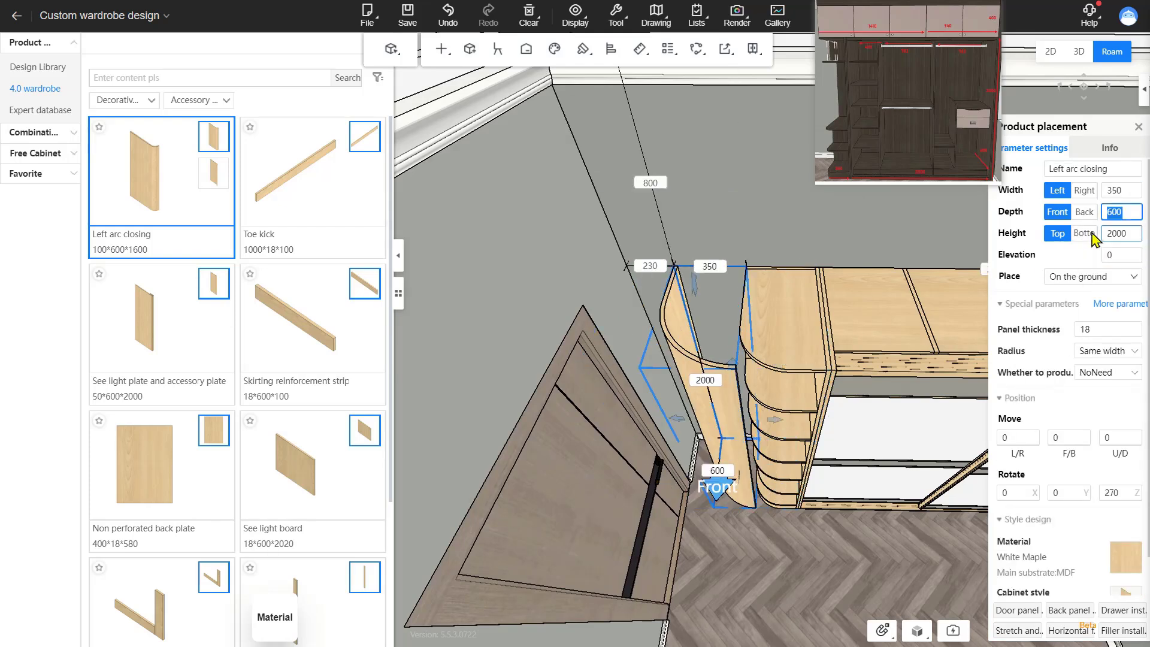
pyautogui.click(1084, 233)
pyautogui.click(1120, 235)
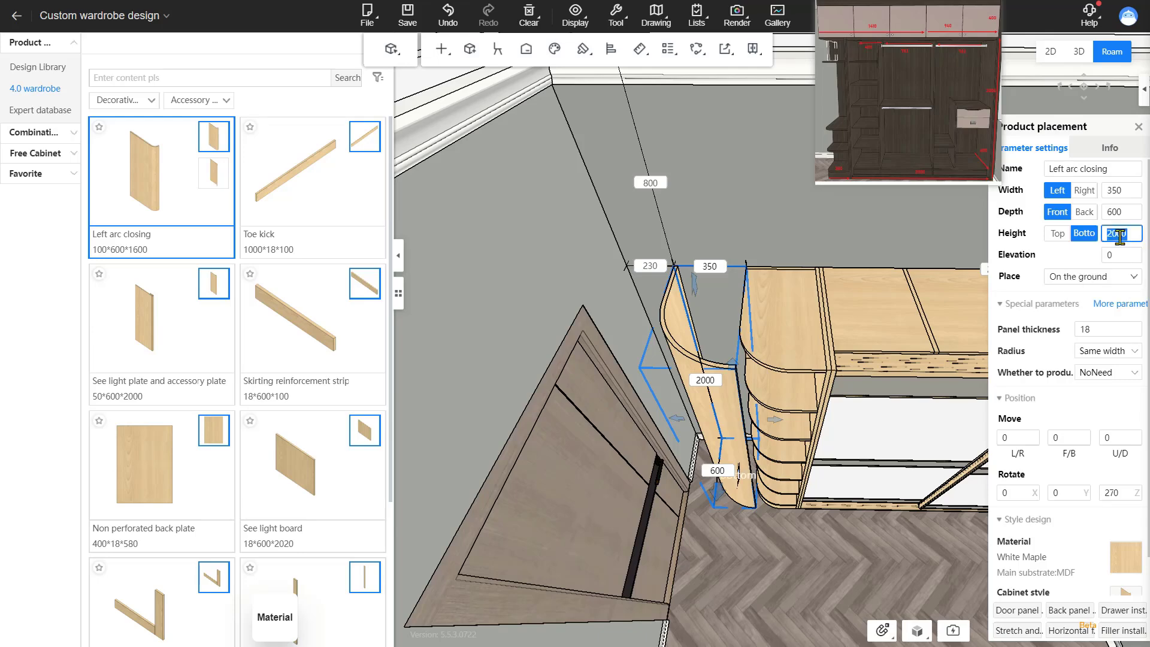
pyautogui.press('Return')
pyautogui.moveTo(721, 323); pyautogui.dragTo(749, 221, button='right')
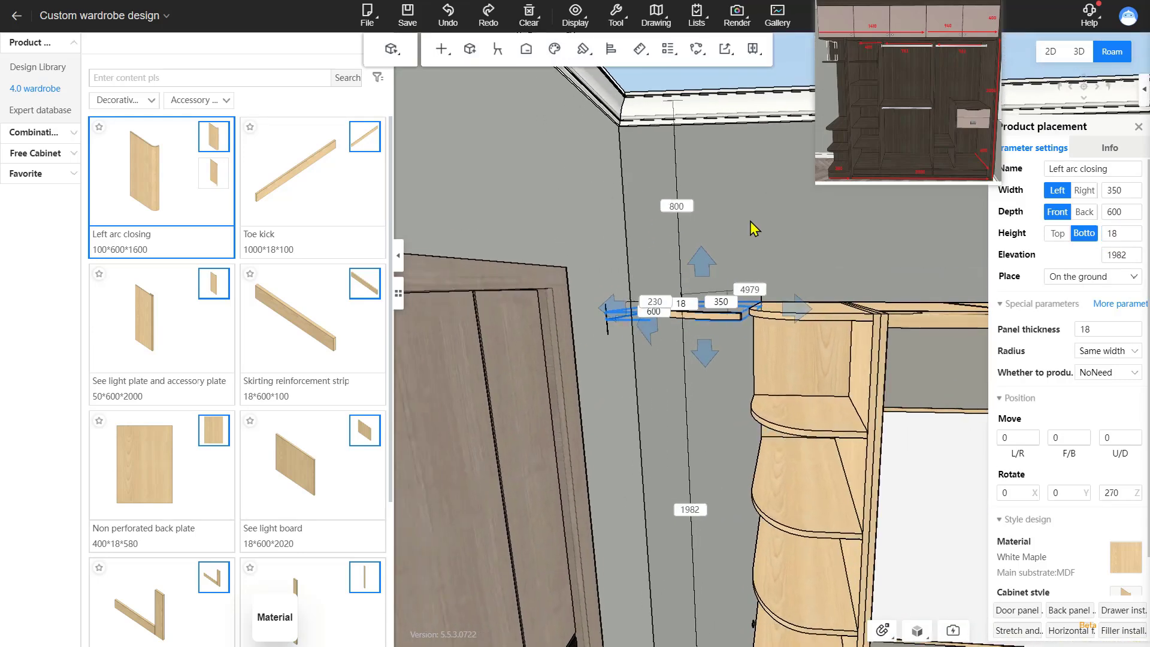
# Set the arc closing panel's elevation to 2000 and shift it 350 along L/R onto the arc cabinet
pyautogui.click(847, 318)
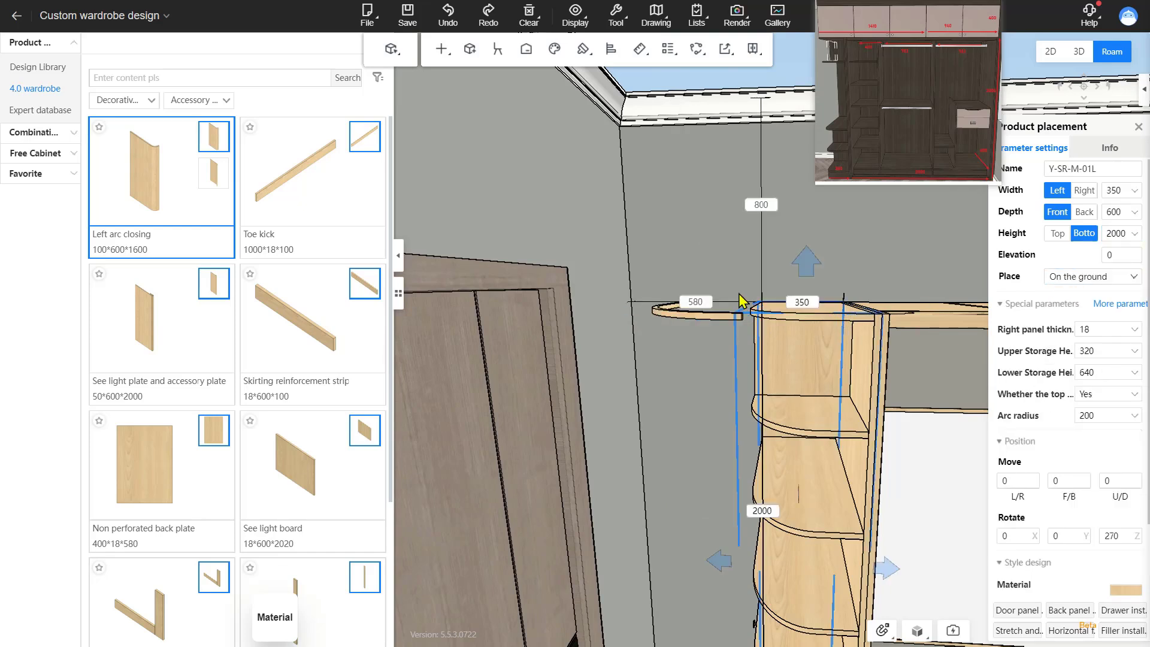
pyautogui.click(706, 318)
pyautogui.click(1115, 255)
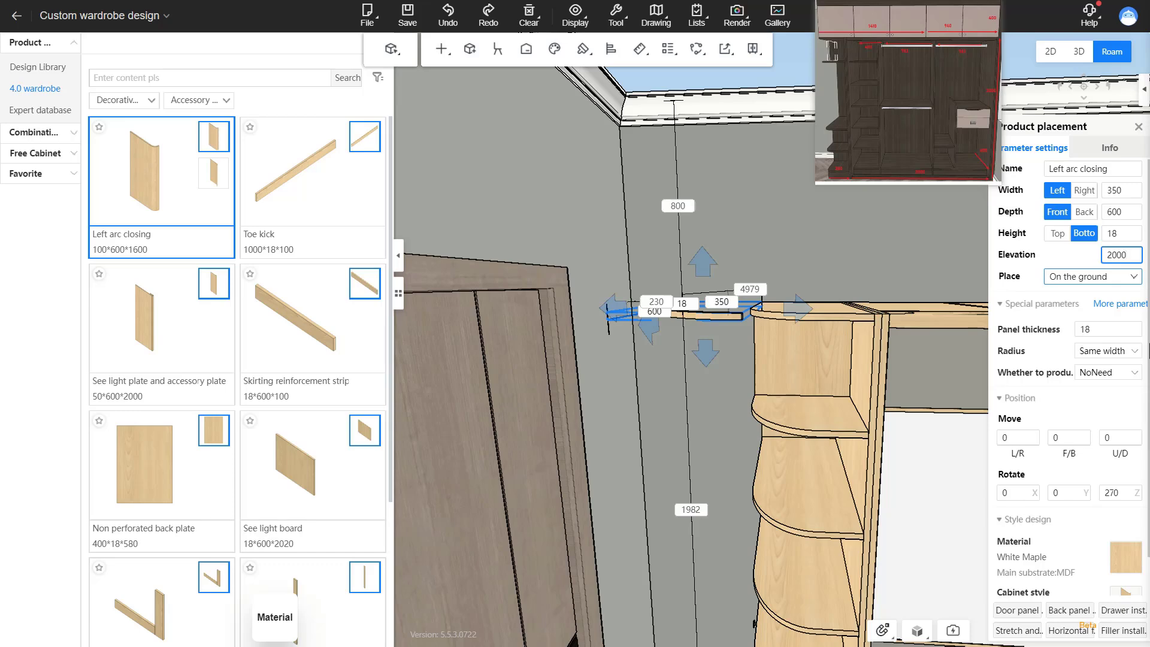
pyautogui.write('2000')
pyautogui.press('Return')
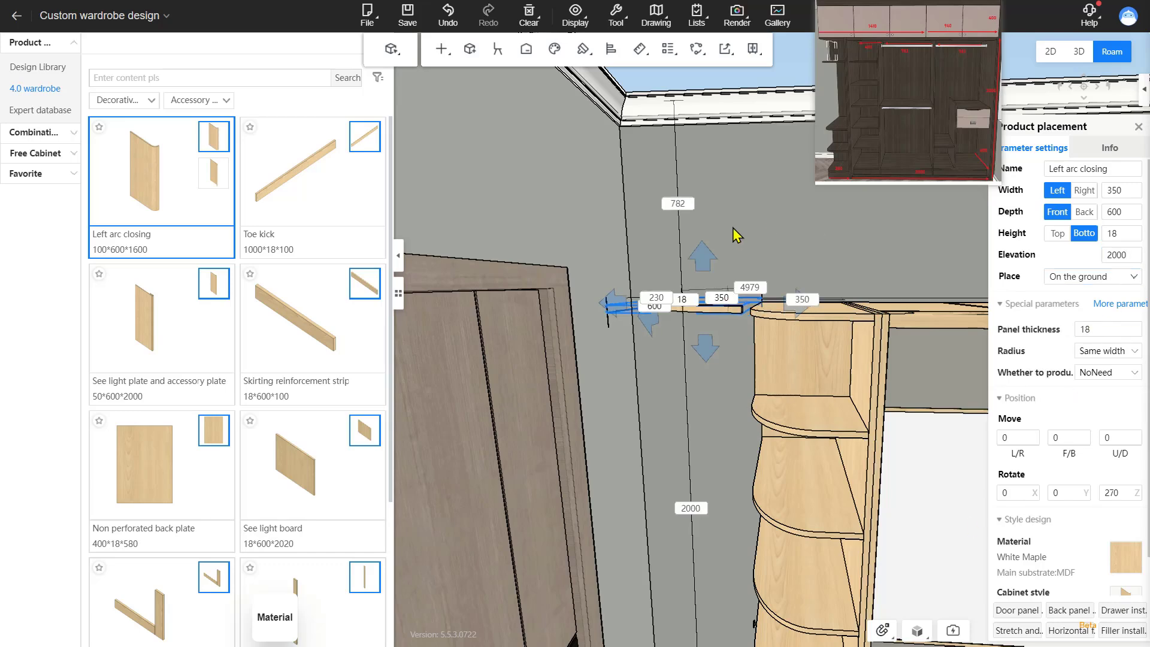
pyautogui.moveTo(732, 228); pyautogui.dragTo(777, 319)
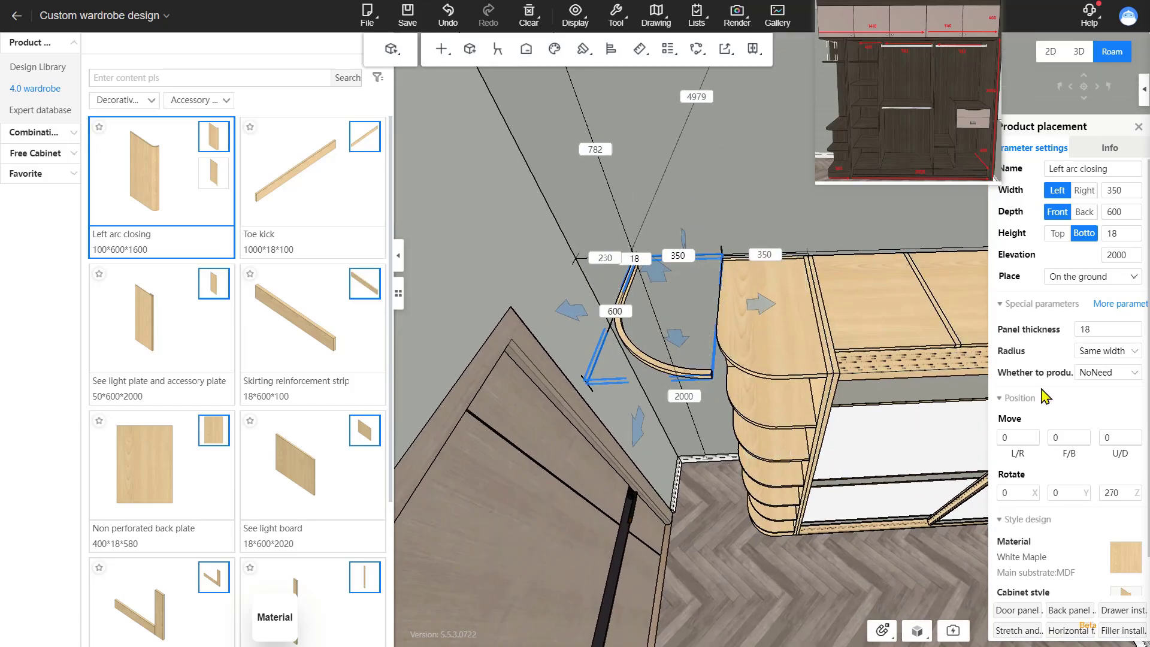
pyautogui.click(1020, 442)
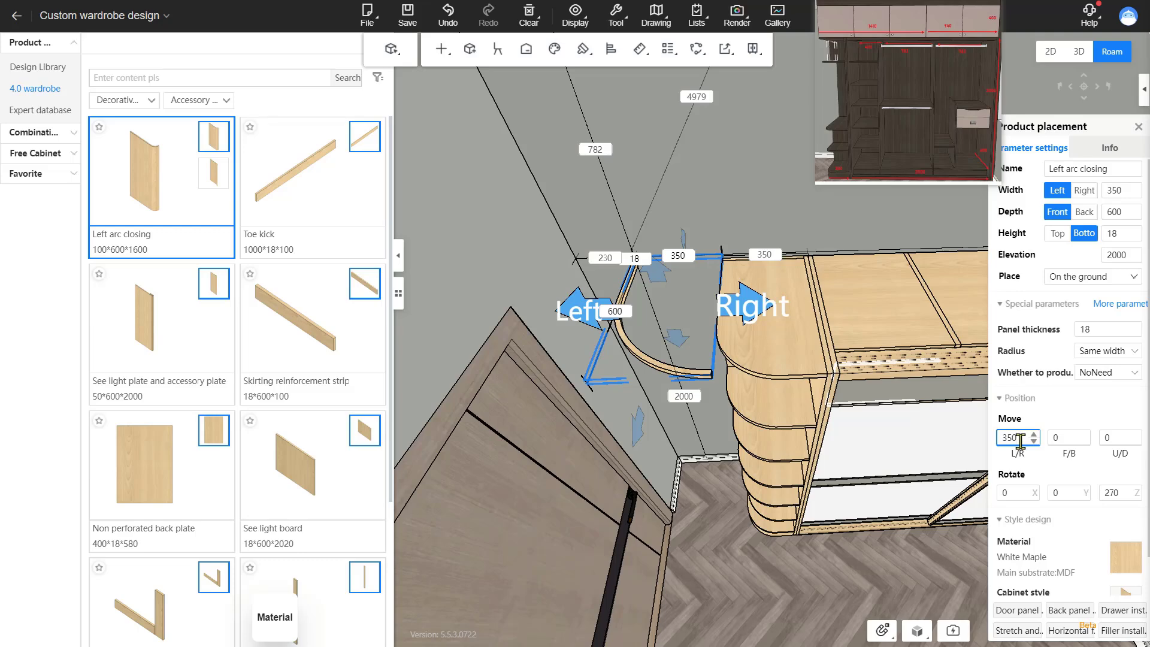
pyautogui.press('Return')
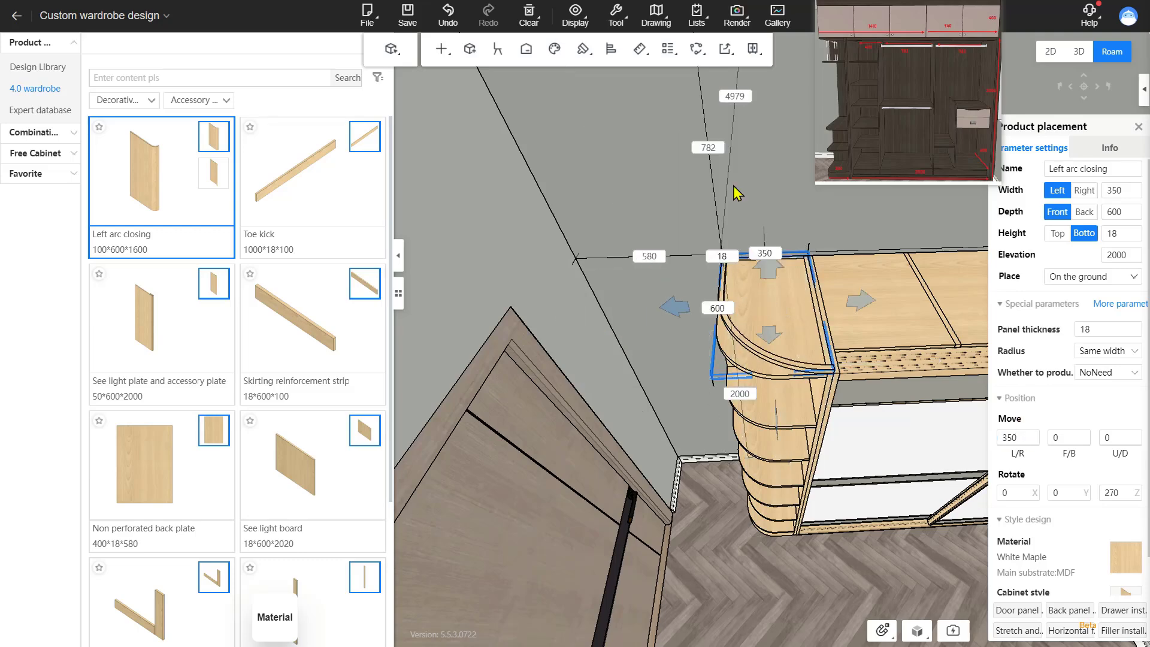
# Try a radius of 100 on the arc closing panel and set it to 200
pyautogui.scroll(3, 799, 226)
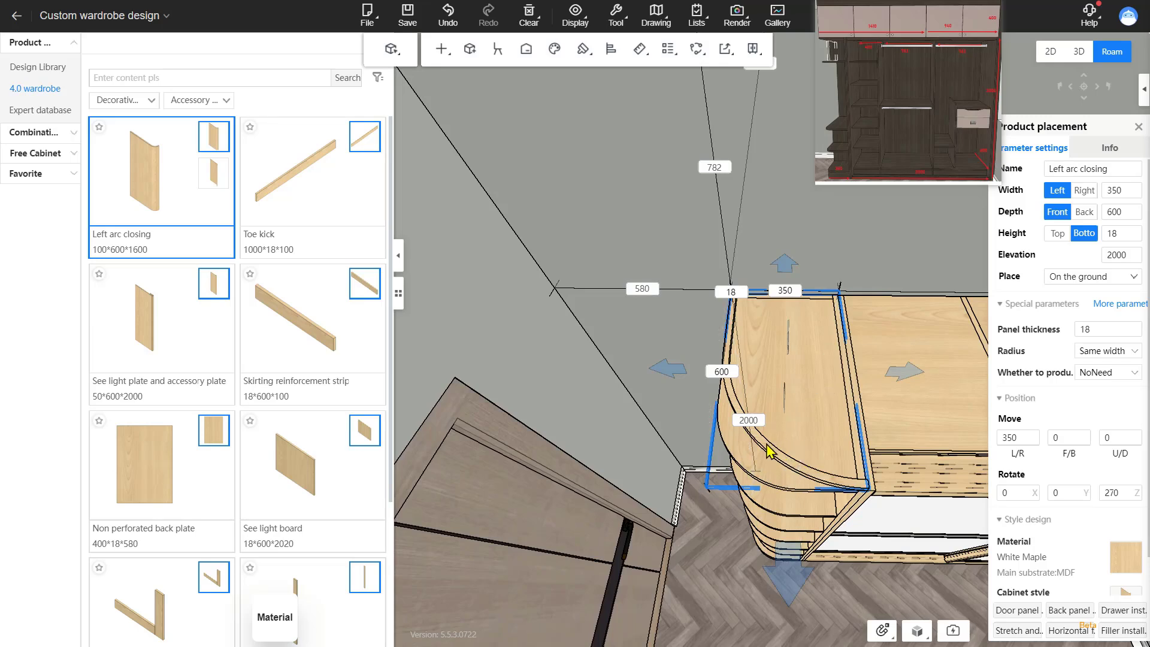
pyautogui.click(1134, 358)
pyautogui.click(1117, 398)
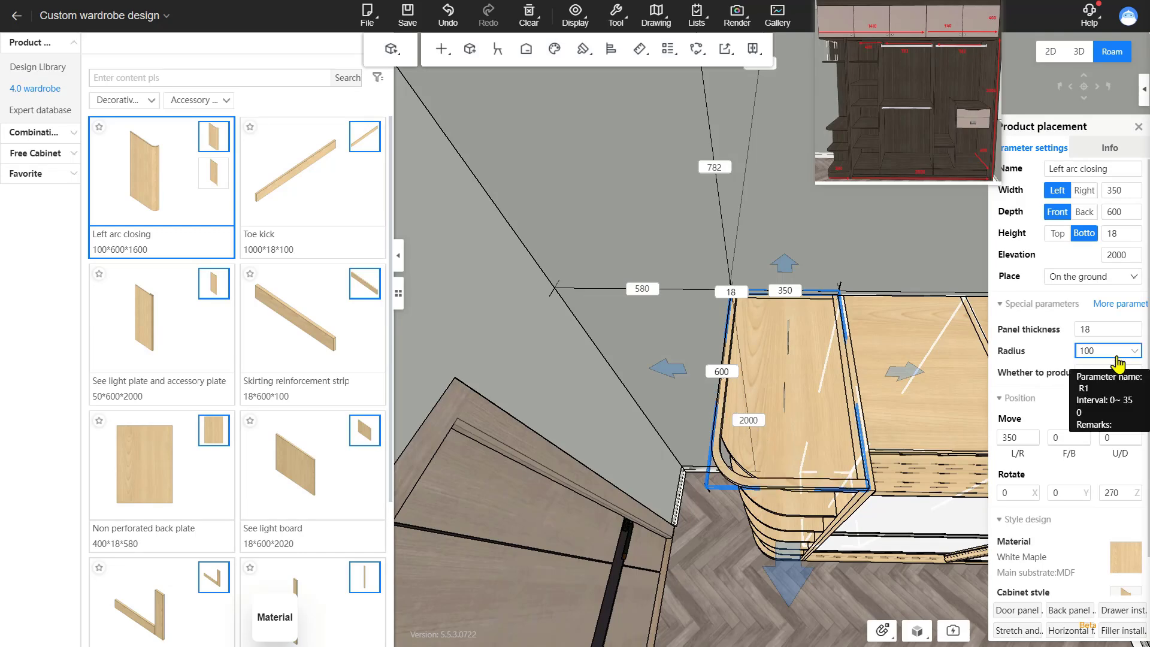
pyautogui.doubleClick(1103, 352)
pyautogui.write('20')
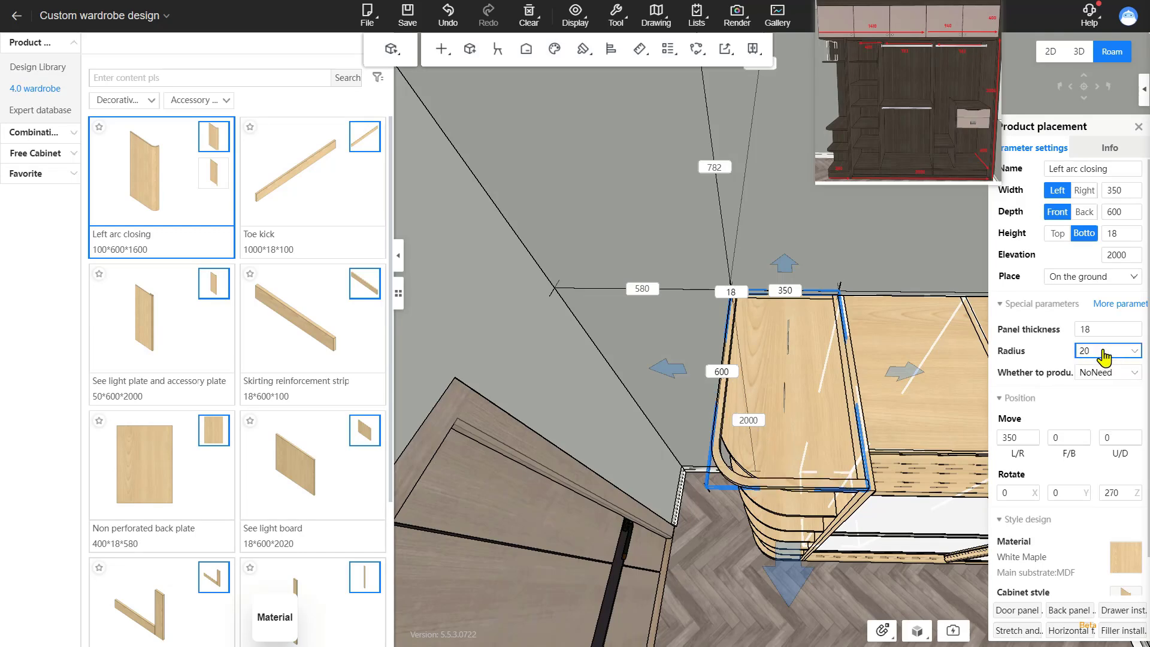
pyautogui.write('0')
pyautogui.press('Return')
pyautogui.moveTo(944, 389); pyautogui.dragTo(770, 504)
pyautogui.click(772, 493)
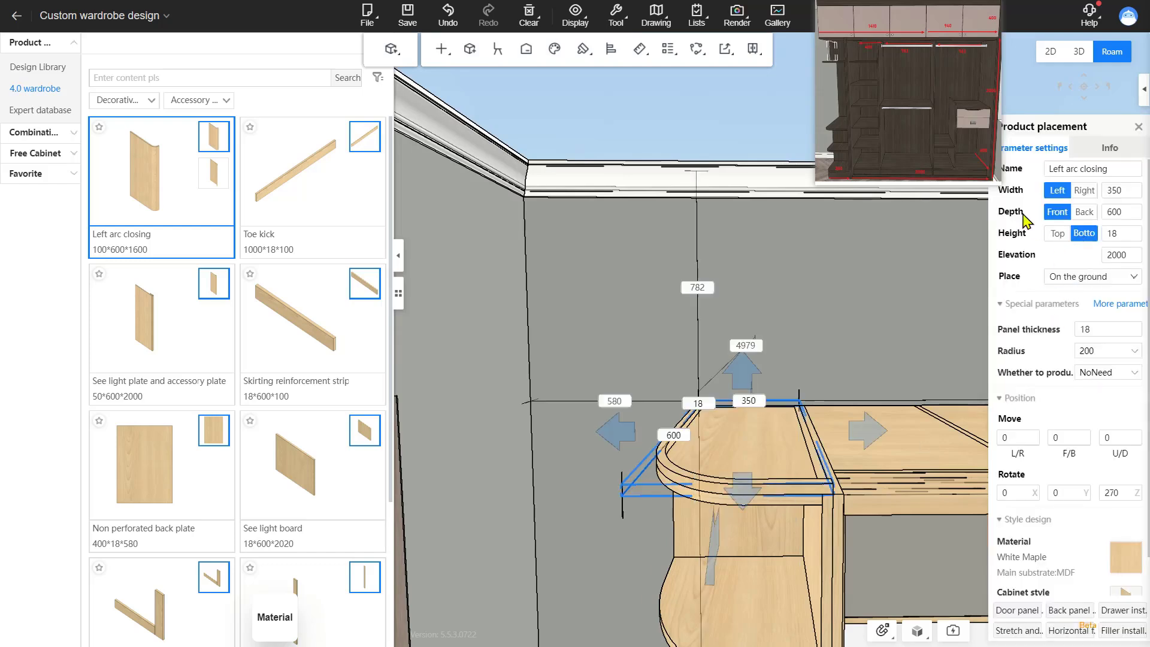
# Extend the arc closing panel upward by setting its height to 100 with Top as the height direction
pyautogui.click(1059, 235)
pyautogui.doubleClick(1116, 233)
pyautogui.write('100')
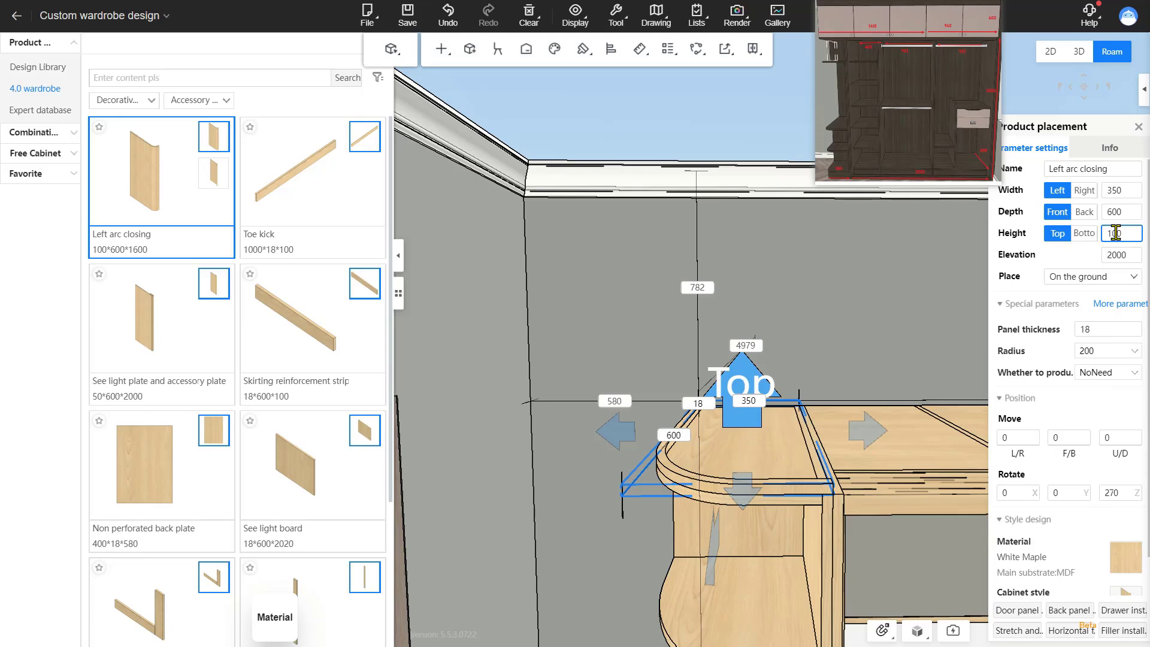
pyautogui.press('Return')
pyautogui.moveTo(804, 372); pyautogui.dragTo(820, 308)
pyautogui.scroll(-3, 832, 309)
pyautogui.moveTo(745, 319); pyautogui.dragTo(781, 282)
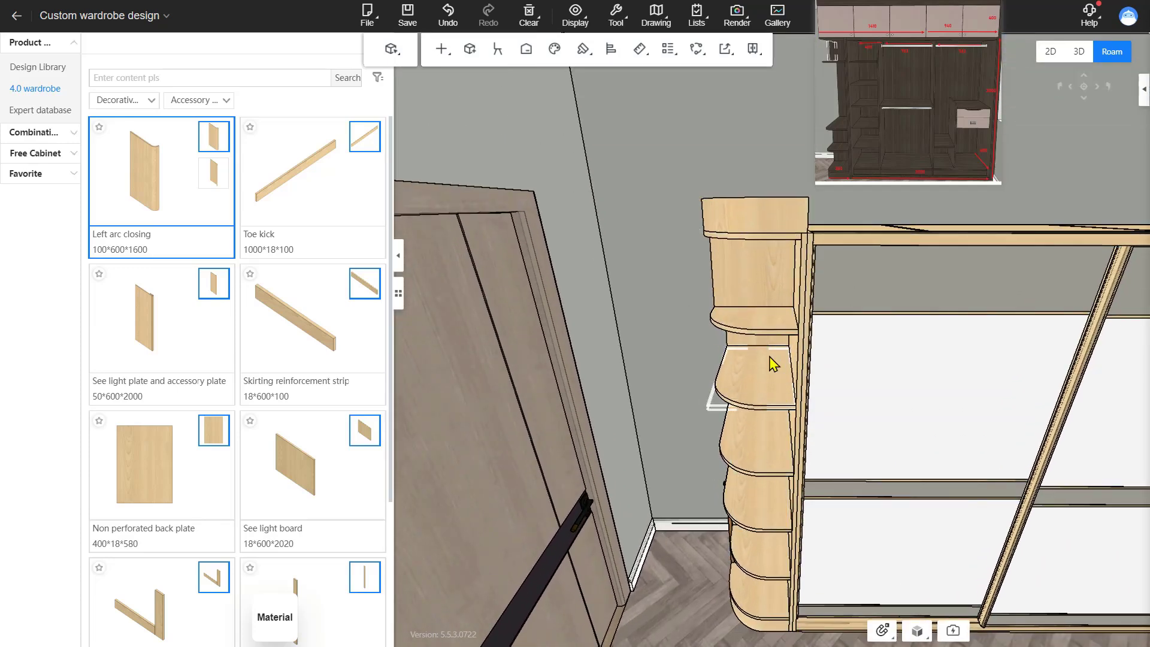
# Delete the arc closing panel and make the arc cabinet's top panel square by turning off its rounded top option
pyautogui.click(771, 229)
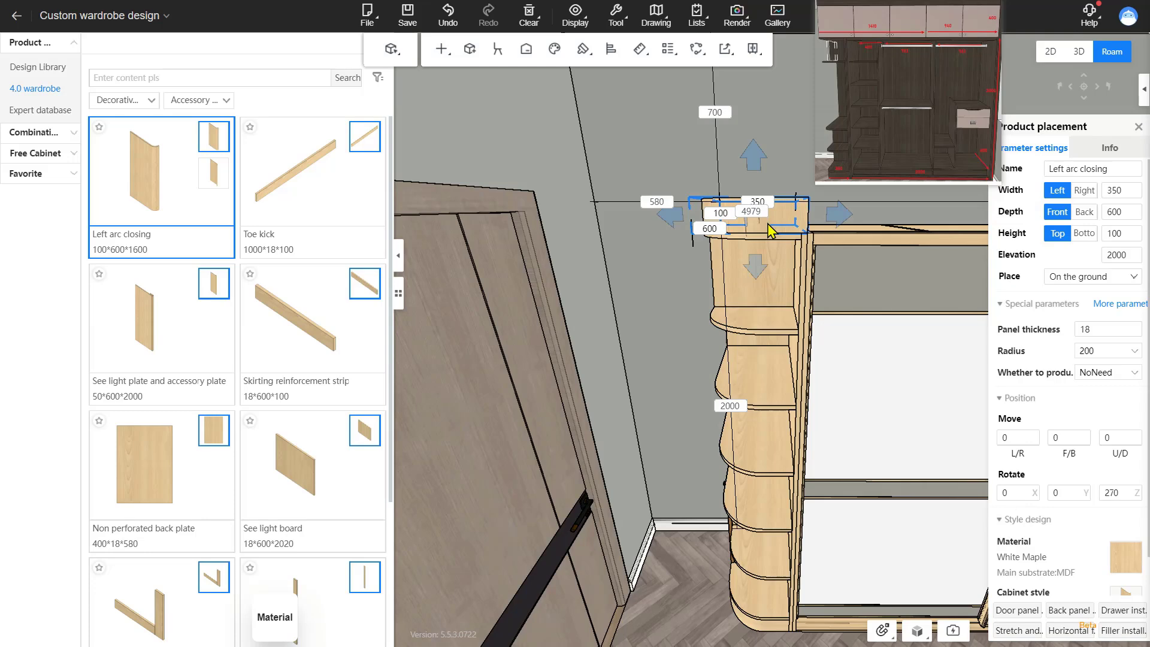
pyautogui.press('Delete')
pyautogui.click(770, 231)
pyautogui.moveTo(732, 215); pyautogui.dragTo(811, 305)
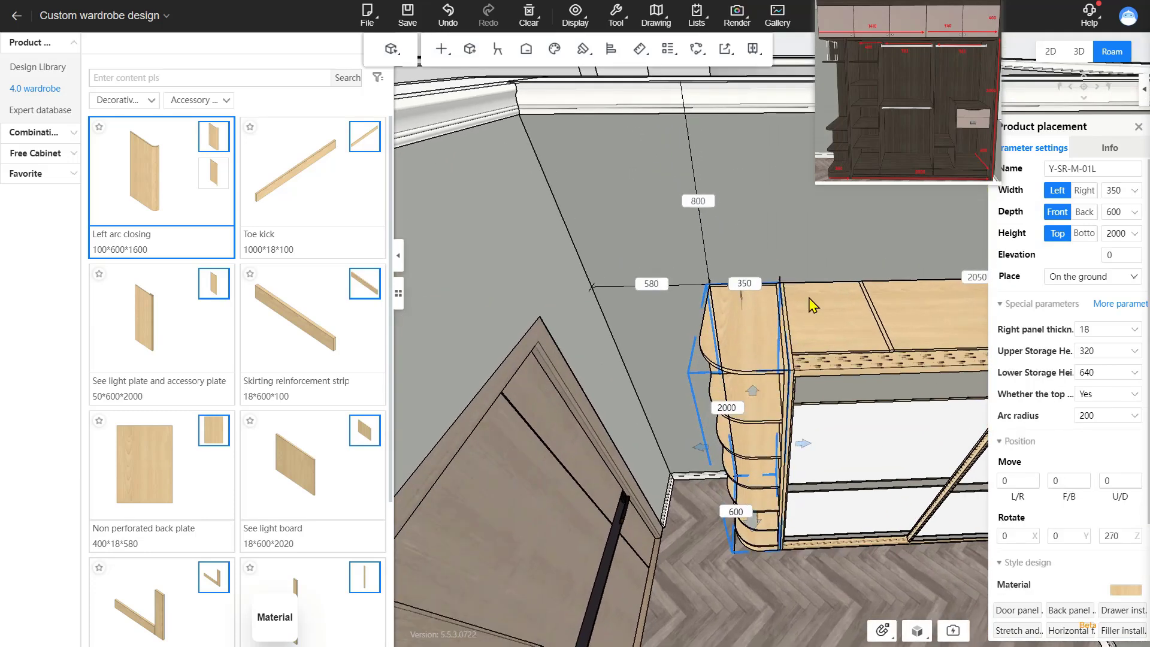
pyautogui.click(1100, 394)
pyautogui.click(1096, 430)
pyautogui.moveTo(756, 242); pyautogui.dragTo(741, 117)
pyautogui.click(781, 337)
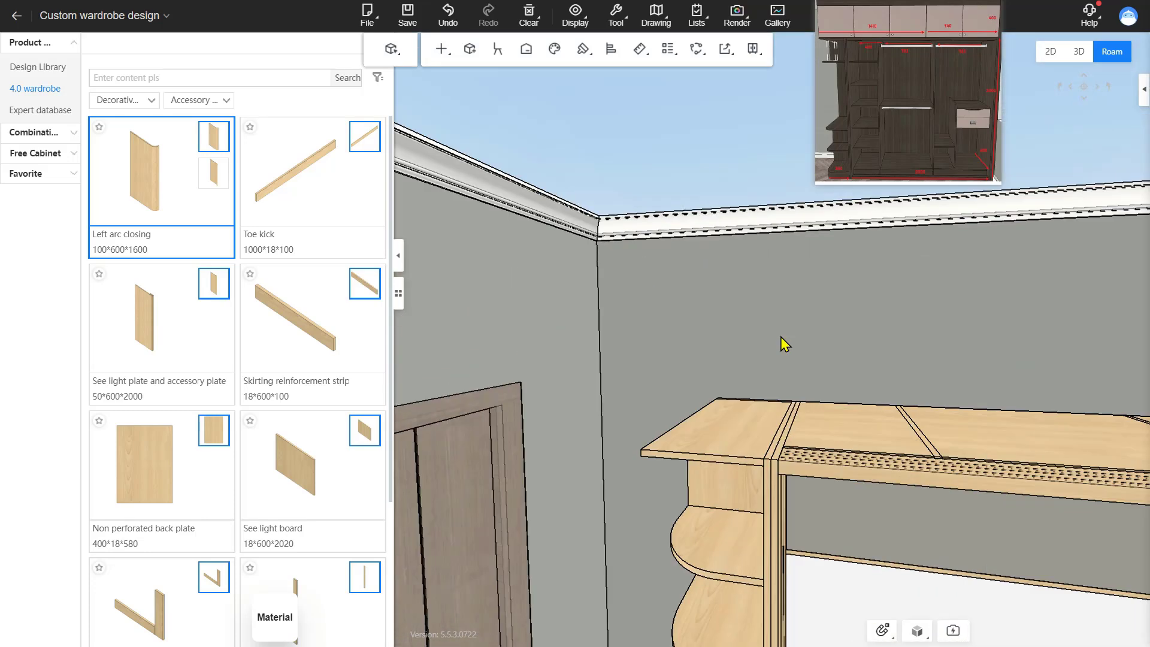
pyautogui.moveTo(781, 336); pyautogui.dragTo(801, 357)
pyautogui.scroll(-3, 836, 363)
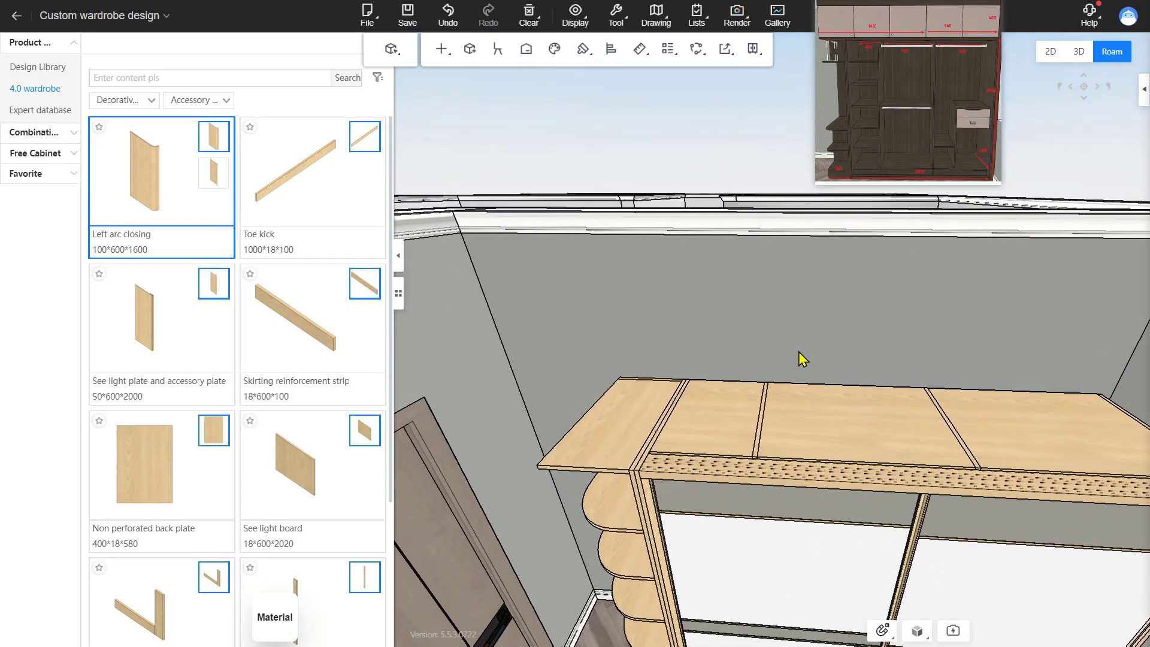
# Find the top cabinets with doors in the library and place the two-door Y-DMB on top of the sliding door wardrobe
pyautogui.click(149, 105)
pyautogui.click(144, 159)
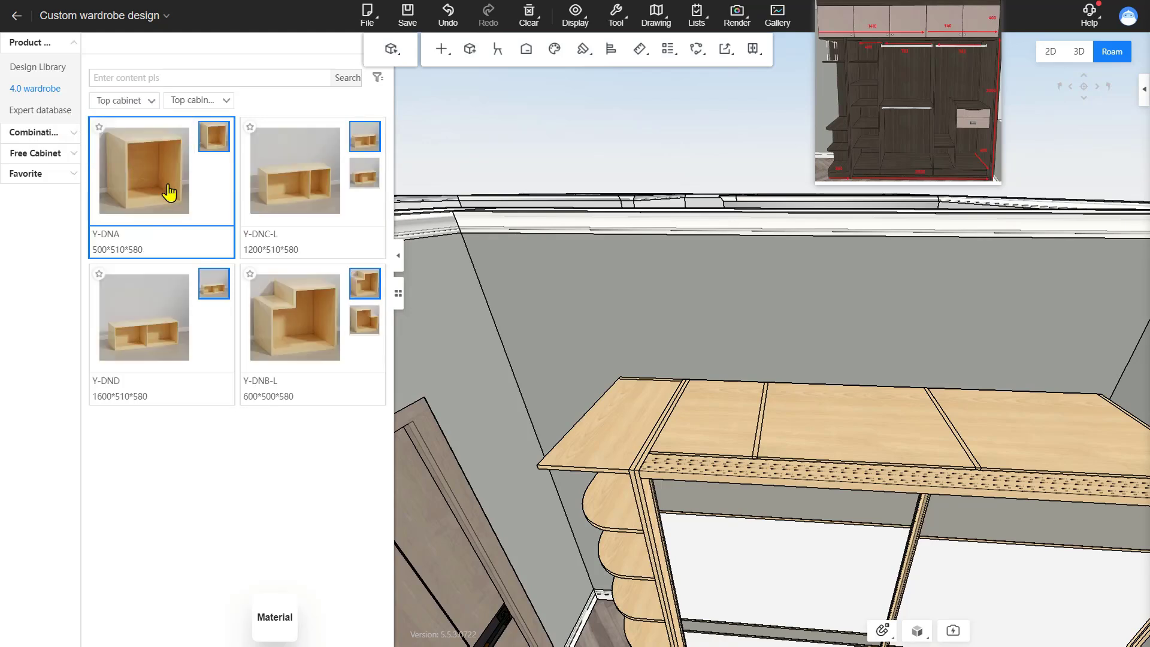
pyautogui.click(197, 100)
pyautogui.click(261, 148)
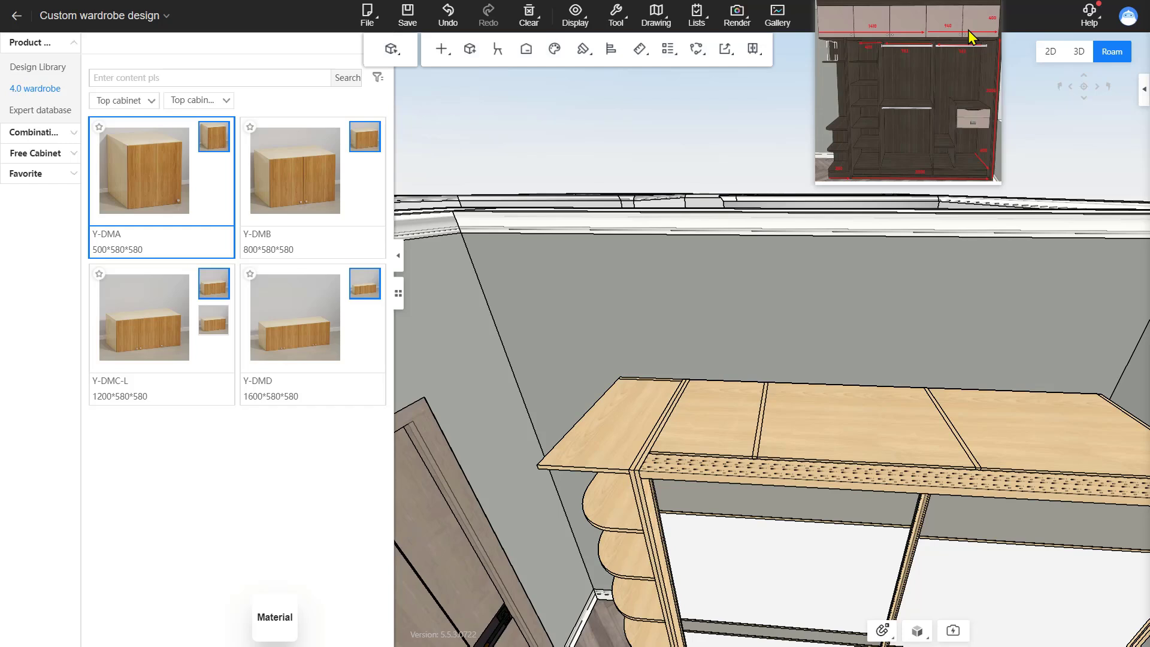
pyautogui.click(315, 198)
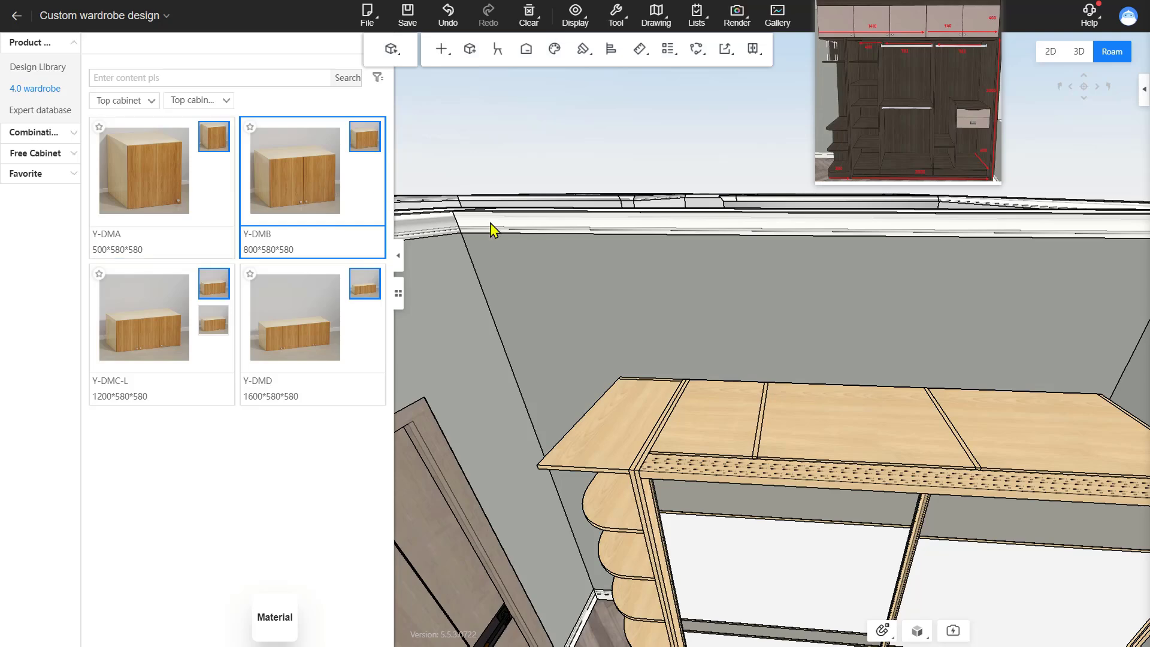
pyautogui.click(1033, 366)
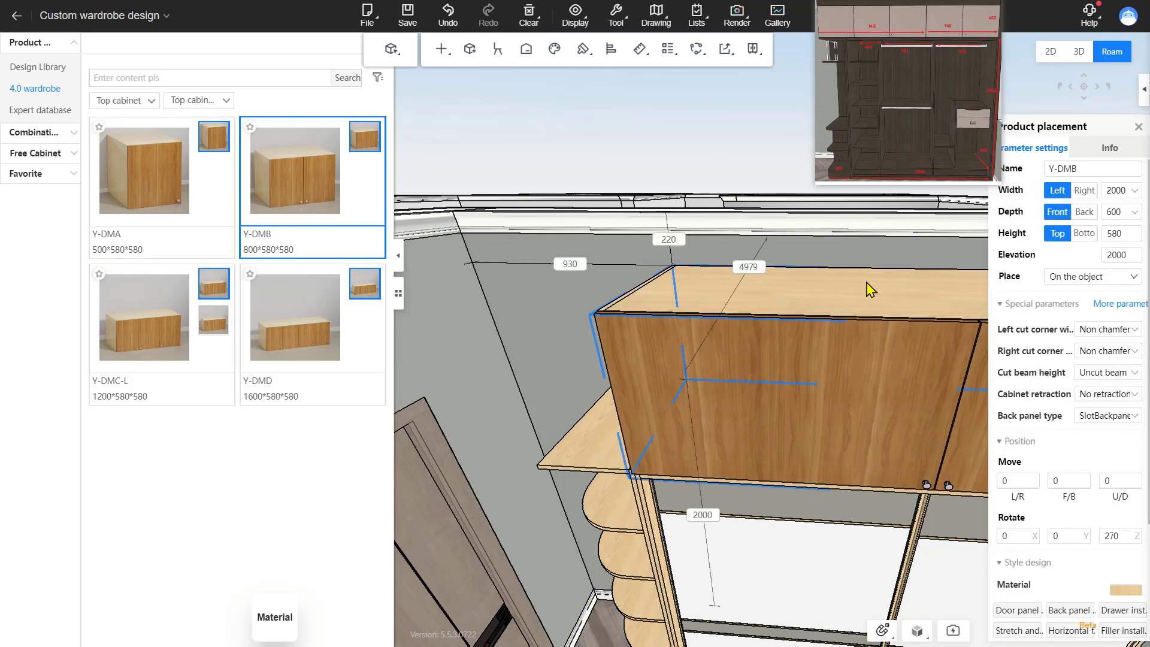
# Set the width of the two-door top cabinet above the wardrobe to 940, keeping Left as the width direction
pyautogui.click(798, 303)
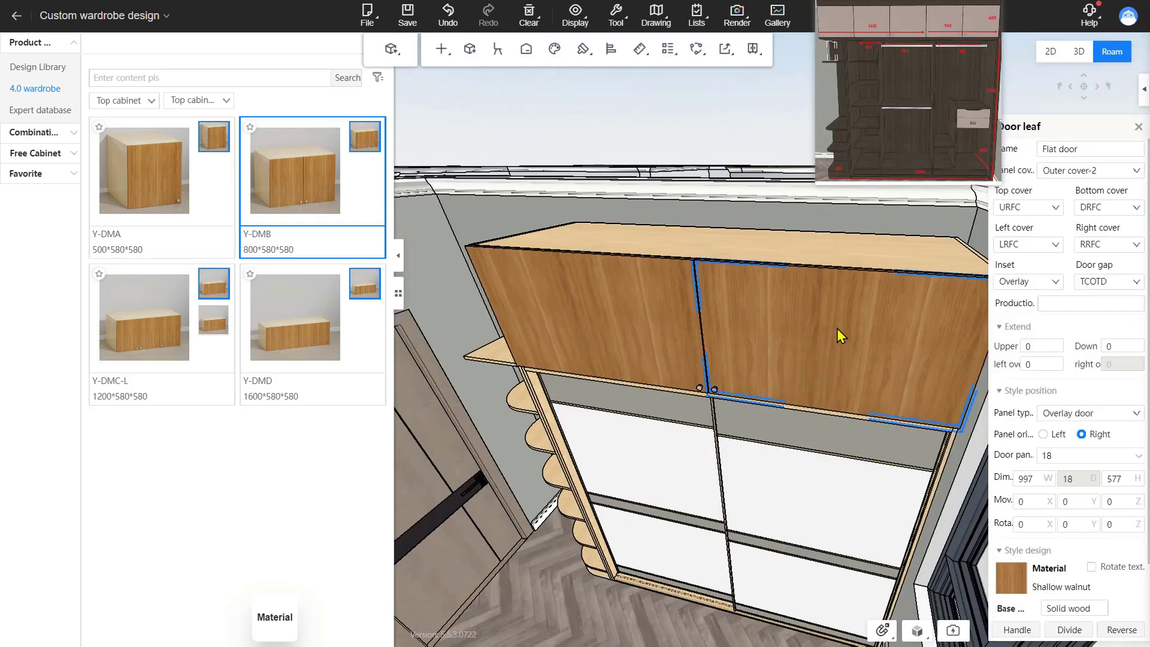
pyautogui.click(836, 328)
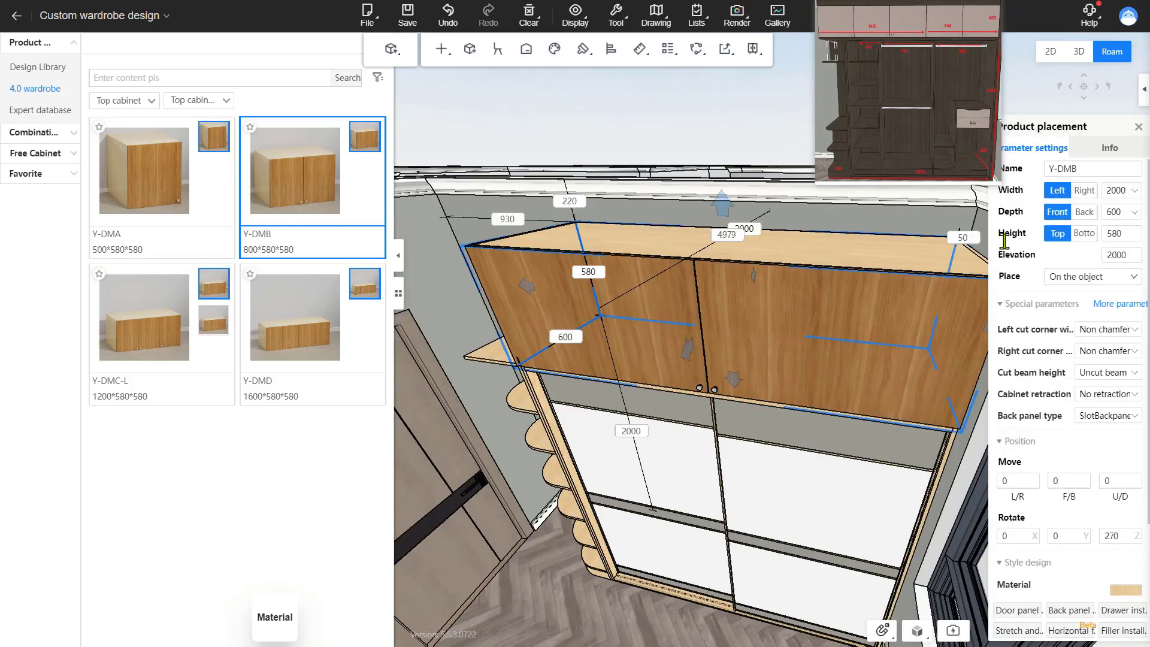
pyautogui.click(1129, 192)
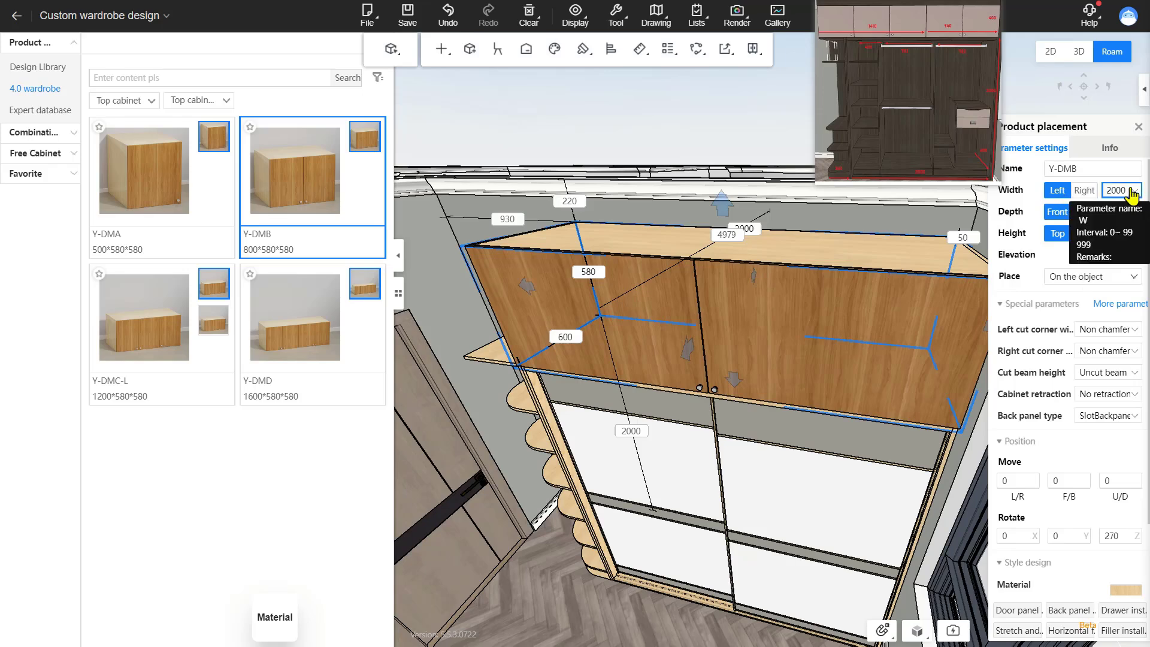
pyautogui.click(1130, 192)
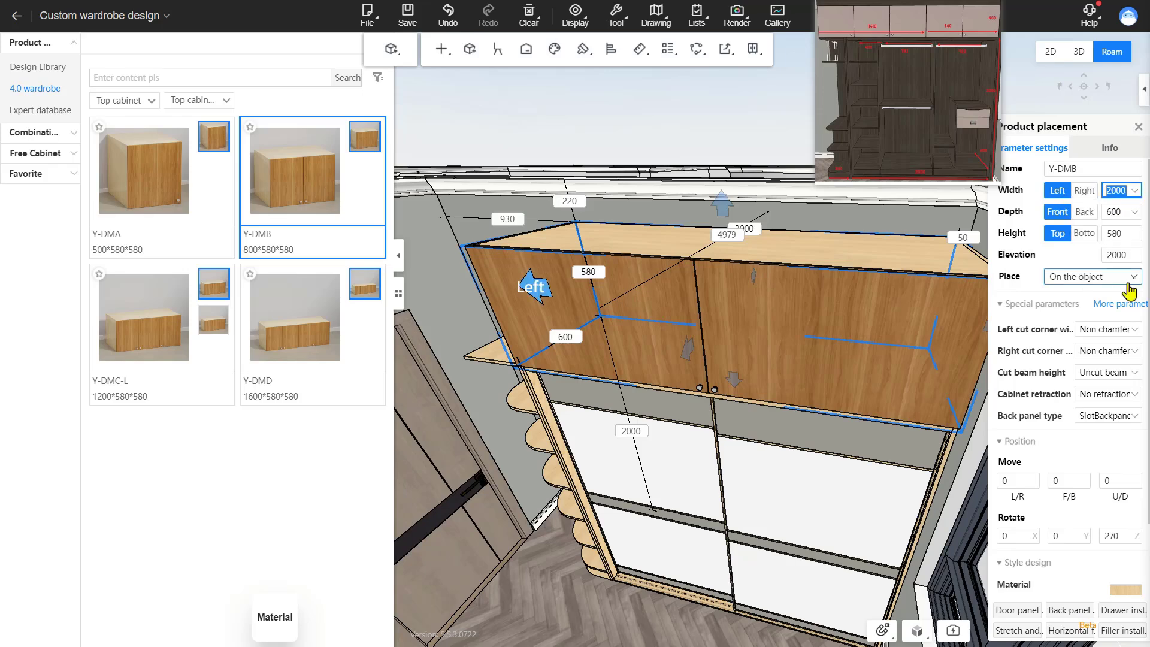
pyautogui.write('940')
pyautogui.press('Return')
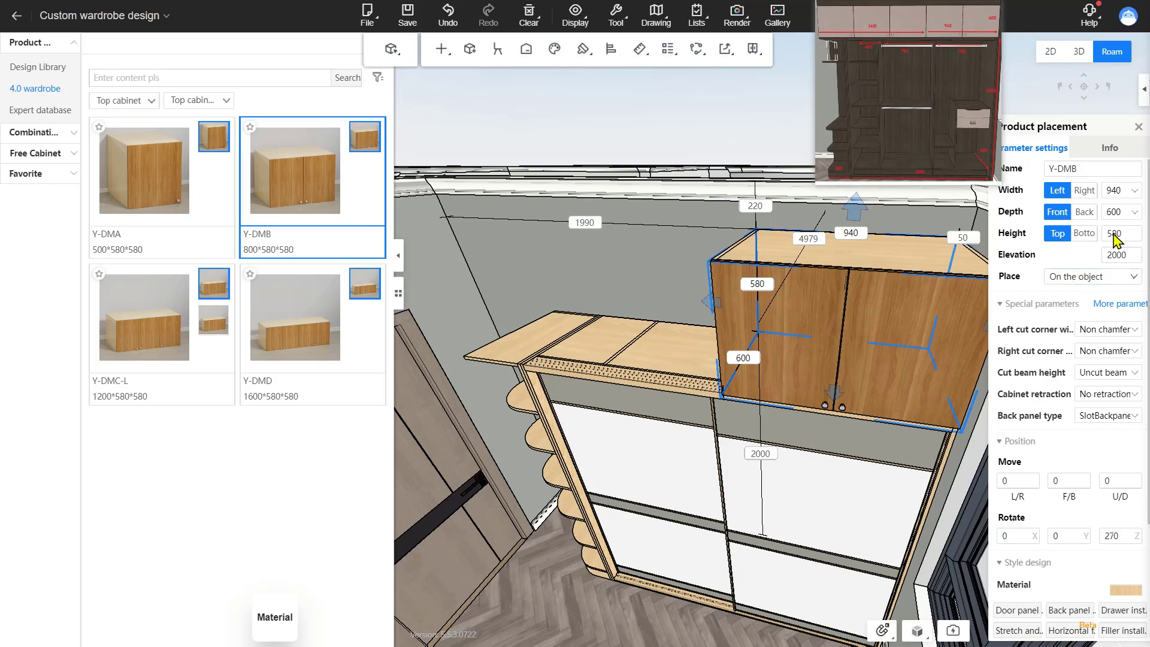
# Set the height of the two-door top cabinet to 400, keeping Top as the height direction
pyautogui.click(1120, 216)
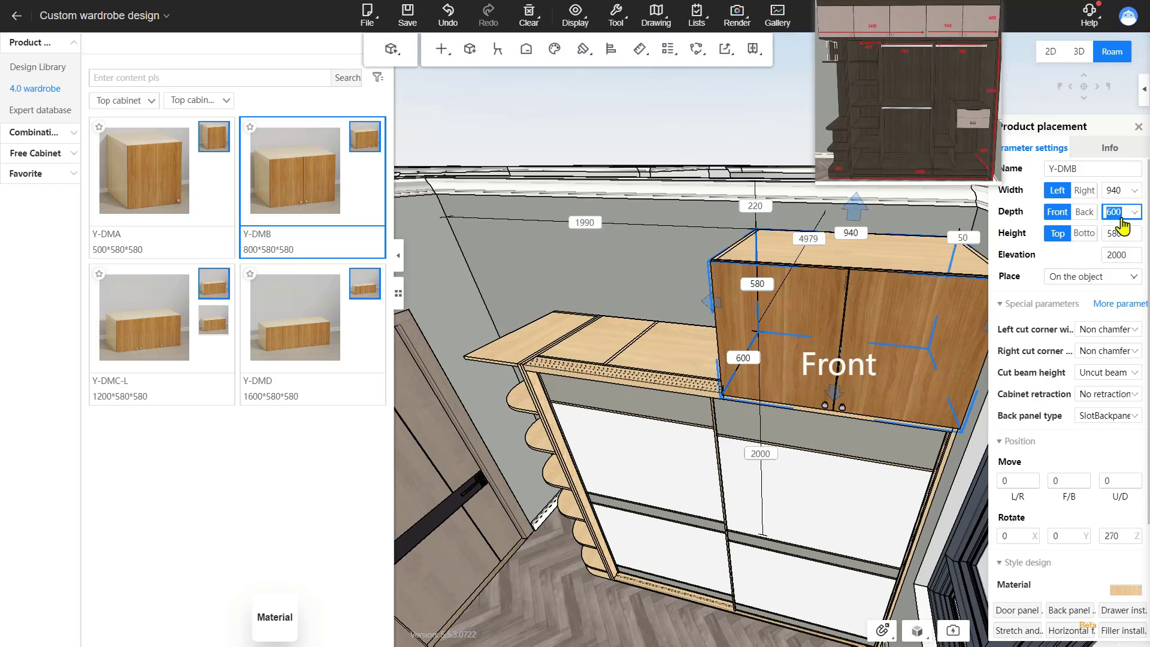
pyautogui.click(1118, 232)
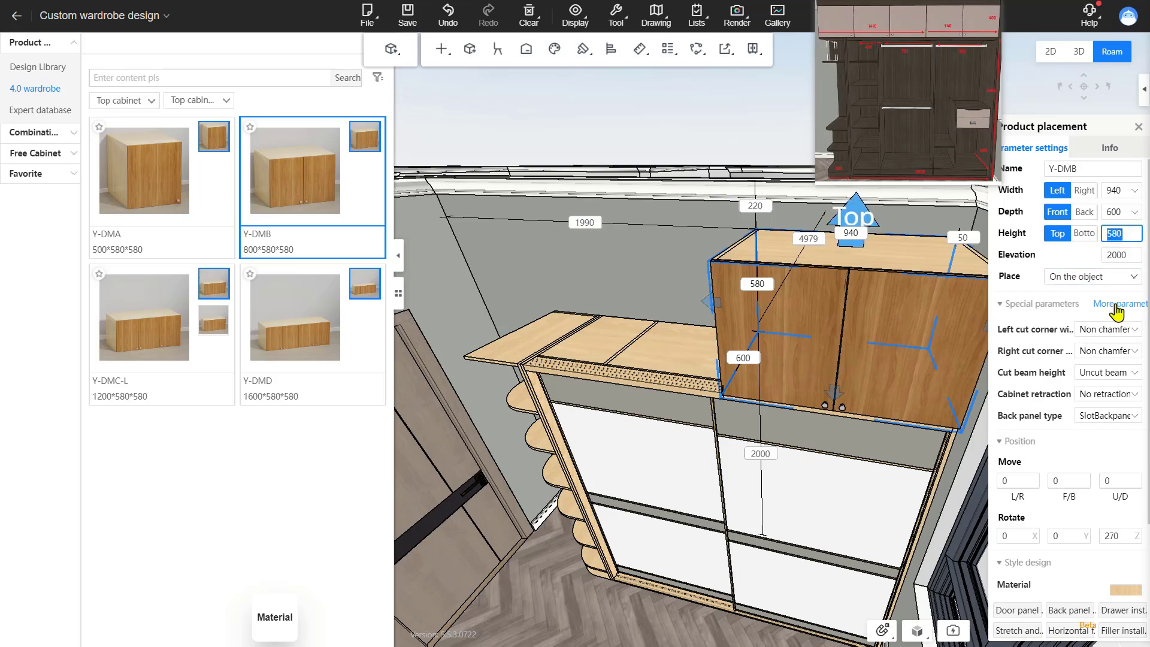
pyautogui.write('400')
pyautogui.press('Return')
# Reduce the depth of the two-door top cabinet by 20 with the expression 600-20
pyautogui.moveTo(911, 353); pyautogui.dragTo(665, 286, button='right')
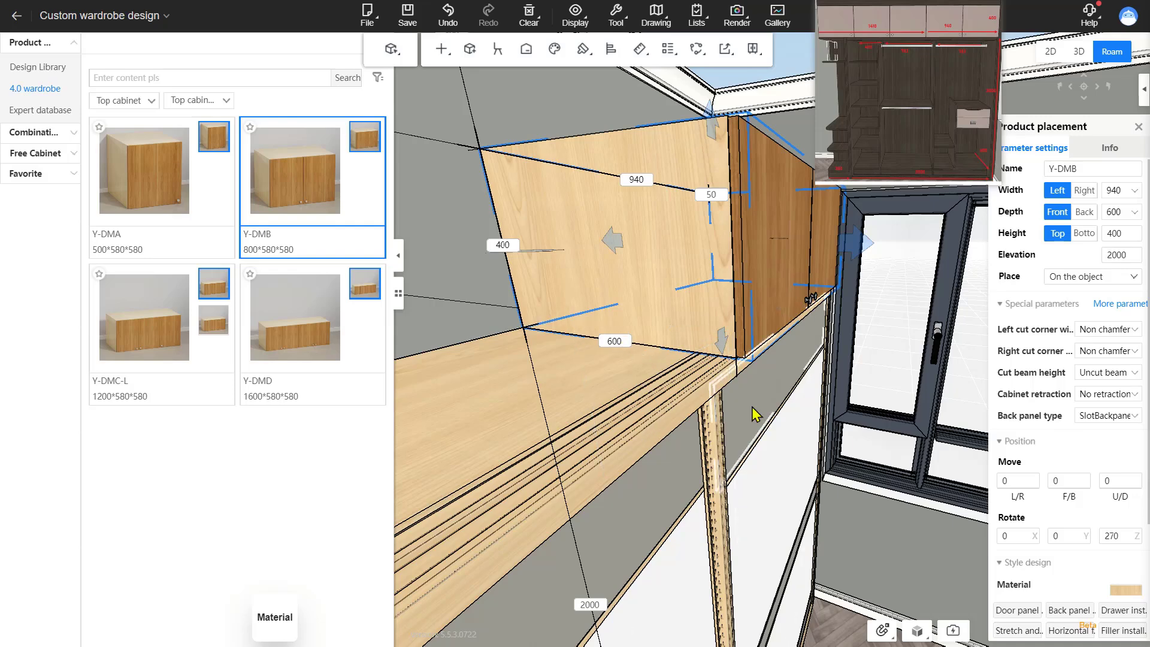
pyautogui.scroll(5, 756, 414)
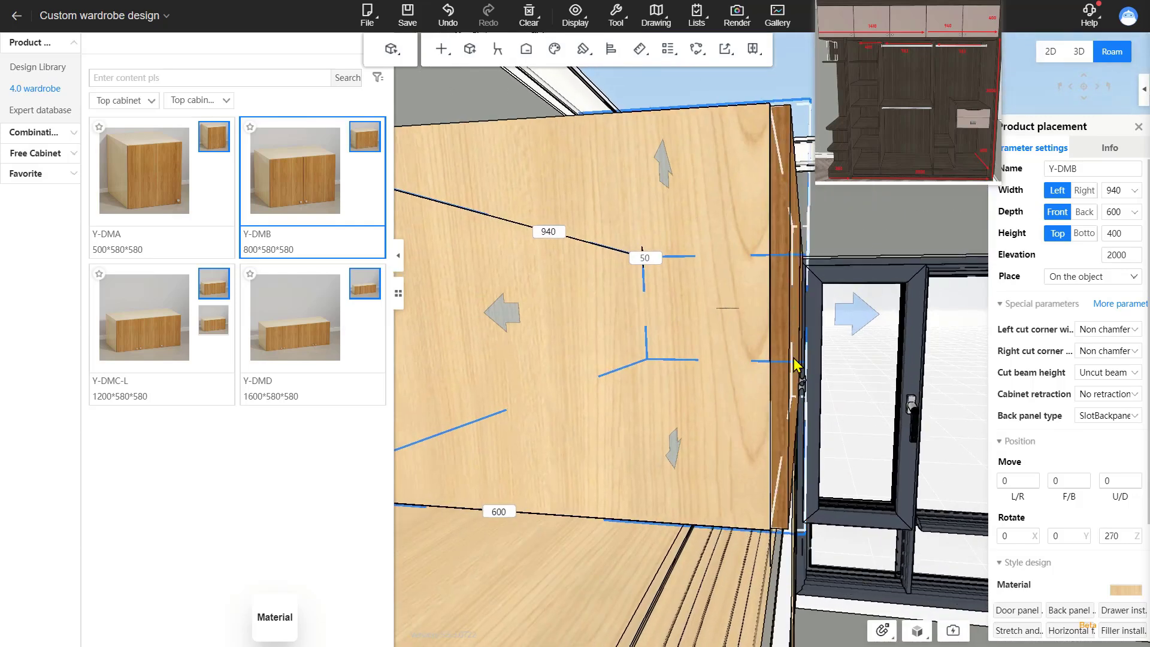
pyautogui.scroll(-3, 793, 364)
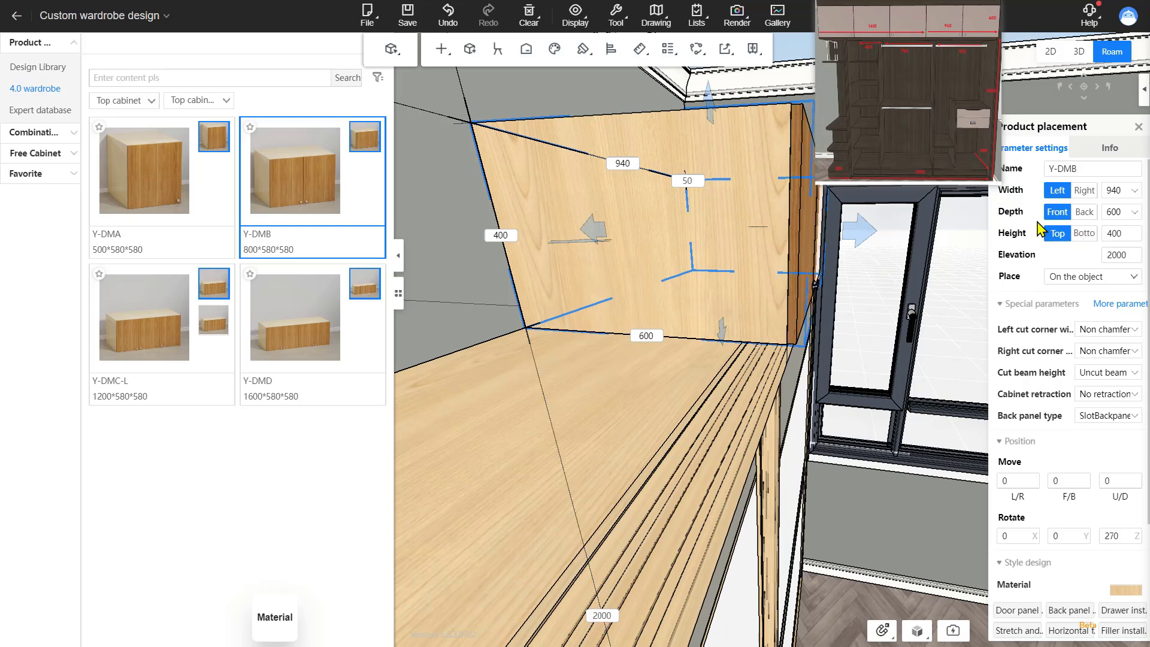
pyautogui.click(1123, 214)
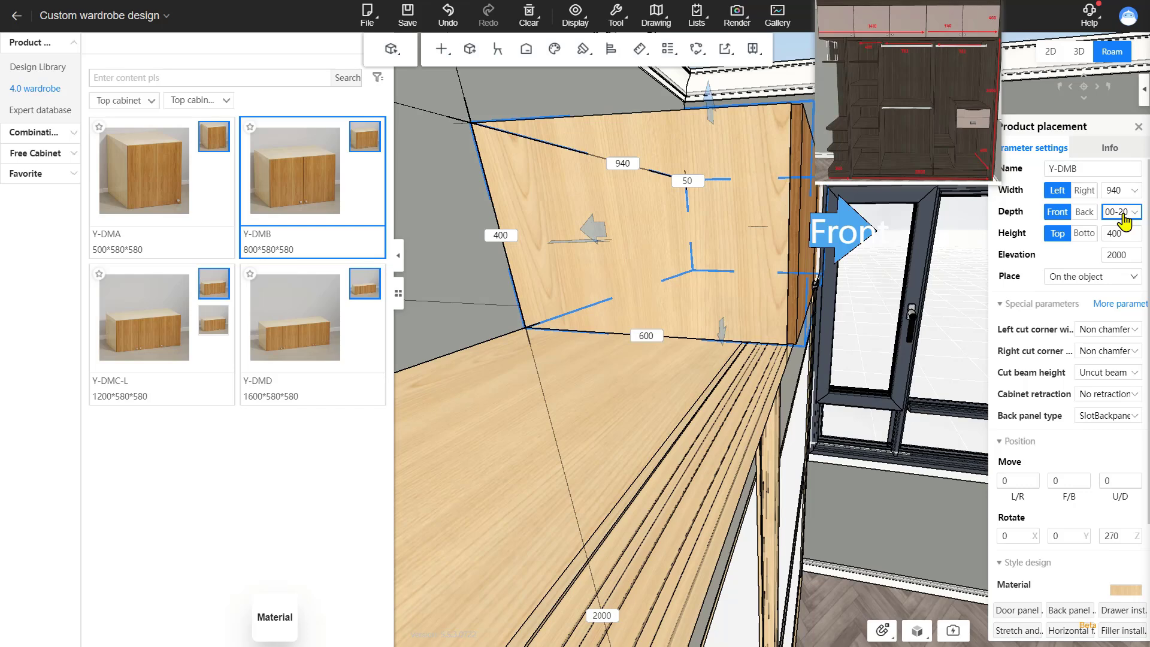
pyautogui.press('Return')
pyautogui.moveTo(830, 377); pyautogui.dragTo(796, 347)
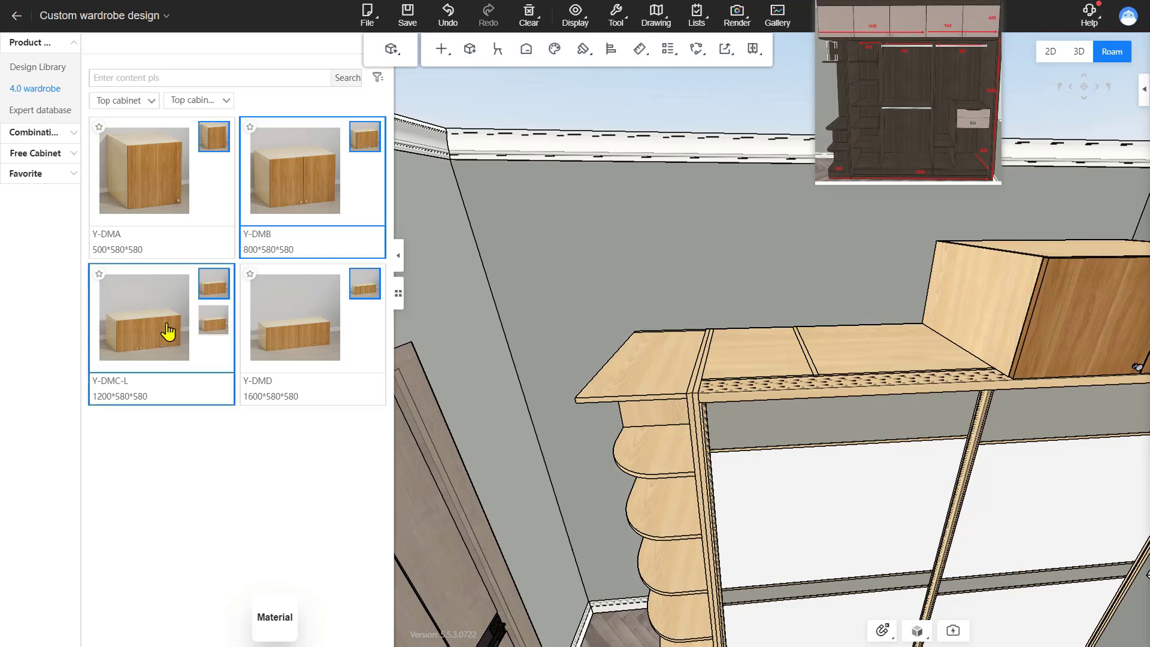
# Pick the three-door Y-DMC-R variant from the library and place it on top of the arc cabinet
pyautogui.click(226, 327)
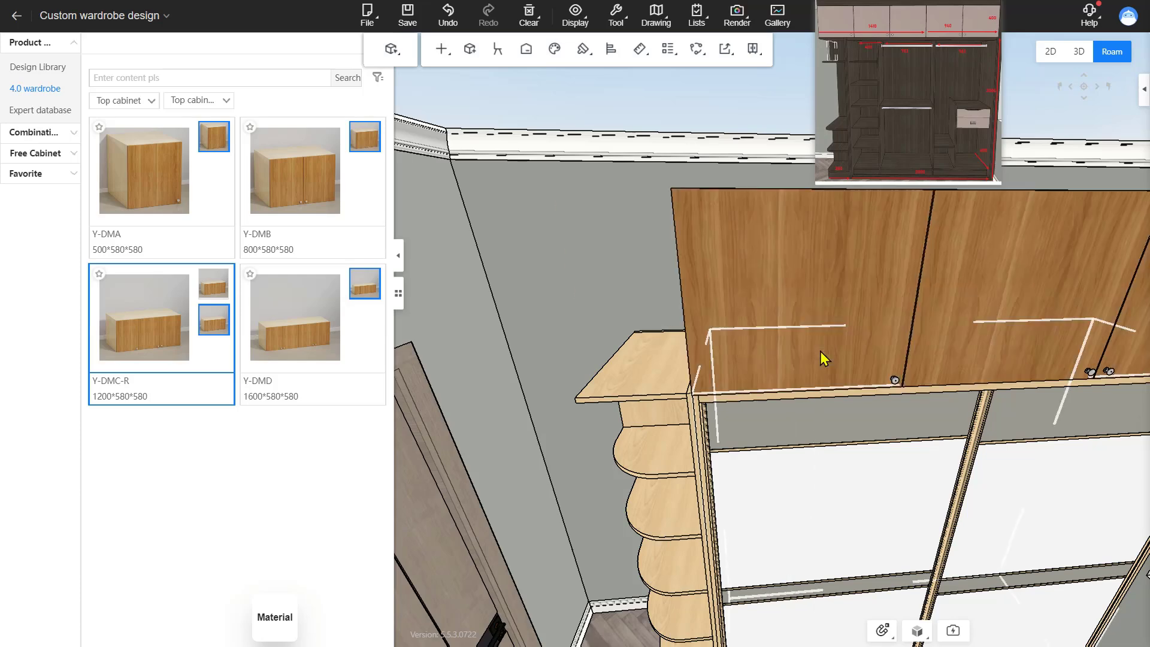
pyautogui.click(821, 351)
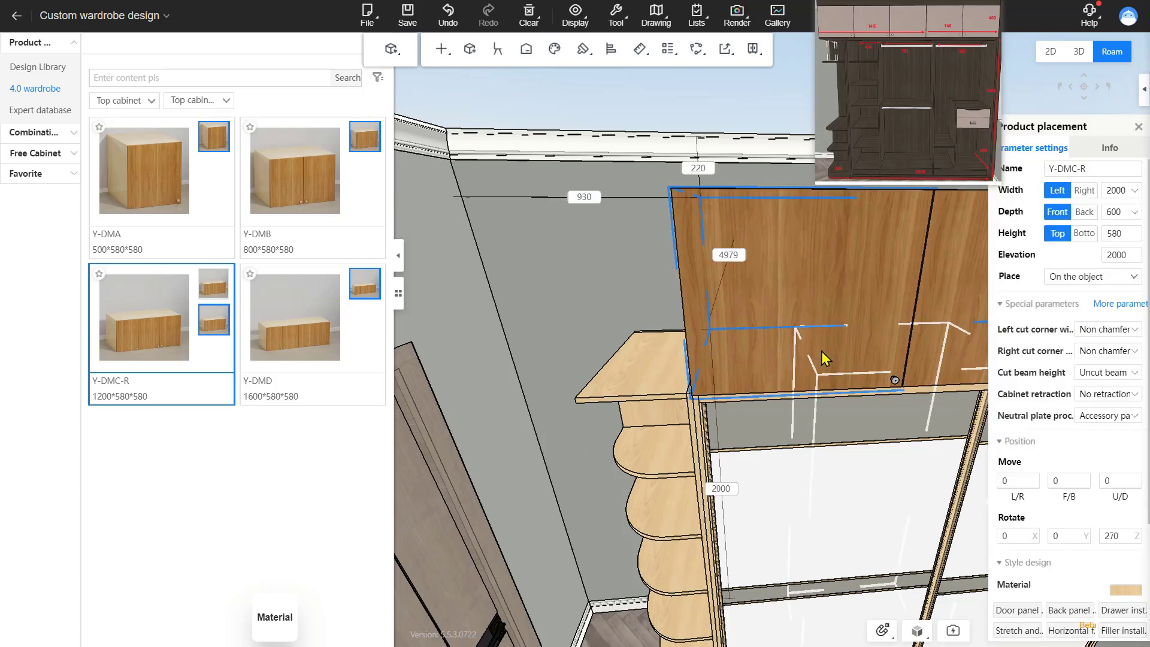
pyautogui.moveTo(821, 351); pyautogui.dragTo(648, 373)
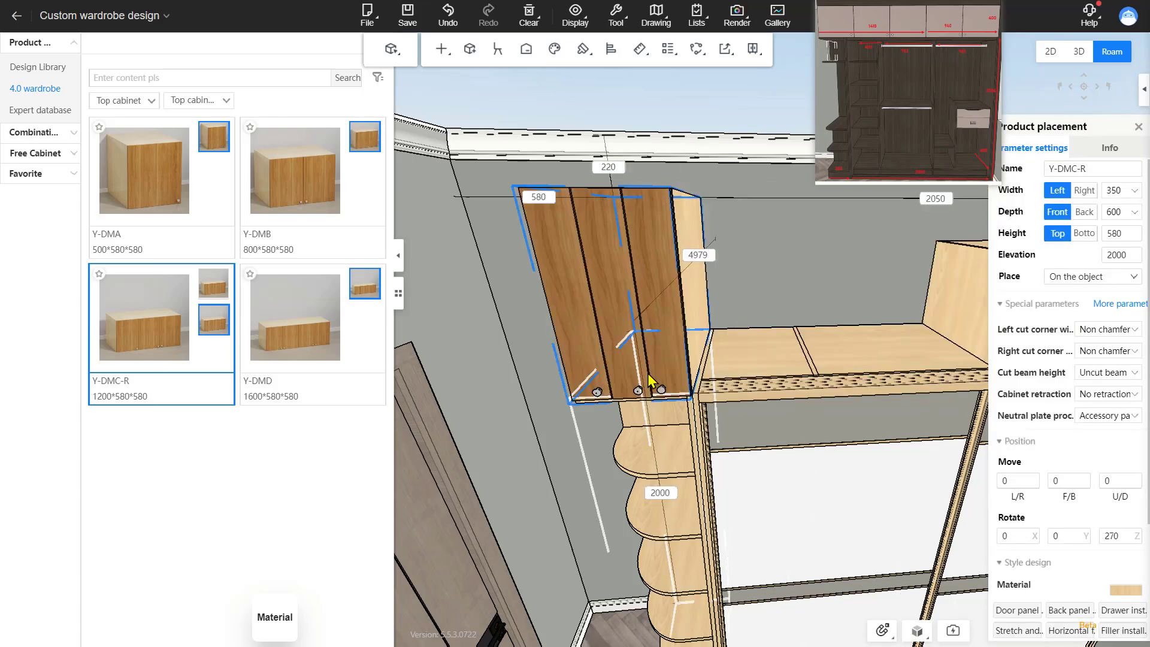
# Extend the three-door top cabinet to a width of 1410 with Right as the width direction
pyautogui.moveTo(722, 280); pyautogui.dragTo(756, 278, button='right')
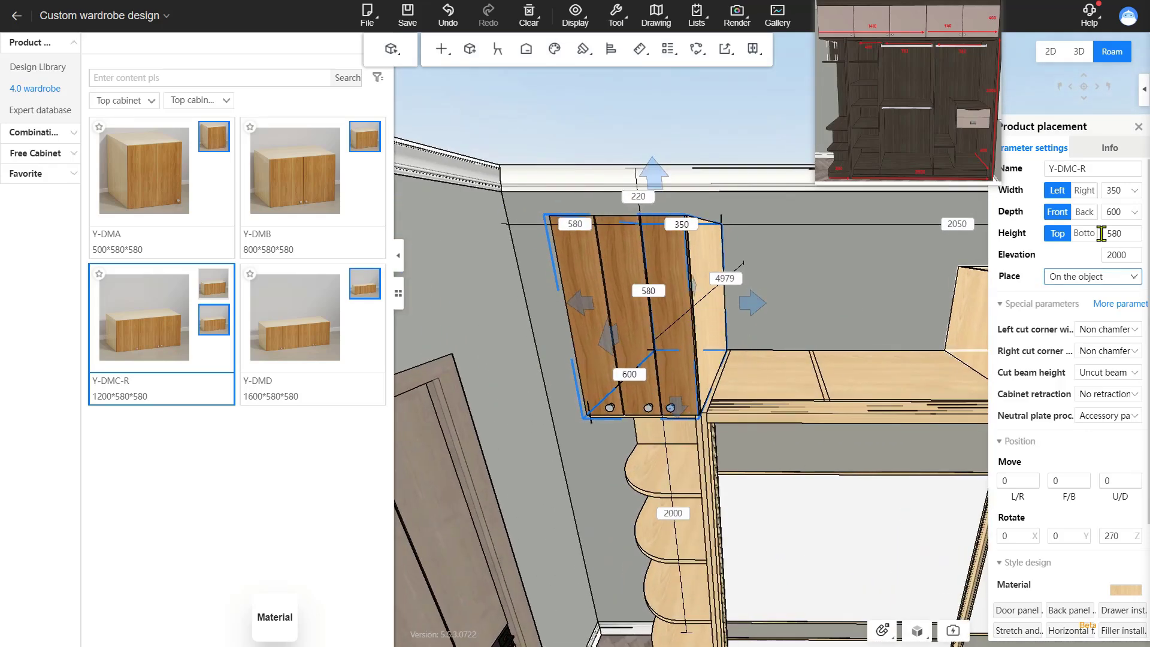
pyautogui.click(1081, 192)
pyautogui.click(1117, 191)
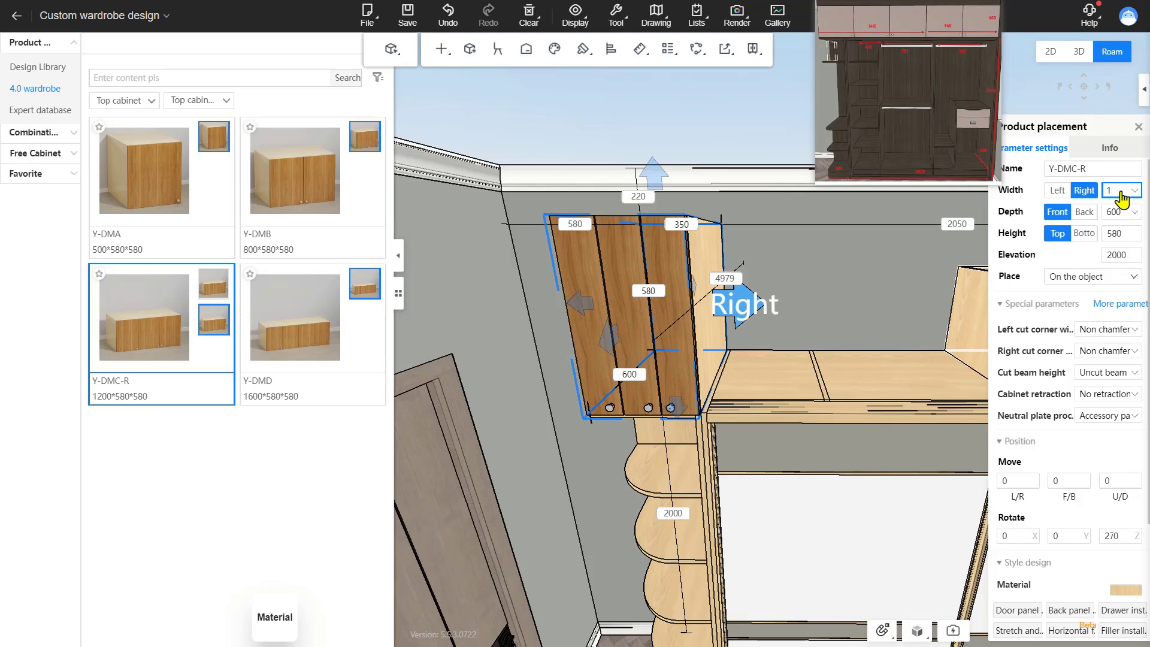
pyautogui.press('Return')
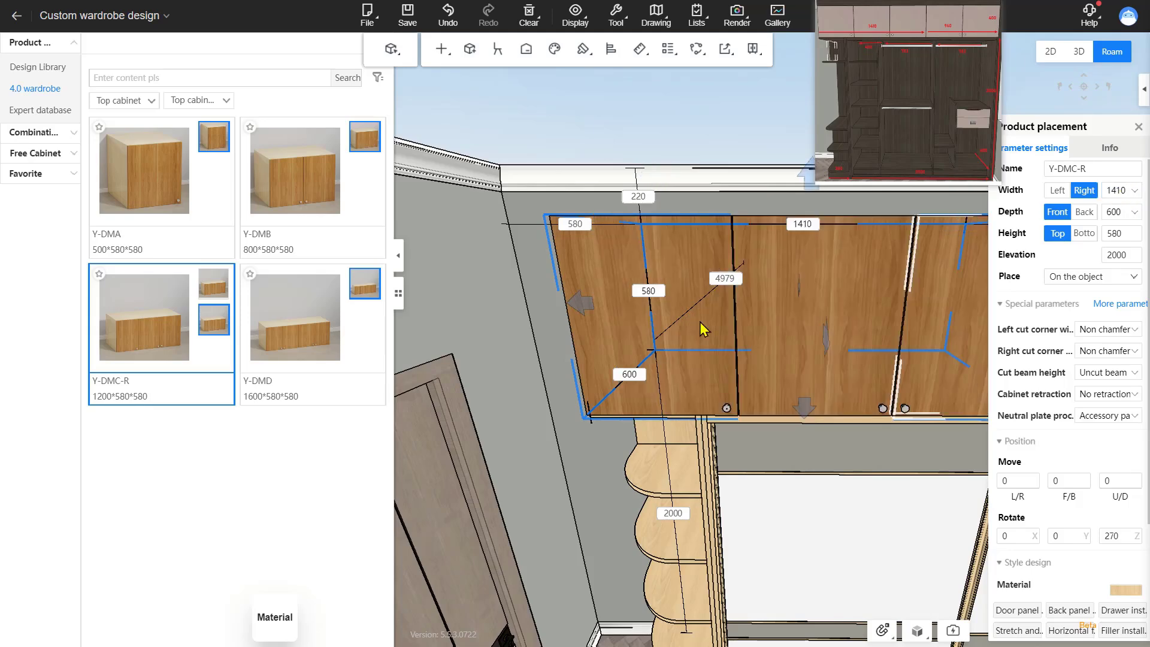
# Set the three-door top cabinet's depth to 580 and its height to 400
pyautogui.moveTo(703, 326); pyautogui.dragTo(906, 384, button='right')
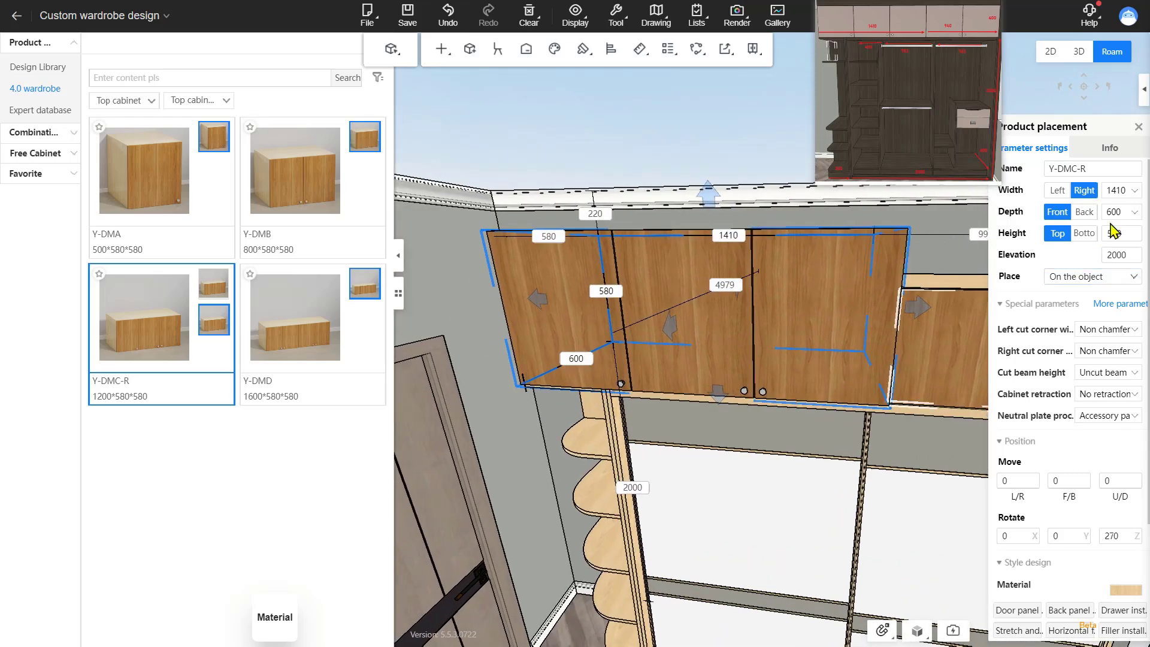
pyautogui.click(1121, 214)
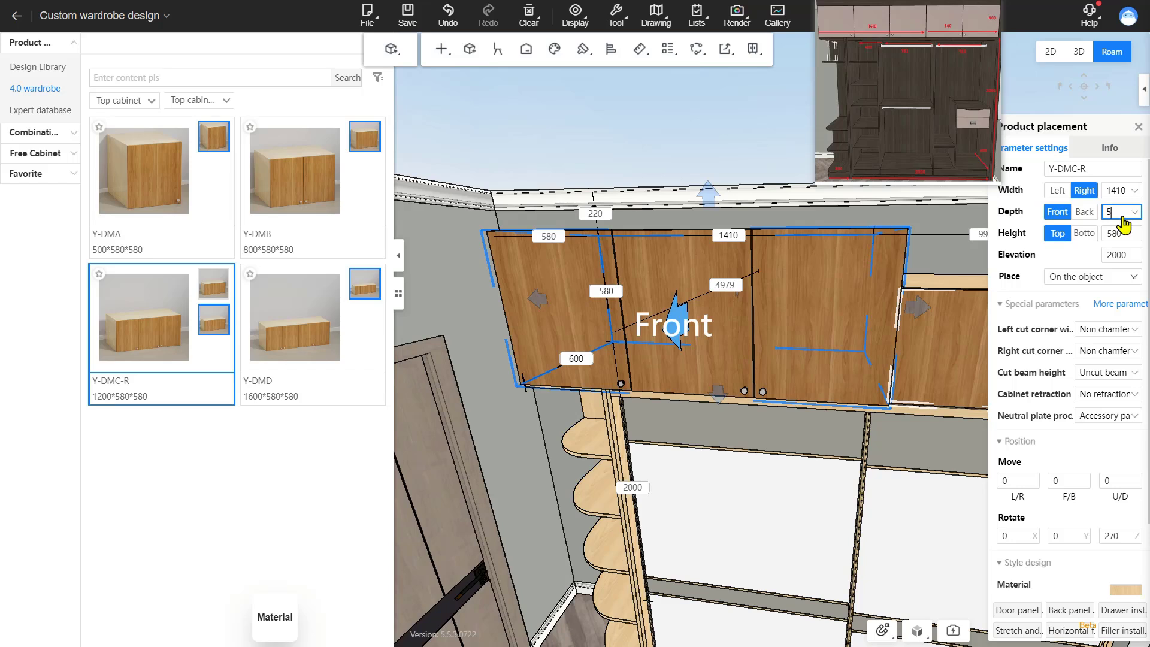
pyautogui.press('Return')
pyautogui.click(1121, 233)
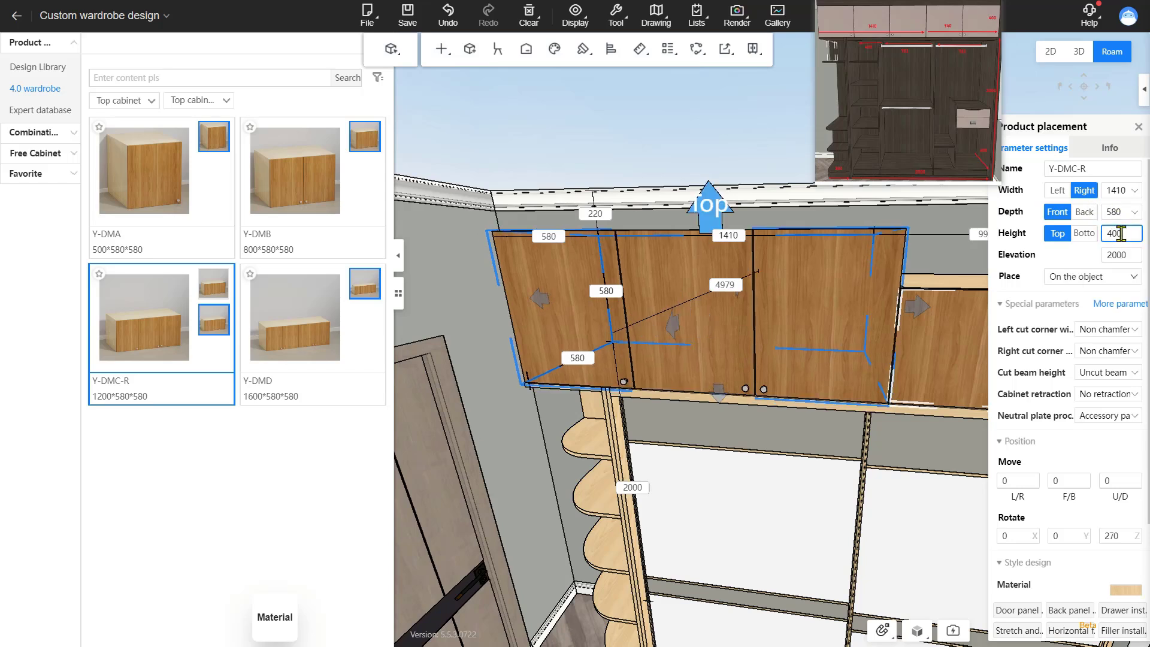
pyautogui.write('400')
pyautogui.press('Return')
pyautogui.moveTo(688, 241); pyautogui.dragTo(760, 231)
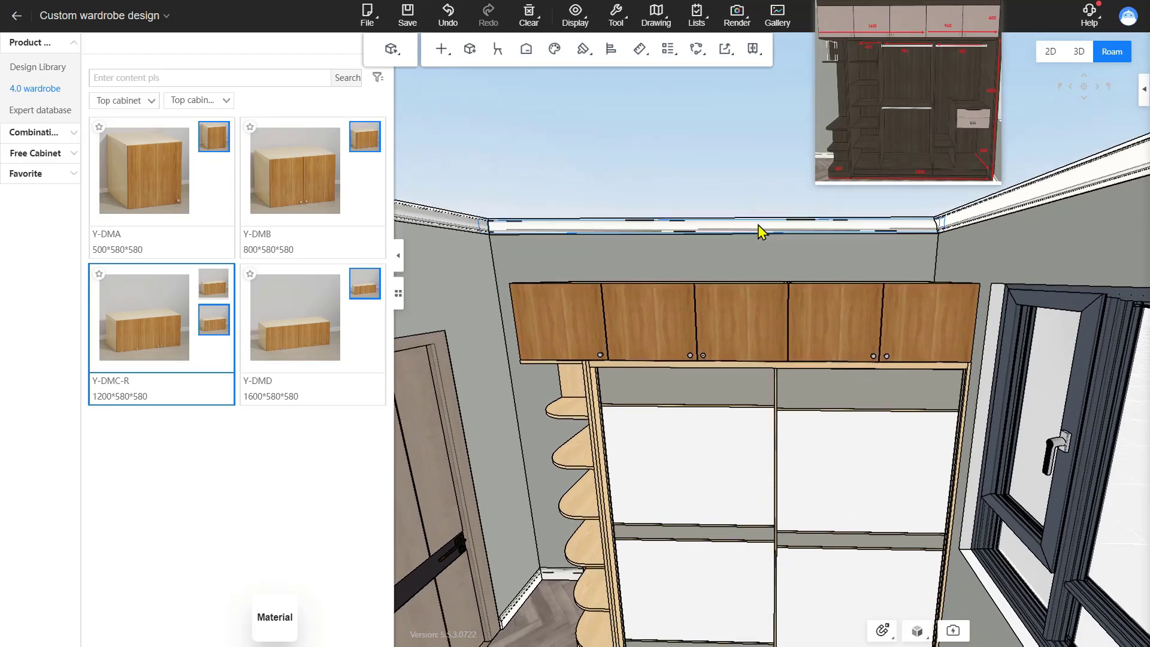
# Add an L-shaped end panel filler to the right side of the sliding door wardrobe
pyautogui.scroll(5, 756, 224)
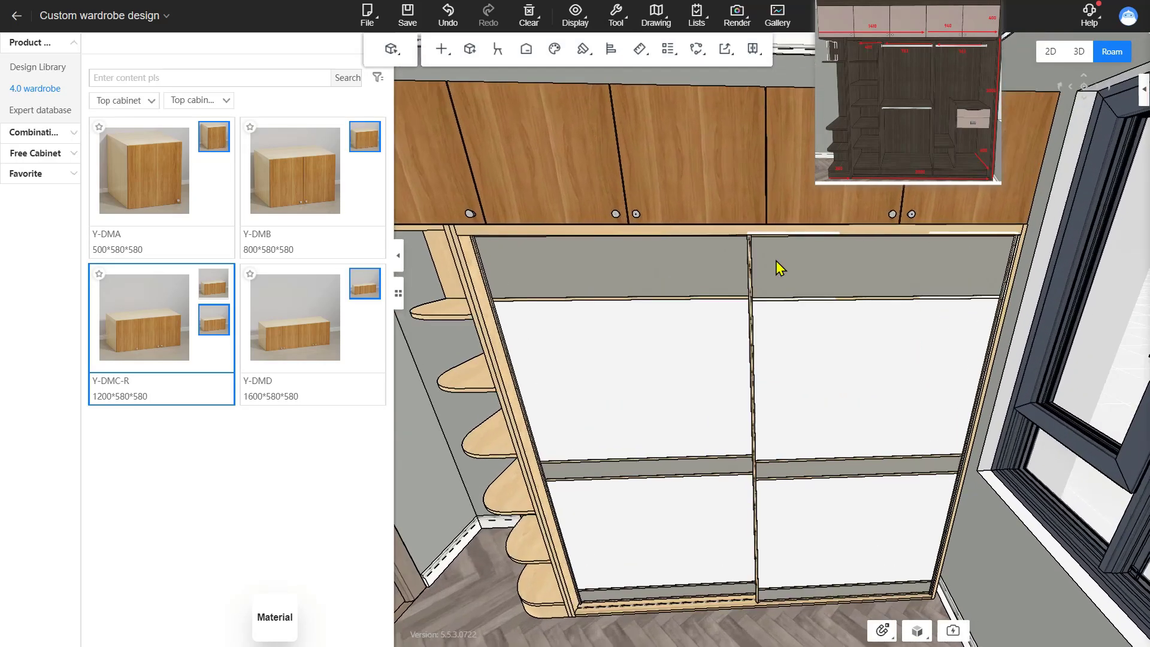
pyautogui.scroll(-5, 776, 229)
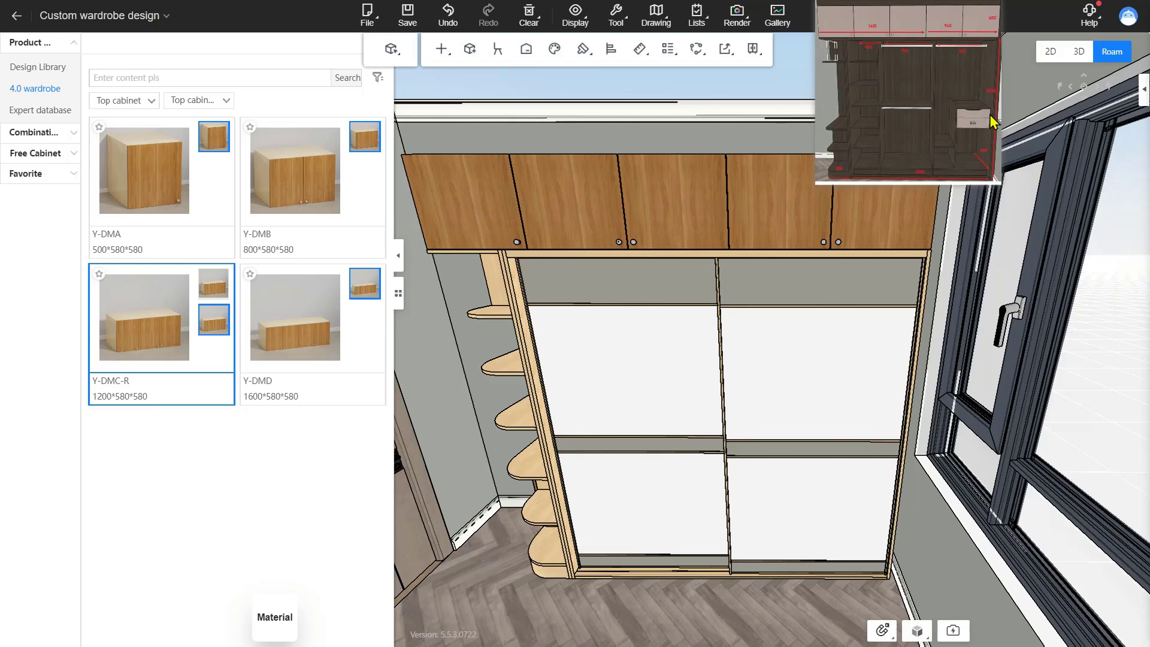
pyautogui.scroll(5, 881, 324)
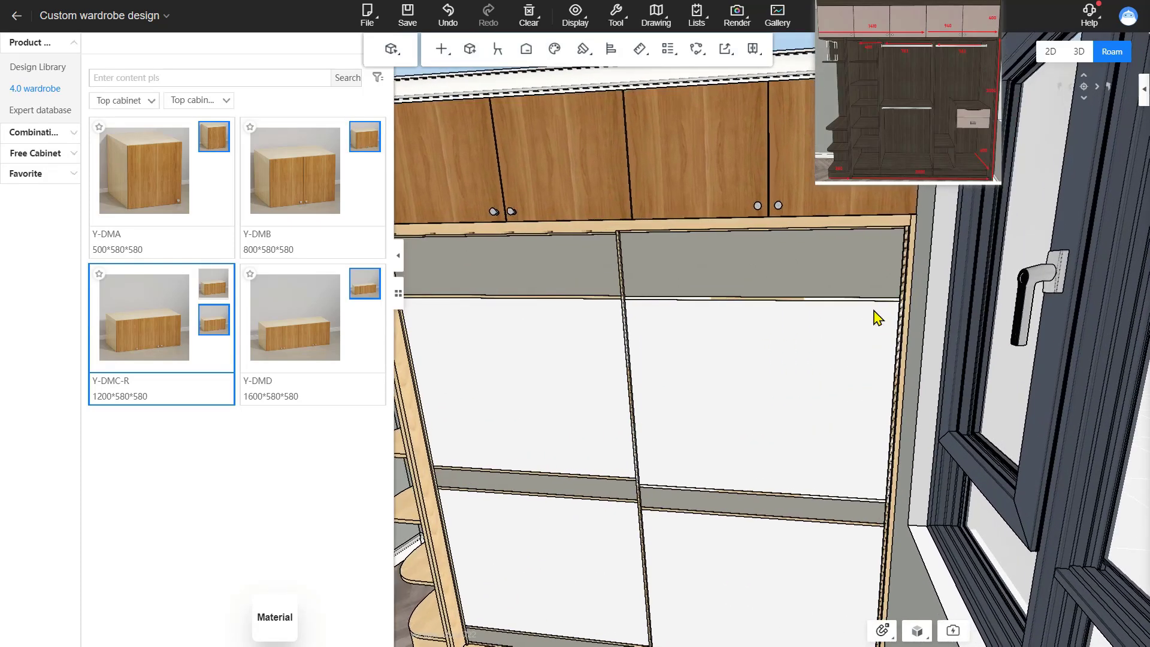
pyautogui.scroll(-2, 877, 318)
pyautogui.click(893, 308)
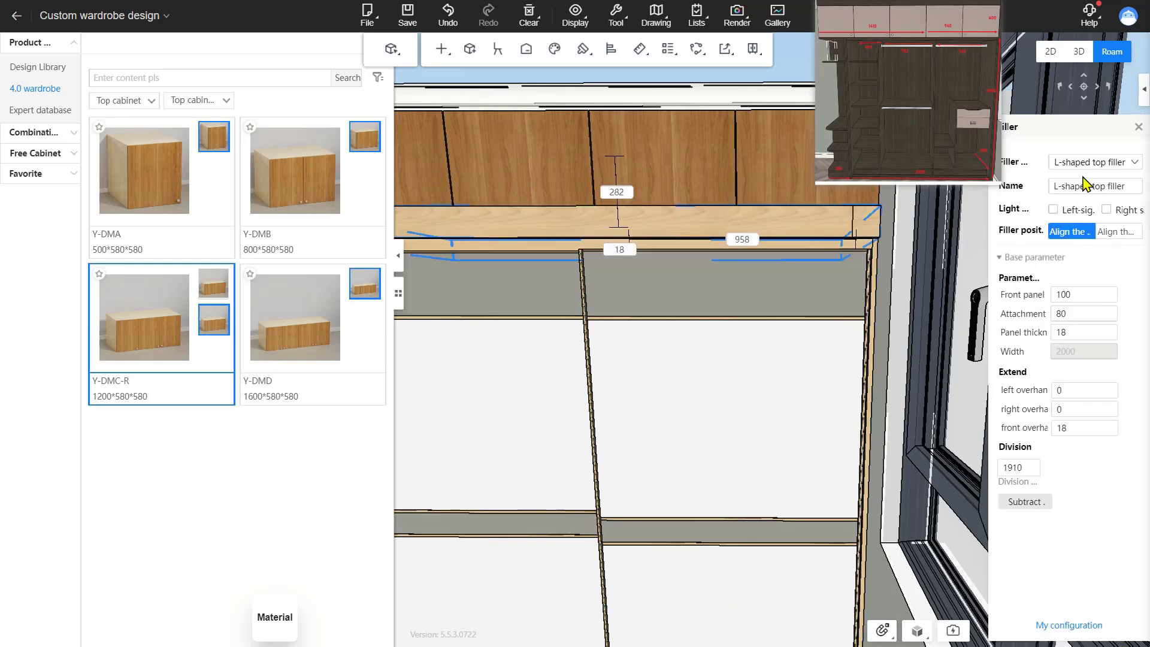
pyautogui.click(1105, 161)
pyautogui.click(1120, 223)
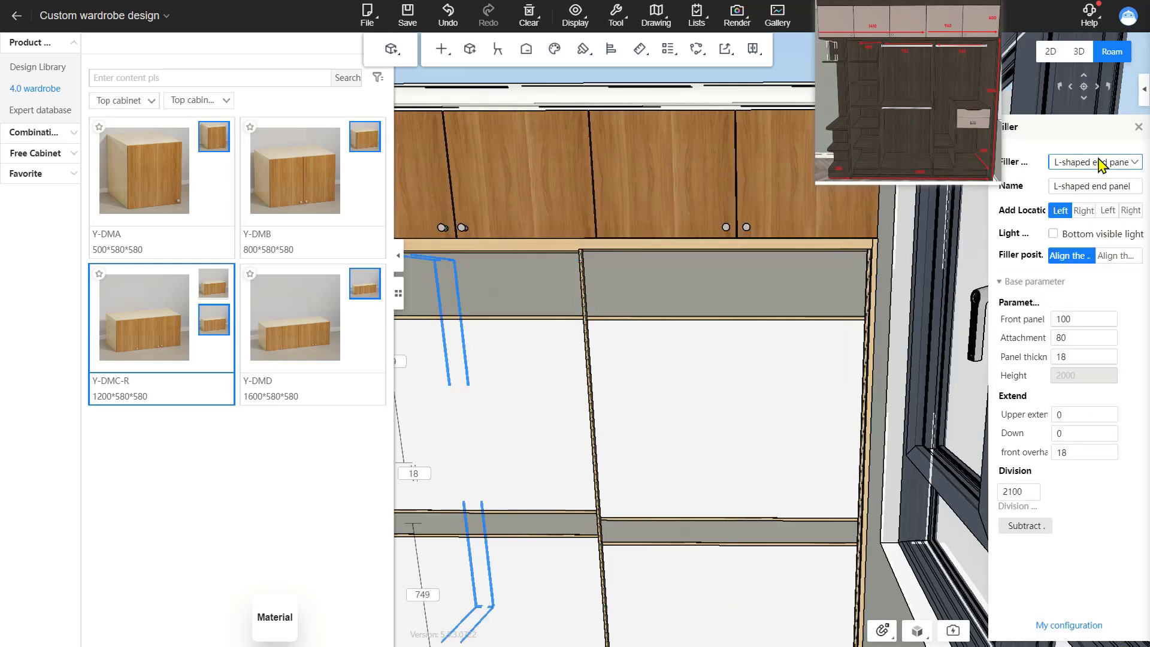
pyautogui.click(1084, 211)
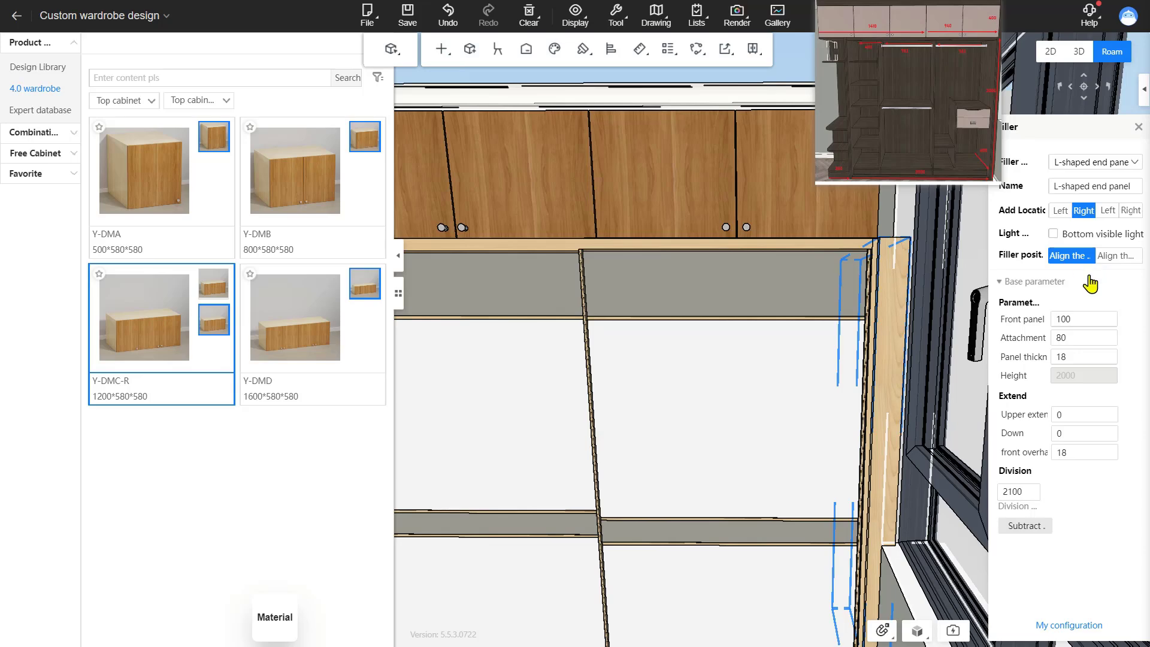
# Switch the end panel's filler position to the second alignment option and set its front panel to 50
pyautogui.moveTo(920, 280); pyautogui.dragTo(855, 315)
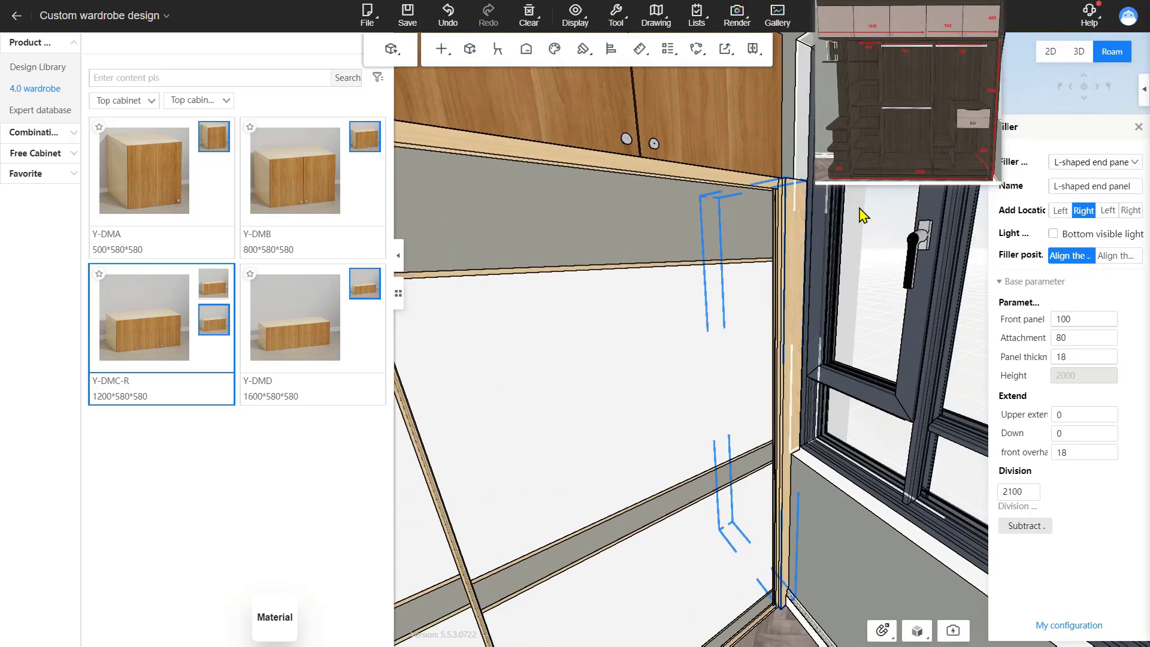
pyautogui.click(1118, 258)
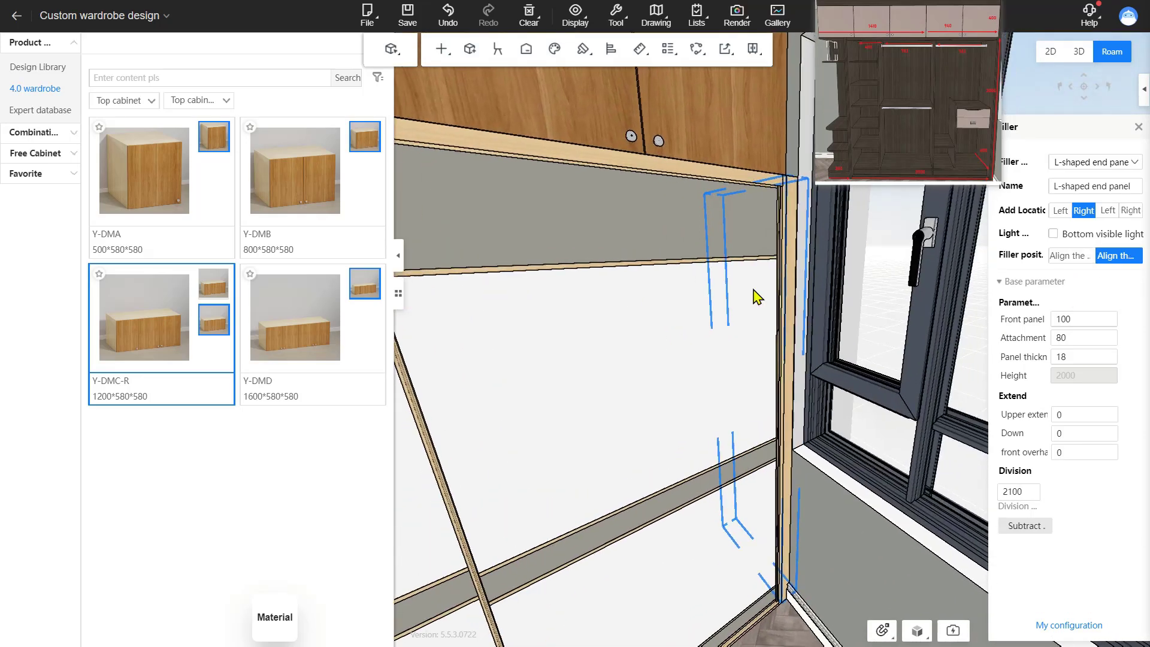
pyautogui.moveTo(756, 296); pyautogui.dragTo(652, 295)
pyautogui.doubleClick(1086, 320)
pyautogui.write('50')
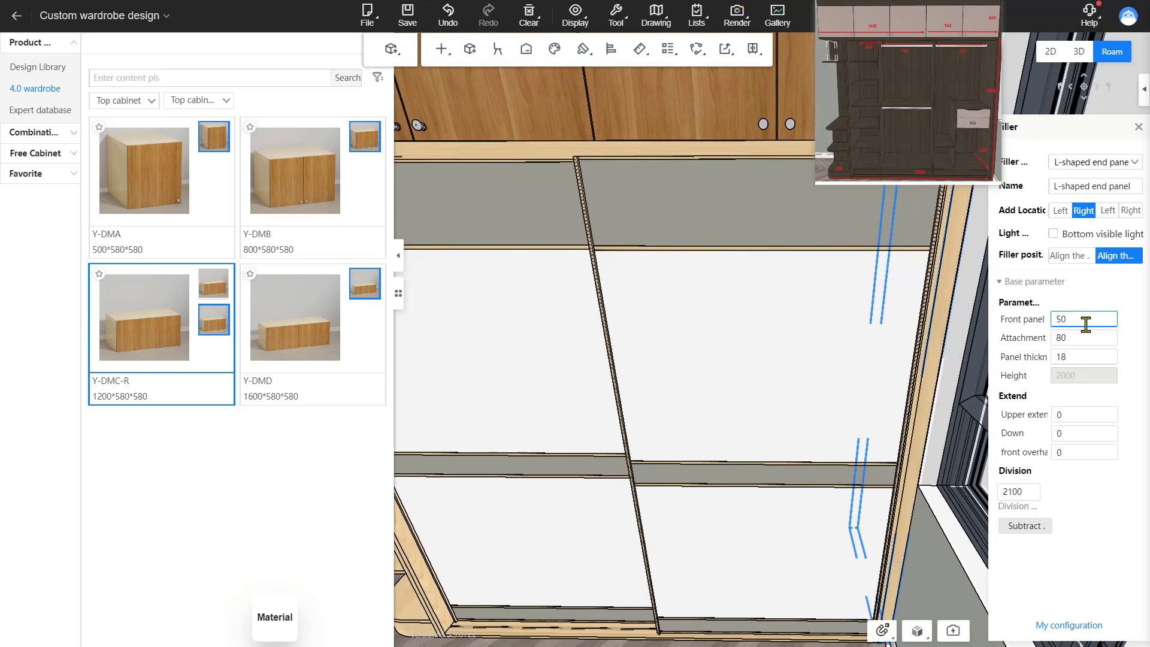
# Extend the right L-shaped end panel upward beside the top cabinet with an upper extension of 400
pyautogui.moveTo(871, 515); pyautogui.dragTo(866, 432)
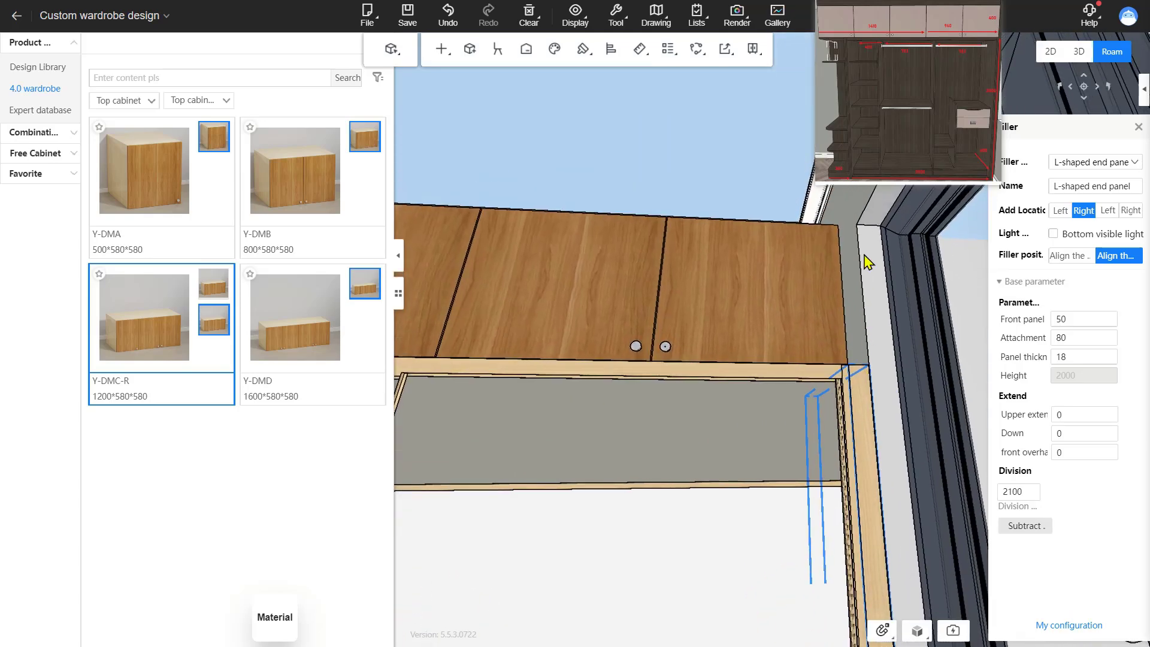
pyautogui.click(1078, 416)
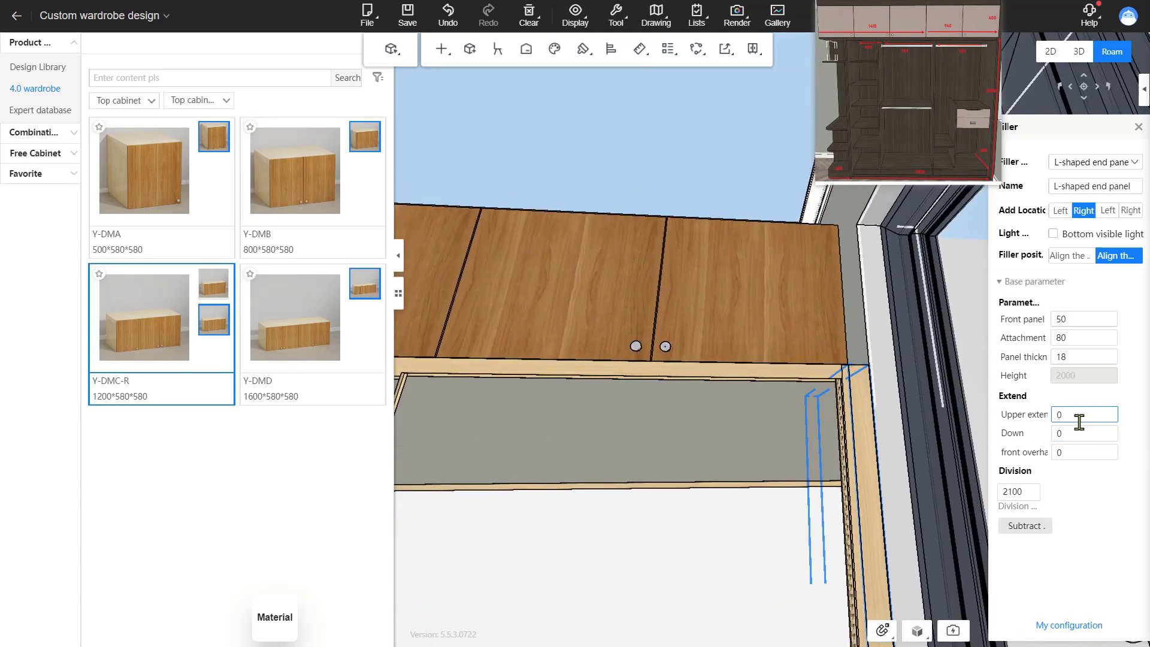
pyautogui.write('400')
pyautogui.press('Return')
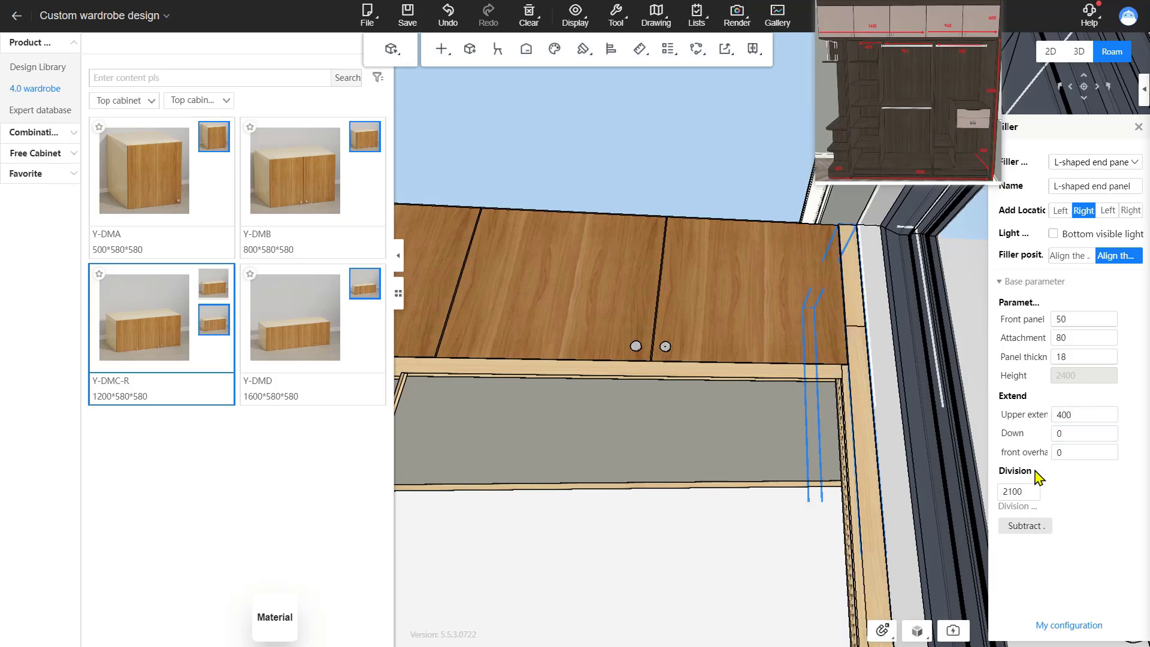
pyautogui.moveTo(855, 437); pyautogui.dragTo(832, 493)
pyautogui.scroll(-3, 826, 490)
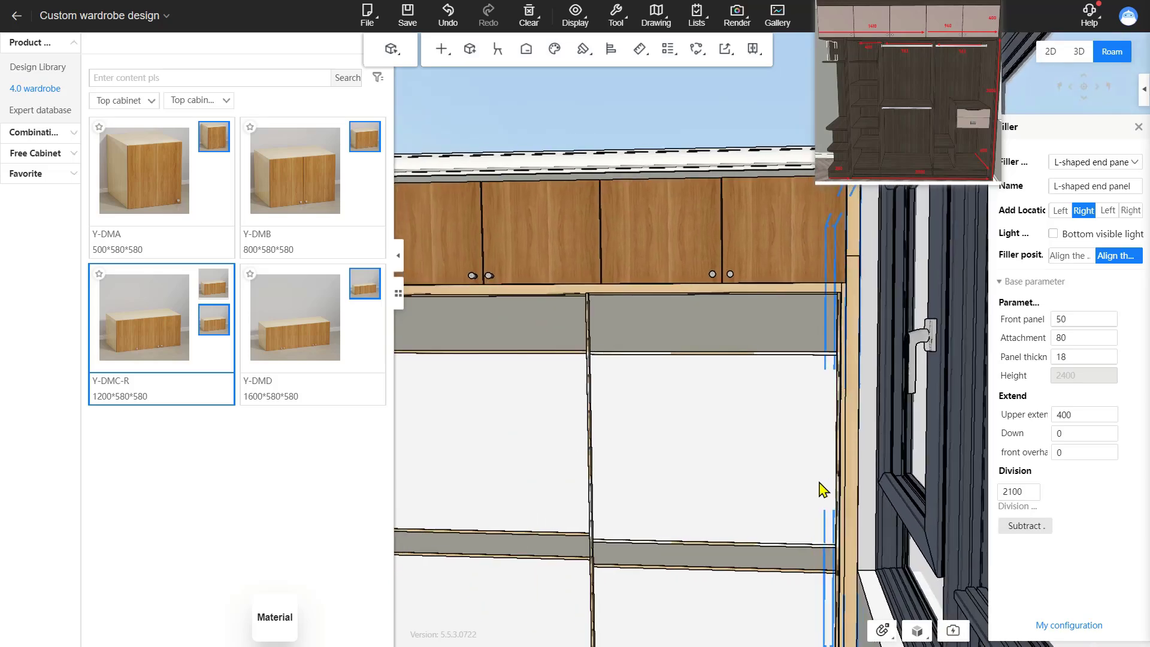
# Change the division length of the right L-shaped end panel
pyautogui.doubleClick(1022, 493)
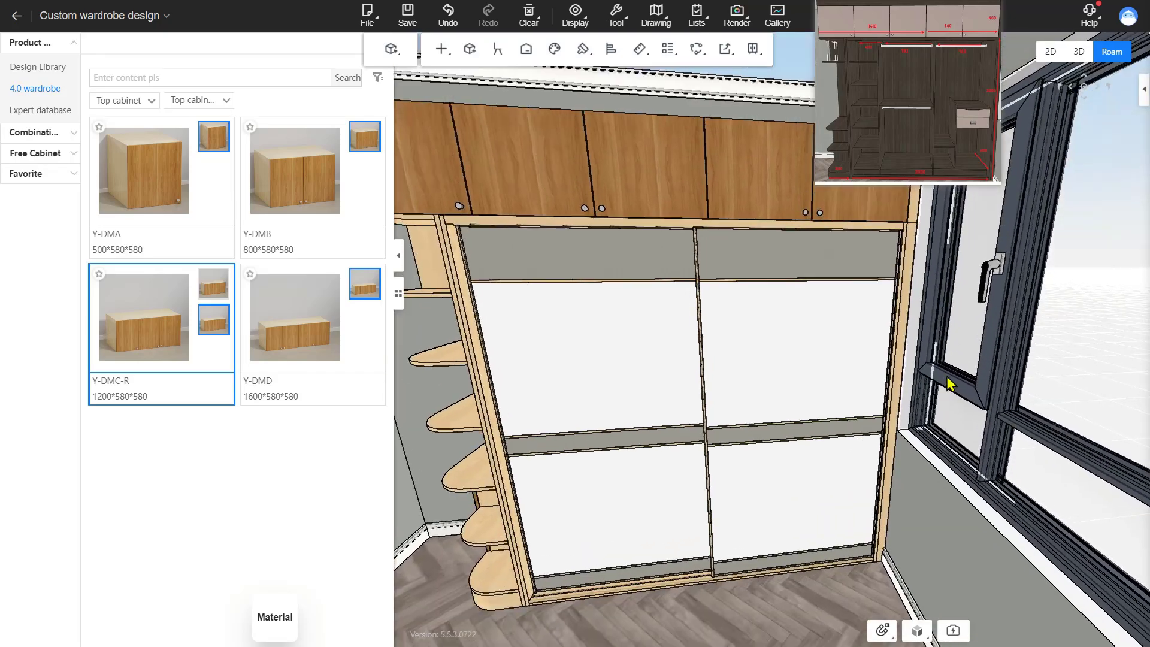
# Add an L-shaped top filler across both top cabinets and enable its left visible-side light option
pyautogui.moveTo(948, 378); pyautogui.dragTo(936, 413)
pyautogui.scroll(3, 898, 372)
pyautogui.scroll(3, 936, 413)
pyautogui.click(794, 292)
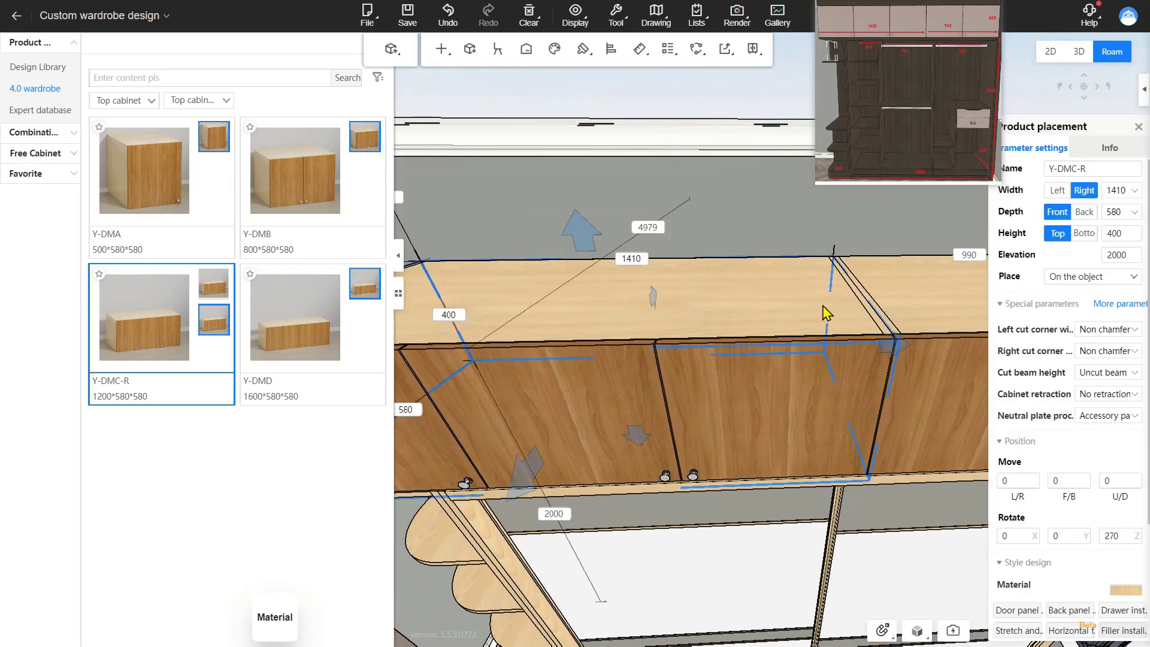
pyautogui.click(914, 316)
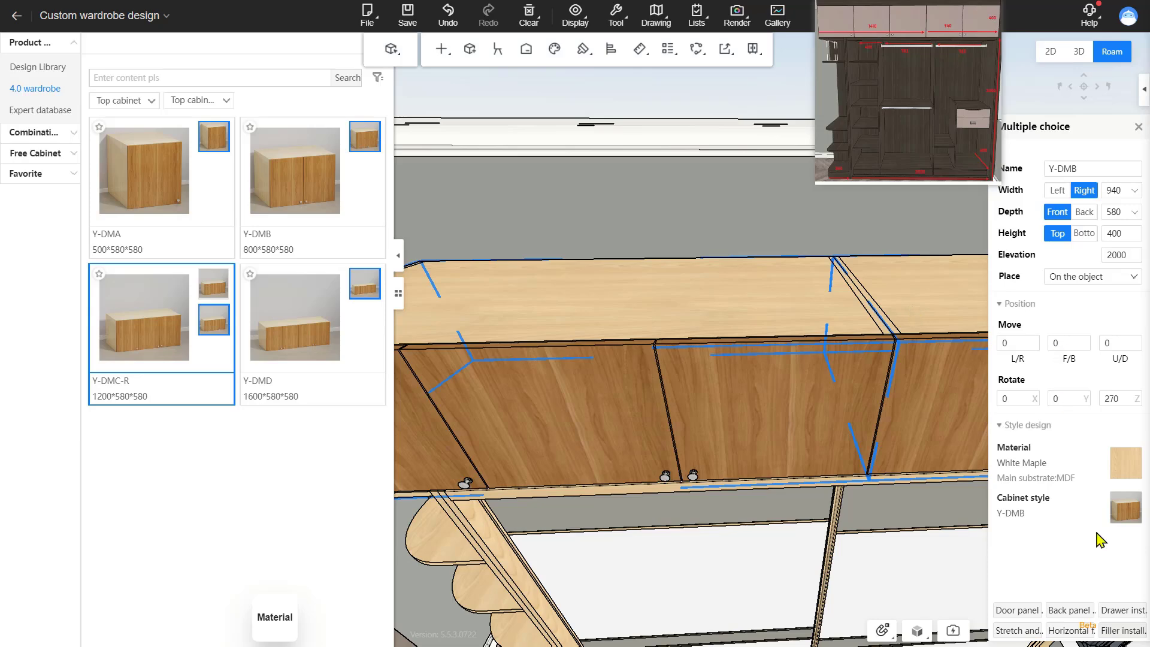
pyautogui.click(1123, 630)
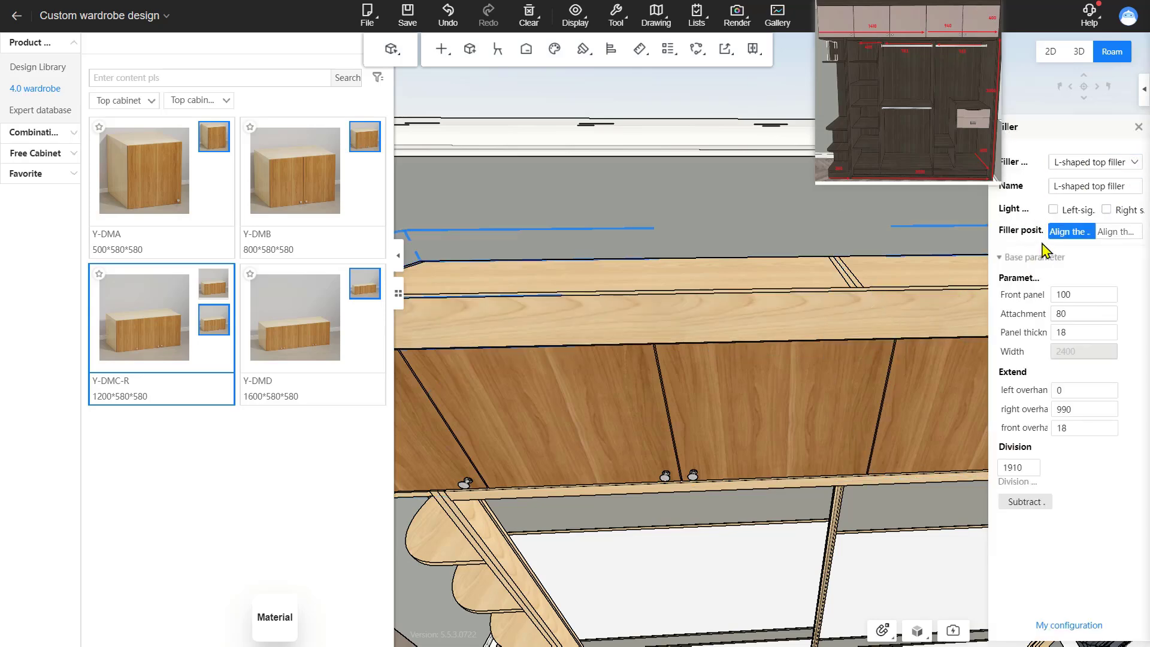
pyautogui.moveTo(770, 303); pyautogui.dragTo(737, 334)
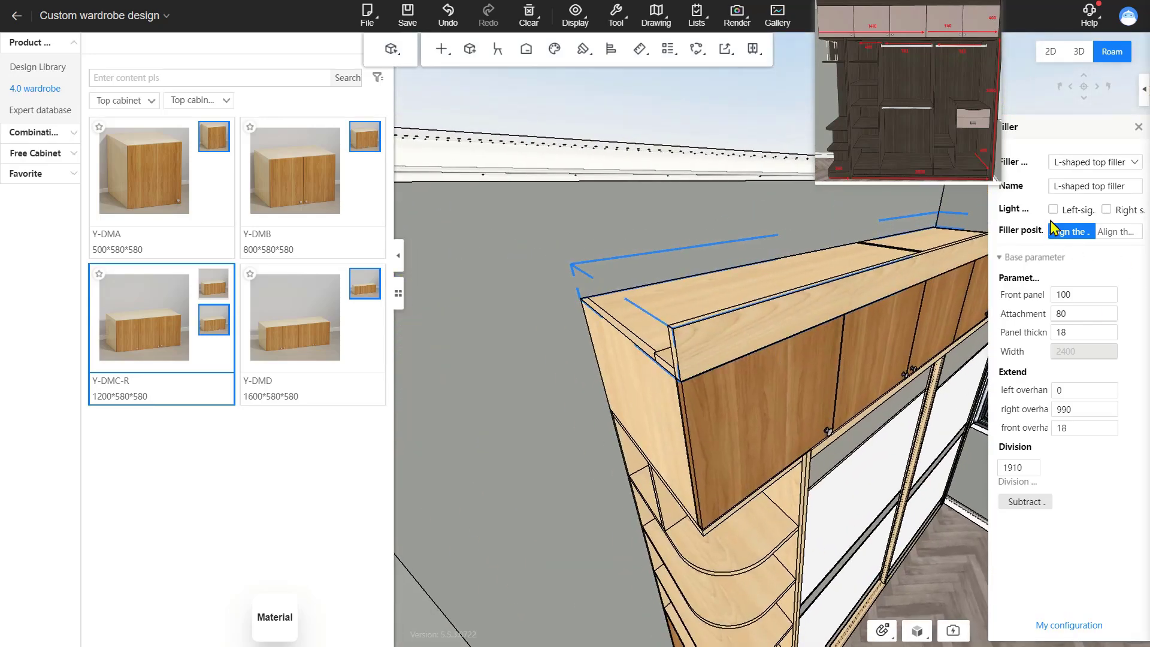
pyautogui.click(1053, 210)
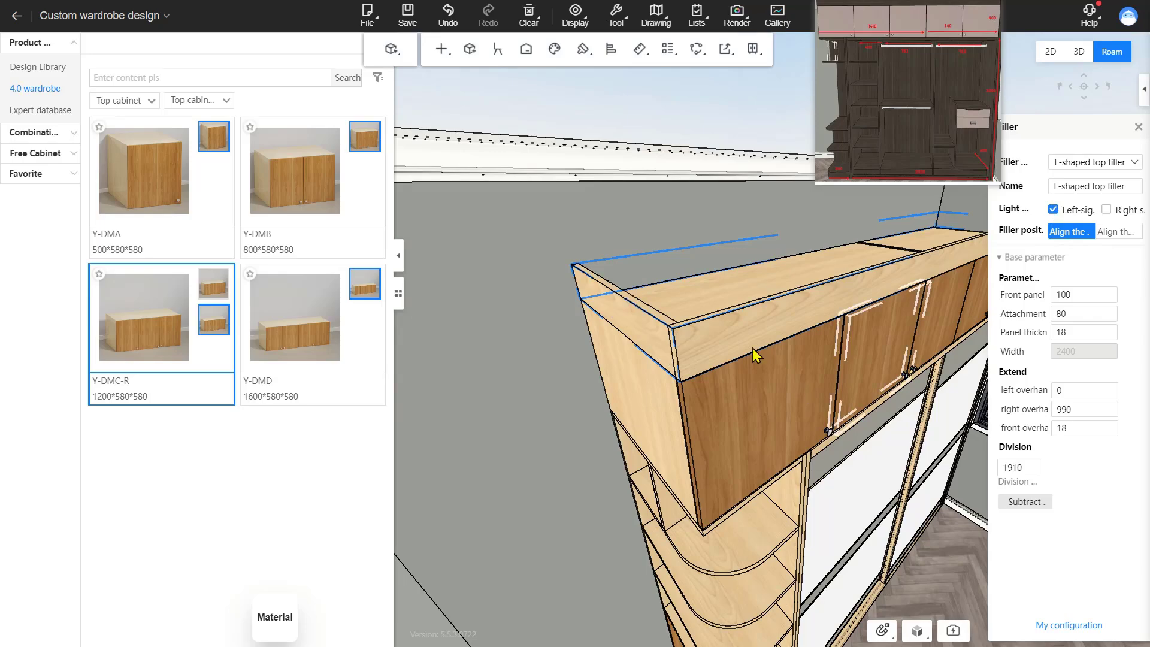
# Set the division length of the L-shaped top filler to 2500
pyautogui.scroll(5, 660, 371)
pyautogui.moveTo(654, 372); pyautogui.dragTo(773, 306)
pyautogui.moveTo(822, 256); pyautogui.dragTo(809, 293)
pyautogui.click(809, 292)
pyautogui.scroll(-4, 784, 317)
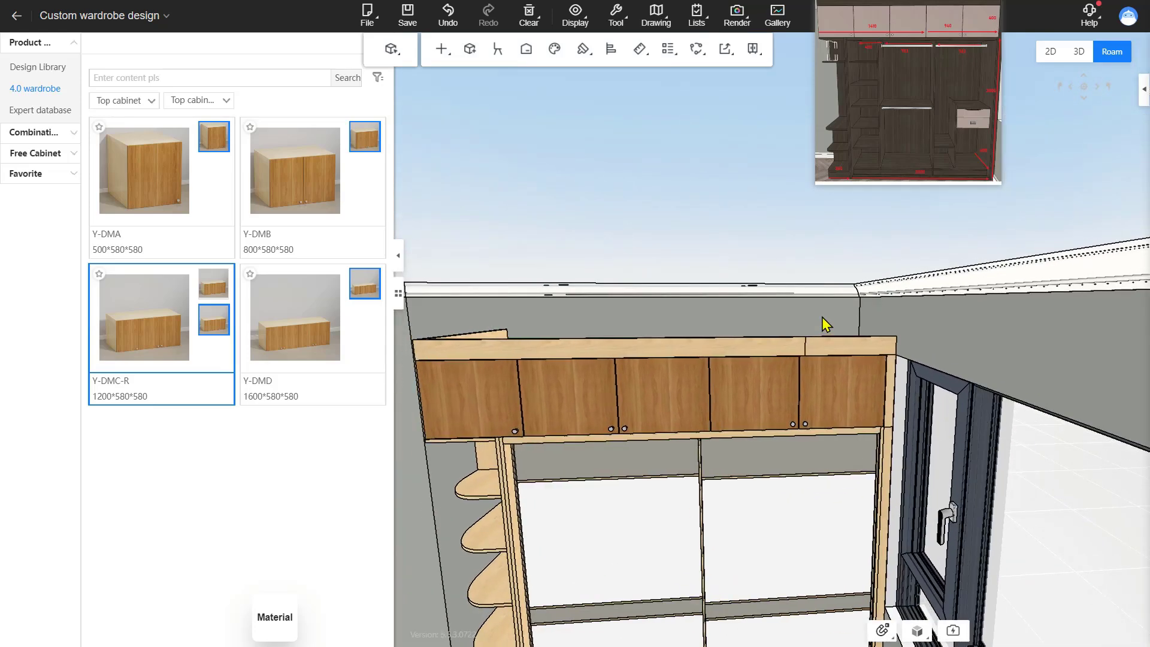
pyautogui.click(826, 323)
pyautogui.scroll(3, 827, 323)
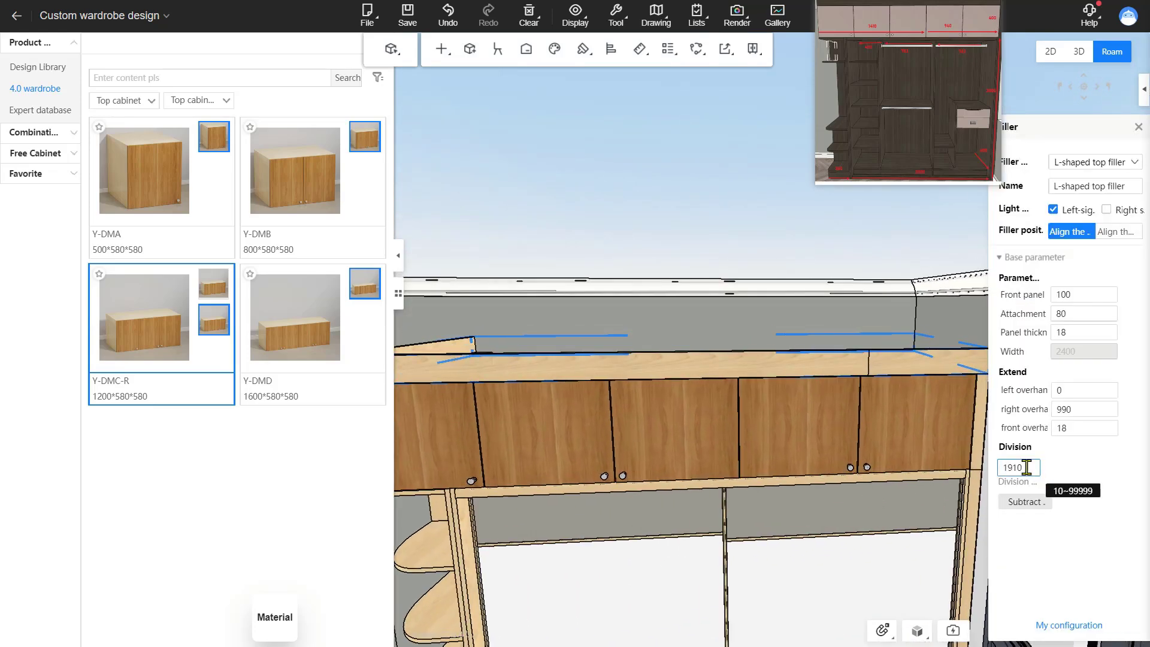
pyautogui.moveTo(1026, 468); pyautogui.dragTo(988, 469)
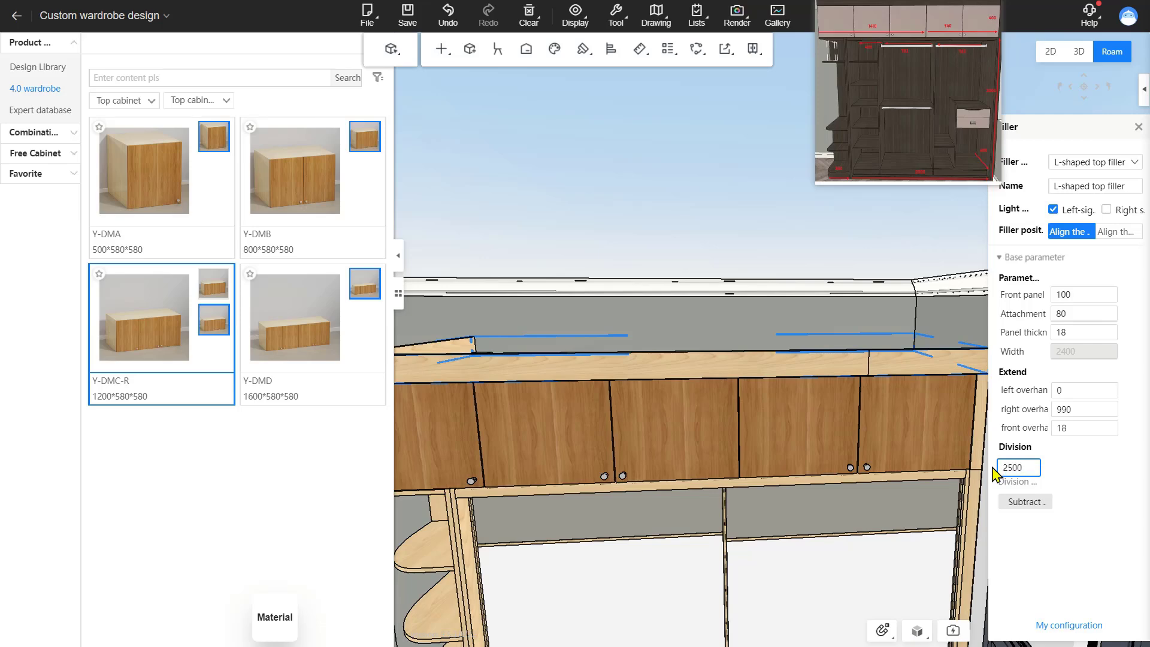
pyautogui.press('Return')
pyautogui.scroll(-5, 812, 388)
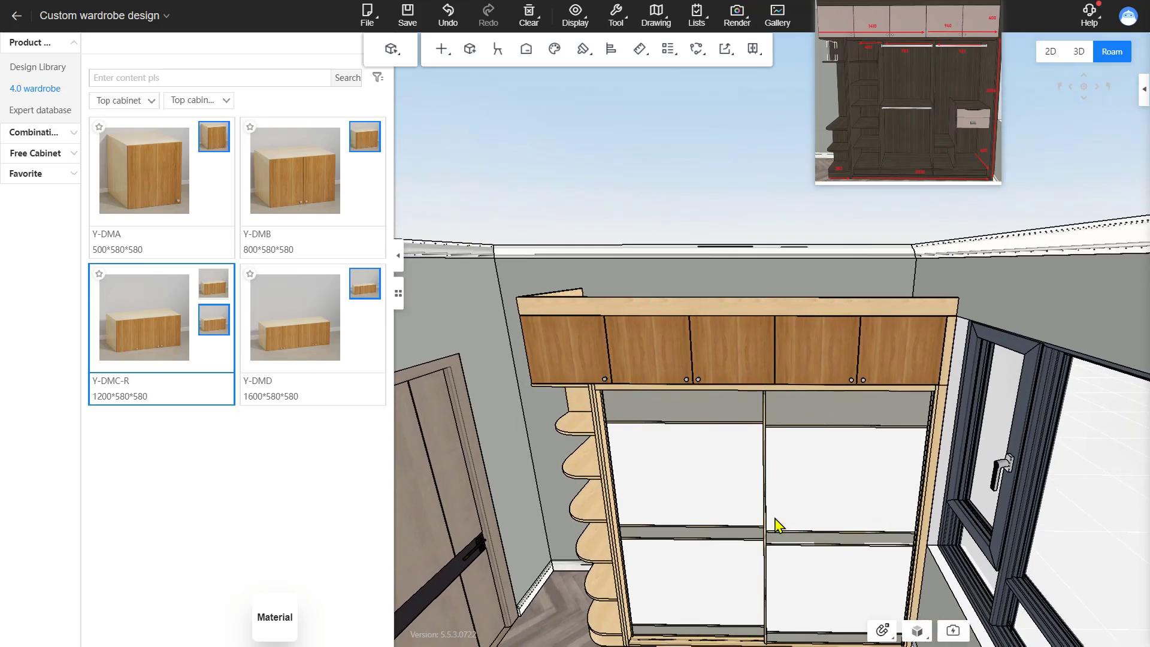
# Apply the MFC material Roman Ash - Mogan Mount to all door panels in the design
pyautogui.moveTo(775, 526); pyautogui.dragTo(770, 441)
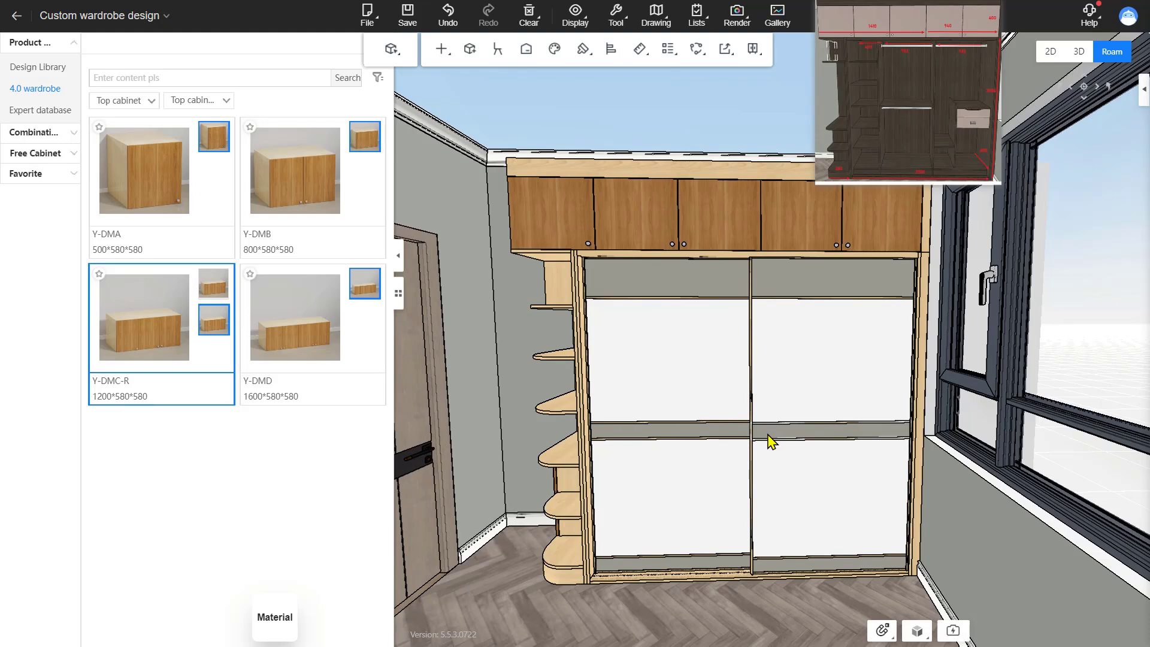
pyautogui.rightClick(503, 324)
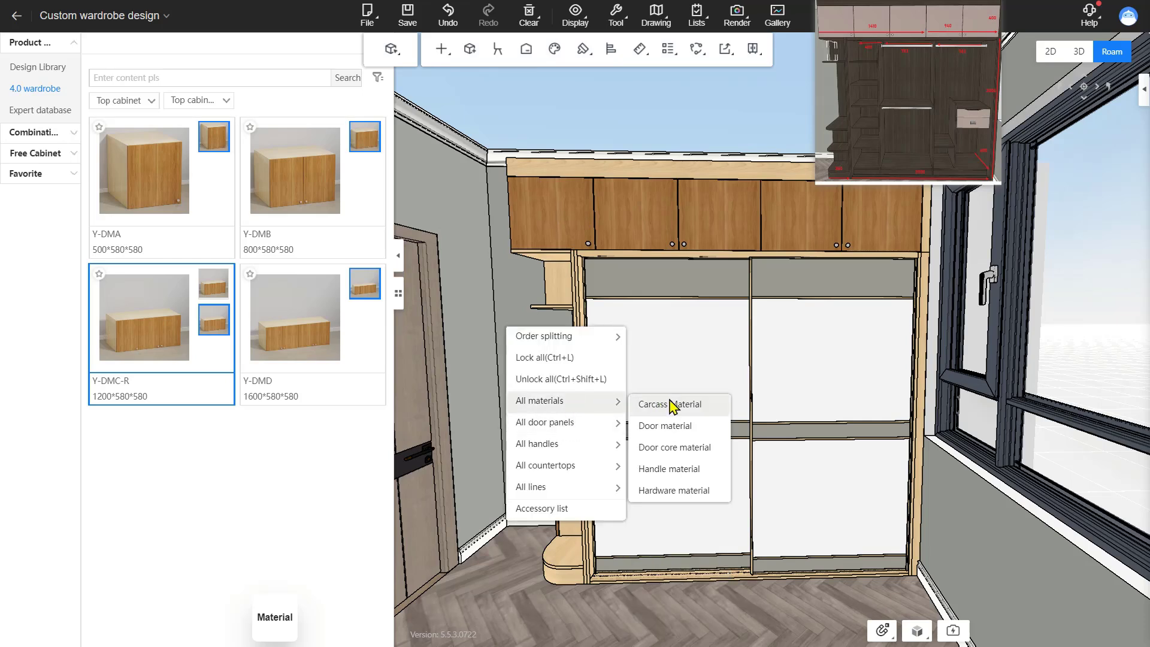
pyautogui.click(686, 432)
pyautogui.click(112, 160)
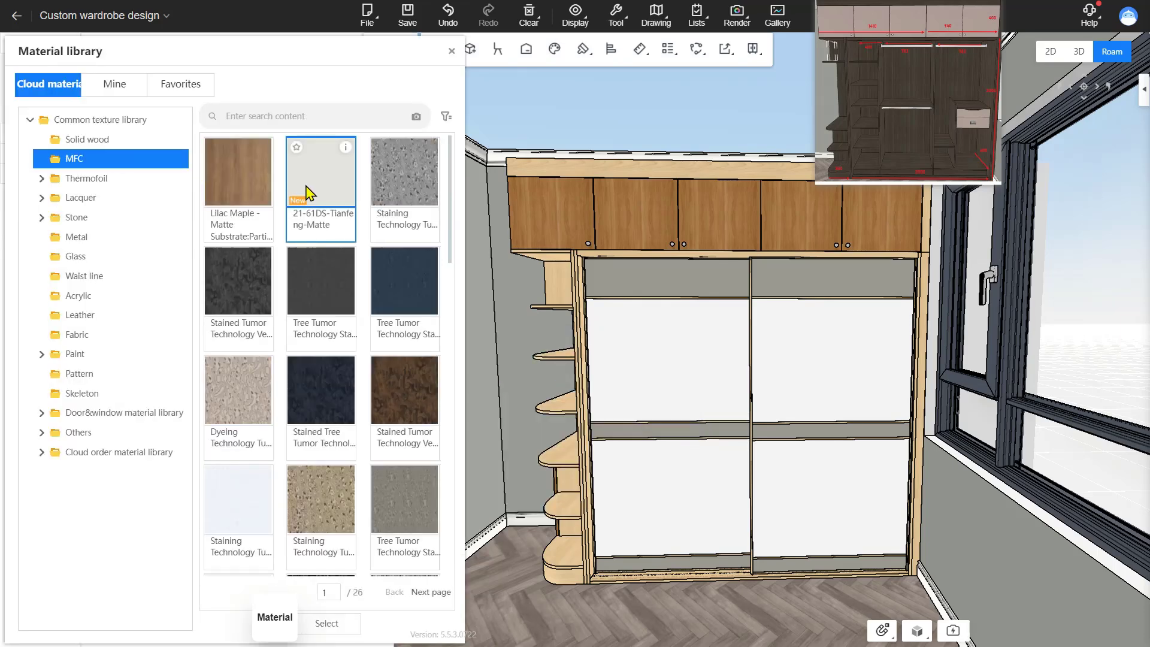
pyautogui.scroll(-5, 312, 190)
pyautogui.scroll(-2, 313, 190)
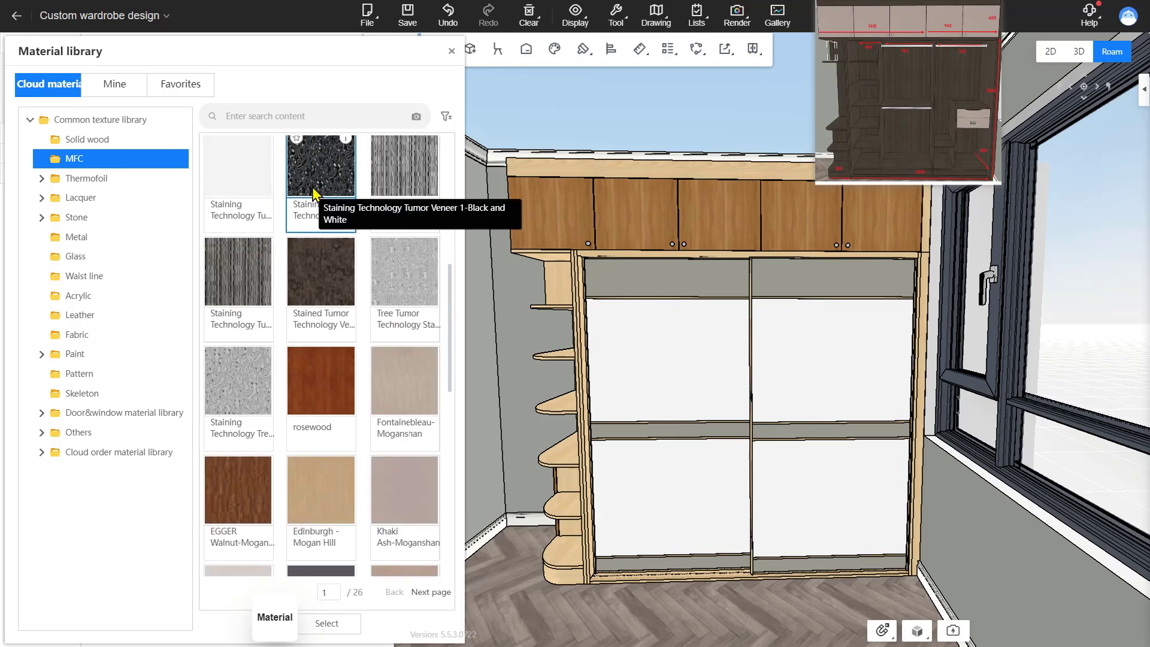
pyautogui.scroll(-5, 313, 191)
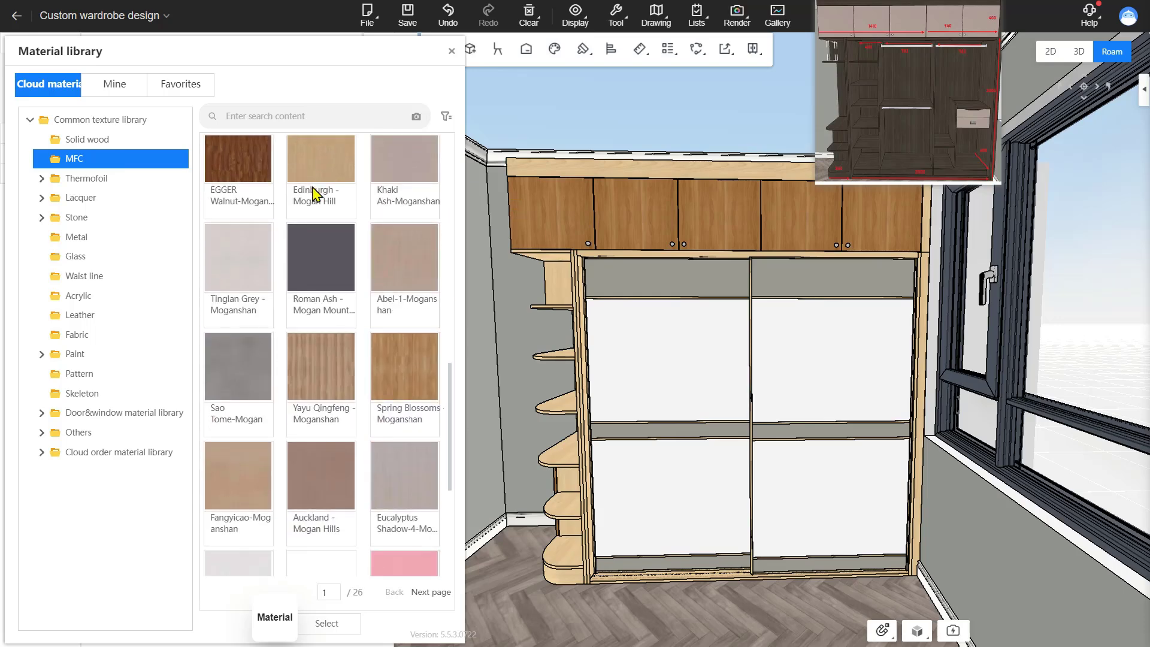
pyautogui.click(337, 281)
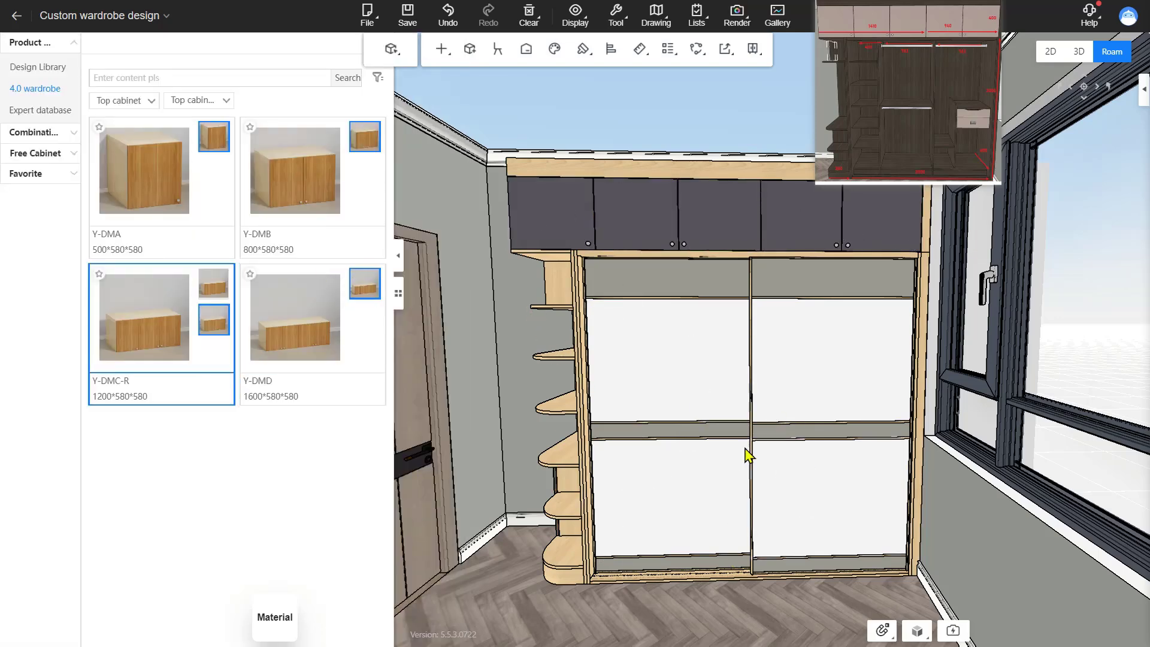
pyautogui.click(605, 261)
pyautogui.click(608, 269)
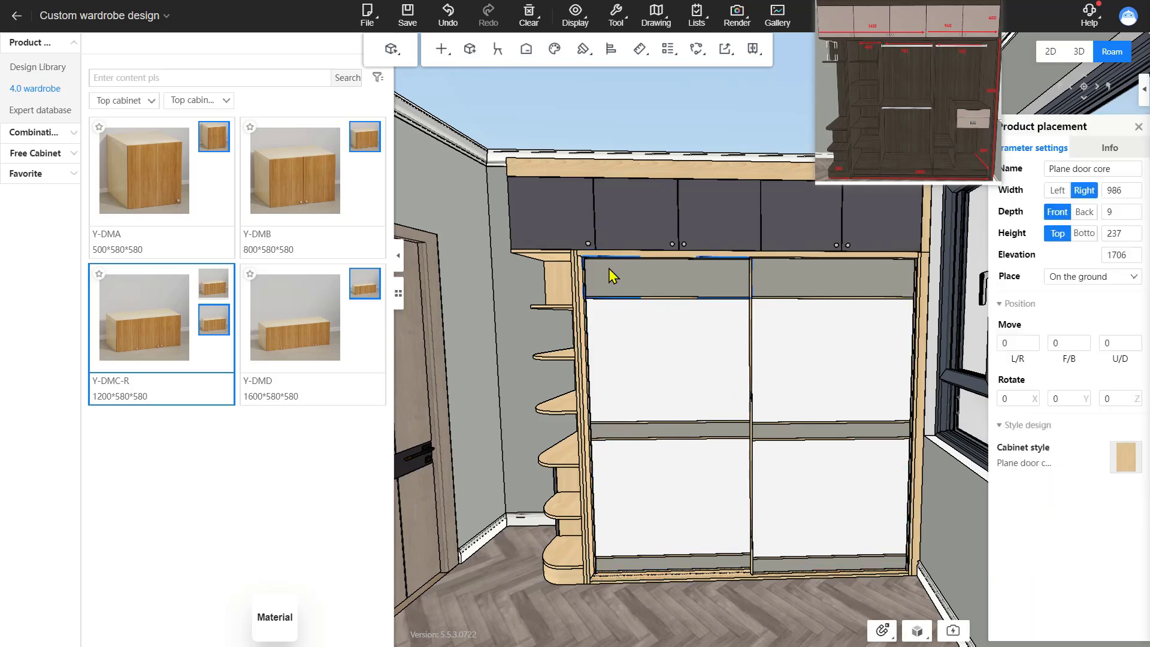
pyautogui.hotkey('ctrl', 'z')
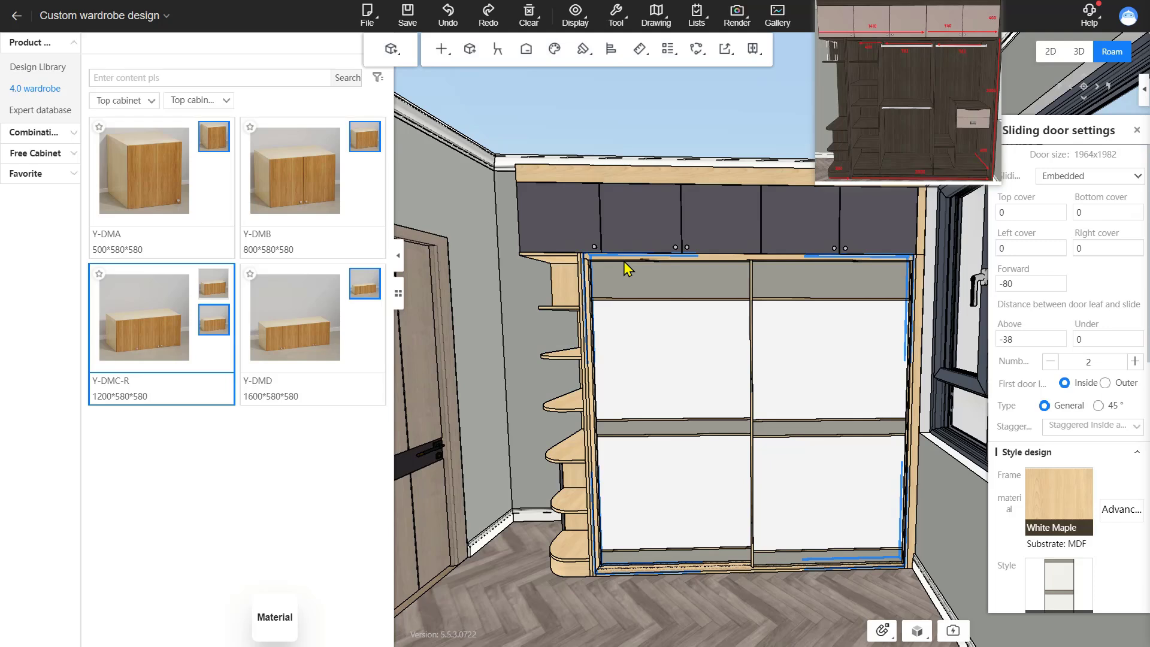
pyautogui.rightClick(624, 263)
pyautogui.moveTo(713, 381)
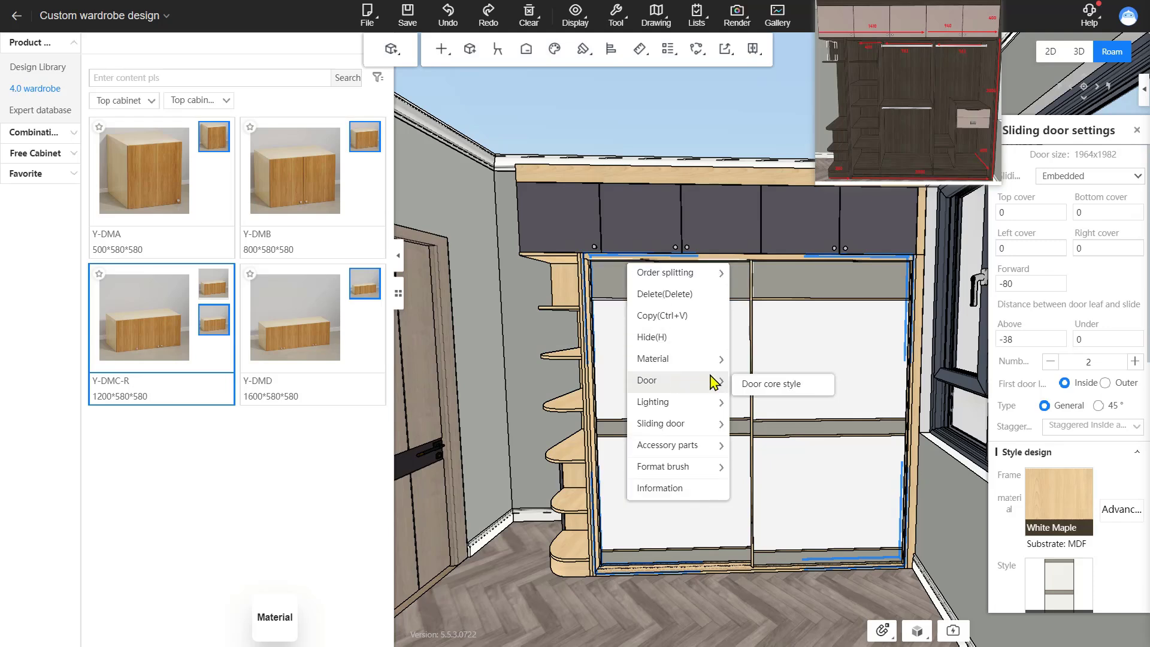
pyautogui.click(772, 384)
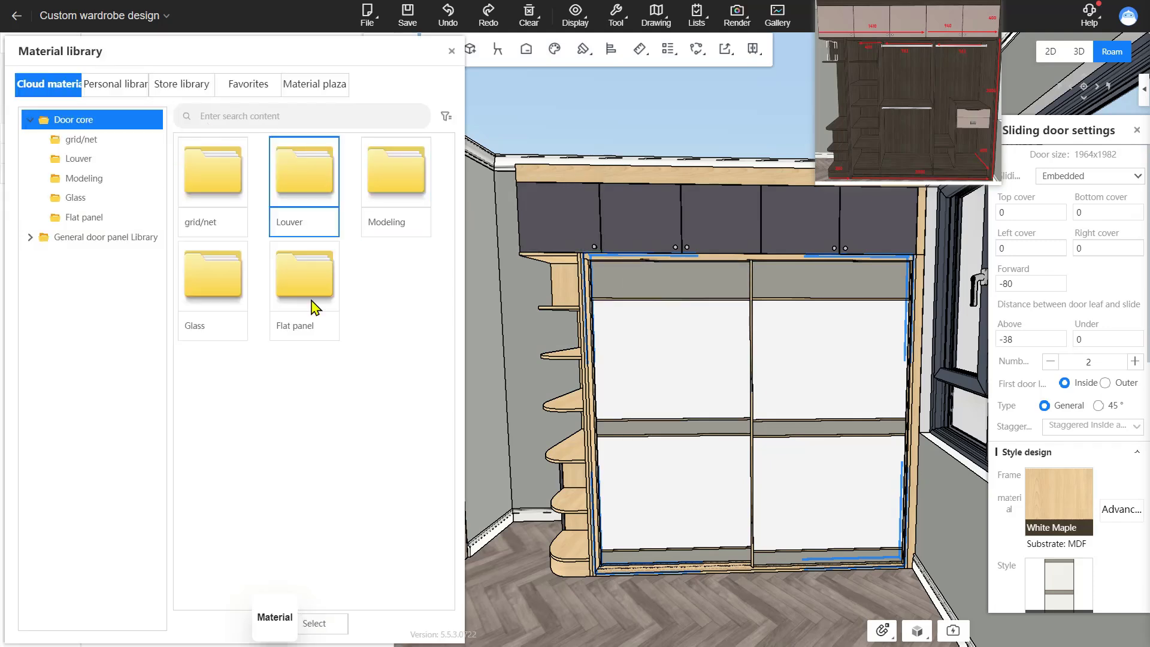
pyautogui.click(451, 51)
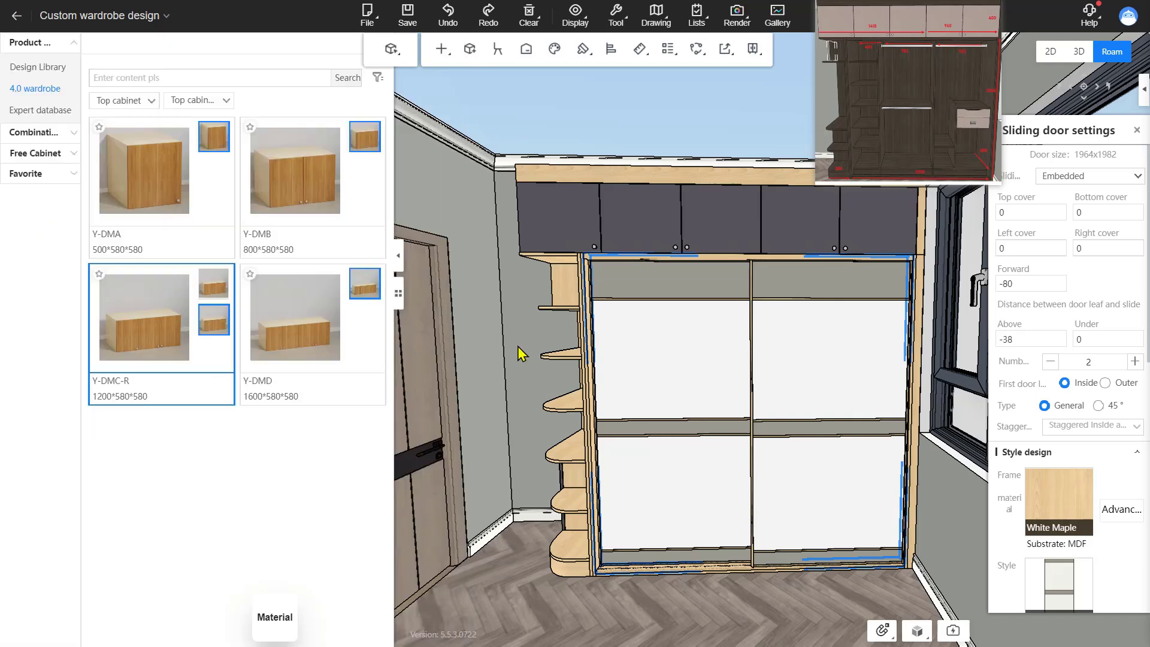
# Apply the solid wood material Juz_wy_4236x vertical to all cabinet carcasses
pyautogui.rightClick(518, 354)
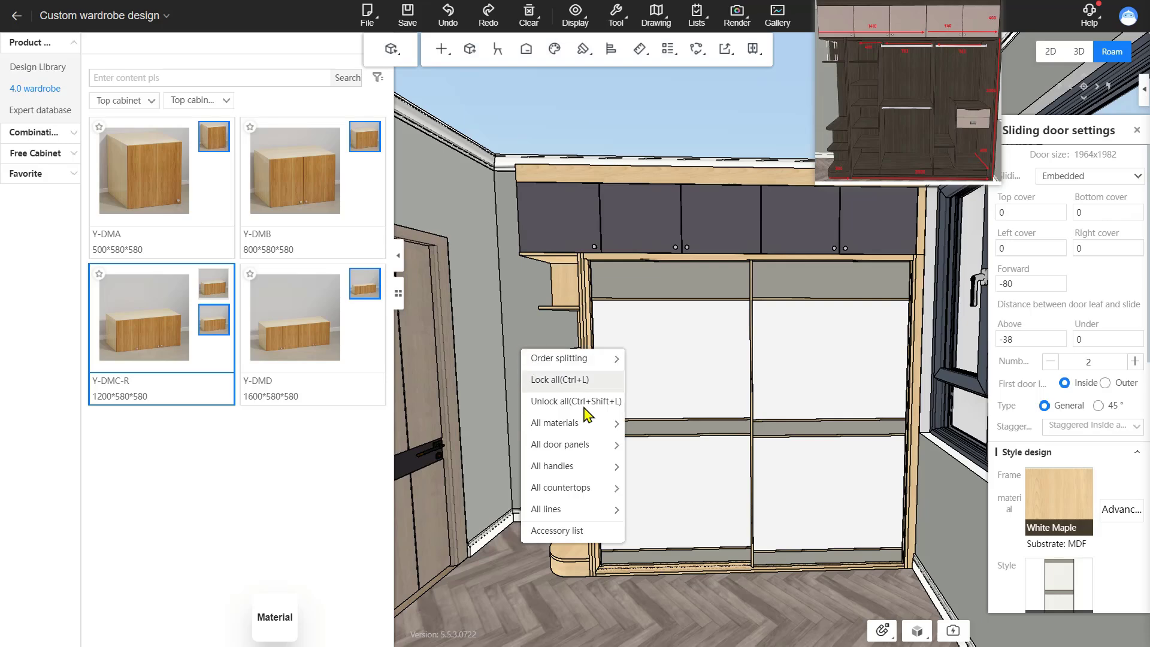
pyautogui.moveTo(587, 425)
pyautogui.click(680, 427)
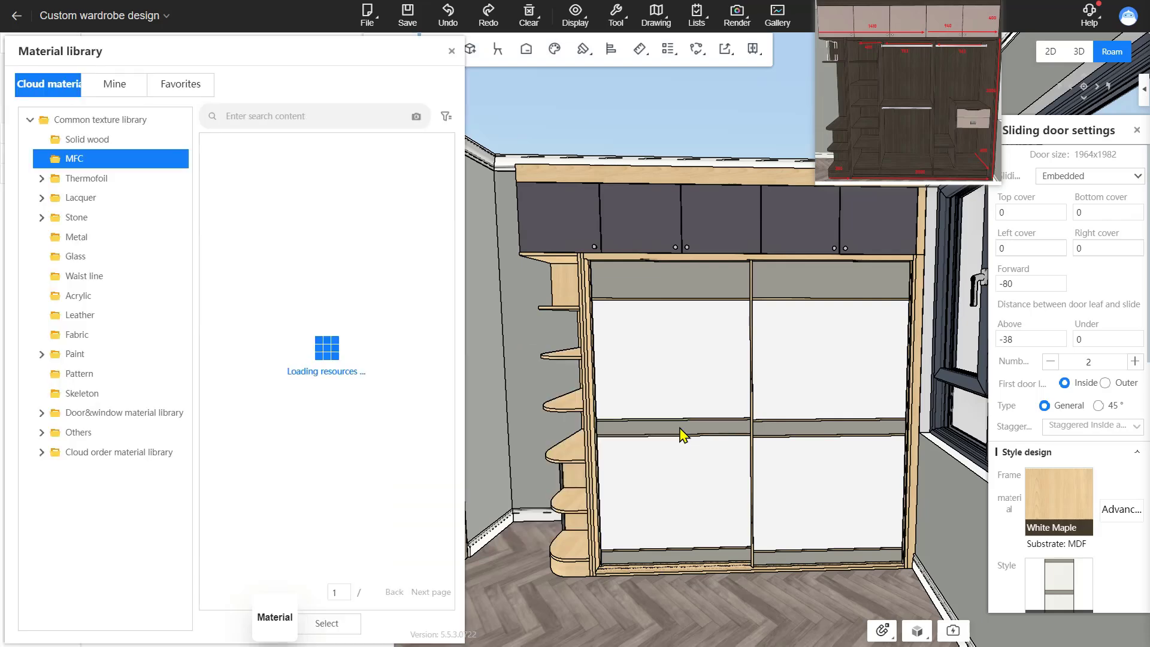
pyautogui.click(151, 144)
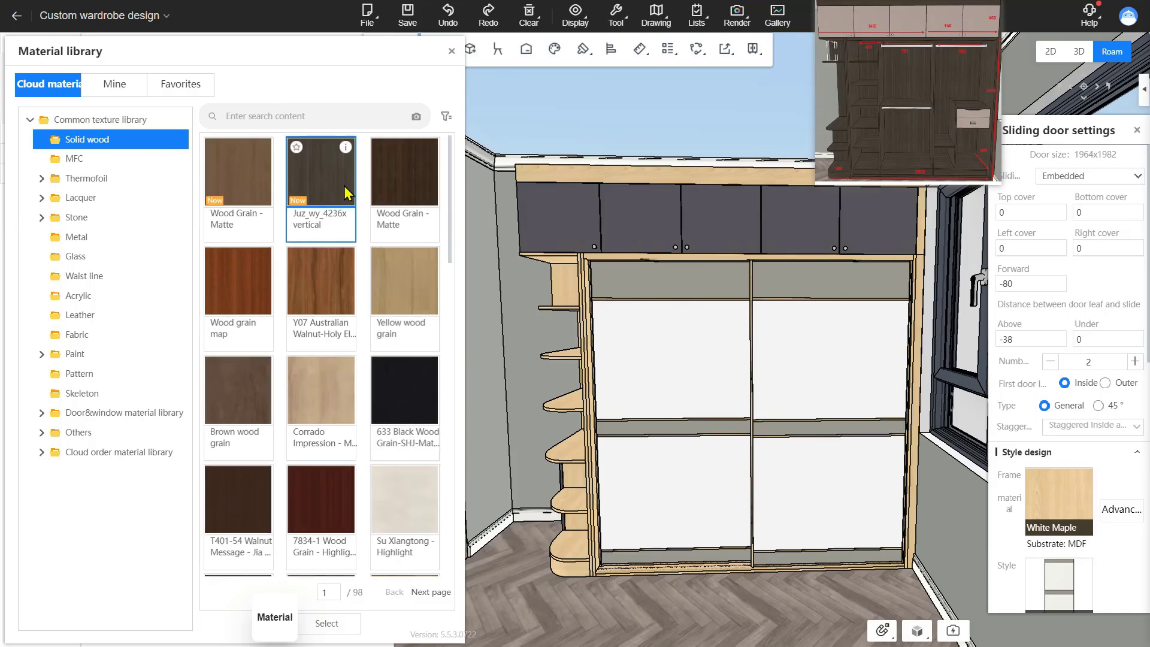
pyautogui.click(345, 193)
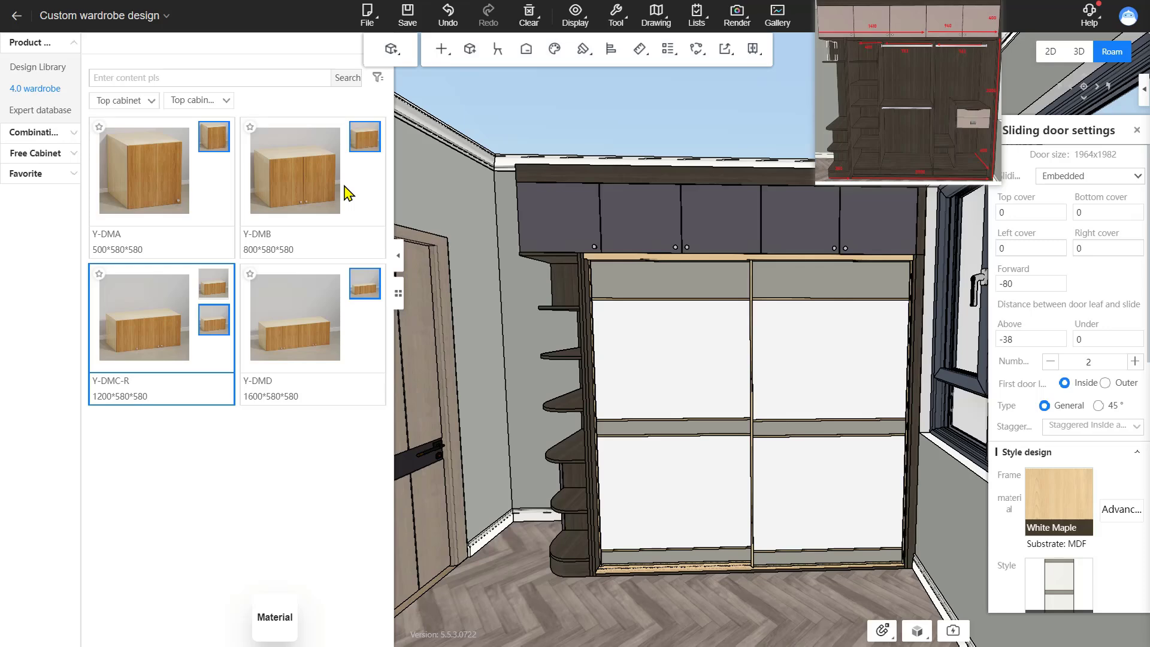
# Change the sliding door's frame material to the solid wood Juz_wy_4236x vertical
pyautogui.scroll(3, 662, 333)
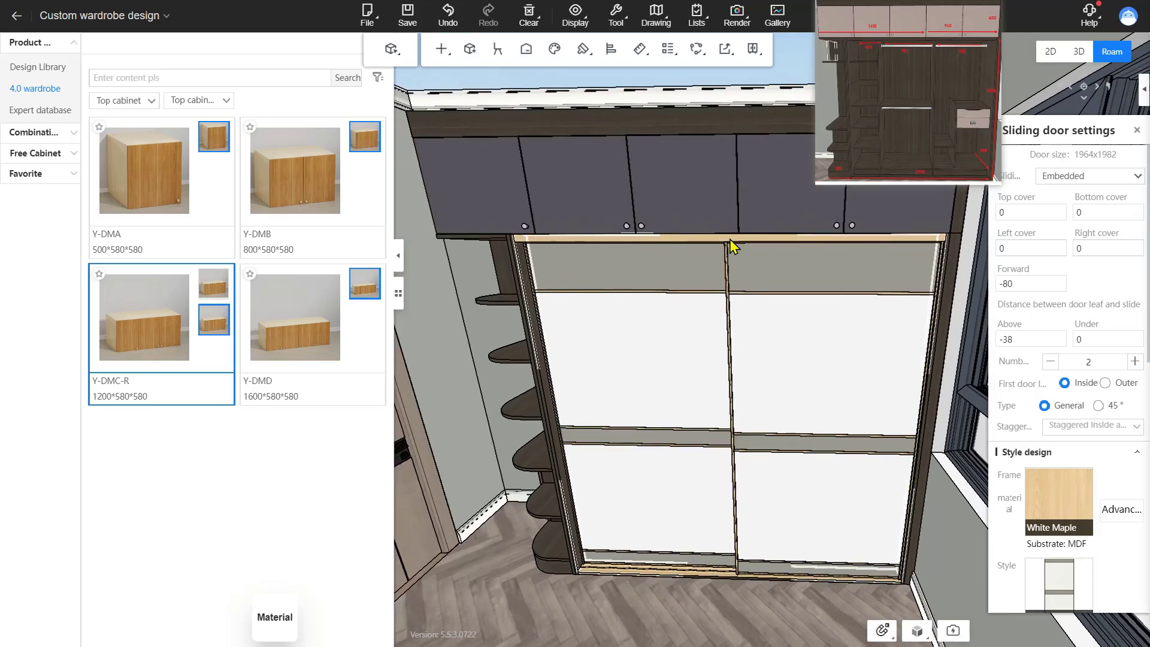
pyautogui.moveTo(1086, 494)
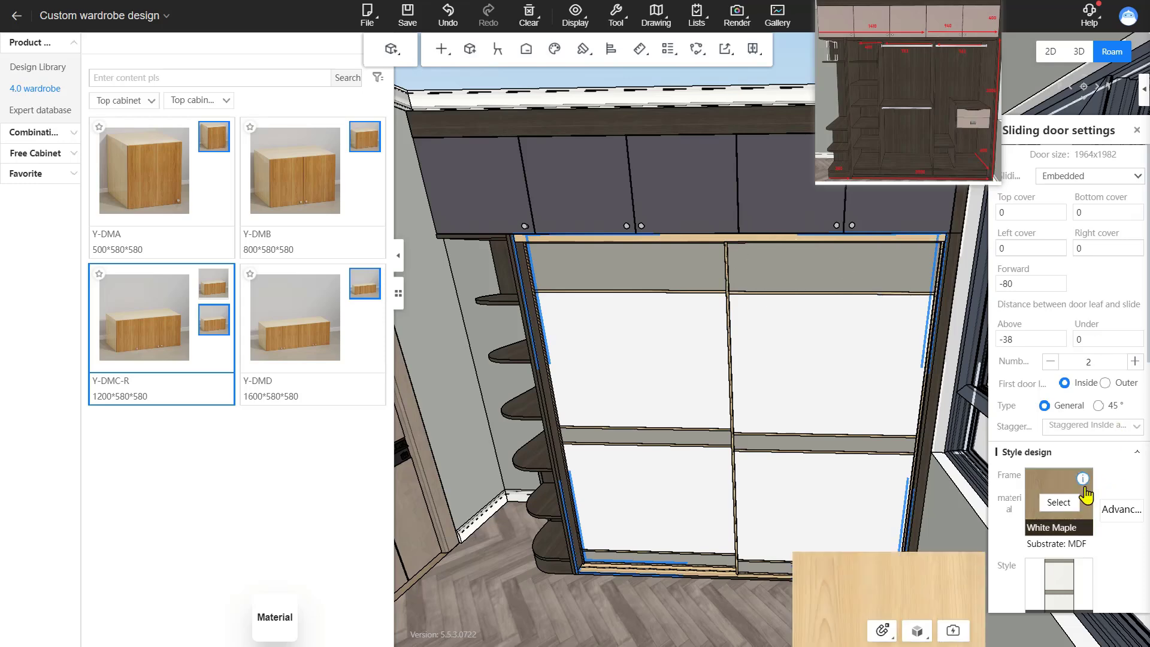
pyautogui.scroll(2, 639, 242)
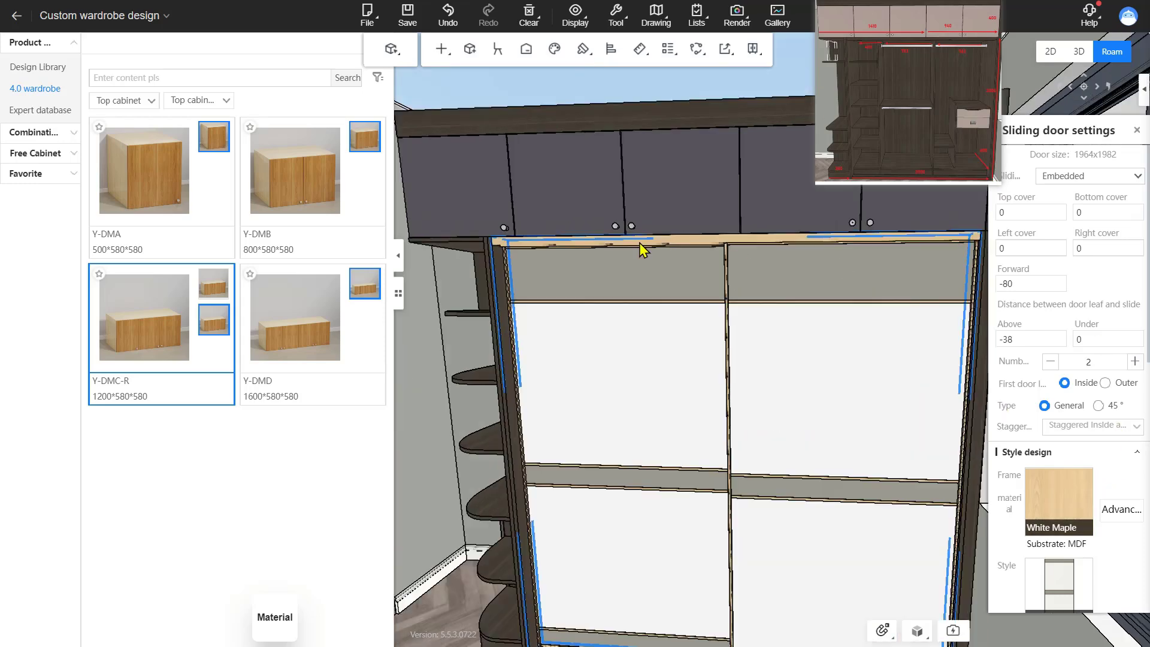
pyautogui.click(1057, 504)
pyautogui.click(112, 148)
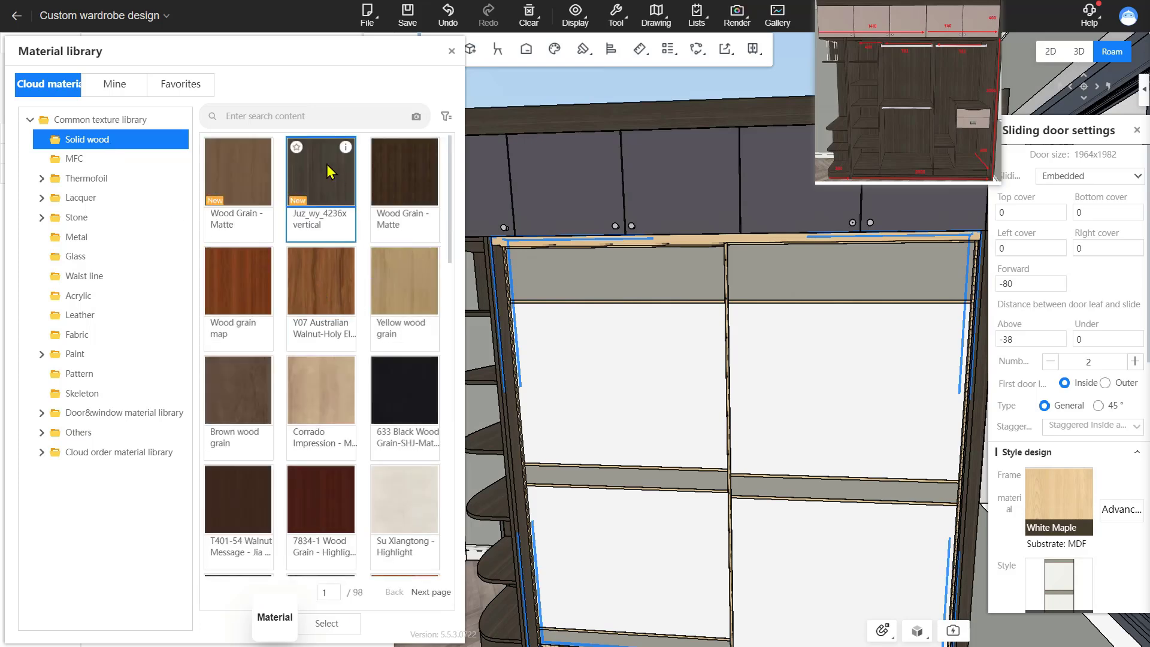
pyautogui.click(328, 172)
pyautogui.scroll(-3, 773, 361)
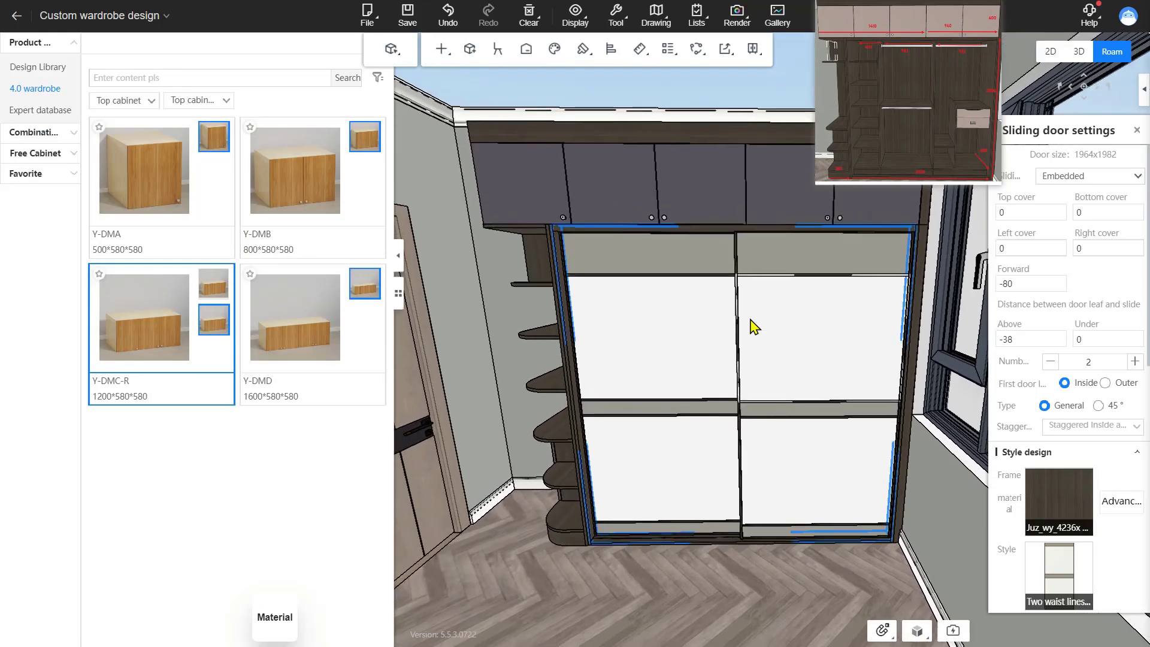
pyautogui.click(753, 327)
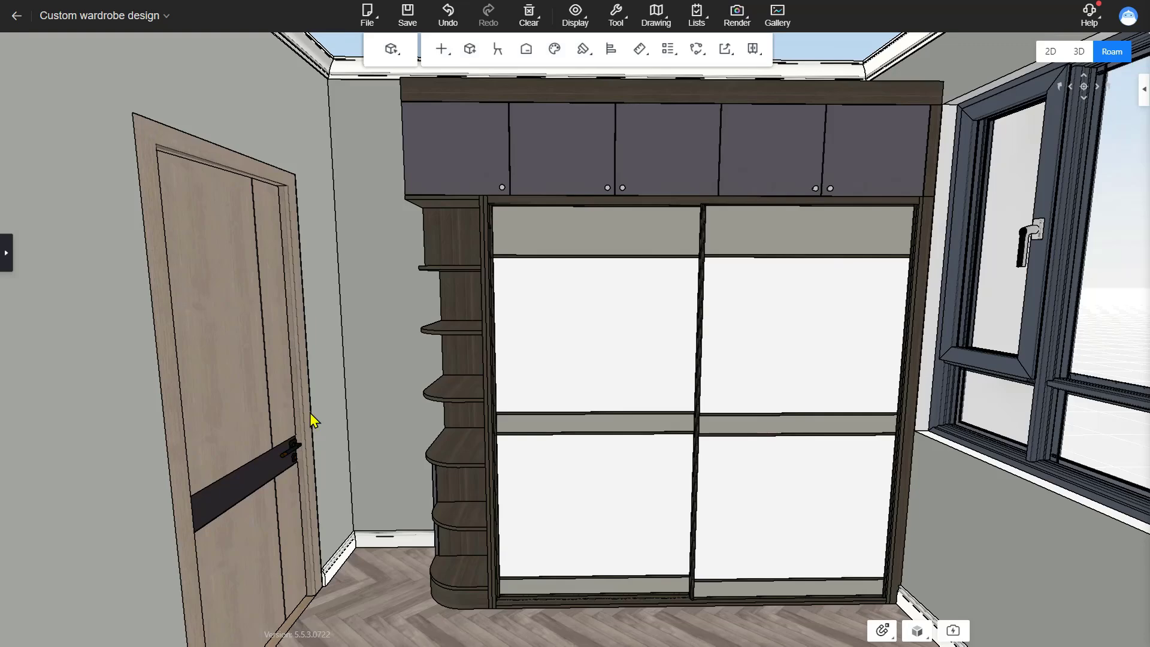
# Group the wardrobe, arc cabinet, top cabinets, sliding doors and fillers into one combination
pyautogui.scroll(-1, 366, 412)
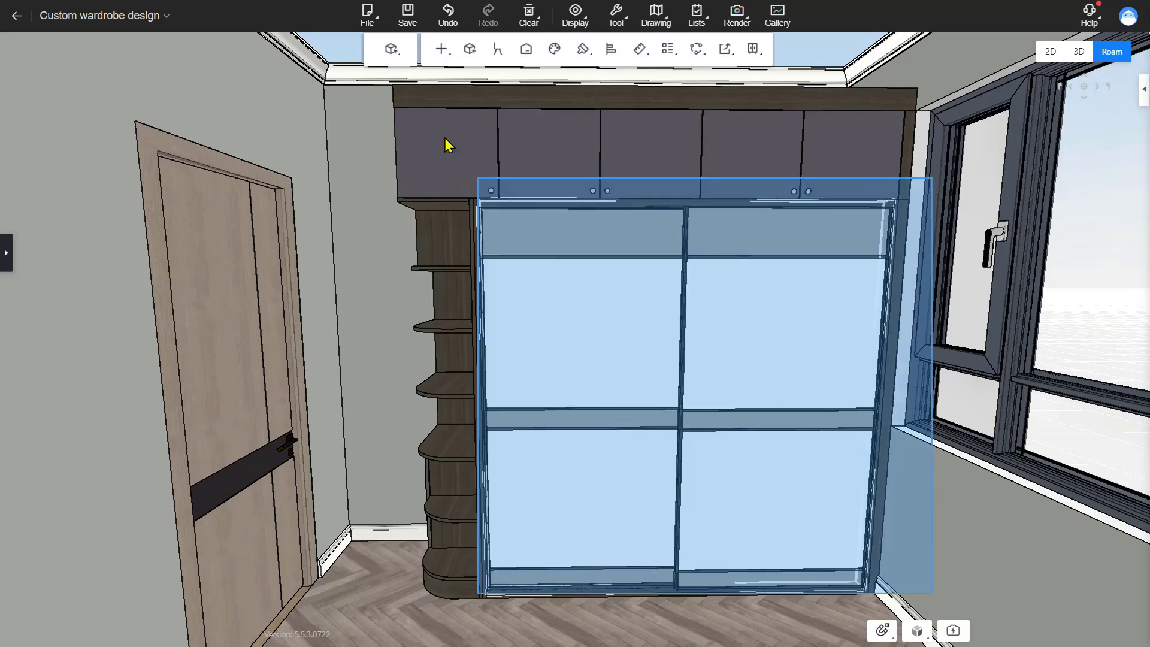
pyautogui.click(372, 95)
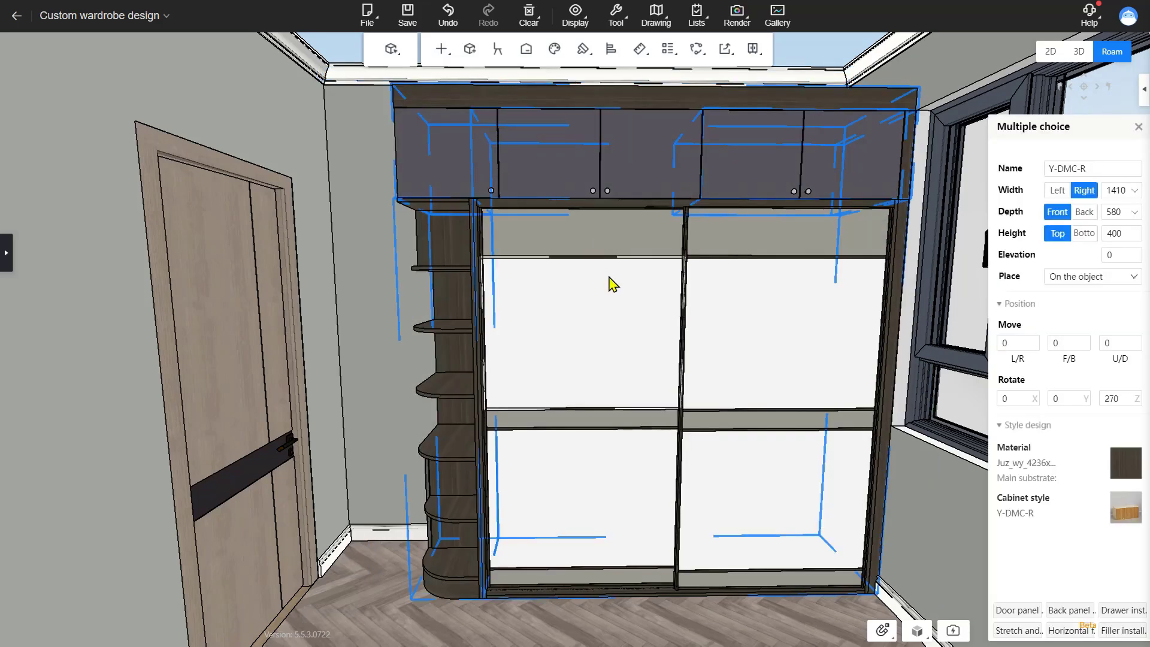
pyautogui.hotkey('ctrl', 'g')
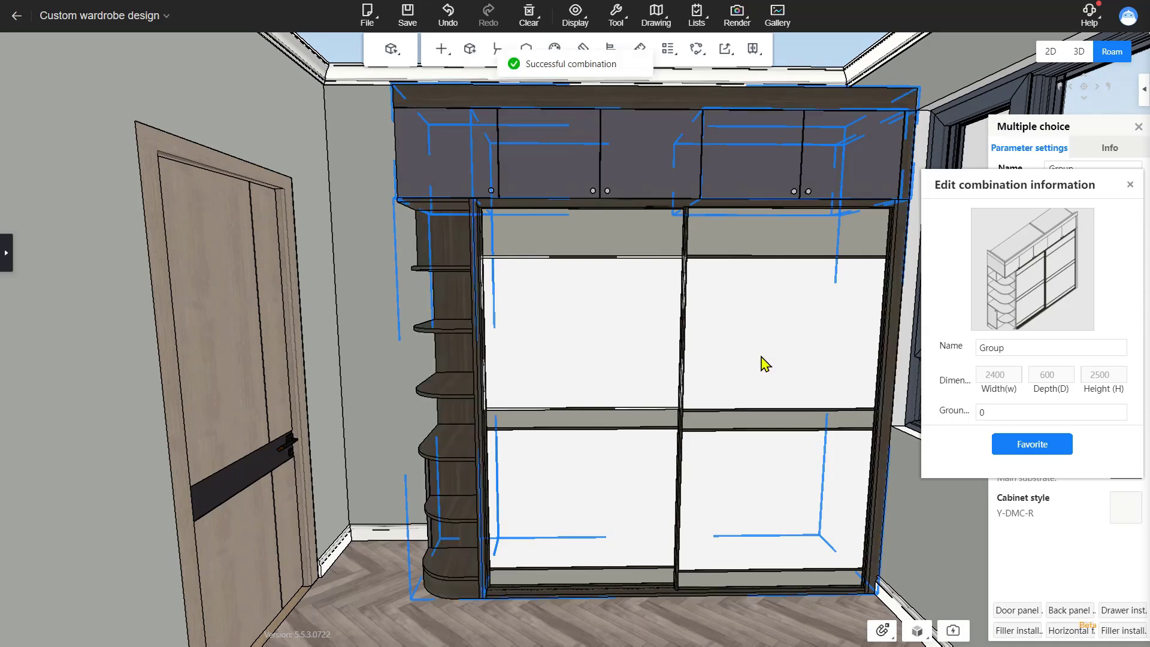